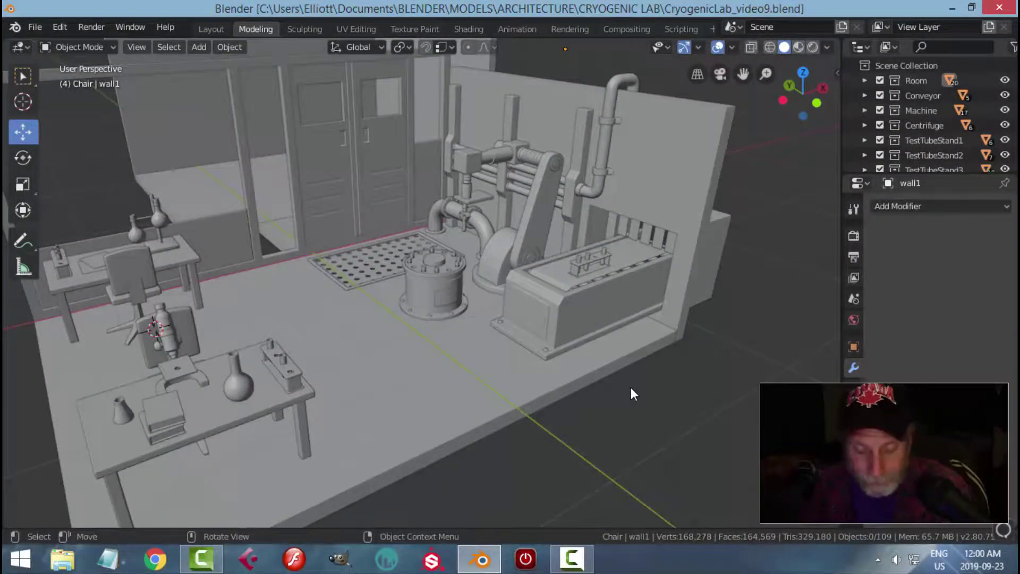
# - Examine the overall laboratory layout, then take a closer look at the conveyor beside the wall
pyautogui.scroll(-2, 516, 364)
pyautogui.keyDown('shift'); pyautogui.moveTo(514, 365); pyautogui.dragTo(571, 355, button='middle'); pyautogui.keyUp('shift')
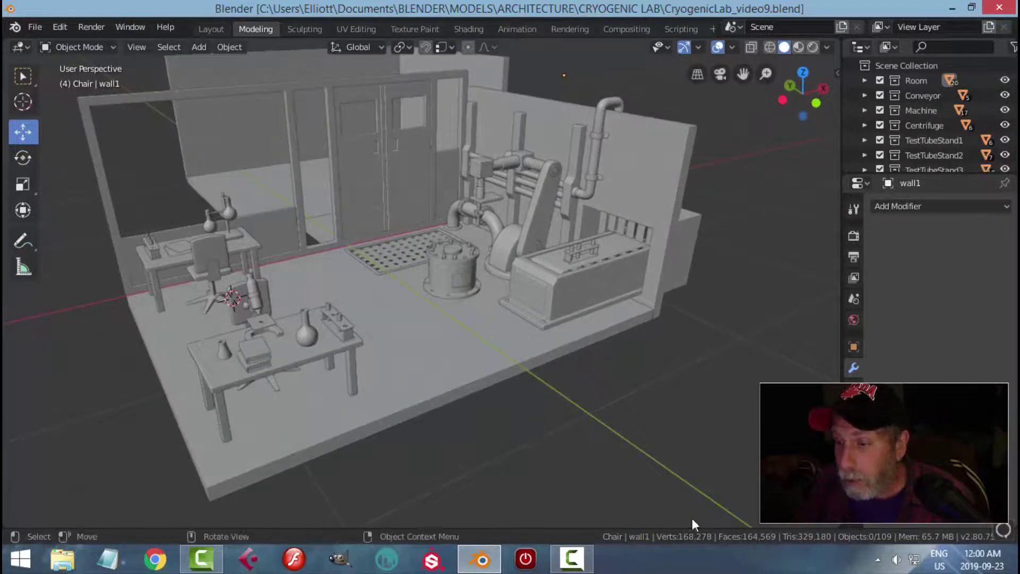
pyautogui.scroll(2, 586, 362)
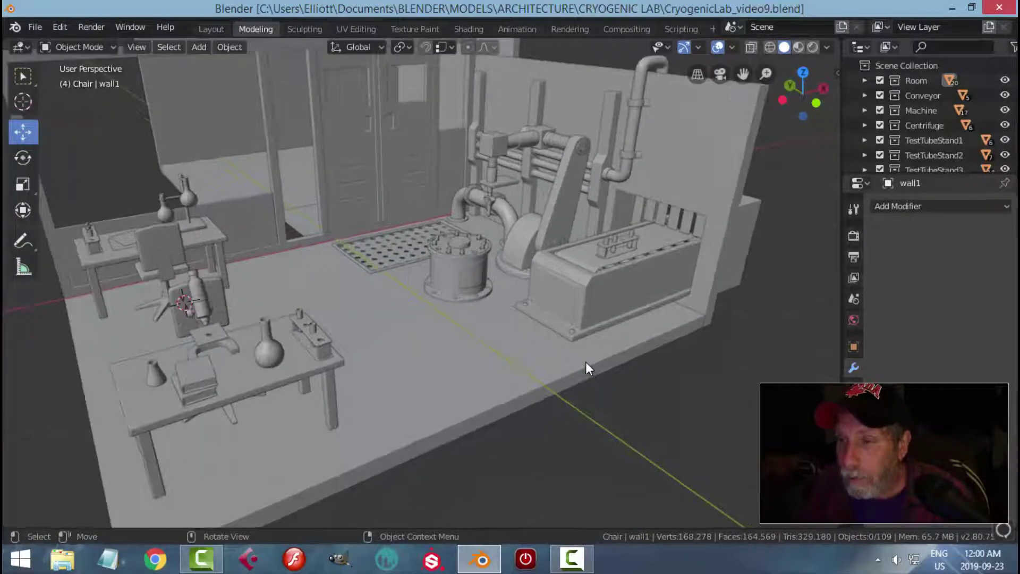
pyautogui.moveTo(582, 352); pyautogui.dragTo(581, 376, button='middle')
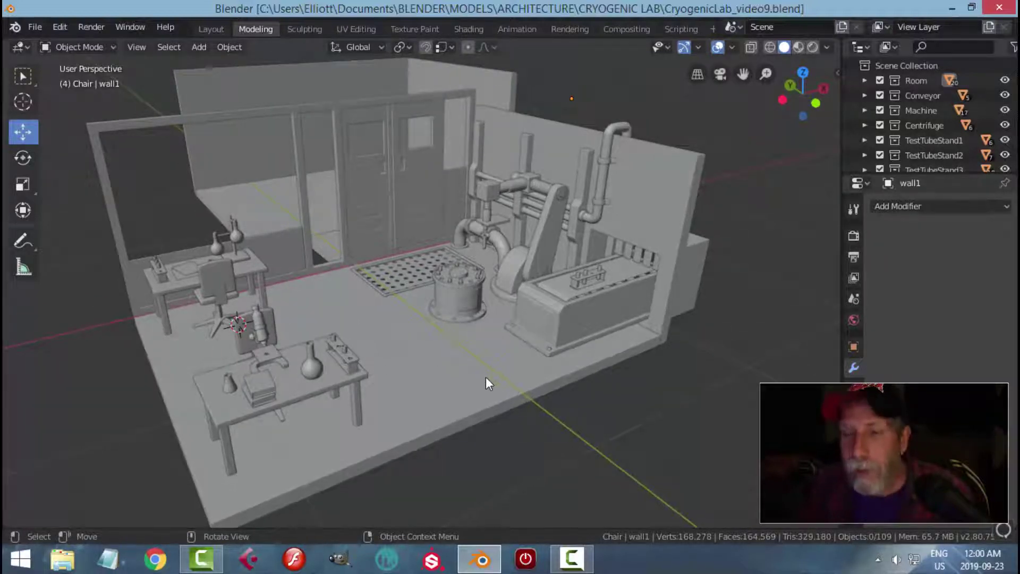
pyautogui.keyDown('shift'); pyautogui.moveTo(423, 304); pyautogui.dragTo(477, 343, button='middle'); pyautogui.keyUp('shift')
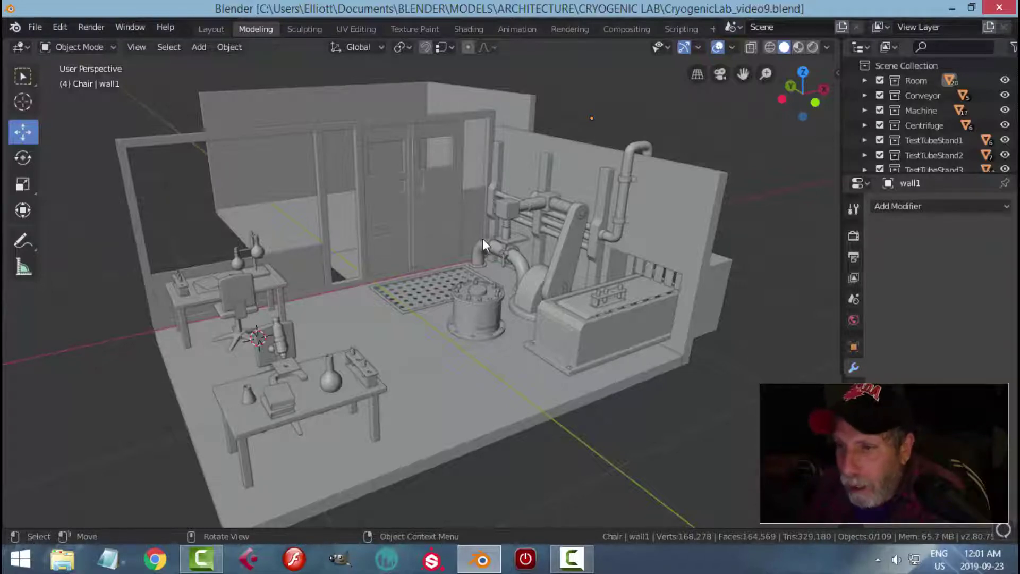
pyautogui.moveTo(483, 238)
pyautogui.mouseDown(button='middle')
pyautogui.moveTo(457, 222)
pyautogui.moveTo(497, 230)
pyautogui.mouseUp(button='middle')
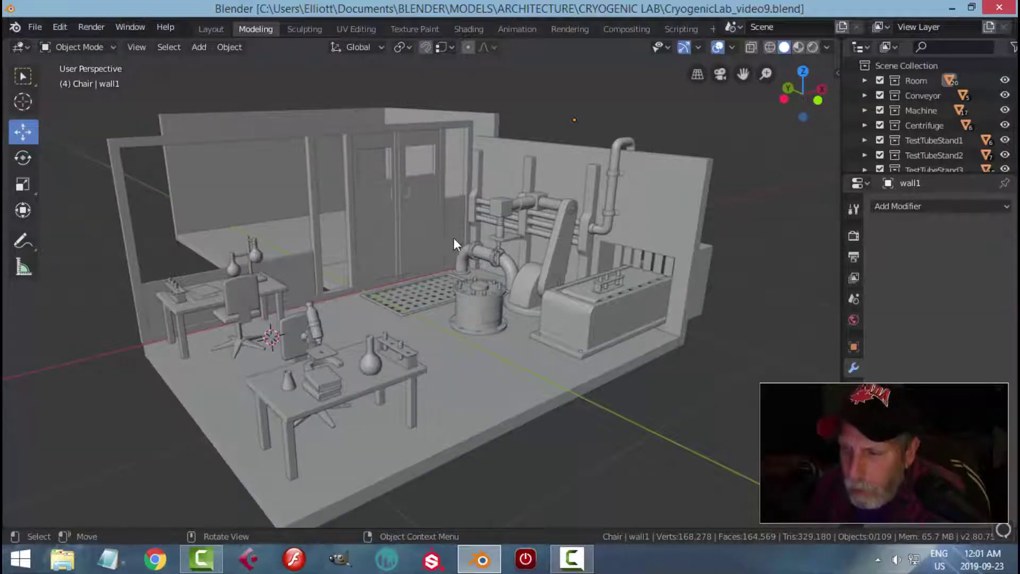
pyautogui.moveTo(462, 238); pyautogui.dragTo(433, 241, button='middle')
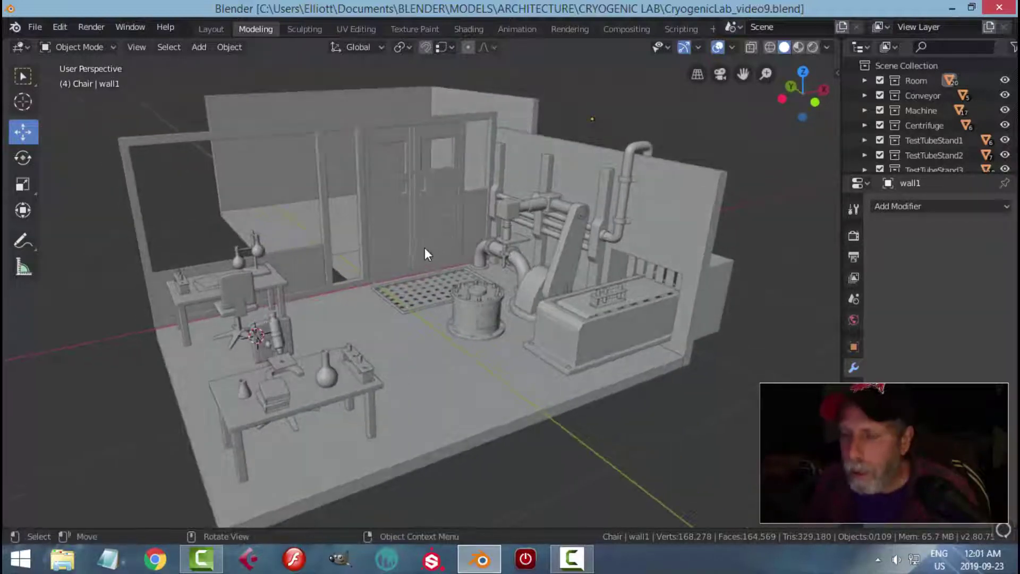
pyautogui.keyDown('shift'); pyautogui.moveTo(655, 291); pyautogui.dragTo(525, 266, button='middle'); pyautogui.keyUp('shift')
pyautogui.scroll(2, 519, 304)
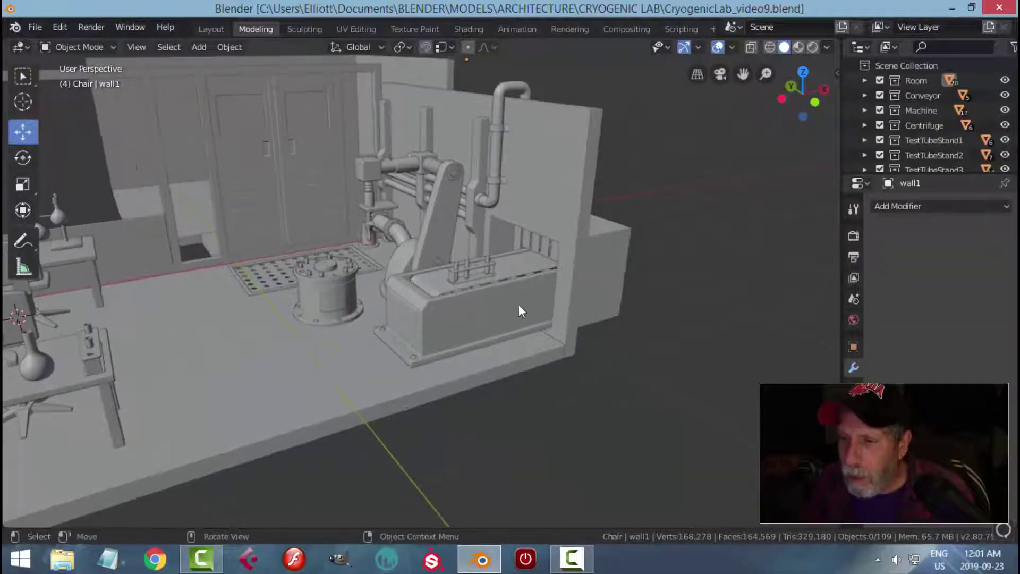
pyautogui.keyDown('shift'); pyautogui.moveTo(519, 311); pyautogui.dragTo(492, 282, button='middle'); pyautogui.keyUp('shift')
pyautogui.scroll(3, 432, 258)
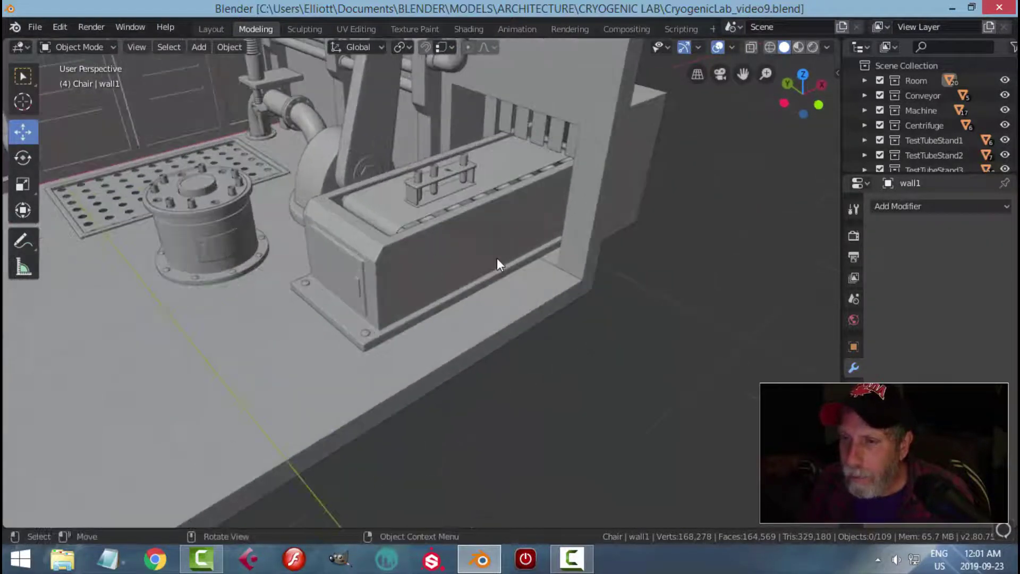
pyautogui.scroll(-3, 498, 264)
# - Select all objects in the Machine collection and move them about 0.042 m along negative X, away from the wall pipes
pyautogui.click(431, 191)
pyautogui.moveTo(485, 195); pyautogui.dragTo(586, 221, button='middle')
pyautogui.click(907, 112)
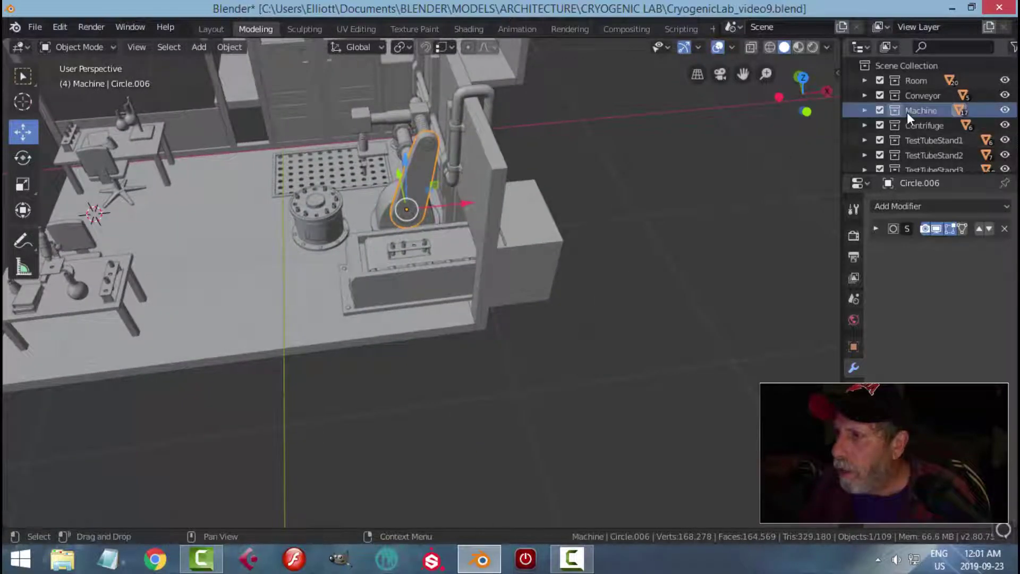
pyautogui.rightClick(907, 112)
pyautogui.click(852, 172)
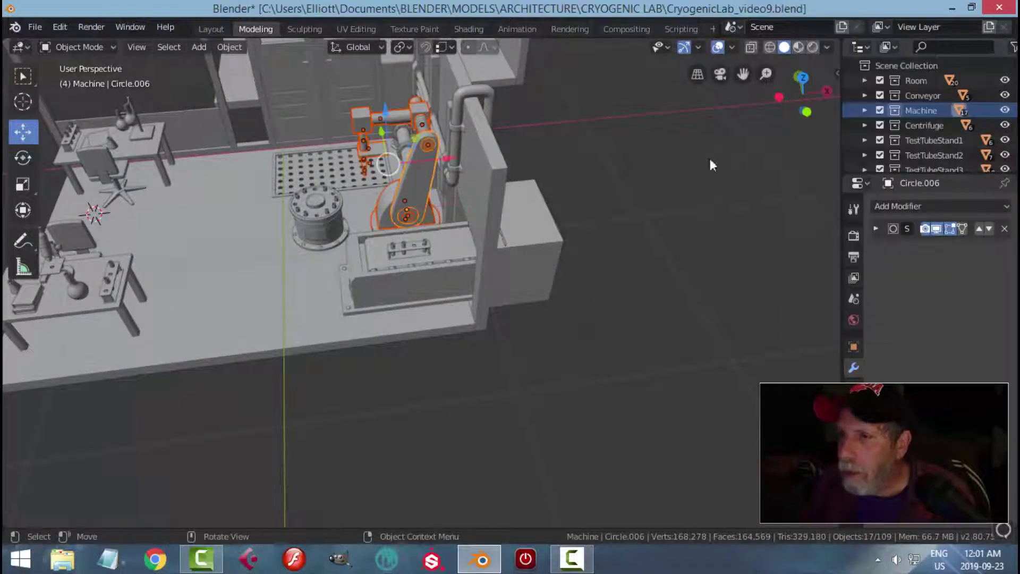
pyautogui.press('KP_7')
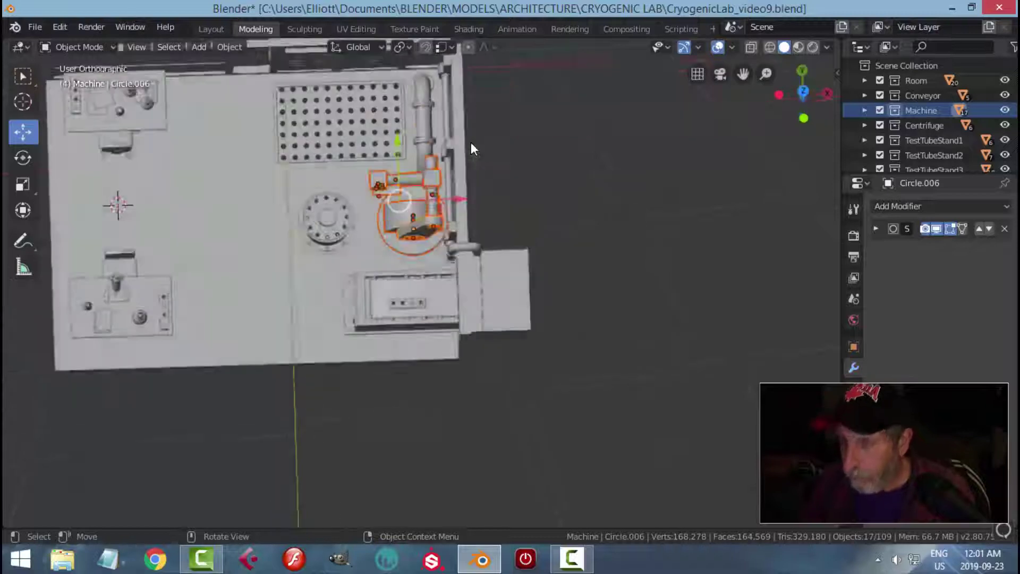
pyautogui.scroll(2, 475, 170)
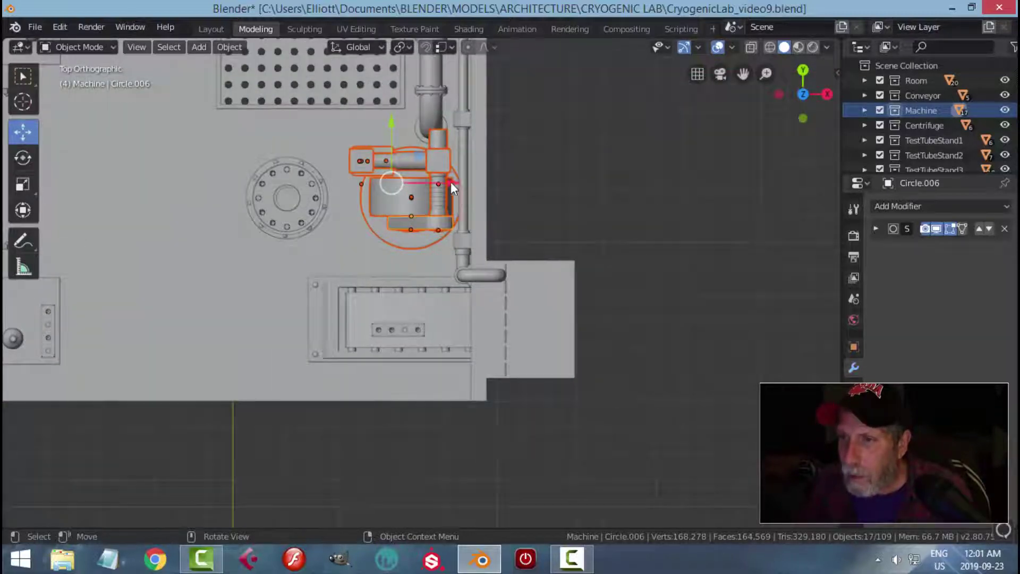
pyautogui.moveTo(451, 182); pyautogui.dragTo(440, 182)
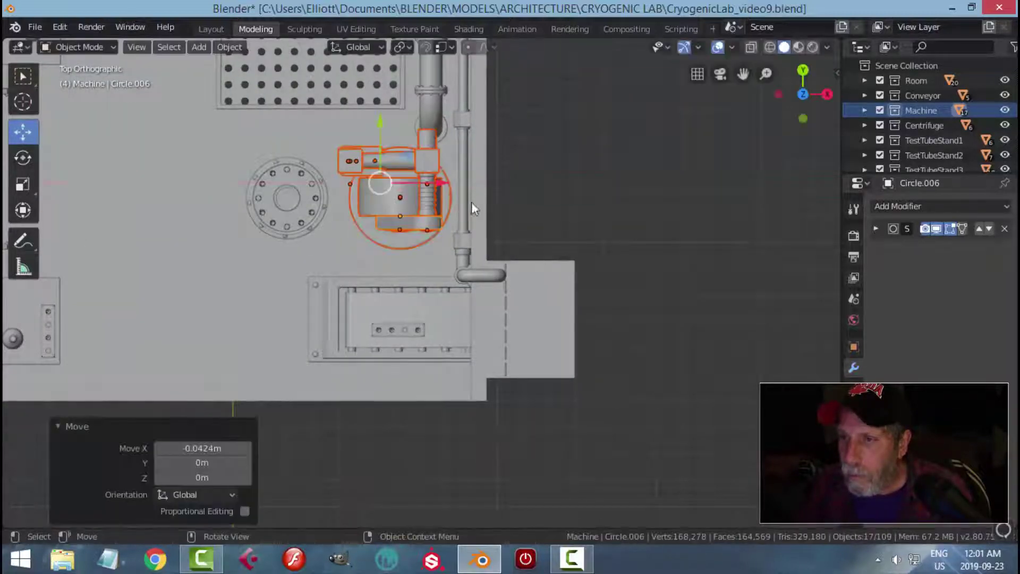
pyautogui.hotkey('alt', 'a')
pyautogui.scroll(-4, 471, 202)
pyautogui.moveTo(470, 202); pyautogui.dragTo(515, 243, button='middle')
pyautogui.scroll(6, 515, 243)
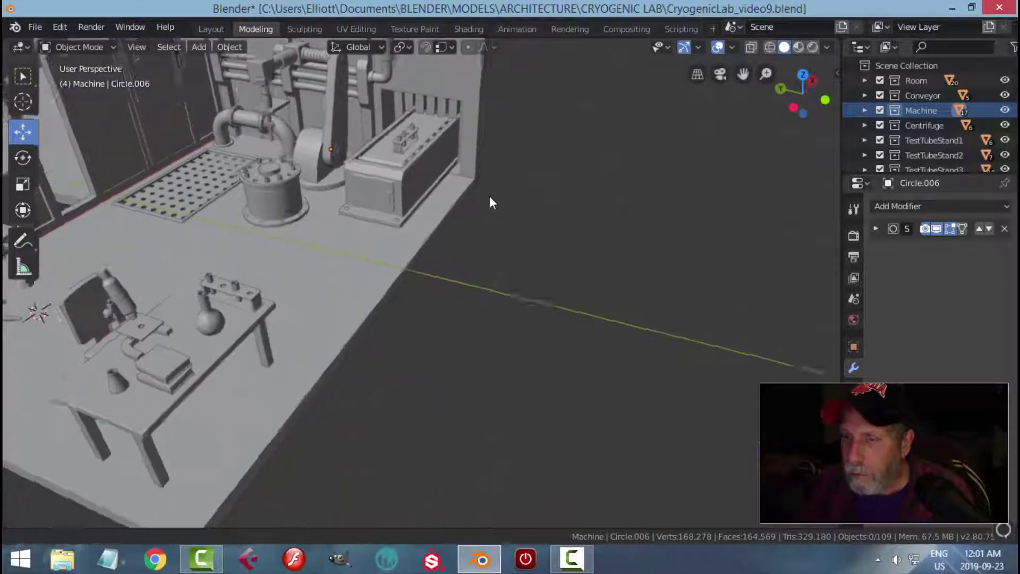
pyautogui.scroll(-2, 490, 202)
pyautogui.click(456, 203)
pyautogui.moveTo(515, 200); pyautogui.dragTo(570, 212, button='middle')
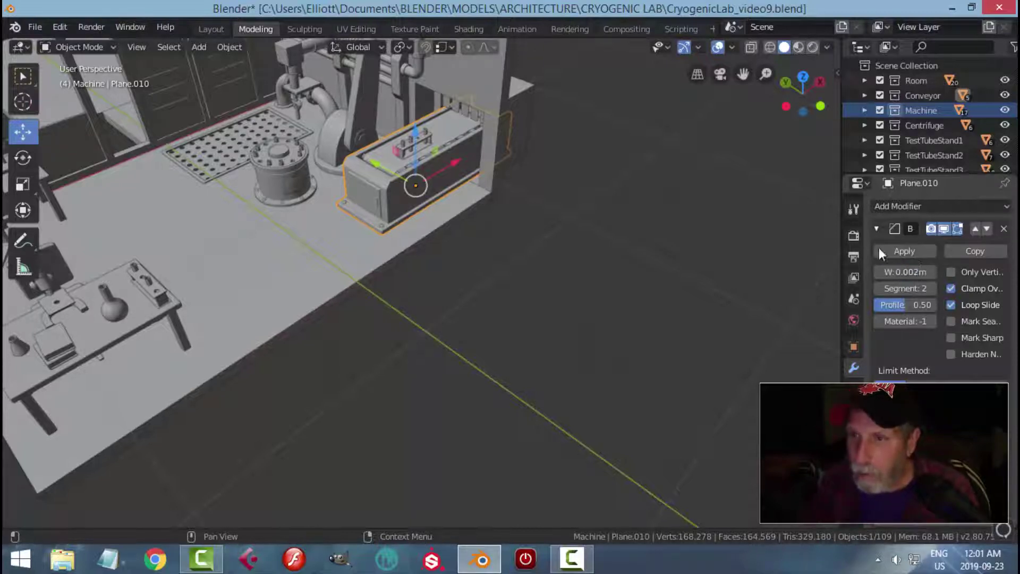
pyautogui.keyDown('shift'); pyautogui.scroll(-4, 465, 227); pyautogui.keyUp('shift')
pyautogui.hotkey('alt', 'a')
pyautogui.scroll(4, 515, 243)
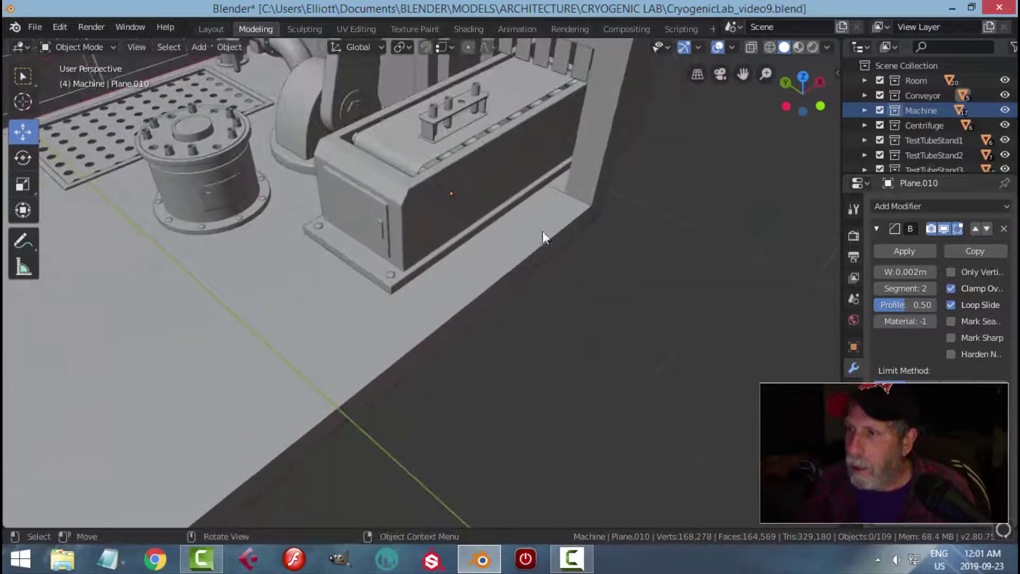
# - Duplicate the long side face of the conveyor housing and move the copy about 0.055 m outward along Y and 0.027 m down
pyautogui.moveTo(683, 235); pyautogui.dragTo(496, 183, button='middle')
pyautogui.click(560, 212)
pyautogui.press('Tab')
pyautogui.hotkey('alt', 'a')
pyautogui.click(493, 184)
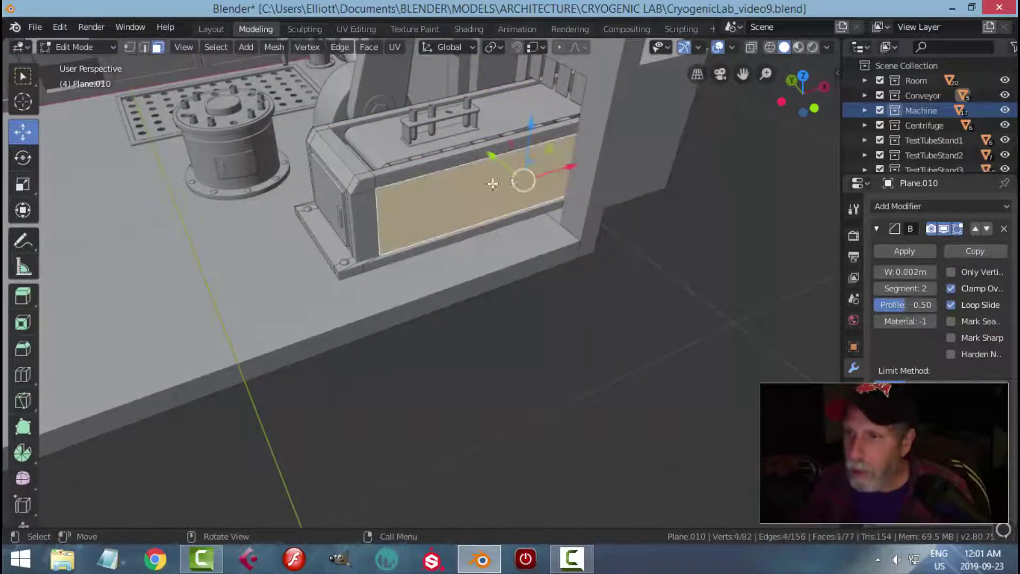
pyautogui.scroll(-2, 602, 202)
pyautogui.moveTo(576, 210); pyautogui.dragTo(579, 207, button='middle')
pyautogui.hotkey('shift', 'd')
pyautogui.rightClick(579, 209)
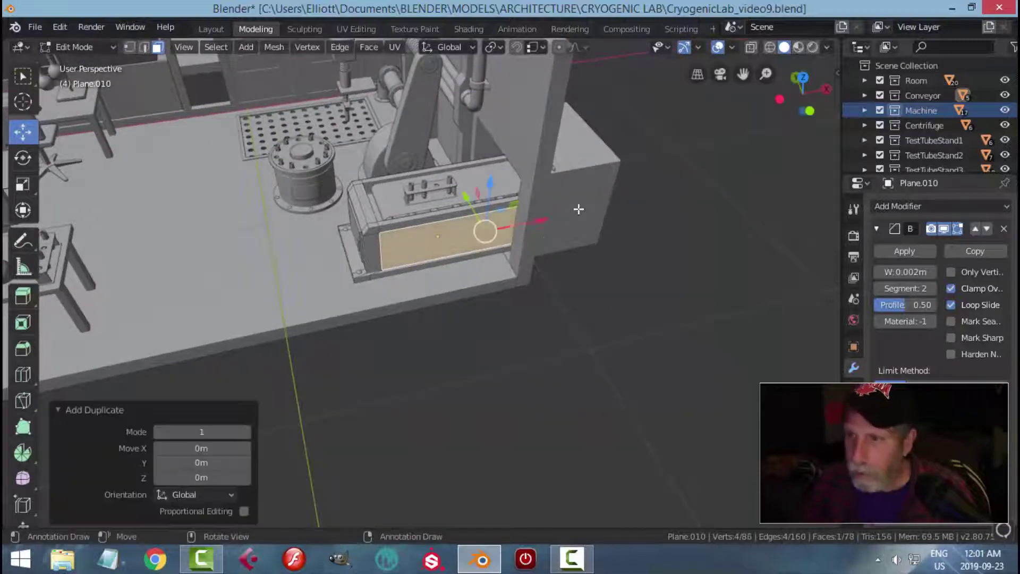
pyautogui.moveTo(479, 202); pyautogui.dragTo(634, 232)
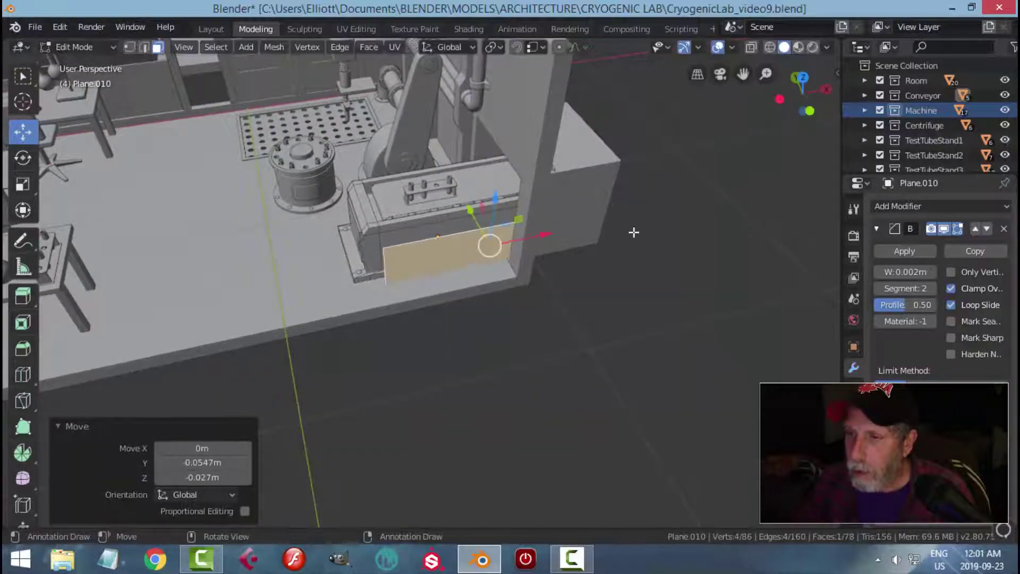
# - Narrow the duplicated face along X, then move it about 0.109 m along negative X and 0.075 m up
pyautogui.press('s')
pyautogui.press('x')
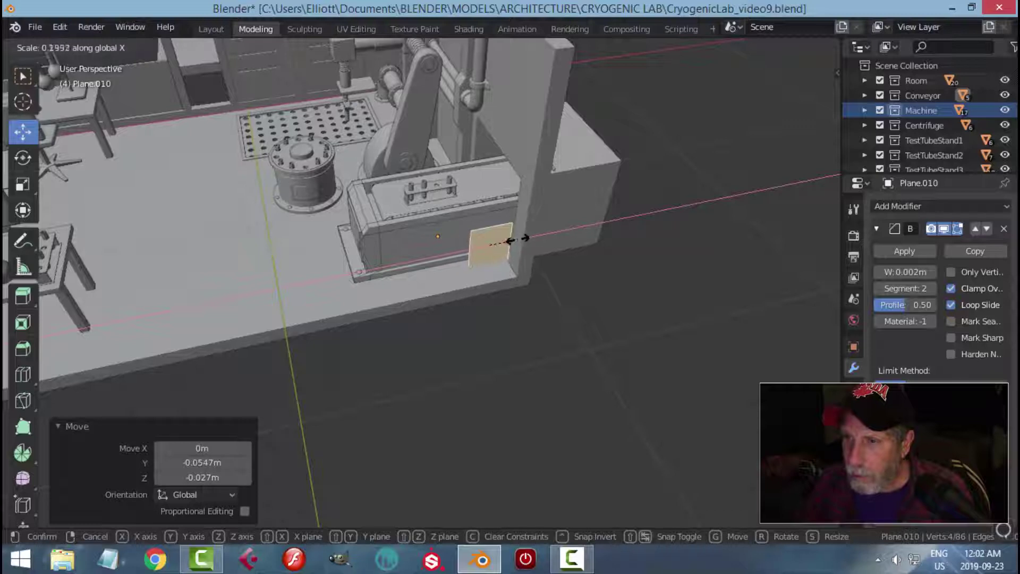
pyautogui.click(510, 240)
pyautogui.press('g')
pyautogui.press('x')
pyautogui.click(542, 249)
pyautogui.press('g')
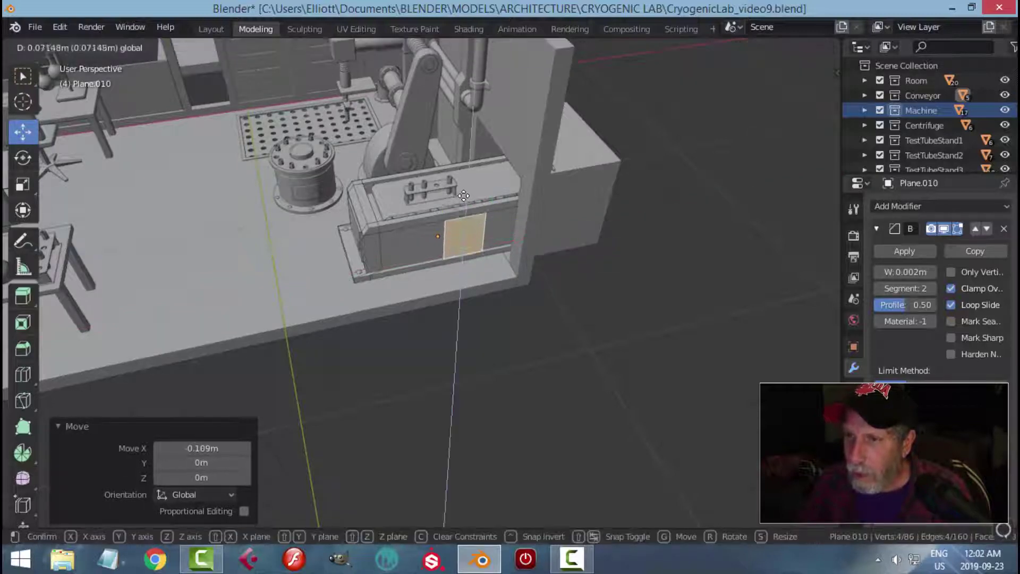
pyautogui.click(464, 196)
# - Separate the duplicated face into its own object and set that object's origin to its geometry
pyautogui.moveTo(464, 196); pyautogui.dragTo(537, 205, button='middle')
pyautogui.press('p')
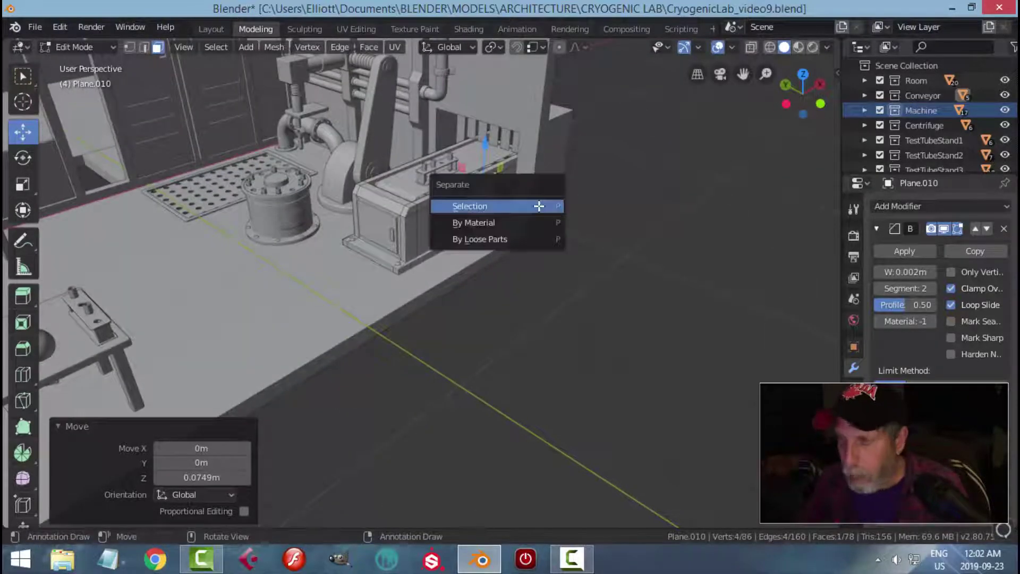
pyautogui.click(539, 205)
pyautogui.press('Tab')
pyautogui.click(489, 191)
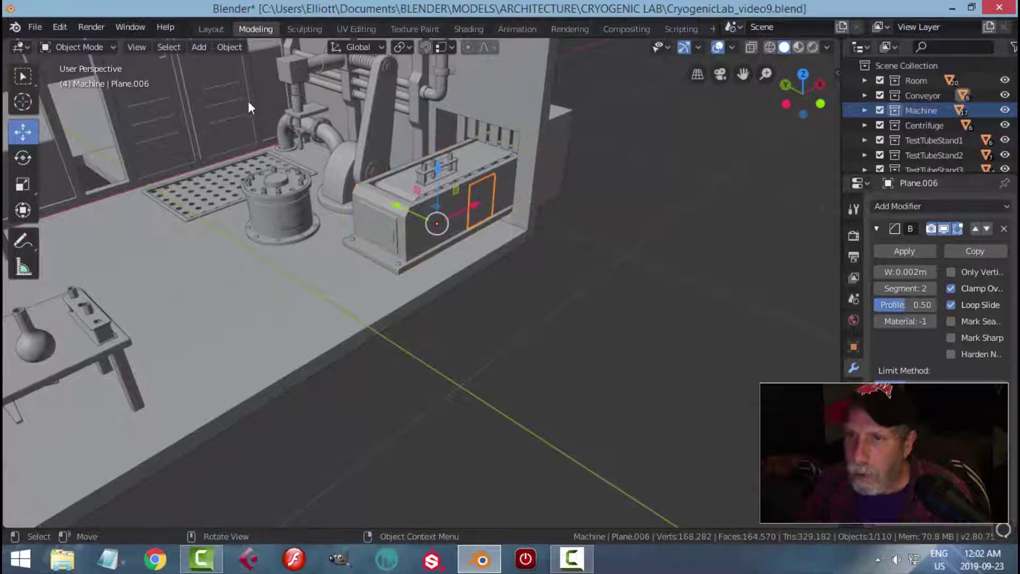
pyautogui.click(229, 47)
pyautogui.moveTo(240, 75)
pyautogui.click(404, 93)
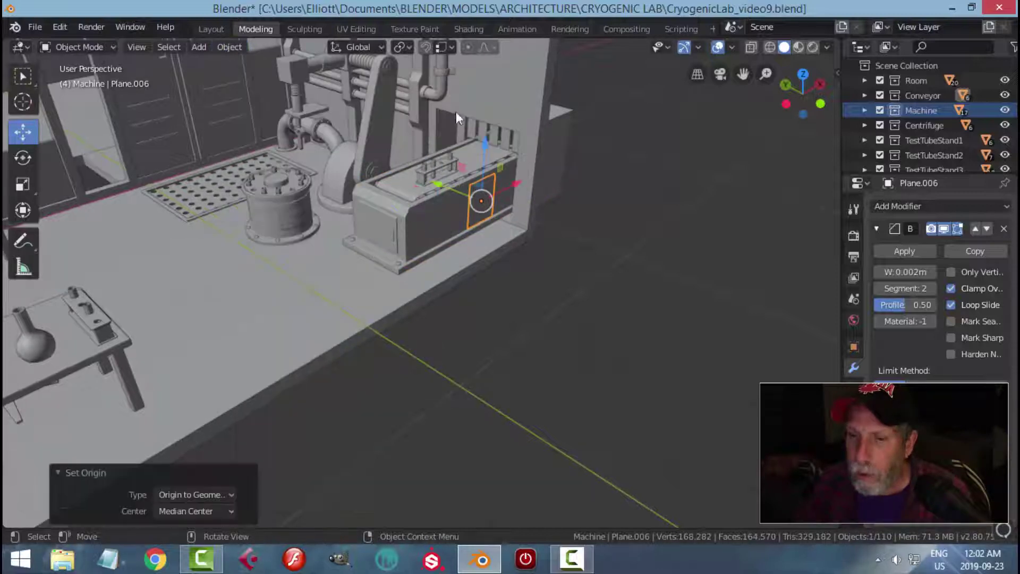
pyautogui.press('n')
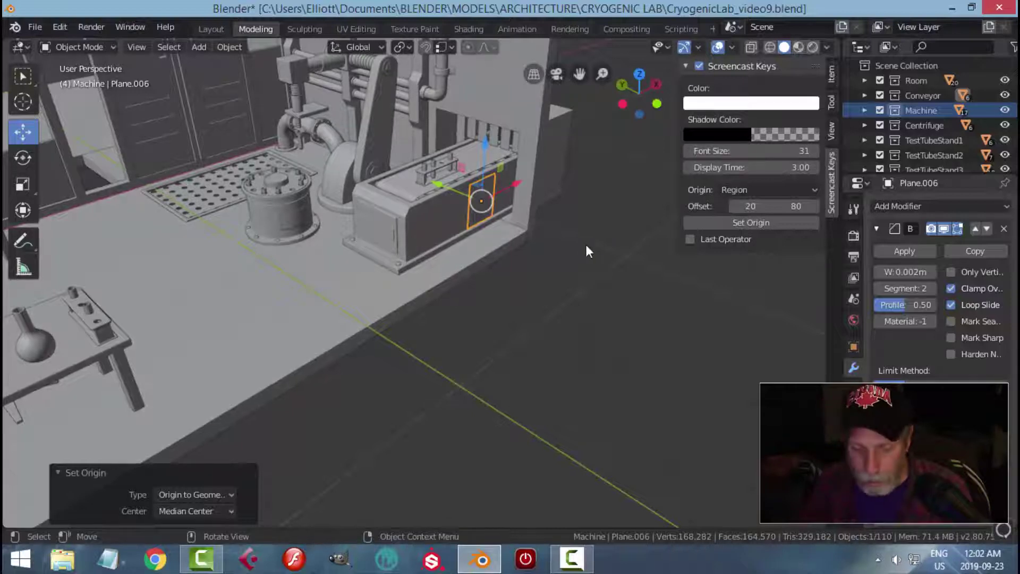
pyautogui.press('n')
# - Shorten the separated panel by raising its two bottom vertices about 0.098 m along Z
pyautogui.scroll(2, 589, 286)
pyautogui.keyDown('shift'); pyautogui.moveTo(604, 242); pyautogui.dragTo(547, 253, button='middle'); pyautogui.keyUp('shift')
pyautogui.moveTo(547, 253); pyautogui.dragTo(448, 274, button='middle')
pyautogui.press('Tab')
pyautogui.press('a')
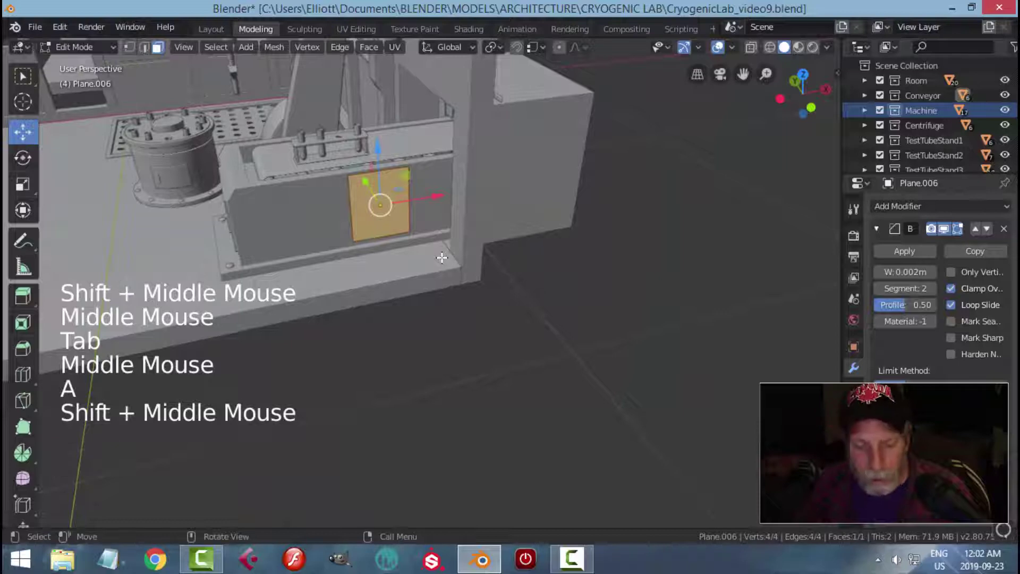
pyautogui.press('1')
pyautogui.keyDown('shift'); pyautogui.moveTo(392, 218); pyautogui.dragTo(409, 246, button='middle'); pyautogui.keyUp('shift')
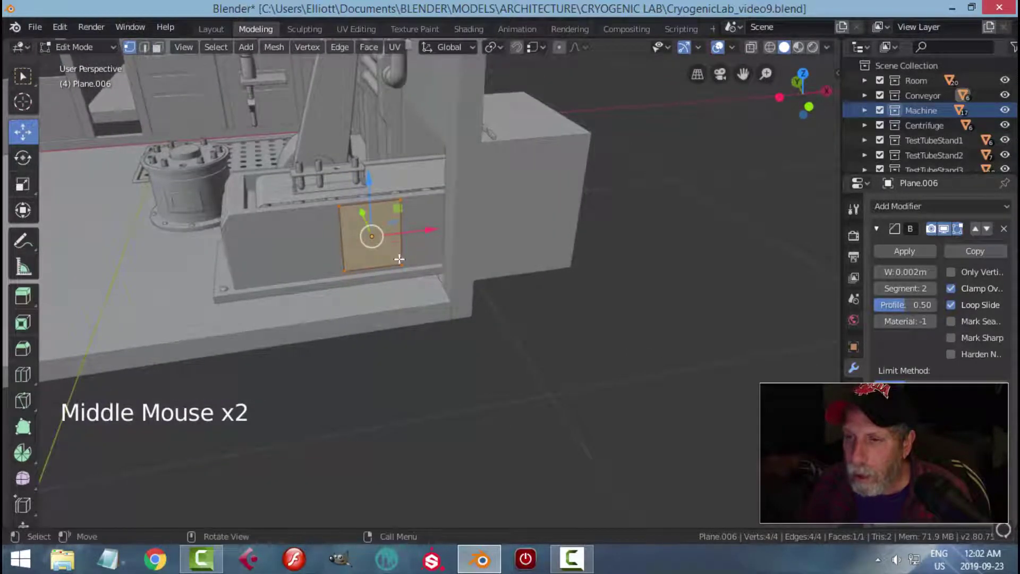
pyautogui.click(408, 267)
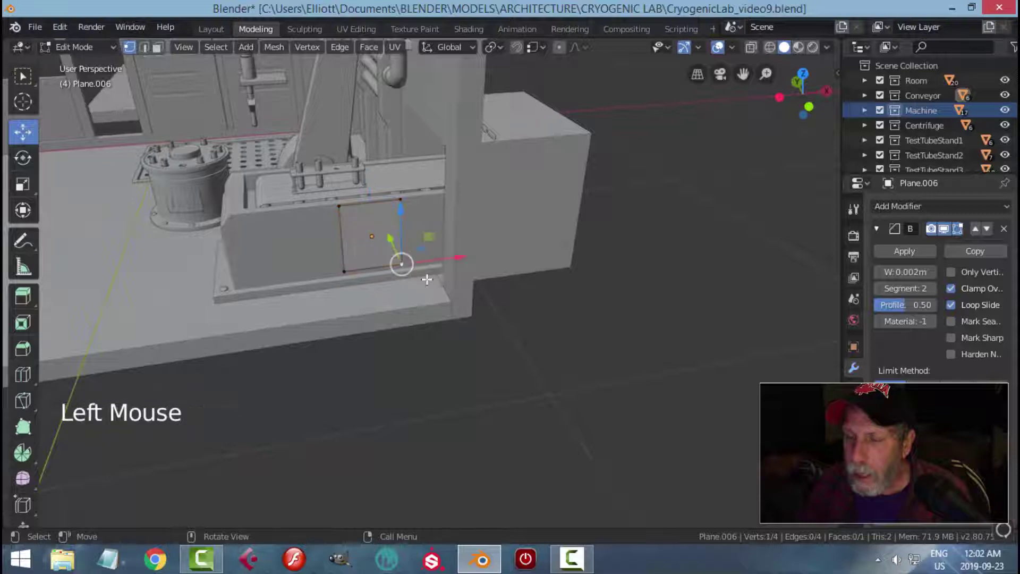
pyautogui.keyDown('shift'); pyautogui.click(350, 275); pyautogui.keyUp('shift')
pyautogui.moveTo(372, 219); pyautogui.dragTo(372, 189)
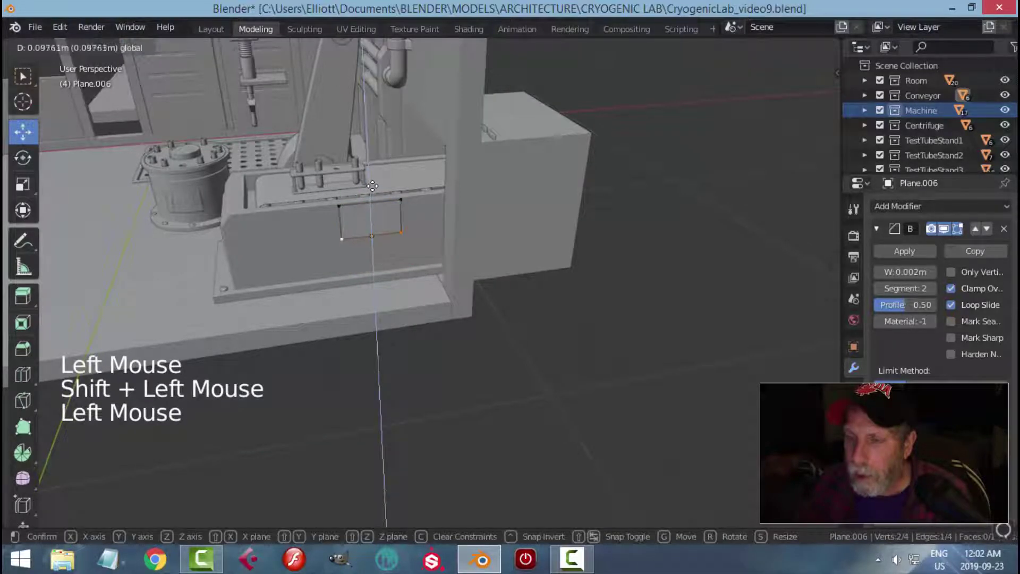
# - Move the whole panel about 0.039 m along negative X, 0.036 m along Y toward the conveyor, and 0.039 m down
pyautogui.press('a')
pyautogui.moveTo(431, 215); pyautogui.dragTo(416, 215)
pyautogui.moveTo(398, 250); pyautogui.dragTo(456, 231, button='middle')
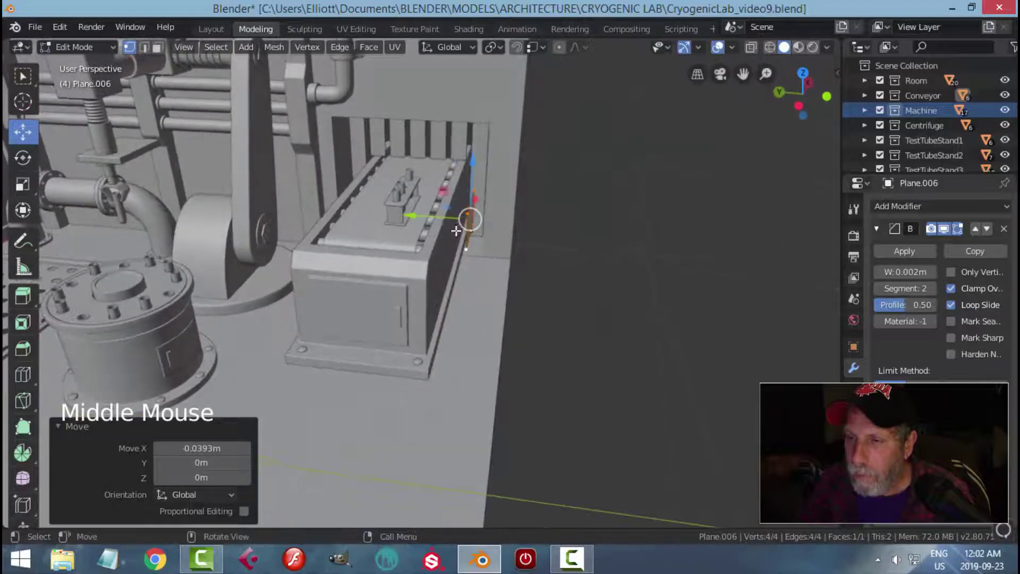
pyautogui.moveTo(415, 216); pyautogui.dragTo(401, 218)
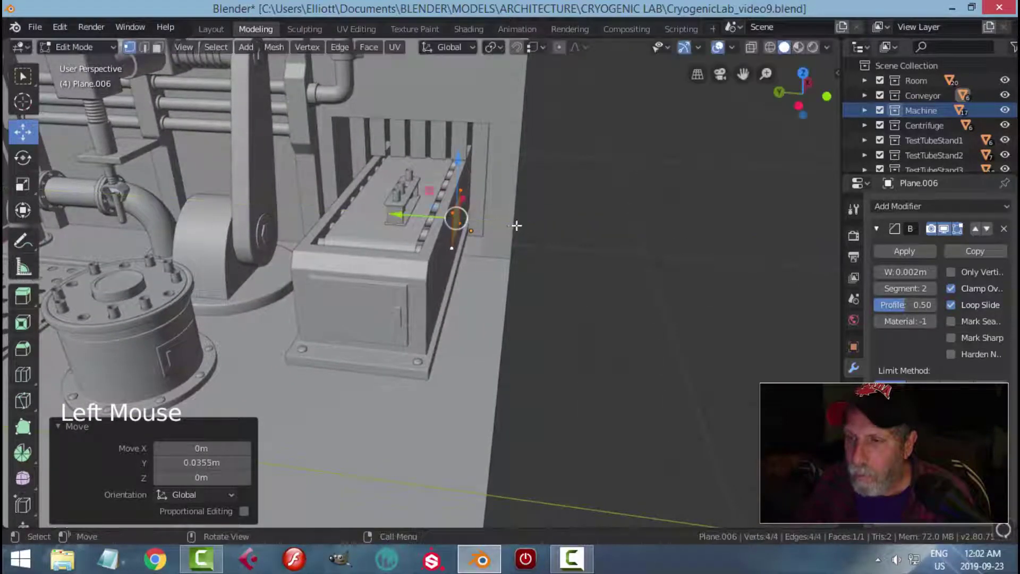
pyautogui.keyDown('shift'); pyautogui.moveTo(401, 218); pyautogui.dragTo(364, 181, button='middle'); pyautogui.keyUp('shift')
pyautogui.moveTo(364, 180); pyautogui.dragTo(353, 184)
pyautogui.moveTo(354, 184); pyautogui.dragTo(420, 227, button='middle')
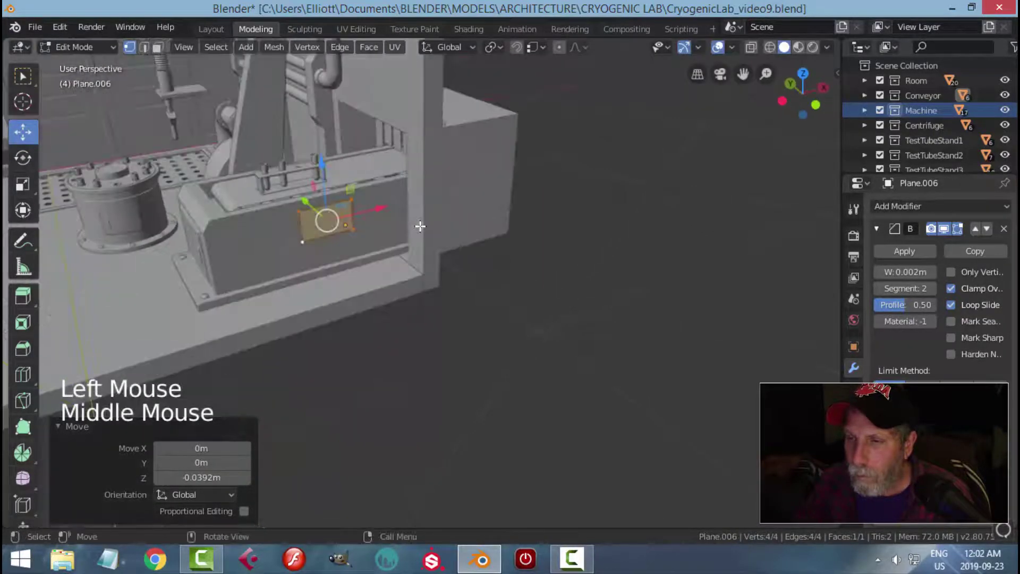
# - Extrude the panel's top edge about 0.053 m along negative Y and 0.072 m up, and again about 0.026 m along Y and 0.038 m up
pyautogui.hotkey('alt', 'a')
pyautogui.scroll(5, 376, 239)
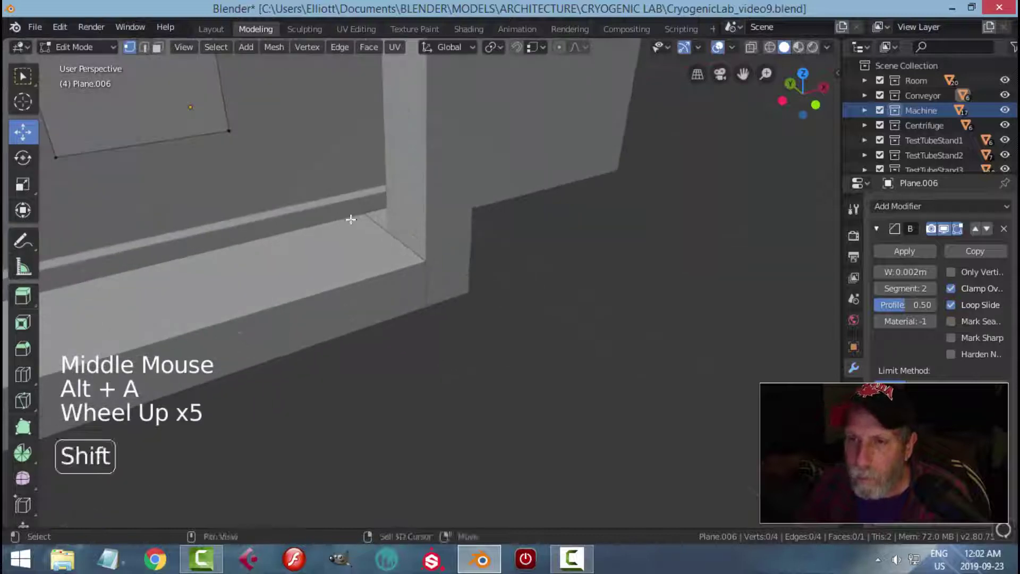
pyautogui.keyDown('shift'); pyautogui.moveTo(351, 219); pyautogui.dragTo(411, 259, button='middle'); pyautogui.keyUp('shift')
pyautogui.scroll(2, 377, 237)
pyautogui.scroll(-4, 285, 210)
pyautogui.click(377, 194)
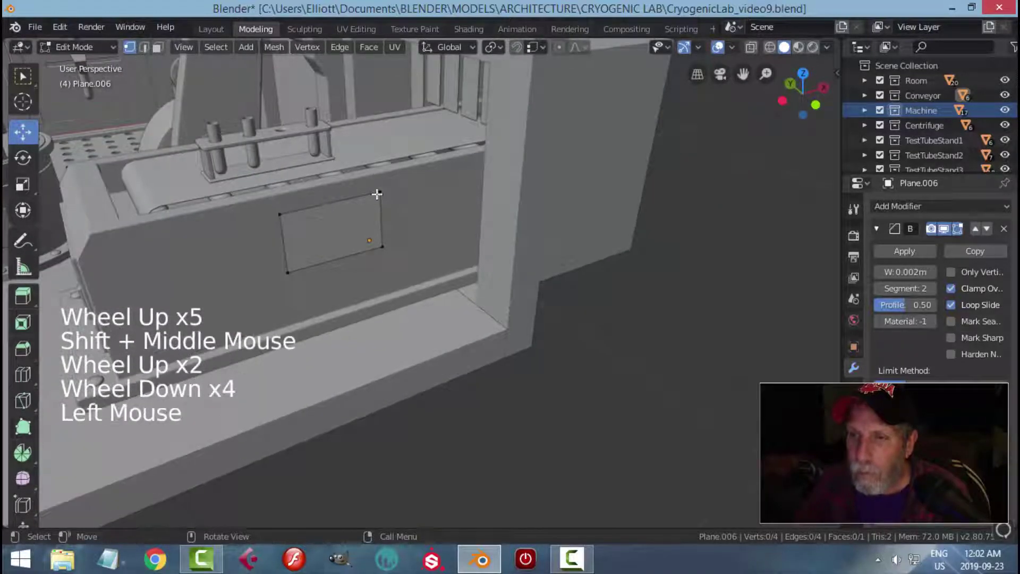
pyautogui.press('b')
pyautogui.moveTo(275, 191); pyautogui.dragTo(425, 221)
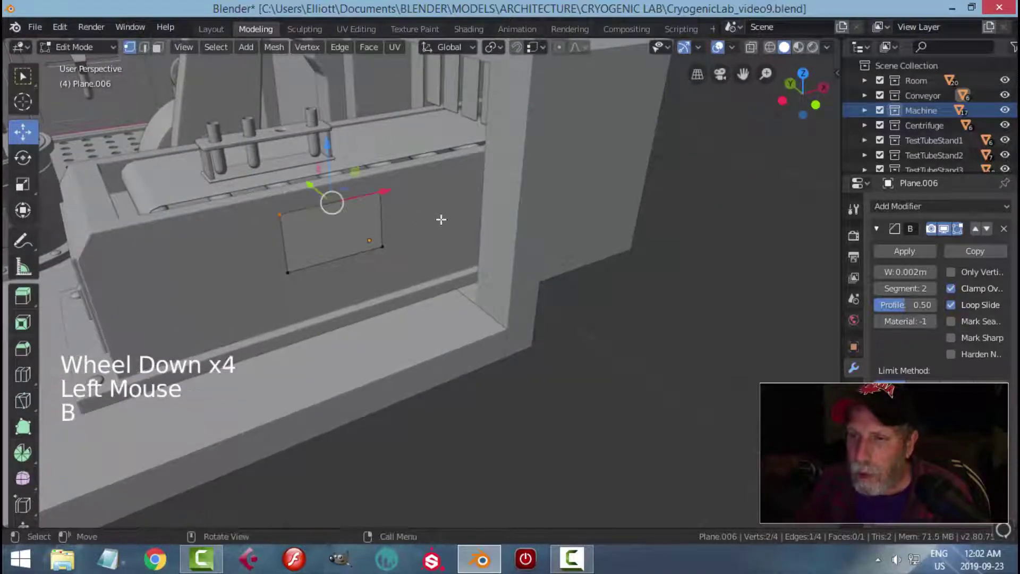
pyautogui.press('ctrl+KP_3')
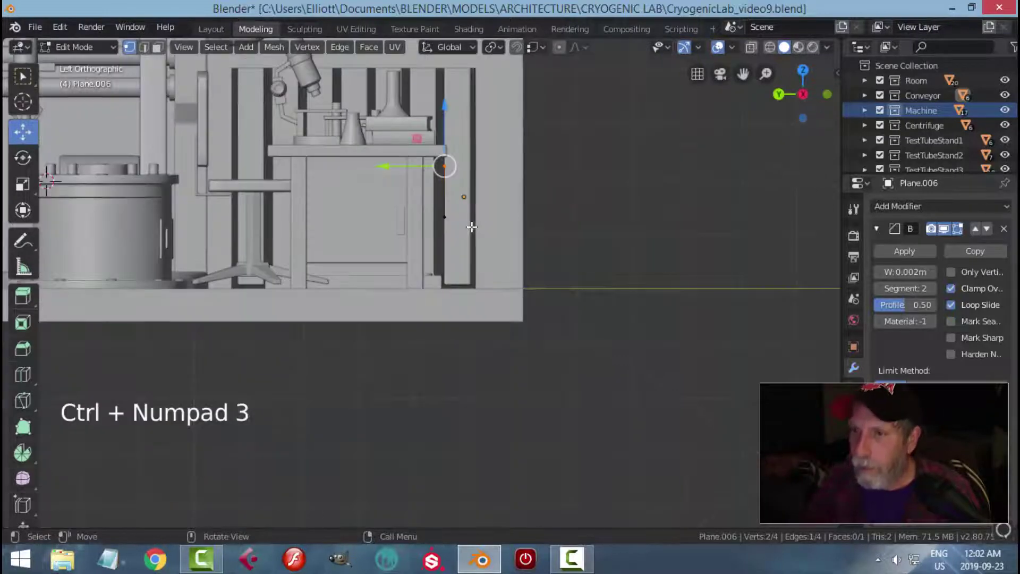
pyautogui.keyDown('shift'); pyautogui.moveTo(542, 198); pyautogui.dragTo(480, 305, button='middle'); pyautogui.keyUp('shift')
pyautogui.scroll(2, 482, 299)
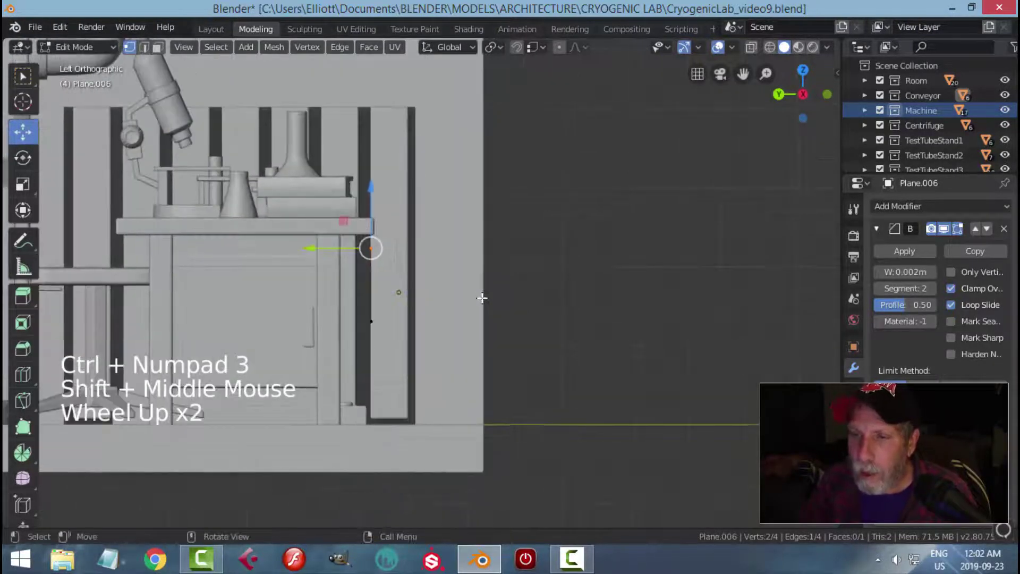
pyautogui.press('e')
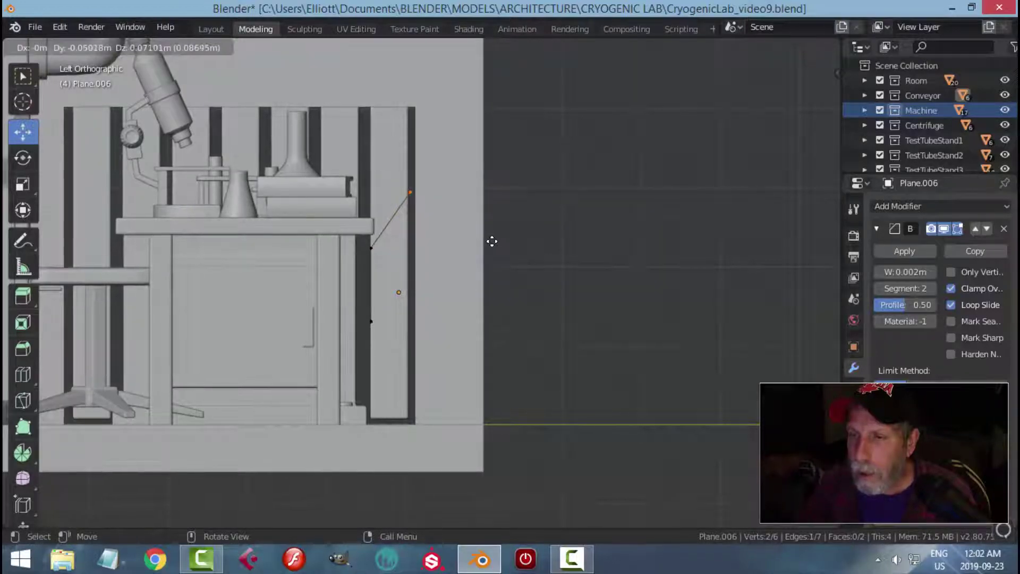
pyautogui.click(492, 241)
pyautogui.press('e')
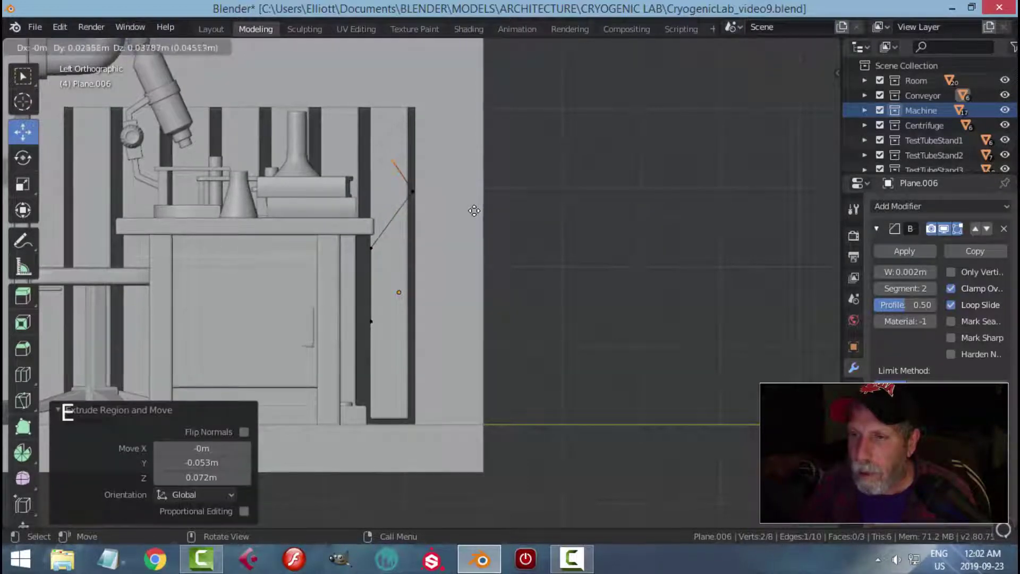
pyautogui.click(474, 210)
# - Narrow the whole bent panel along X to a scale of about 0.707
pyautogui.scroll(-3, 502, 210)
pyautogui.moveTo(501, 209); pyautogui.dragTo(399, 269, button='middle')
pyautogui.press('a')
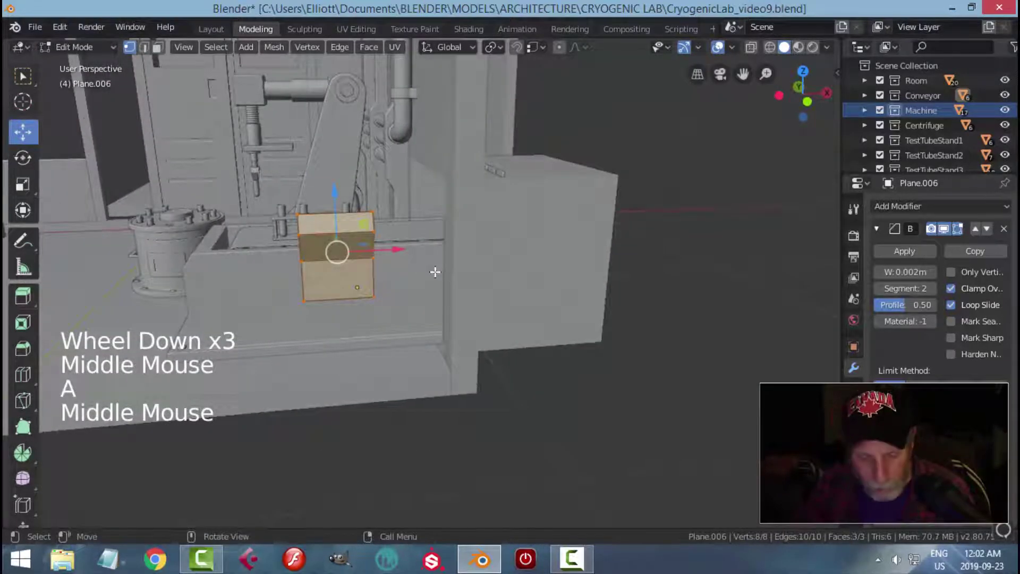
pyautogui.press('s')
pyautogui.press('x')
pyautogui.click(401, 276)
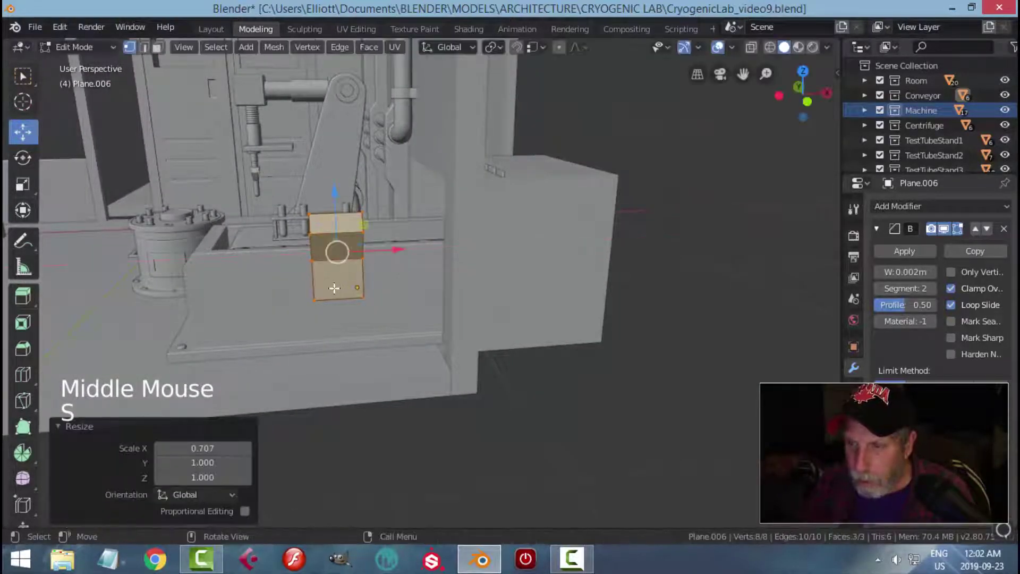
pyautogui.hotkey('alt', 'a')
# - Move the bent panel as an object about 0.009 m along Y toward the conveyor's side
pyautogui.press('Tab')
pyautogui.hotkey('alt', 'a')
pyautogui.moveTo(337, 286); pyautogui.dragTo(389, 303, button='middle')
pyautogui.click(411, 282)
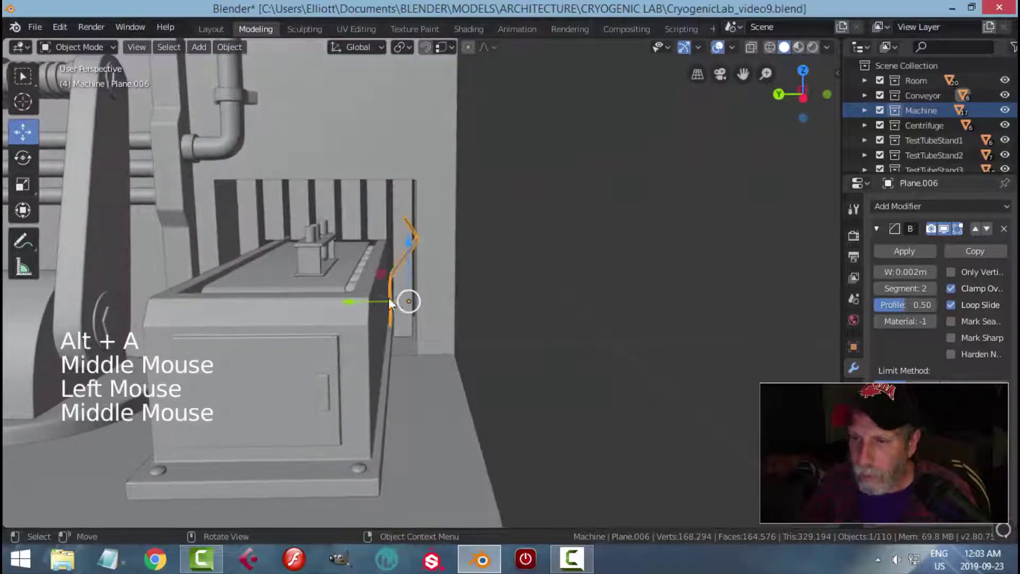
pyautogui.moveTo(390, 302); pyautogui.dragTo(357, 297)
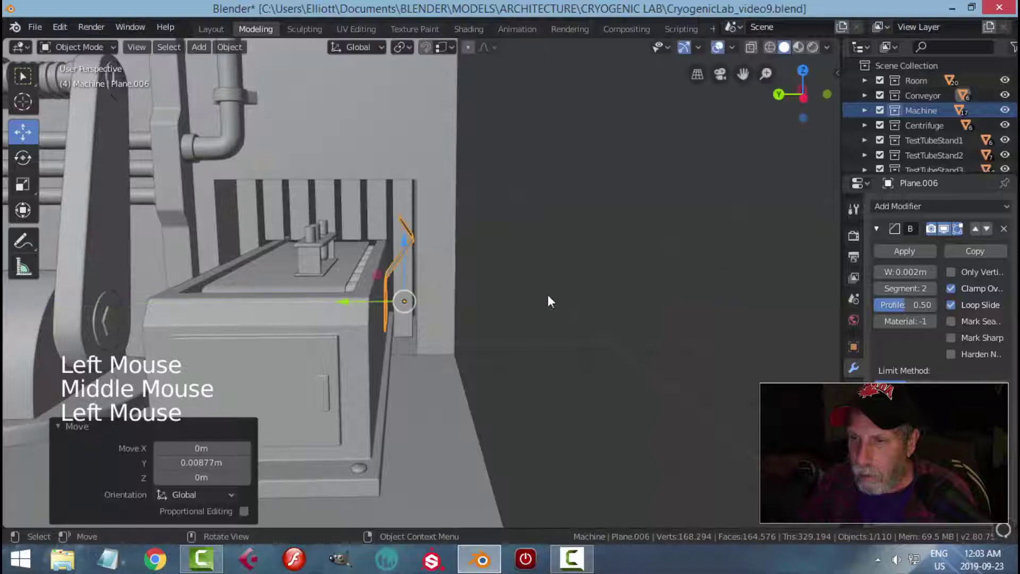
# - Add a Solidify modifier to the bent panel with a thickness of 0.005 m and Even Thickness enabled
pyautogui.moveTo(548, 295); pyautogui.dragTo(470, 301, button='middle')
pyautogui.click(876, 227)
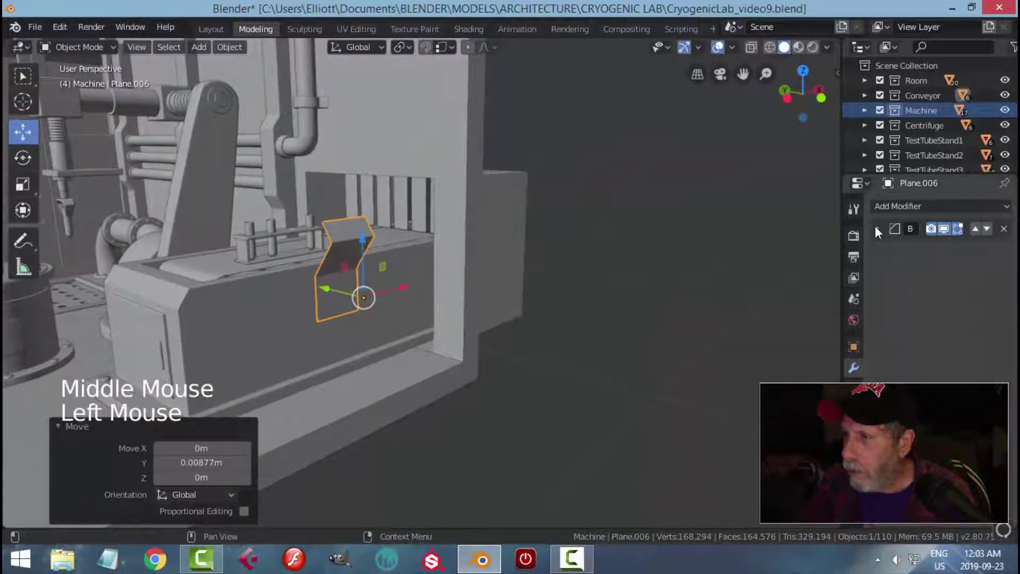
pyautogui.click(891, 205)
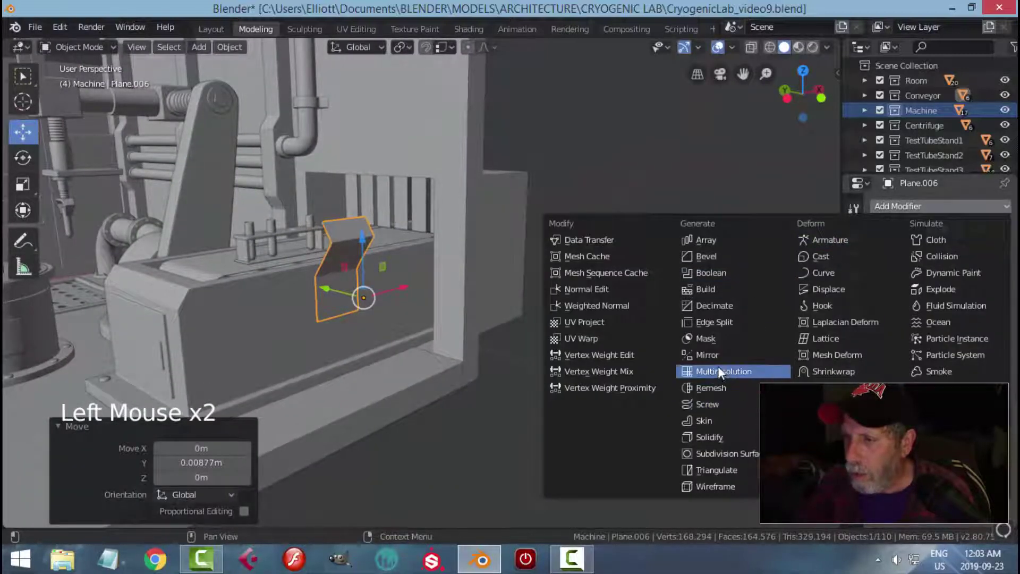
pyautogui.click(717, 436)
pyautogui.moveTo(461, 295); pyautogui.dragTo(531, 301, button='middle')
pyautogui.scroll(2, 539, 300)
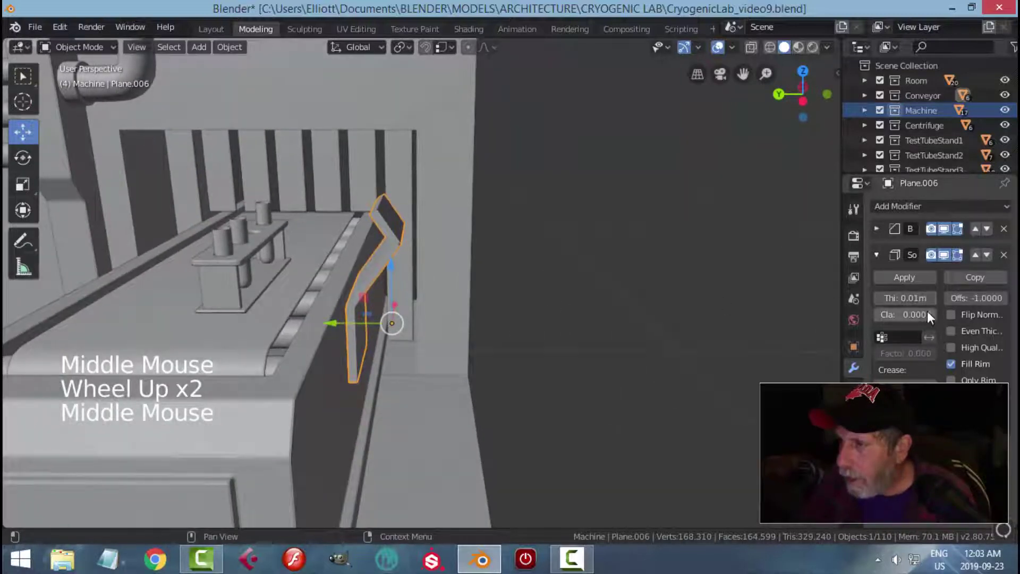
pyautogui.keyDown('shift'); pyautogui.moveTo(906, 298); pyautogui.dragTo(913, 298); pyautogui.keyUp('shift')
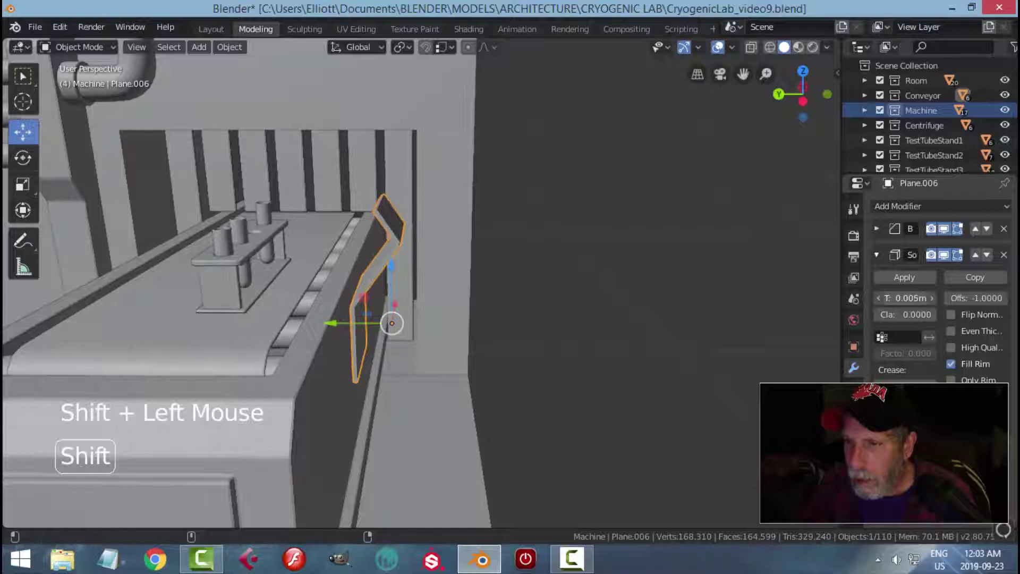
pyautogui.click(952, 330)
# - Nudge the thickened panel slightly further along Y so it sits against the conveyor's side
pyautogui.moveTo(490, 326); pyautogui.dragTo(471, 322, button='middle')
pyautogui.moveTo(319, 312); pyautogui.dragTo(316, 308)
pyautogui.moveTo(451, 314); pyautogui.dragTo(314, 316, button='middle')
# - Shorten the lower section of the bracket by raising its two bottom vertices along Z
pyautogui.press('Tab')
pyautogui.click(256, 321)
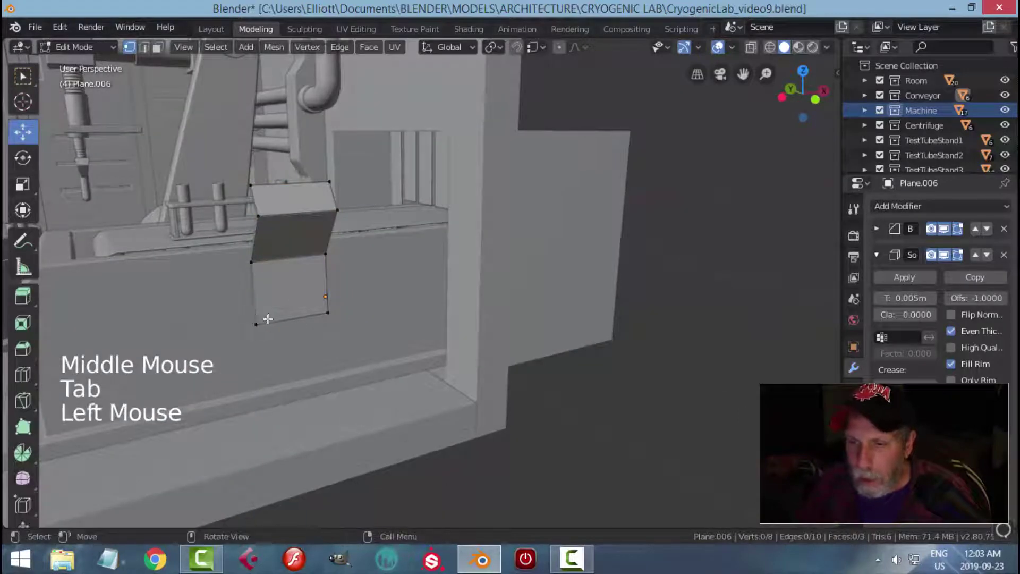
pyautogui.keyDown('shift'); pyautogui.click(328, 312); pyautogui.keyUp('shift')
pyautogui.moveTo(294, 268); pyautogui.dragTo(282, 288)
pyautogui.hotkey('alt', 'a')
# - Narrow all of the bracket's geometry slightly along X
pyautogui.moveTo(343, 296); pyautogui.dragTo(387, 299, button='middle')
pyautogui.press('a')
pyautogui.press('s')
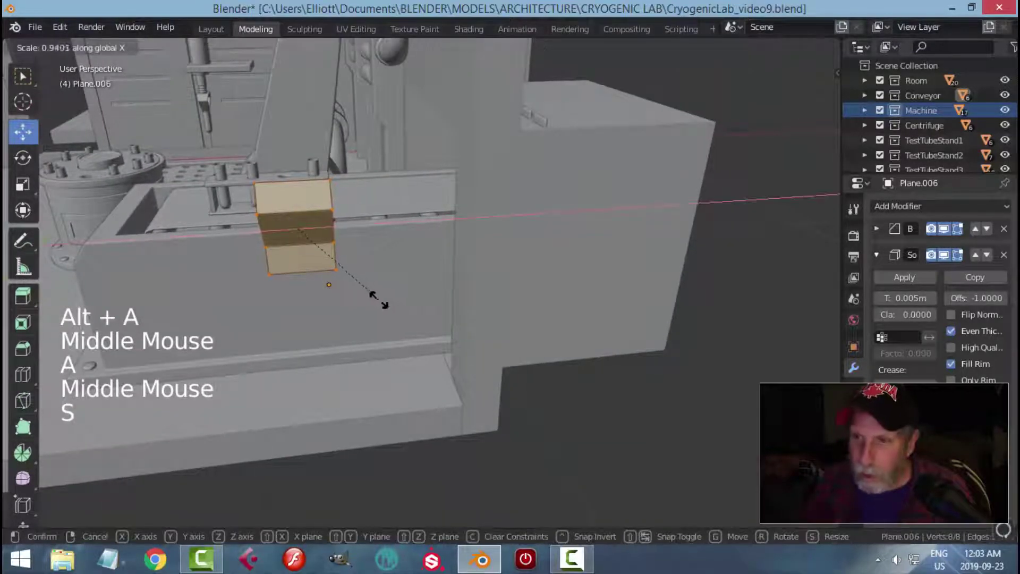
pyautogui.click(365, 292)
pyautogui.hotkey('alt', 'a')
# - Set the width of the bracket's Bevel modifier to 0.003 m
pyautogui.moveTo(326, 308); pyautogui.dragTo(515, 303, button='middle')
pyautogui.scroll(-2, 479, 280)
pyautogui.press('Tab')
pyautogui.hotkey('alt', 'a')
pyautogui.click(357, 233)
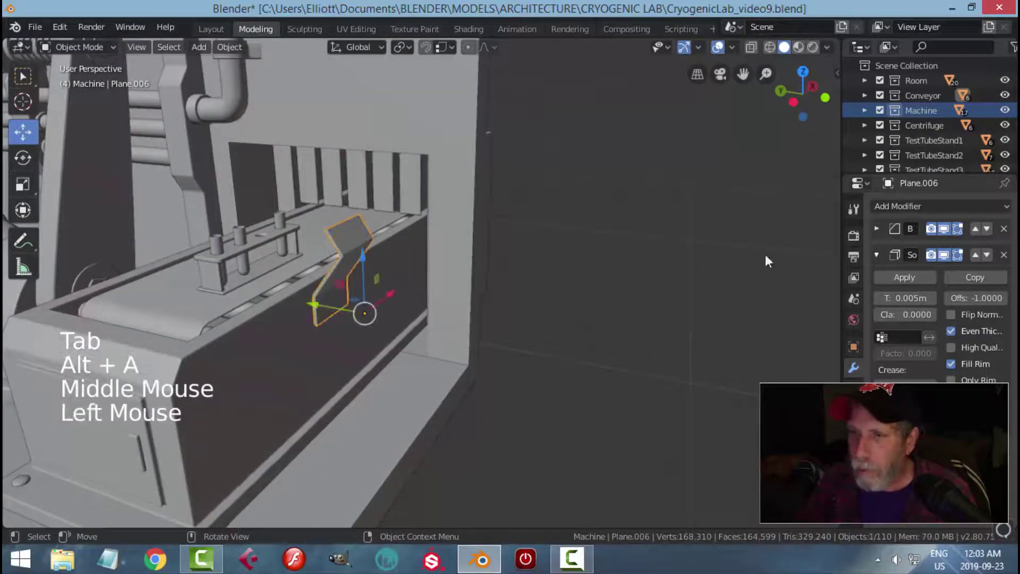
pyautogui.click(876, 229)
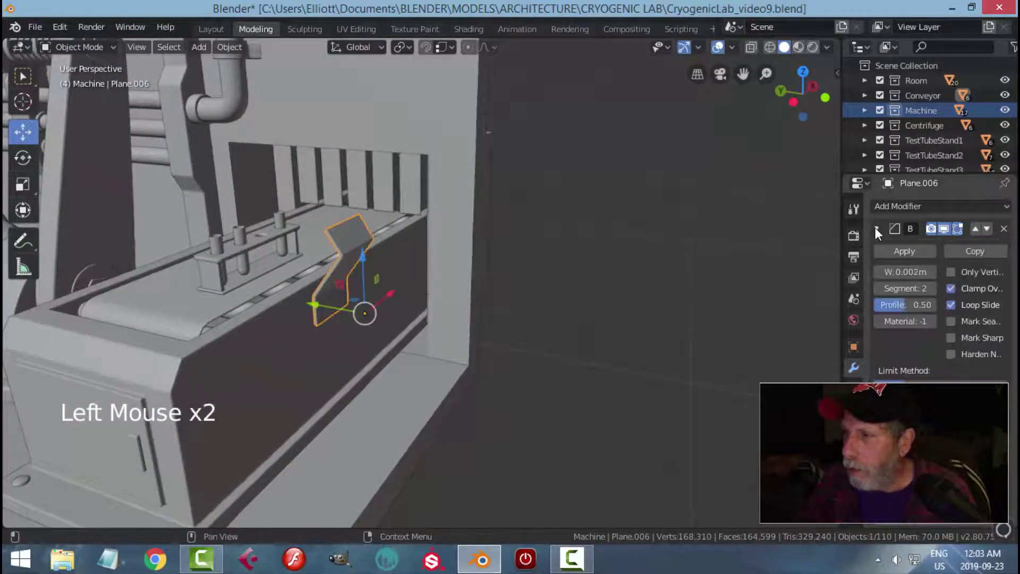
pyautogui.click(907, 272)
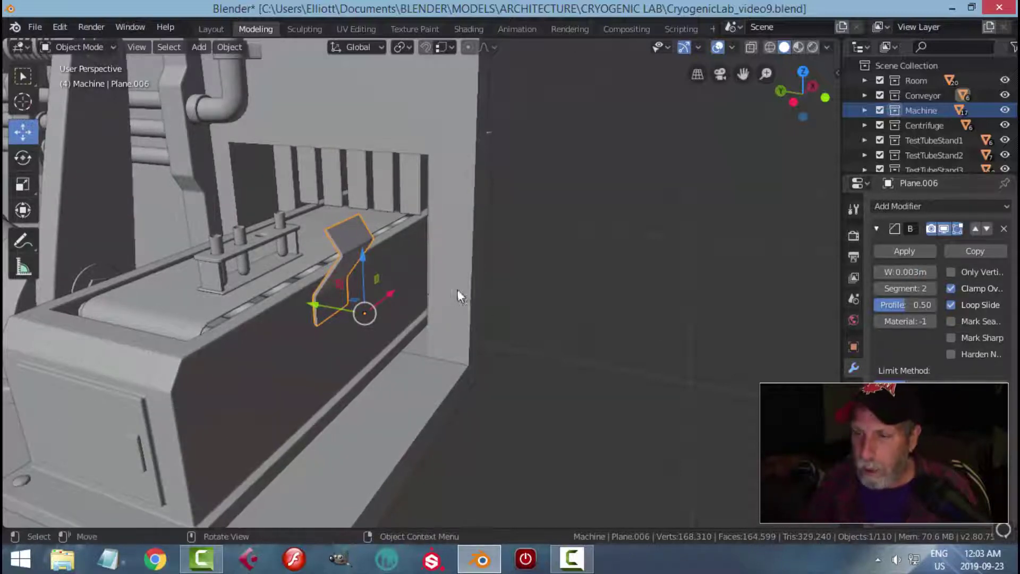
pyautogui.hotkey('alt', 'a')
# - Move the bracket's top edge about 0.01 m along Y and 0.012 m up to lengthen its upper section
pyautogui.scroll(-3, 470, 279)
pyautogui.moveTo(471, 279)
pyautogui.mouseDown(button='middle')
pyautogui.moveTo(390, 282)
pyautogui.moveTo(387, 231)
pyautogui.moveTo(470, 273)
pyautogui.mouseUp(button='middle')
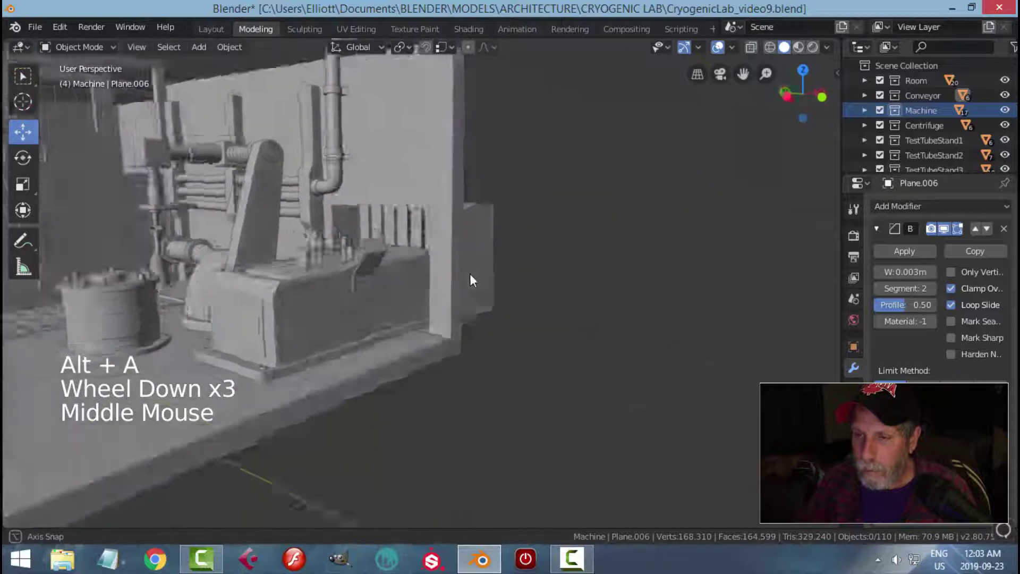
pyautogui.scroll(2, 388, 291)
pyautogui.moveTo(388, 292); pyautogui.dragTo(371, 288, button='middle')
pyautogui.moveTo(400, 287); pyautogui.dragTo(382, 244, button='middle')
pyautogui.click(382, 244)
pyautogui.moveTo(477, 290); pyautogui.dragTo(449, 295, button='middle')
pyautogui.press('Tab')
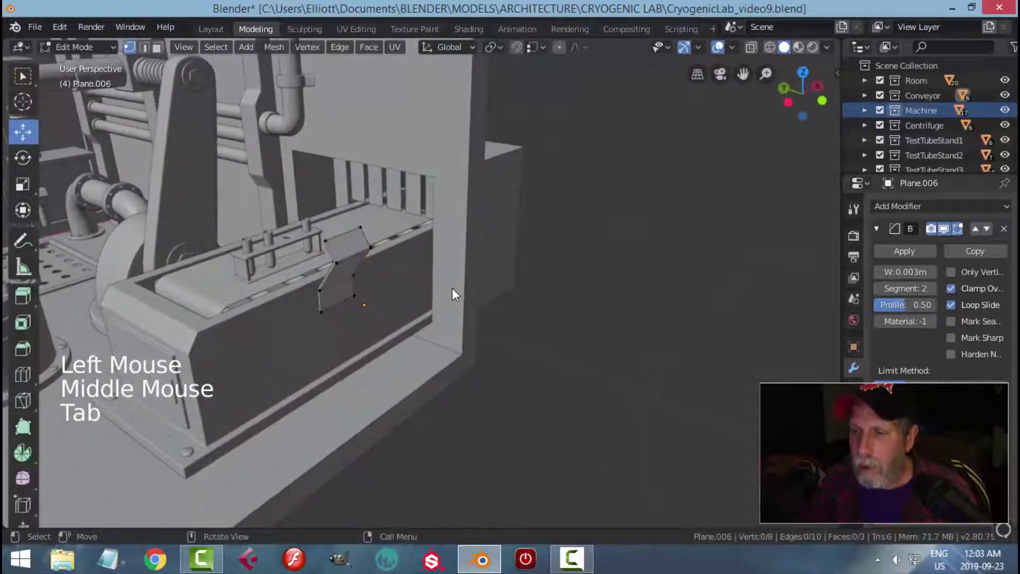
pyautogui.click(338, 243)
pyautogui.keyDown('shift'); pyautogui.click(387, 205); pyautogui.keyUp('shift')
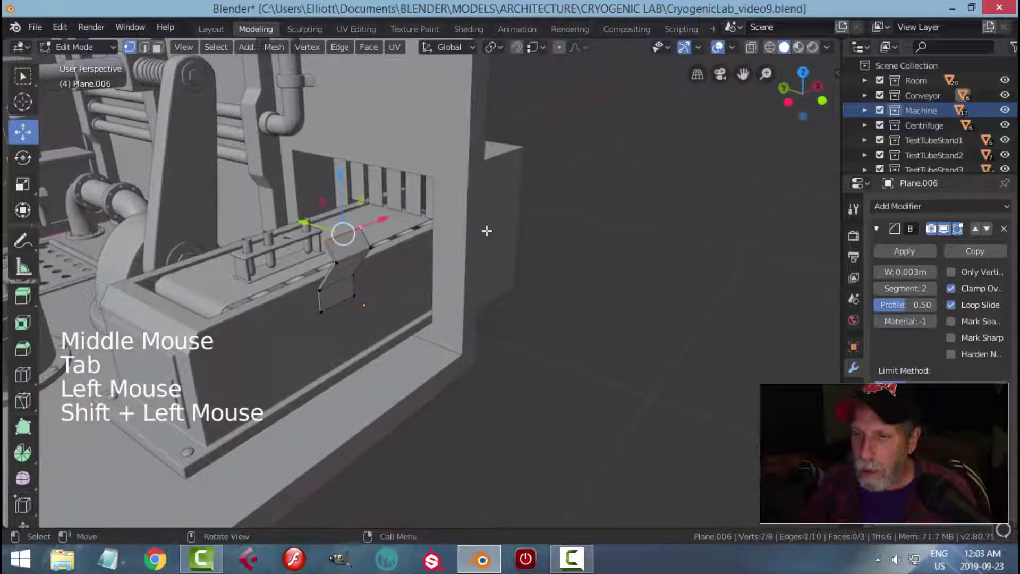
pyautogui.press('ctrl+KP_3')
pyautogui.scroll(3, 484, 230)
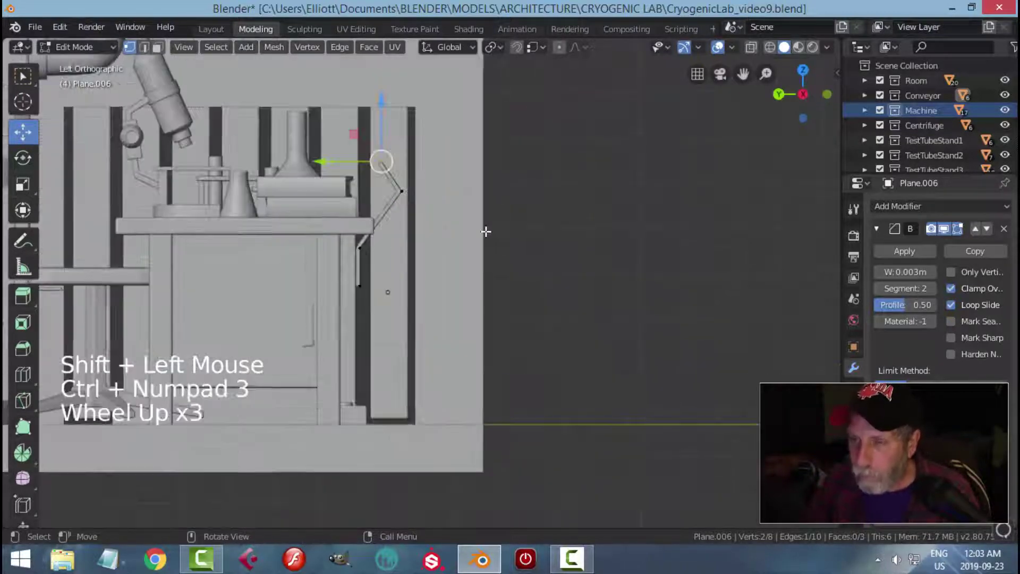
pyautogui.keyDown('shift'); pyautogui.moveTo(484, 230); pyautogui.dragTo(499, 287, button='middle'); pyautogui.keyUp('shift')
pyautogui.scroll(2, 488, 288)
pyautogui.press('g')
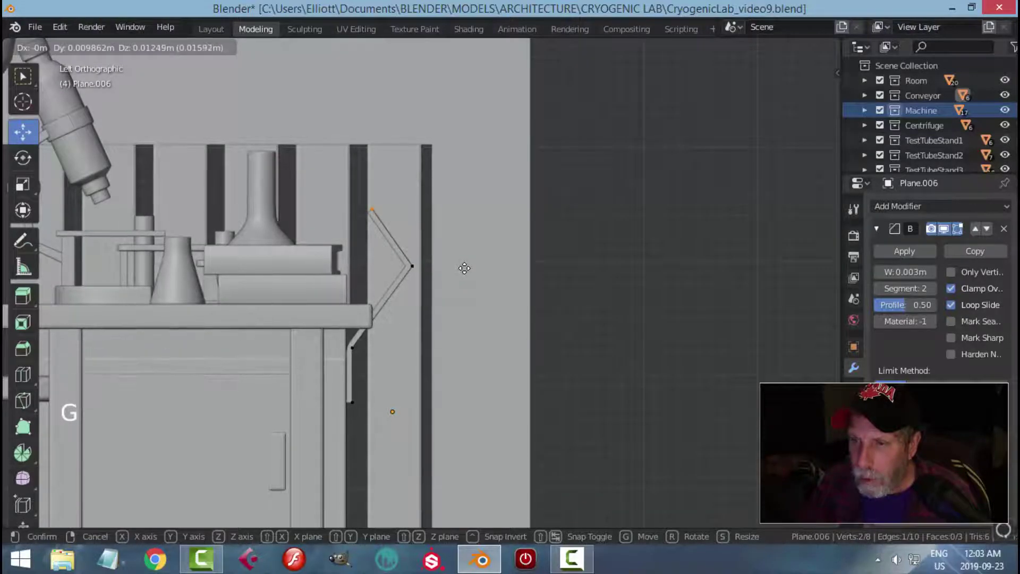
pyautogui.click(465, 268)
pyautogui.hotkey('alt', 'a')
# - Duplicate the bracket's upper angled face and offset the copy about 0.004 m along its normal using Normal orientation
pyautogui.moveTo(457, 276); pyautogui.dragTo(428, 305, button='middle')
pyautogui.scroll(-2, 388, 289)
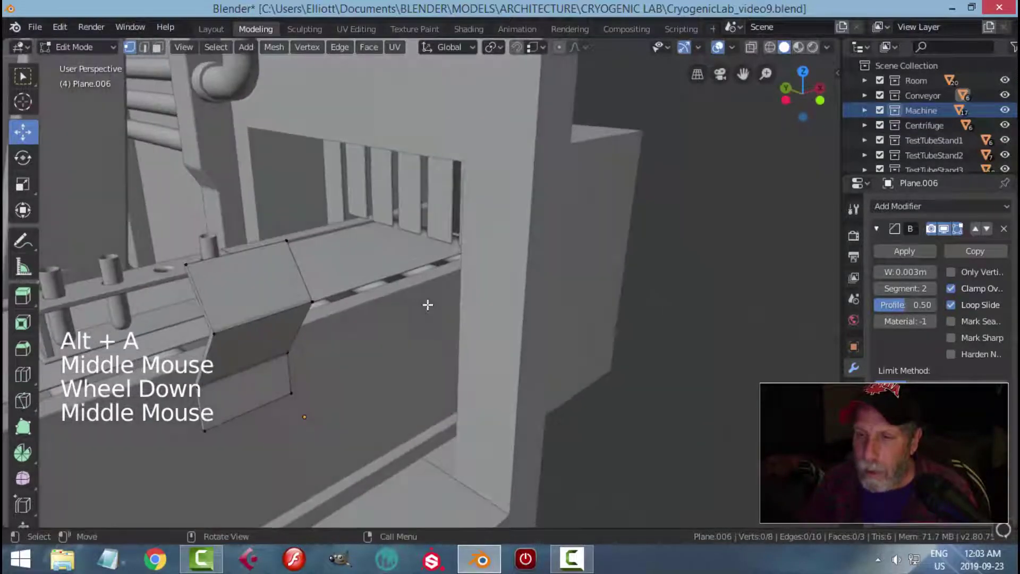
pyautogui.press('3')
pyautogui.click(253, 280)
pyautogui.scroll(-2, 253, 280)
pyautogui.keyDown('shift'); pyautogui.moveTo(253, 280); pyautogui.dragTo(458, 303, button='middle'); pyautogui.keyUp('shift')
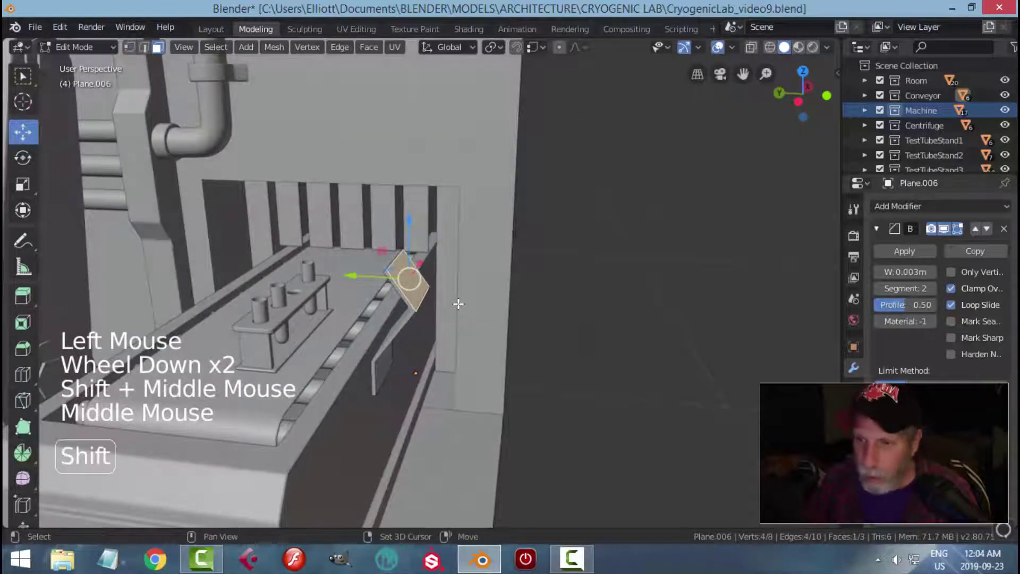
pyautogui.hotkey('shift', 'd')
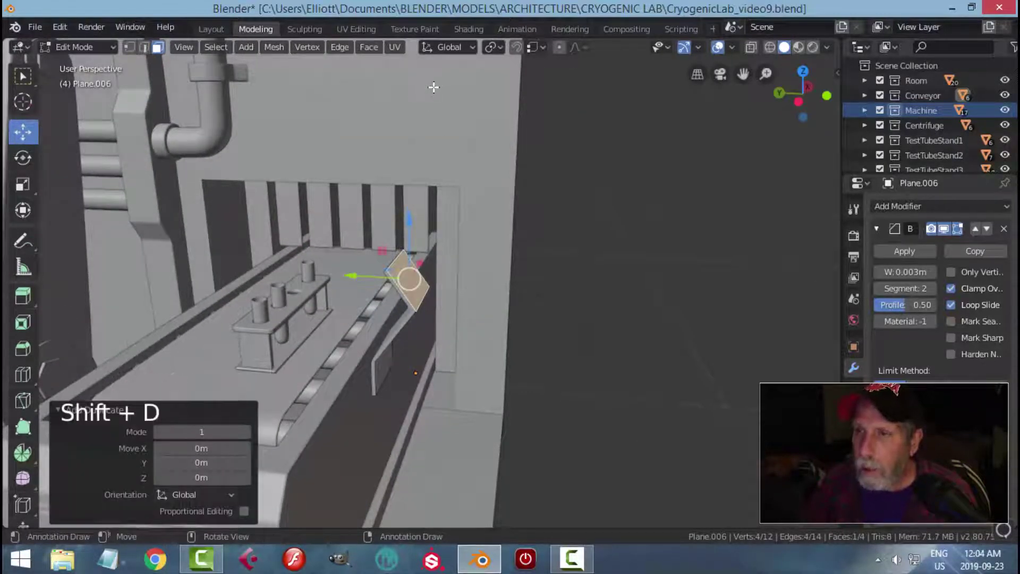
pyautogui.click(455, 52)
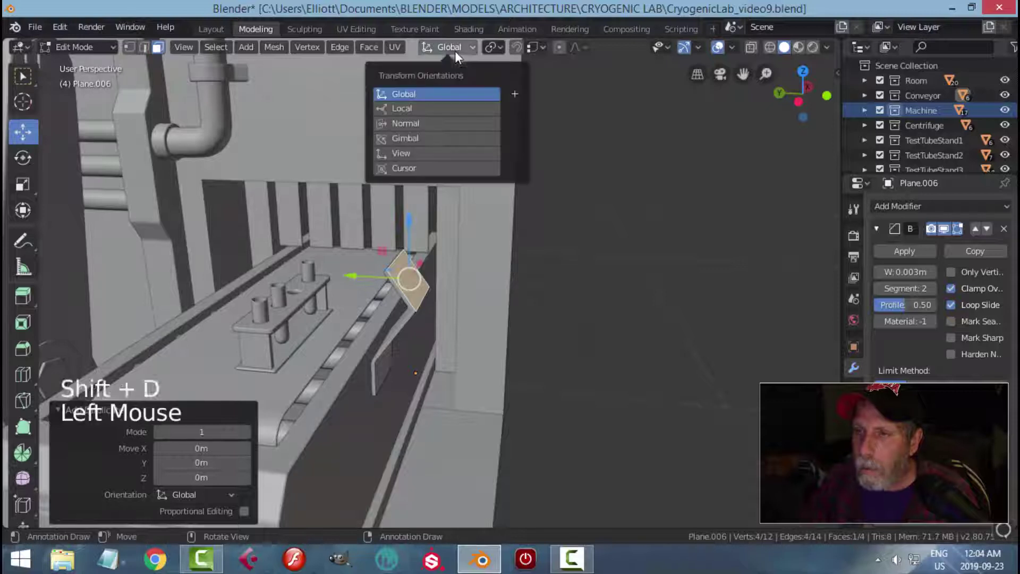
pyautogui.click(410, 124)
pyautogui.moveTo(456, 248); pyautogui.dragTo(458, 245)
# - Scale the duplicated face up to about 2.1 times and move it about 0.003 m outward along its normal
pyautogui.press('s')
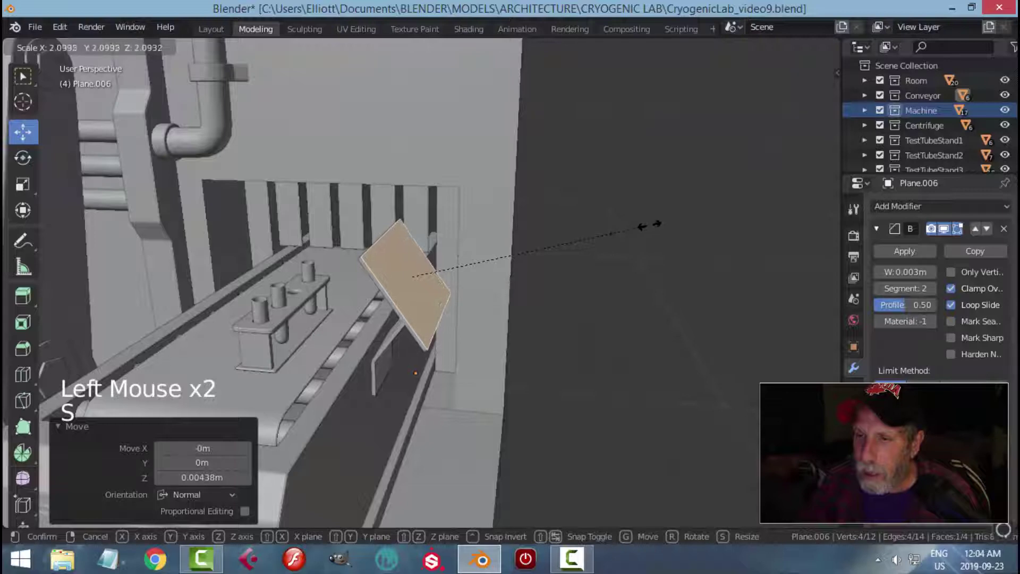
pyautogui.click(650, 225)
pyautogui.moveTo(620, 246); pyautogui.dragTo(559, 266, button='middle')
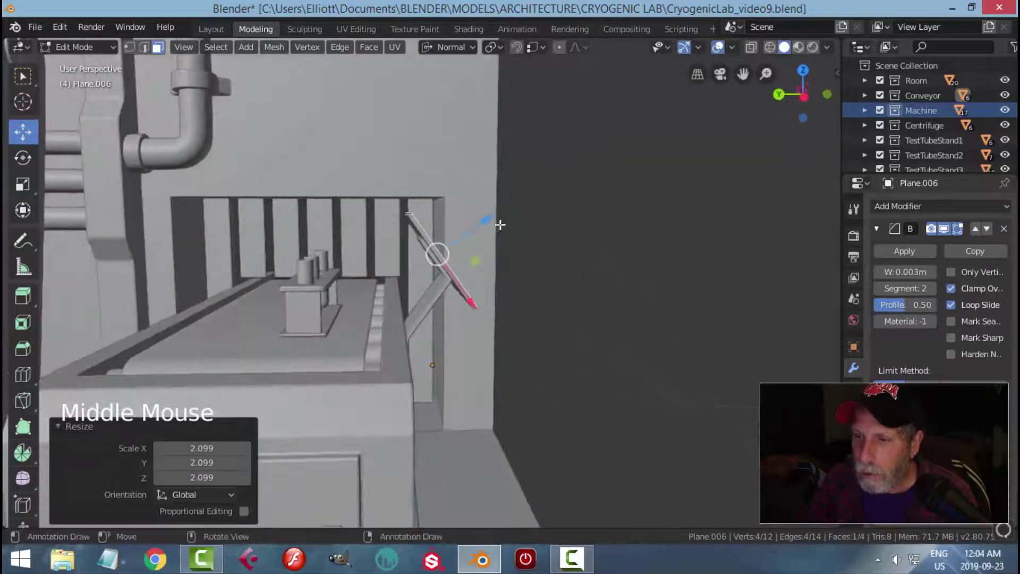
pyautogui.moveTo(500, 225); pyautogui.dragTo(494, 219)
pyautogui.moveTo(494, 219); pyautogui.dragTo(525, 244, button='middle')
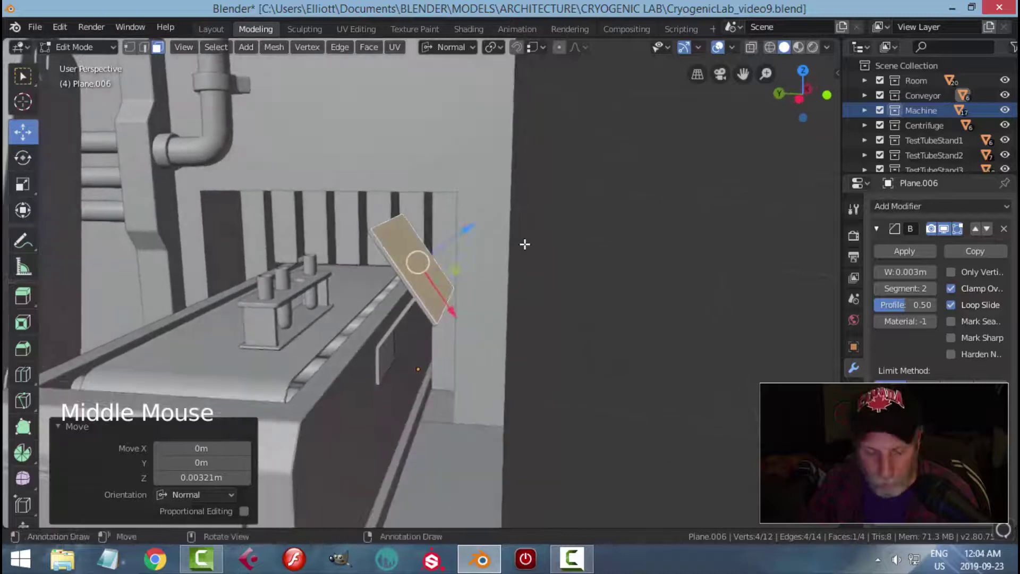
pyautogui.press('s')
# - Separate the enlarged face from the bracket into its own object and select it in Object Mode
pyautogui.scroll(-3, 540, 218)
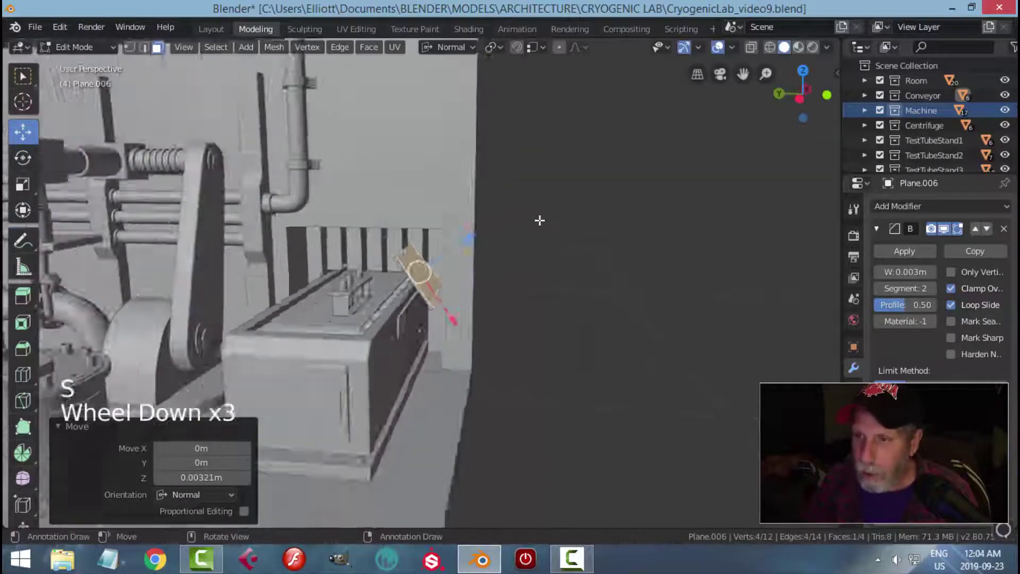
pyautogui.moveTo(540, 218); pyautogui.dragTo(526, 250, button='middle')
pyautogui.scroll(2, 526, 249)
pyautogui.moveTo(526, 250)
pyautogui.mouseDown(button='middle')
pyautogui.moveTo(530, 227)
pyautogui.moveTo(524, 238)
pyautogui.mouseUp(button='middle')
pyautogui.press('p')
pyautogui.click(524, 239)
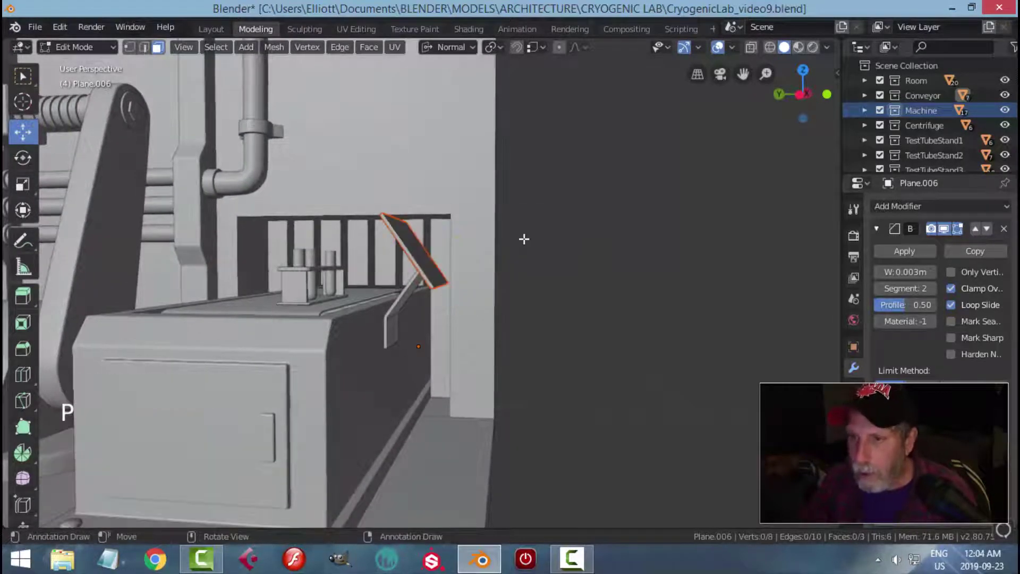
pyautogui.press('Tab')
pyautogui.moveTo(505, 252); pyautogui.dragTo(513, 258, button='middle')
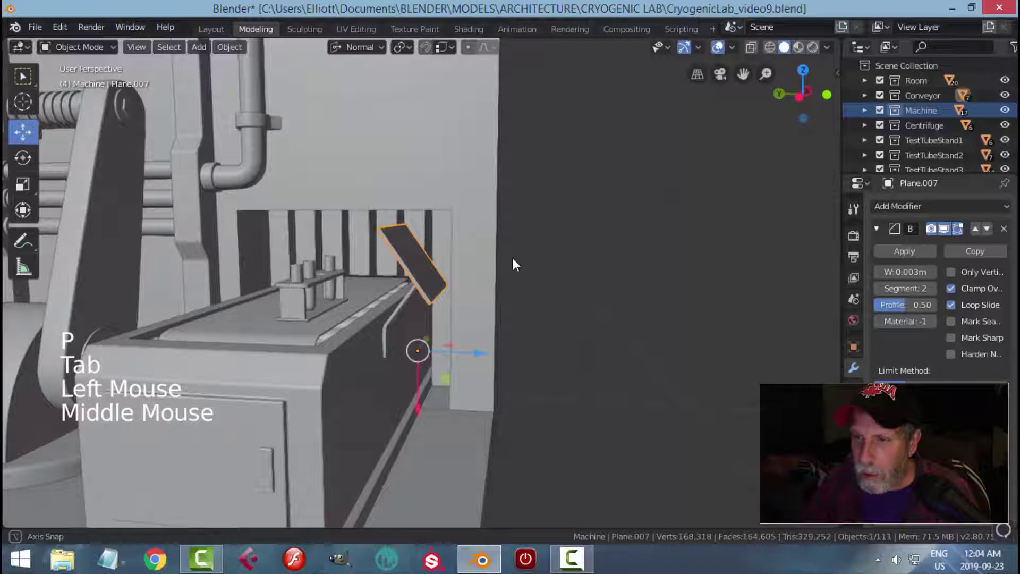
# - Set the separated panel's origin to its geometry
pyautogui.click(230, 48)
pyautogui.moveTo(250, 76)
pyautogui.click(417, 94)
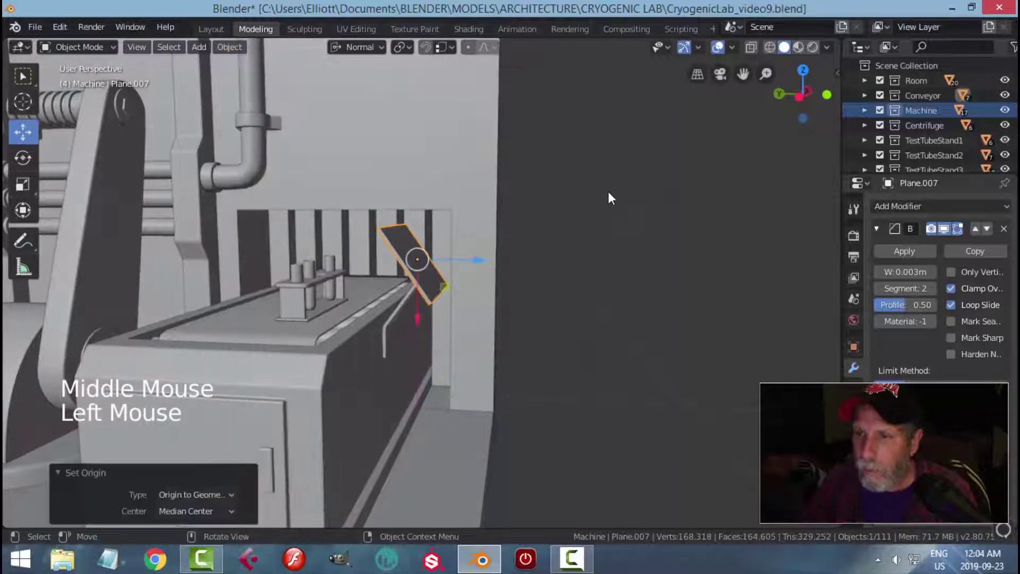
# - Try to move the whole panel about 0.014 m outward along its normal
pyautogui.press('Tab')
pyautogui.moveTo(617, 221); pyautogui.dragTo(669, 225, button='middle')
pyautogui.press('a')
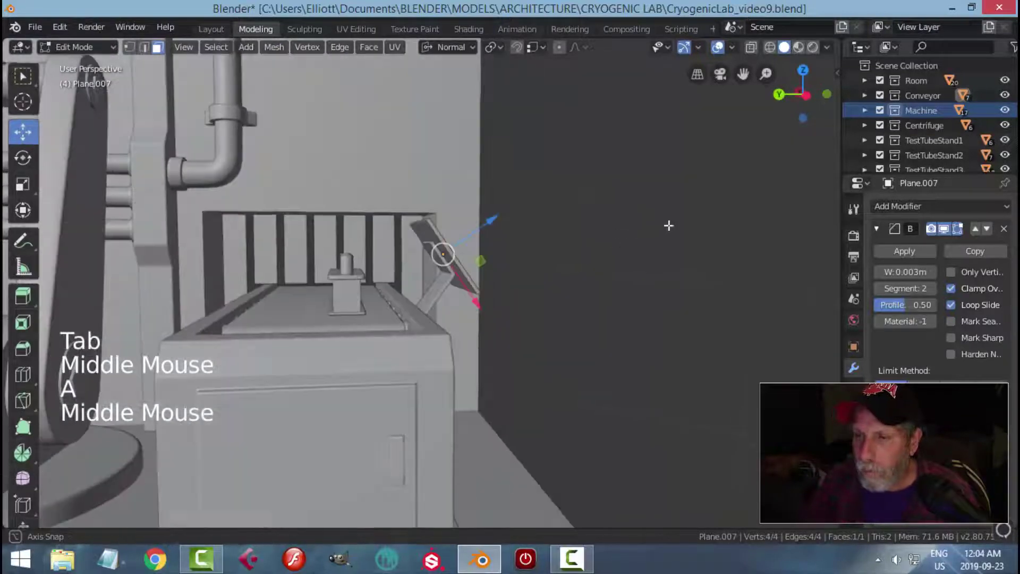
pyautogui.moveTo(493, 218); pyautogui.dragTo(547, 218)
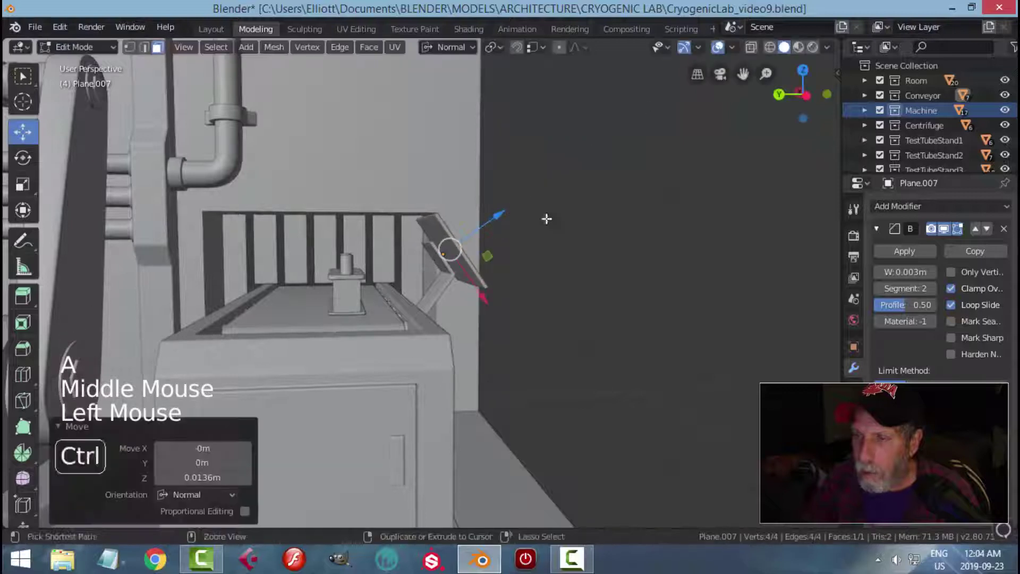
pyautogui.hotkey('ctrl', 'z')
# - Apply the panel's Solidify modifier in Object Mode, leaving its Bevel modifier in place
pyautogui.moveTo(547, 218); pyautogui.dragTo(597, 239, button='middle')
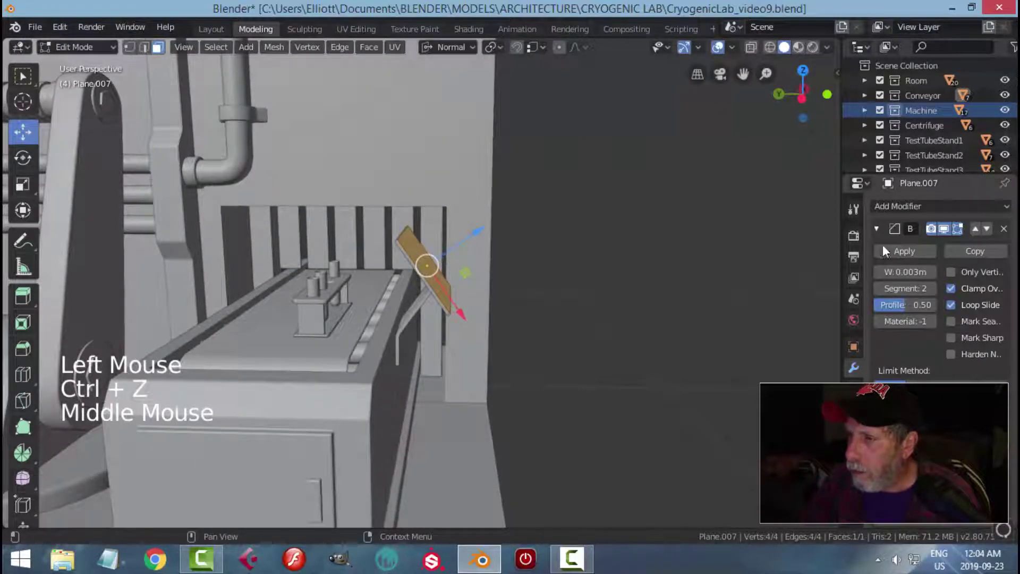
pyautogui.click(876, 229)
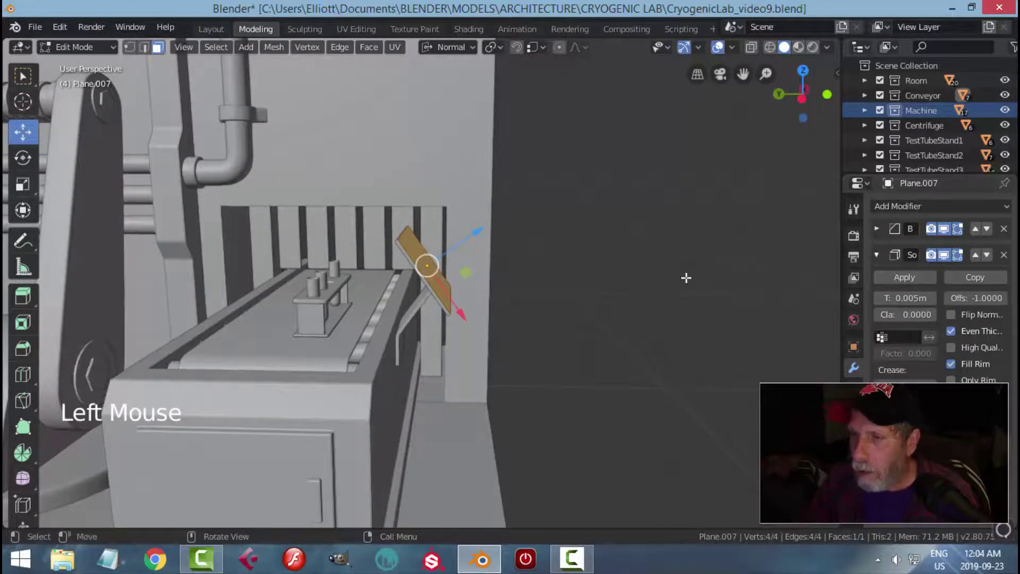
pyautogui.press('Tab')
pyautogui.click(904, 277)
# - Thicken the panel by moving its outer face about 0.024 m outward along its normal
pyautogui.press('Tab')
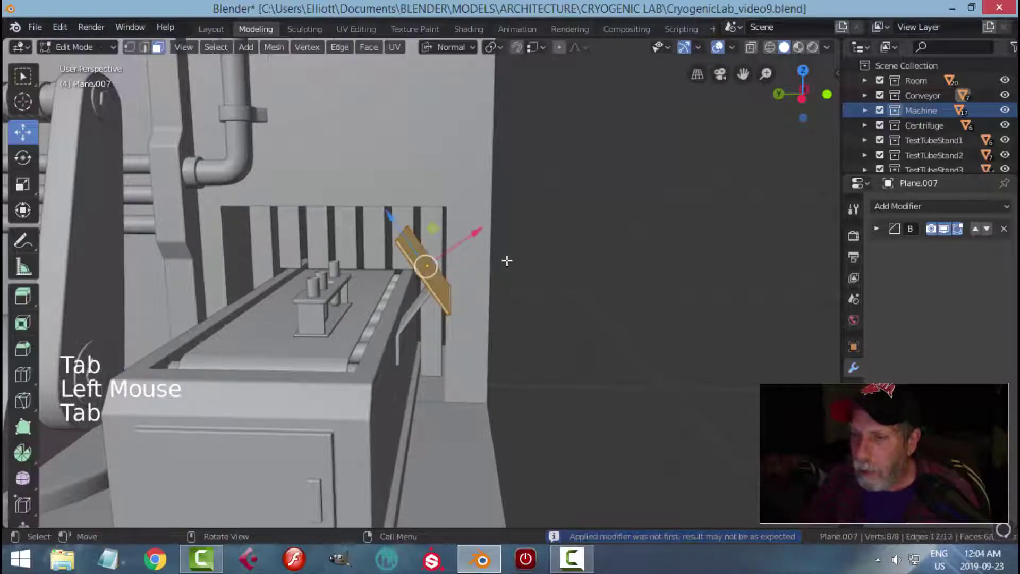
pyautogui.hotkey('alt', 'a')
pyautogui.click(452, 262)
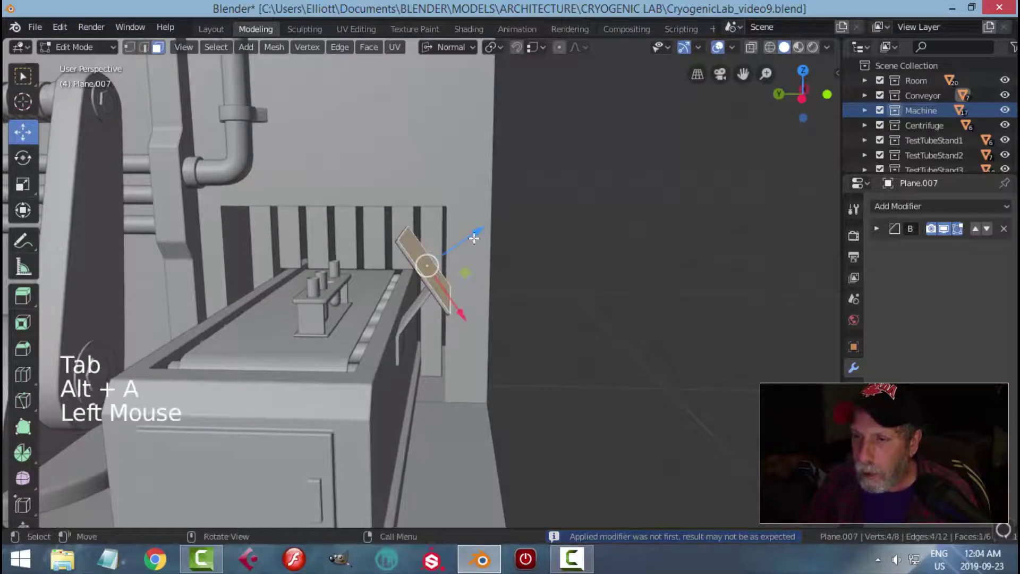
pyautogui.moveTo(474, 238); pyautogui.dragTo(486, 229)
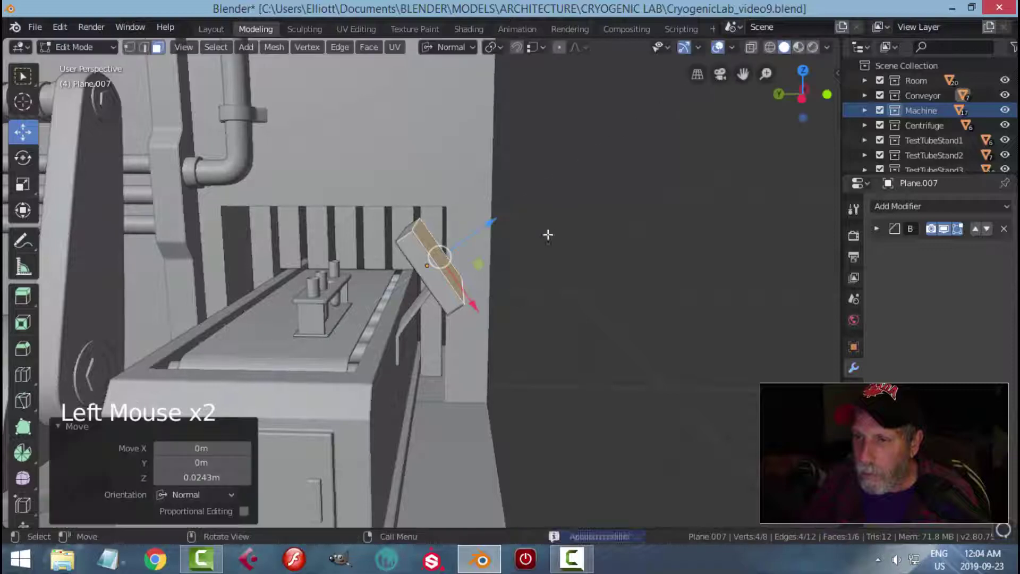
pyautogui.press('Tab')
pyautogui.hotkey('alt', 'a')
# - Nudge the panel's back face slightly along its normal toward the bracket
pyautogui.moveTo(611, 244); pyautogui.dragTo(488, 270, button='middle')
pyautogui.scroll(-2, 386, 298)
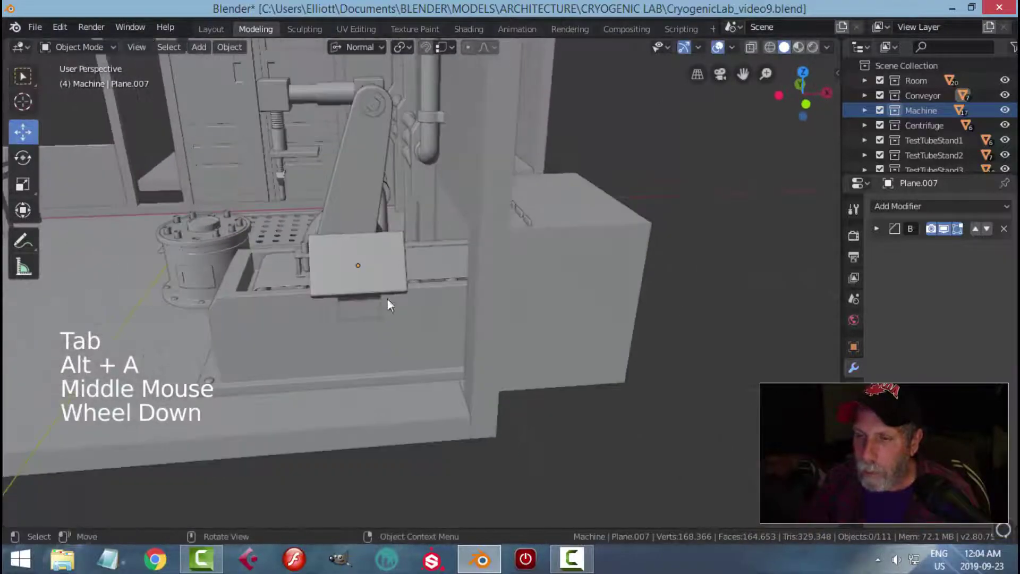
pyautogui.moveTo(387, 298); pyautogui.dragTo(595, 317, button='middle')
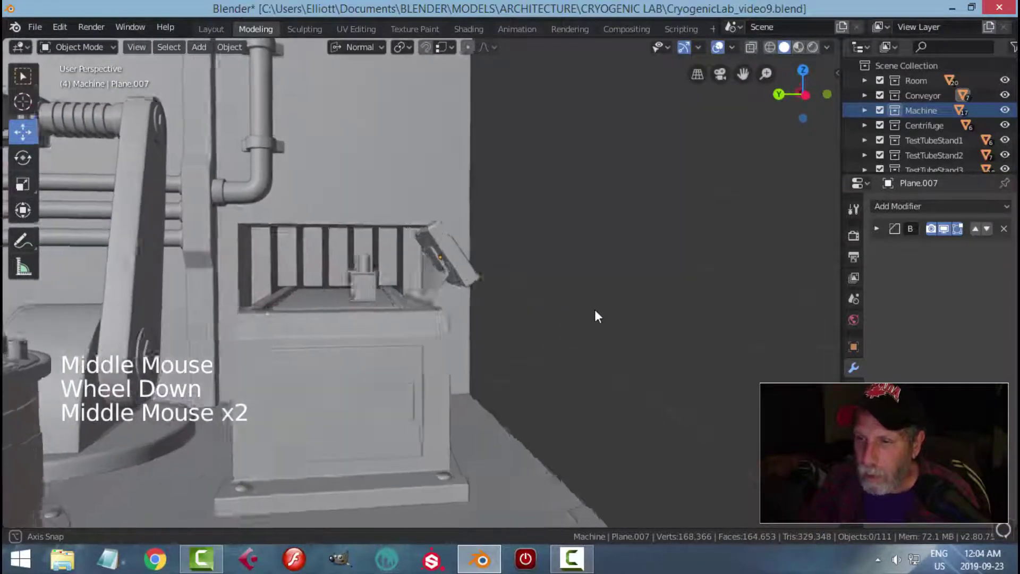
pyautogui.scroll(3, 538, 294)
pyautogui.moveTo(537, 293); pyautogui.dragTo(509, 256, button='middle')
pyautogui.click(483, 276)
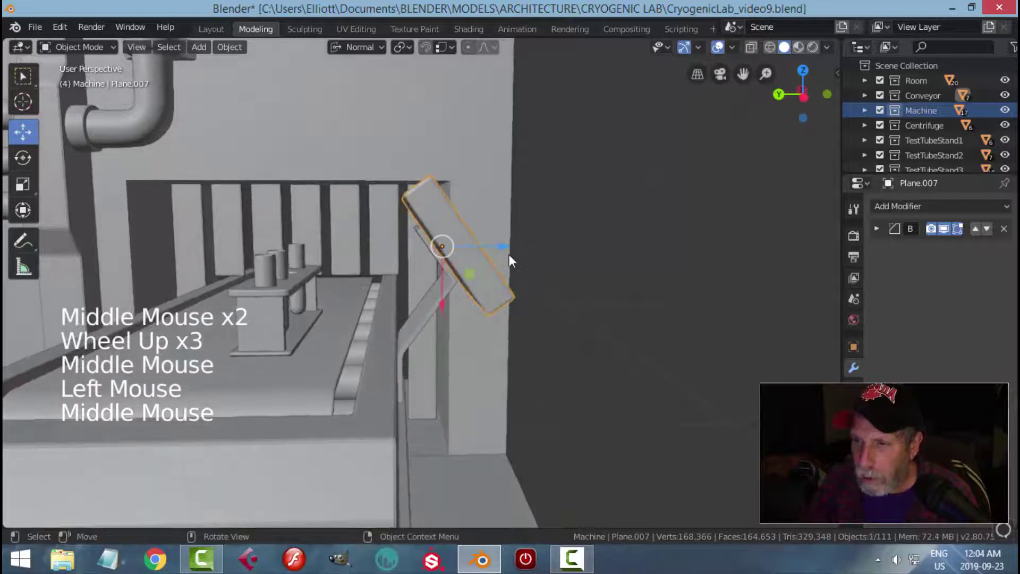
pyautogui.press('Tab')
pyautogui.press('a')
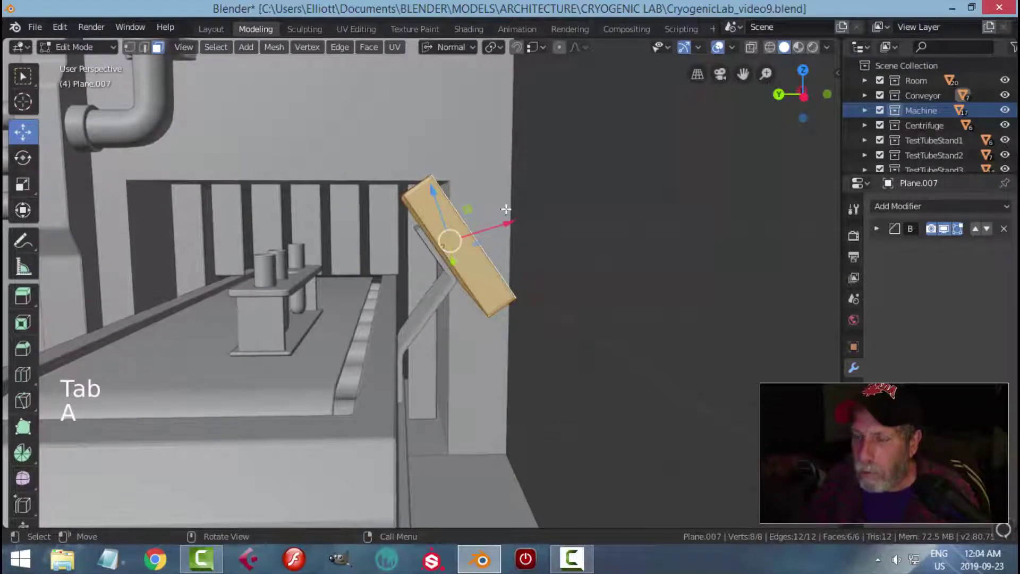
pyautogui.moveTo(478, 254); pyautogui.dragTo(433, 215, button='middle')
pyautogui.hotkey('alt', 'a')
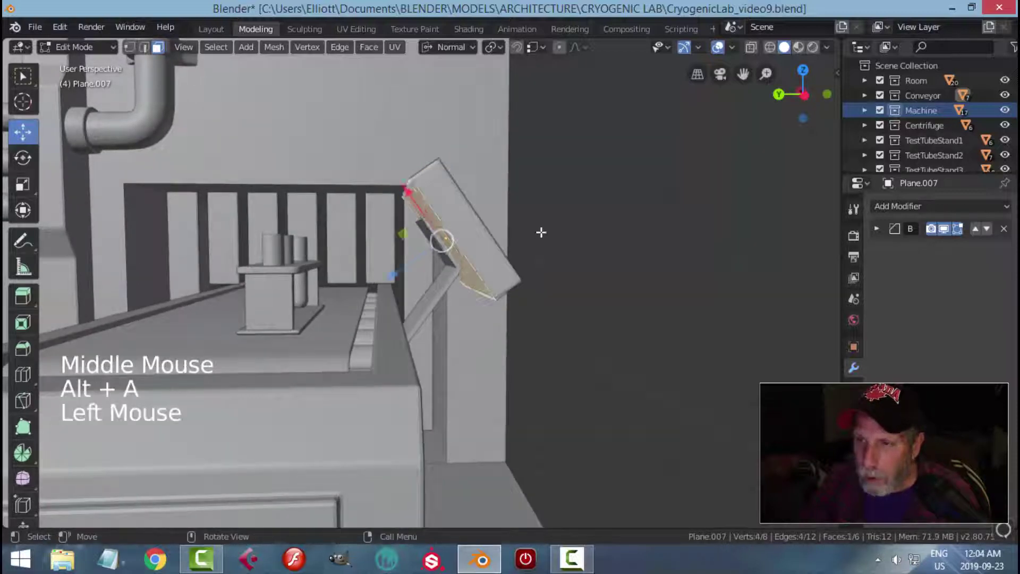
pyautogui.moveTo(541, 232); pyautogui.dragTo(531, 243, button='middle')
pyautogui.moveTo(416, 281); pyautogui.dragTo(410, 273, button='middle')
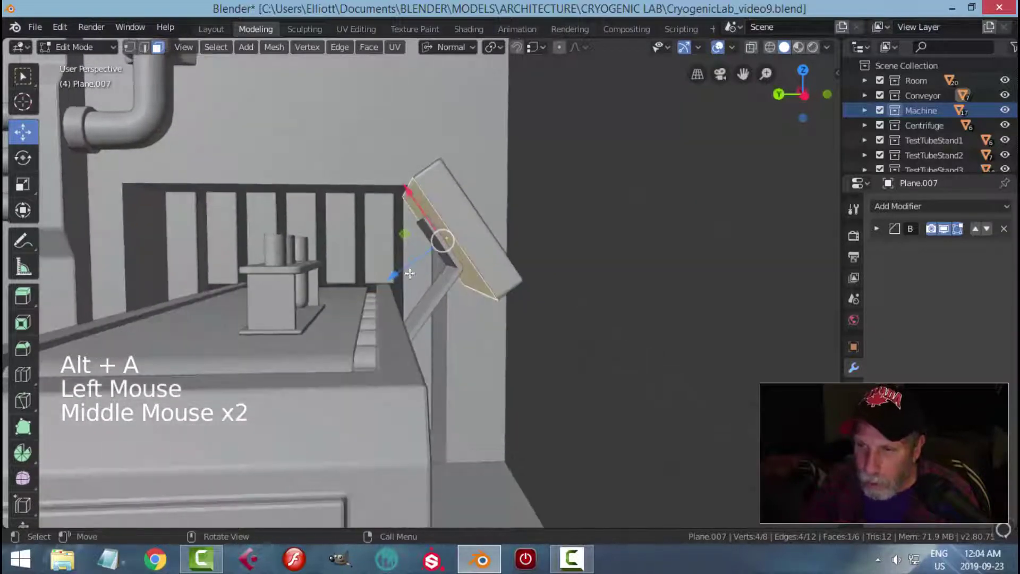
pyautogui.moveTo(391, 276); pyautogui.dragTo(390, 276)
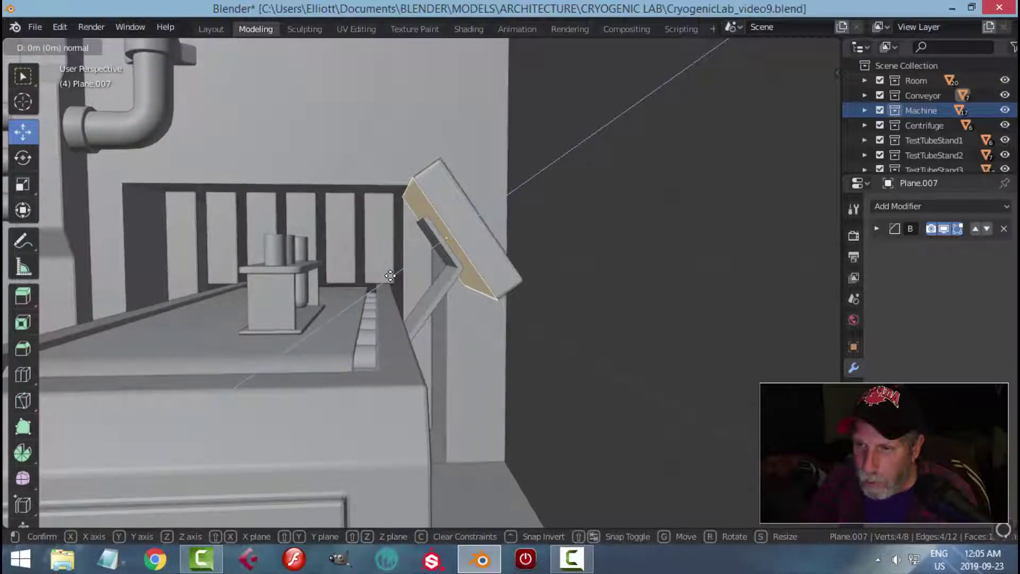
pyautogui.moveTo(390, 276); pyautogui.dragTo(390, 276)
pyautogui.hotkey('alt', 'a')
pyautogui.press('Tab')
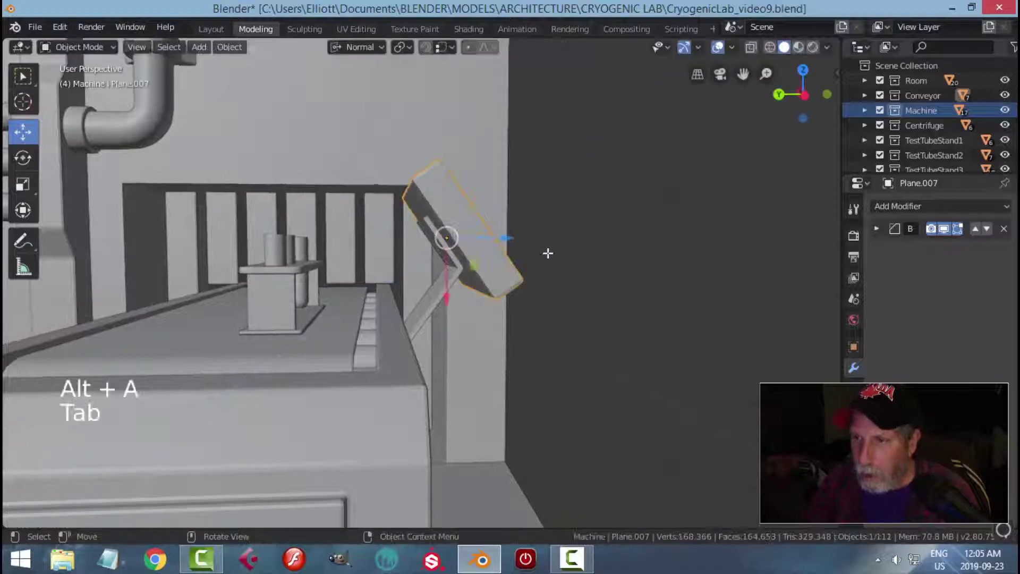
# - Scale all of the panel's geometry along the Y axis in Edit Mode
pyautogui.hotkey('alt', 'a')
pyautogui.scroll(-2, 565, 255)
pyautogui.moveTo(565, 255); pyautogui.dragTo(457, 295, button='middle')
pyautogui.scroll(-2, 423, 295)
pyautogui.moveTo(457, 295); pyautogui.dragTo(489, 179, button='middle')
pyautogui.scroll(2, 476, 285)
pyautogui.click(458, 229)
pyautogui.press('Tab')
pyautogui.press('a')
pyautogui.press('s')
pyautogui.press('y')
pyautogui.click(518, 250)
pyautogui.hotkey('alt', 'a')
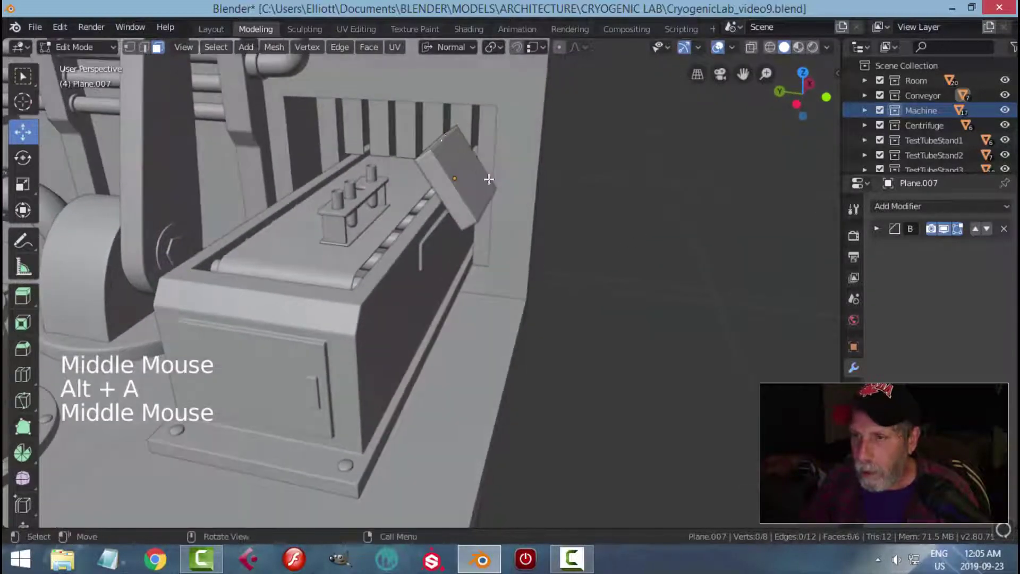
# - Move the panel's upper end face slightly inward along its normal and return to Object Mode
pyautogui.click(441, 138)
pyautogui.moveTo(441, 138); pyautogui.dragTo(414, 100, button='middle')
pyautogui.moveTo(413, 98); pyautogui.dragTo(415, 105)
pyautogui.hotkey('alt', 'a')
pyautogui.moveTo(587, 180); pyautogui.dragTo(640, 176, button='middle')
pyautogui.press('Tab')
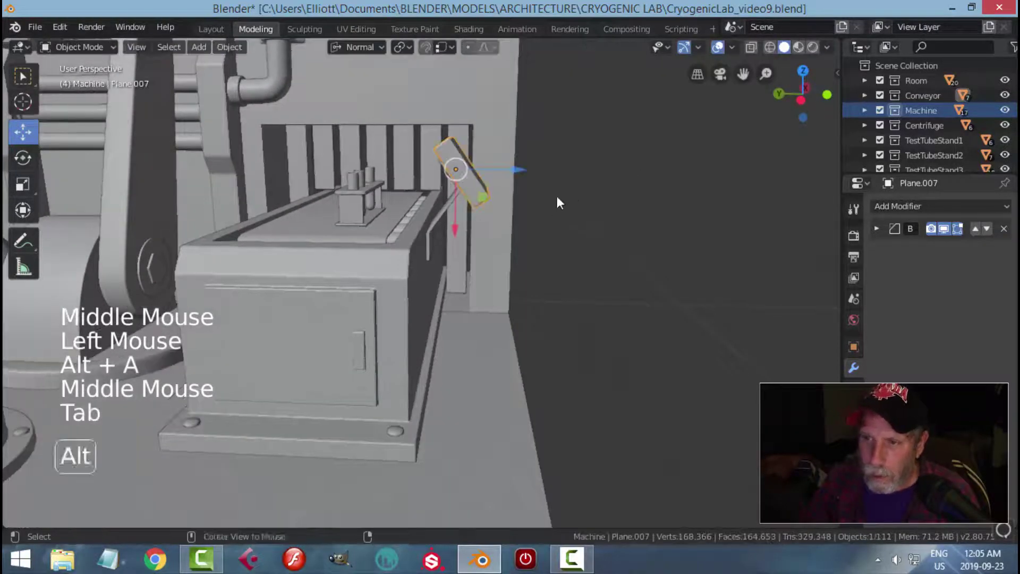
# - Select the panel's entire geometry in Edit Mode and switch the transform orientation to Local
pyautogui.hotkey('alt', 'a')
pyautogui.moveTo(555, 194); pyautogui.dragTo(512, 181, button='middle')
pyautogui.click(482, 180)
pyautogui.moveTo(545, 209)
pyautogui.mouseDown(button='middle')
pyautogui.moveTo(565, 197)
pyautogui.moveTo(544, 204)
pyautogui.mouseUp(button='middle')
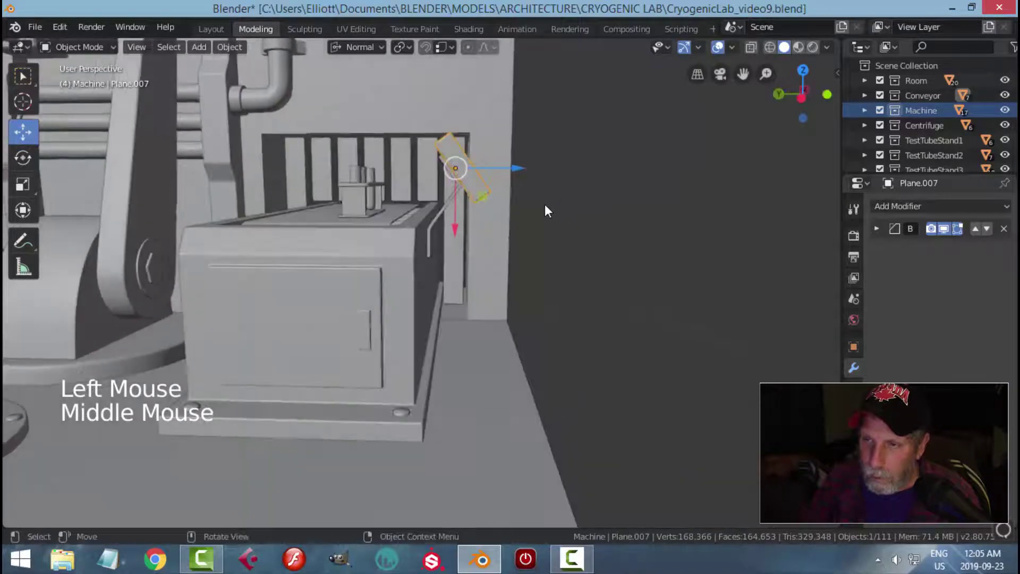
pyautogui.press('Tab')
pyautogui.press('a')
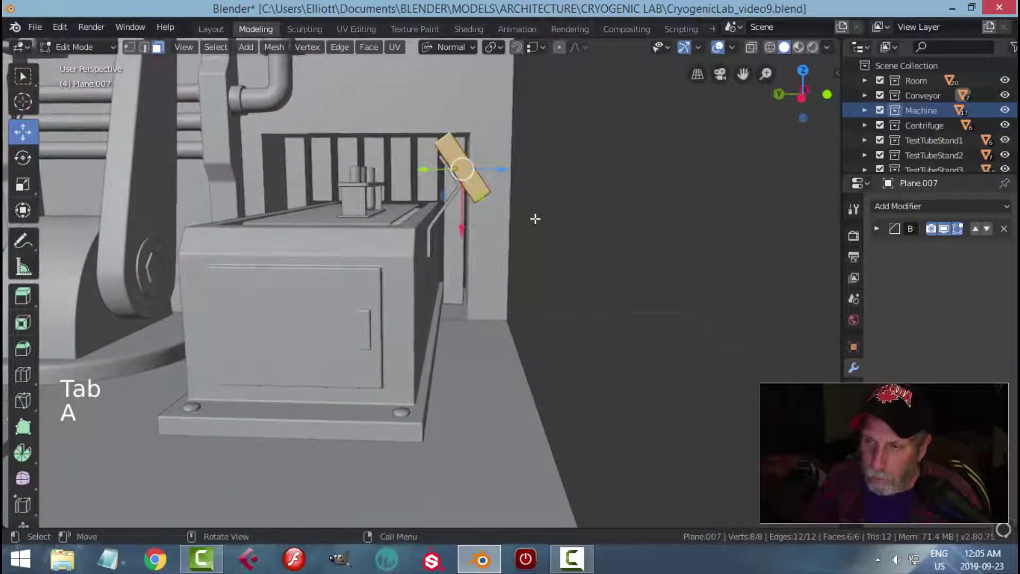
pyautogui.moveTo(512, 198); pyautogui.dragTo(483, 181, button='middle')
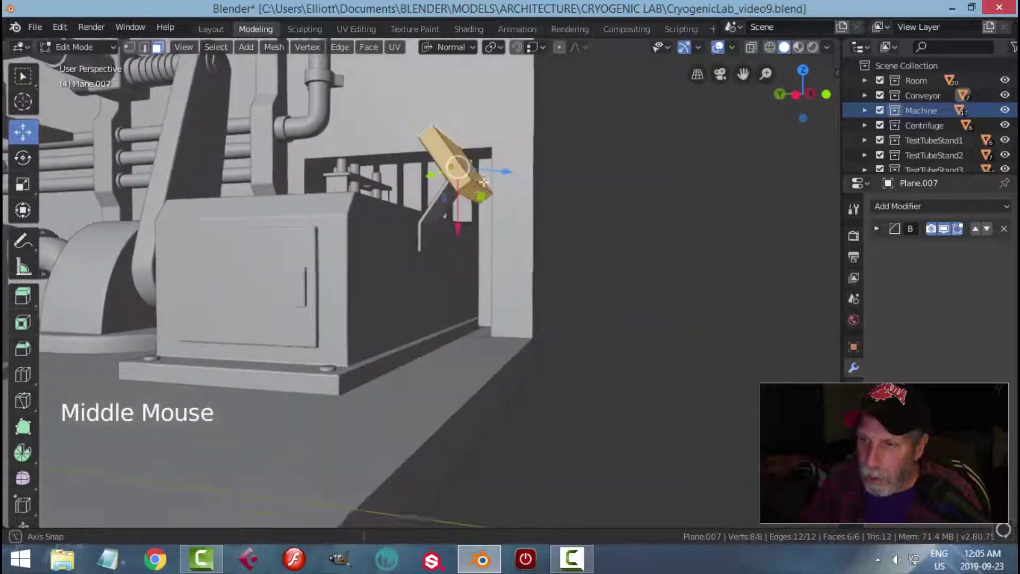
pyautogui.click(457, 47)
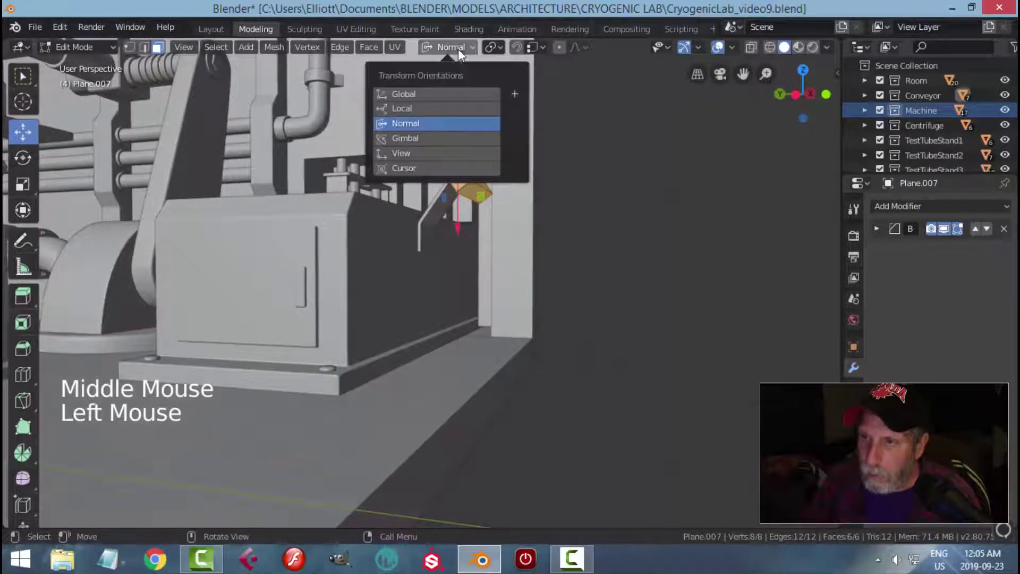
pyautogui.click(420, 109)
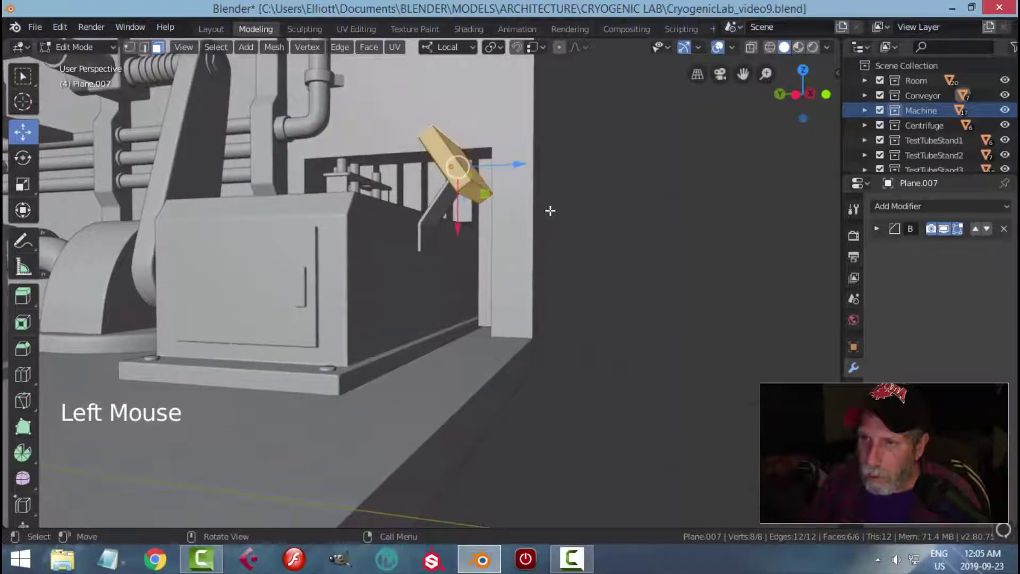
pyautogui.moveTo(538, 234); pyautogui.dragTo(480, 197, button='middle')
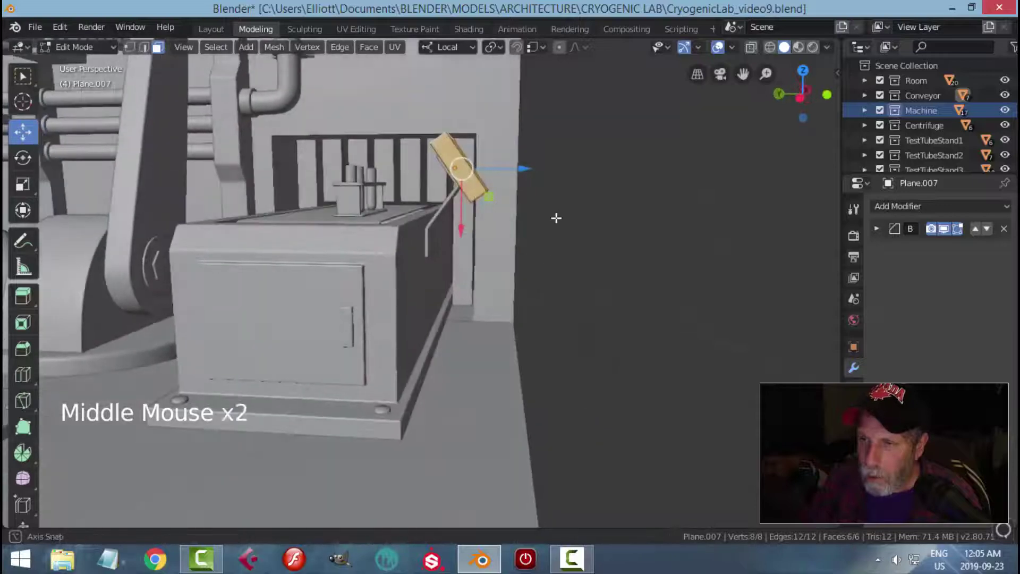
pyautogui.moveTo(555, 218); pyautogui.dragTo(535, 245, button='middle')
# - Set the transform orientation to Normal and nudge the panel's lower end face along its normal
pyautogui.hotkey('alt', 'a')
pyautogui.click(474, 190)
pyautogui.click(440, 43)
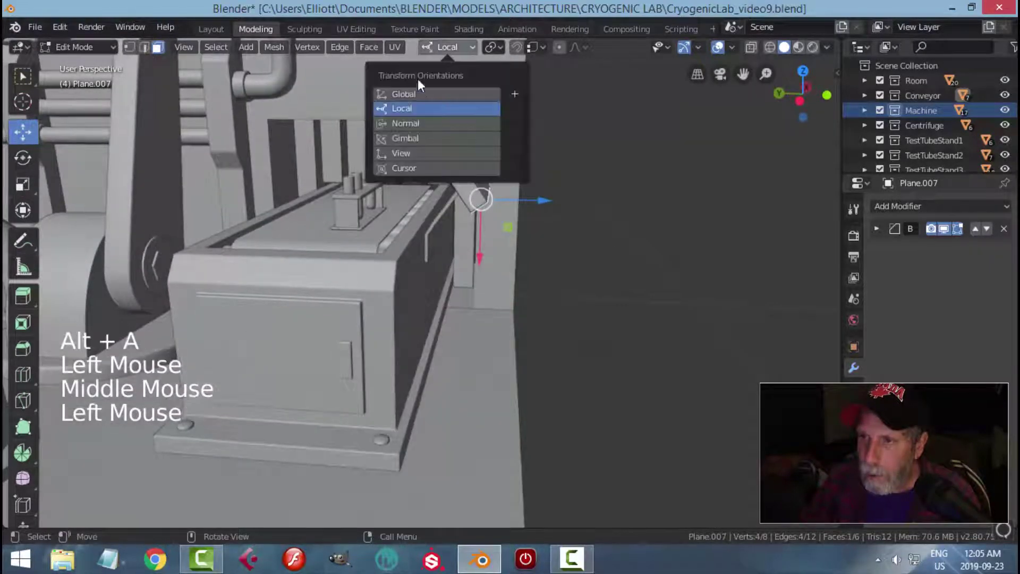
pyautogui.click(418, 123)
pyautogui.moveTo(508, 246); pyautogui.dragTo(509, 243)
pyautogui.hotkey('alt', 'a')
# - Move the panel's upper end face about 0.006 m outward along its normal and leave Edit Mode
pyautogui.moveTo(509, 242); pyautogui.dragTo(407, 108, button='middle')
pyautogui.click(449, 154)
pyautogui.moveTo(411, 99); pyautogui.dragTo(411, 95)
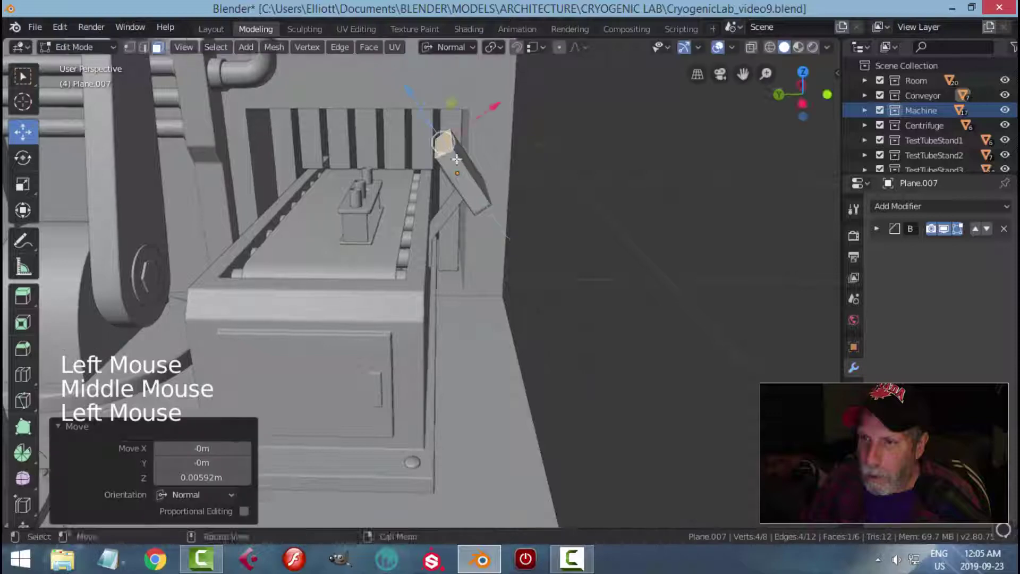
pyautogui.moveTo(411, 96); pyautogui.dragTo(510, 172, button='middle')
pyautogui.hotkey('alt', 'a')
pyautogui.scroll(-2, 574, 196)
pyautogui.press('Tab')
# - Deselect everything and save the lab file
pyautogui.moveTo(574, 196); pyautogui.dragTo(505, 250, button='middle')
pyautogui.press('a')
pyautogui.scroll(-2, 537, 226)
pyautogui.hotkey('alt', 'a')
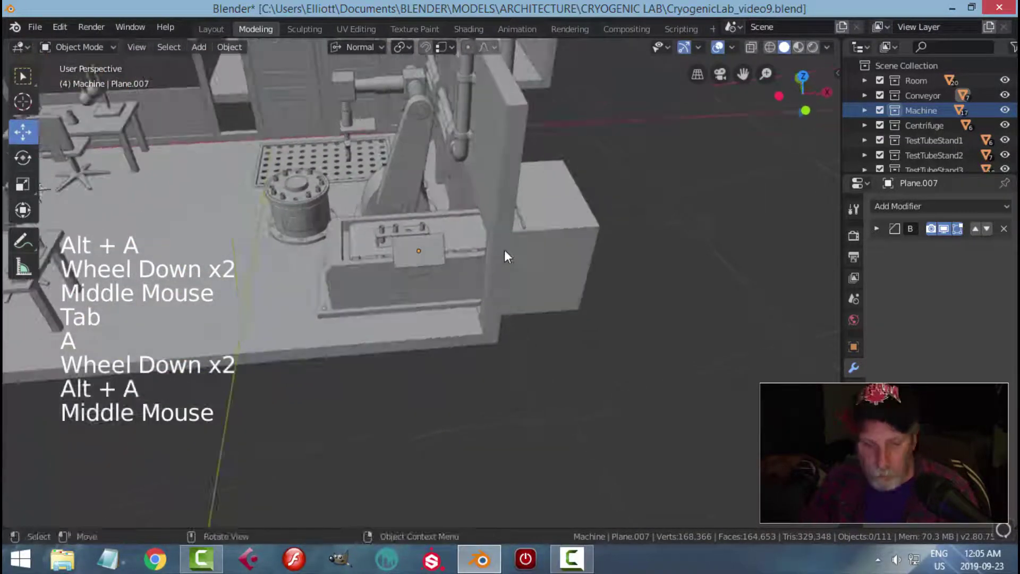
pyautogui.hotkey('ctrl', 's')
# - Open the bolted pipe flange behind the machine arm's base in Edit Mode
pyautogui.scroll(-2, 423, 306)
pyautogui.moveTo(423, 306); pyautogui.dragTo(506, 254, button='middle')
pyautogui.scroll(6, 444, 269)
pyautogui.scroll(-2, 496, 257)
pyautogui.scroll(-1, 506, 250)
pyautogui.keyDown('shift'); pyautogui.moveTo(331, 221); pyautogui.dragTo(426, 251, button='middle'); pyautogui.keyUp('shift')
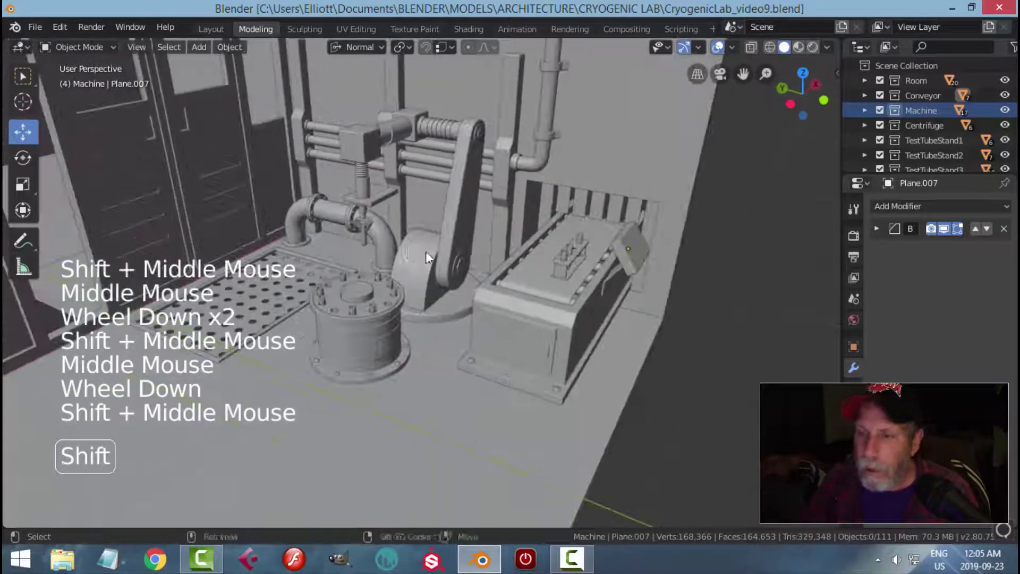
pyautogui.scroll(3, 559, 262)
pyautogui.moveTo(559, 262); pyautogui.dragTo(504, 235, button='middle')
pyautogui.scroll(3, 509, 242)
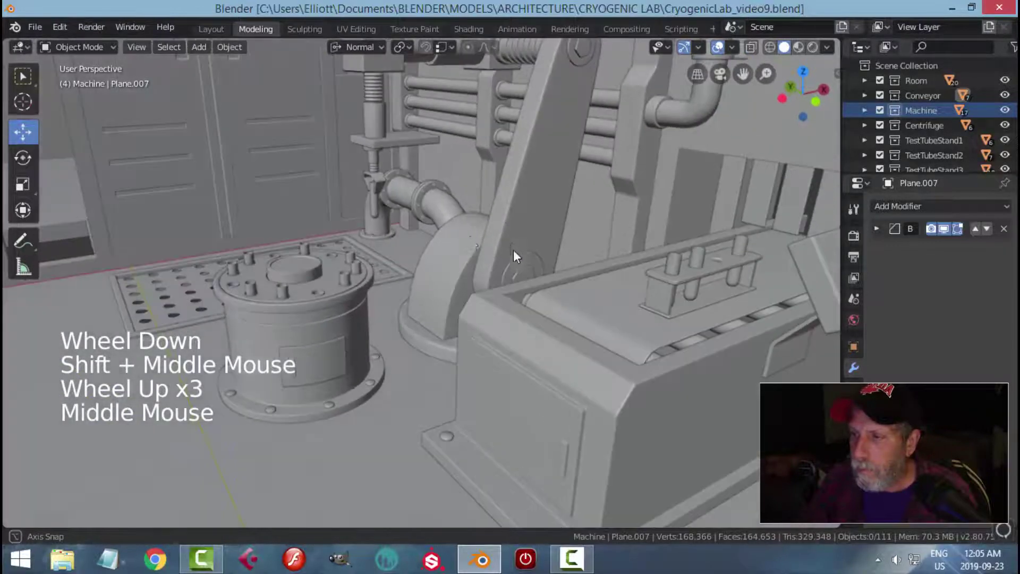
pyautogui.scroll(3, 436, 164)
pyautogui.moveTo(436, 164)
pyautogui.keyDown('shift'); pyautogui.mouseDown(button='middle')
pyautogui.moveTo(447, 206)
pyautogui.moveTo(438, 183)
pyautogui.mouseUp(button='middle'); pyautogui.keyUp('shift')
pyautogui.scroll(1, 425, 129)
pyautogui.click(425, 129)
pyautogui.press('Tab')
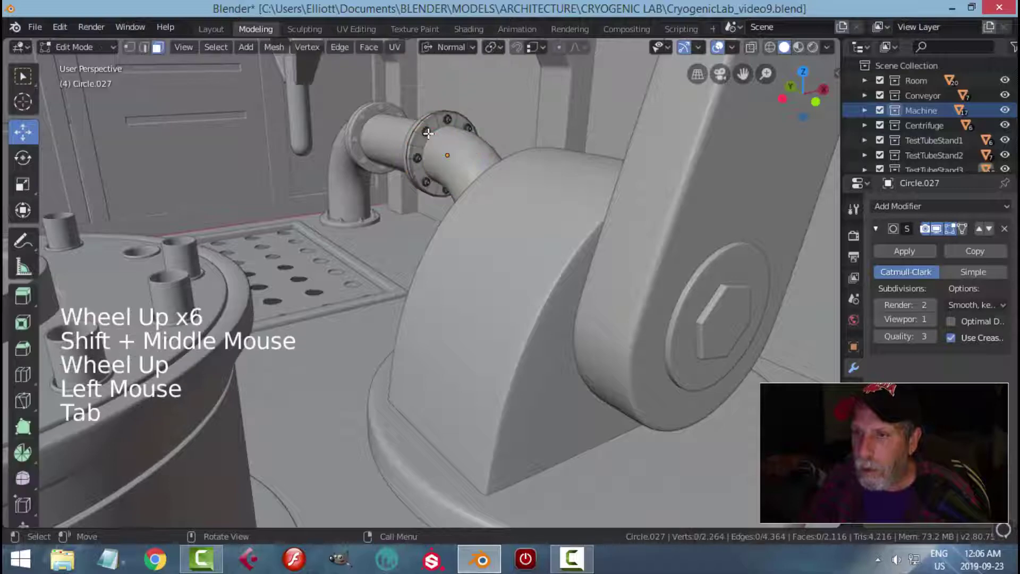
# - Select one complete flange bolt, including its nut and washer, as linked geometry
pyautogui.click(426, 130)
pyautogui.press('KP_Decimal')
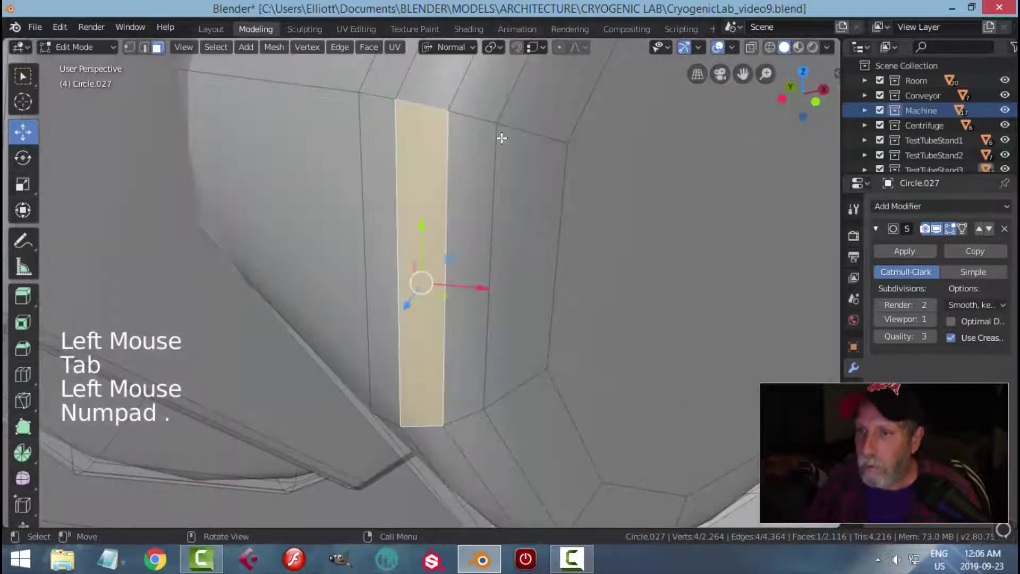
pyautogui.scroll(-9, 489, 200)
pyautogui.scroll(-3, 462, 207)
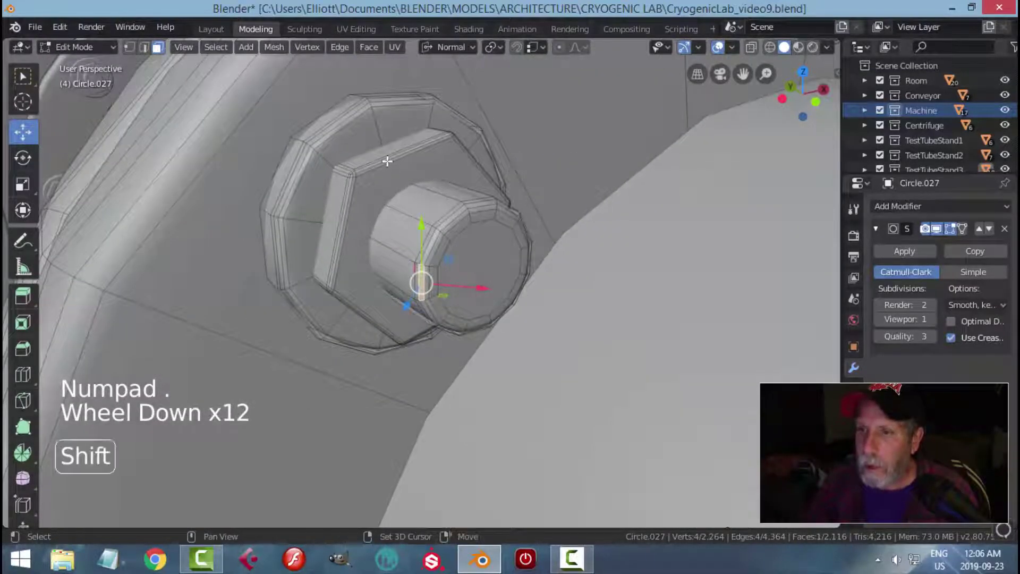
pyautogui.keyDown('shift'); pyautogui.click(387, 161); pyautogui.keyUp('shift')
pyautogui.hotkey('ctrl', 'l')
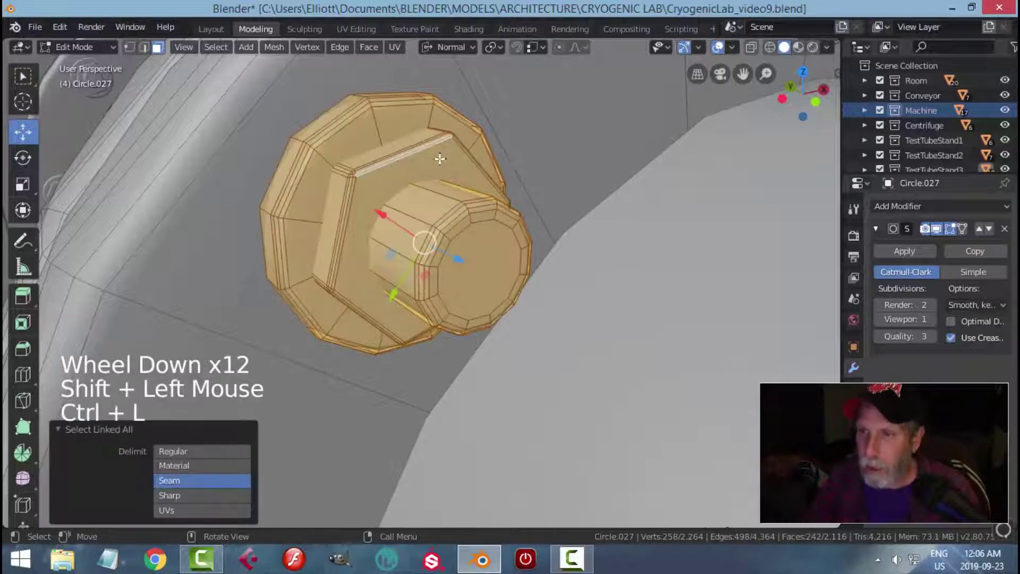
# - Duplicate the selected bolt assembly and move the copy about 0.013 m outward along its normal
pyautogui.scroll(-5, 440, 158)
pyautogui.hotkey('shift', 'd')
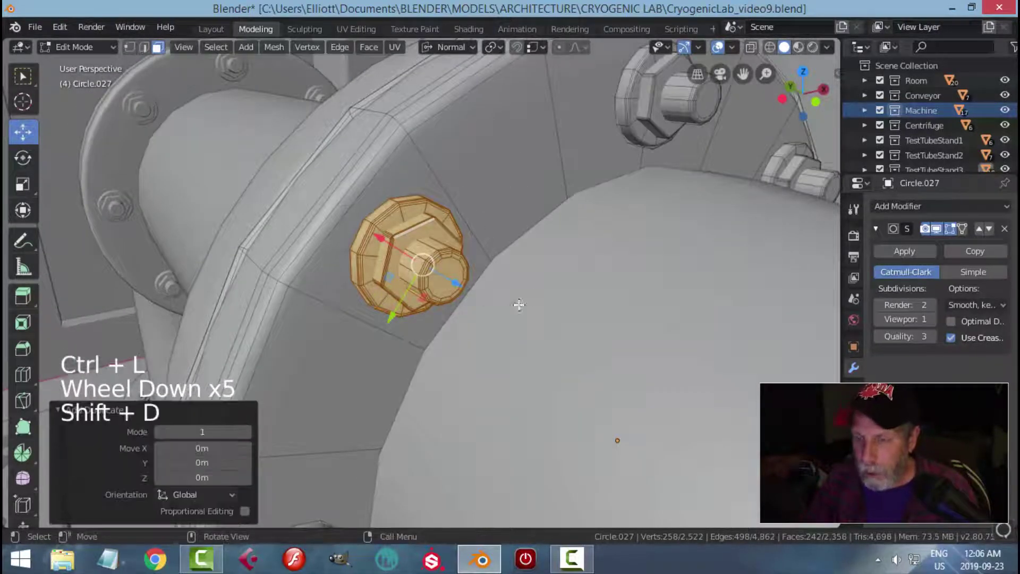
pyautogui.moveTo(456, 285); pyautogui.dragTo(531, 319)
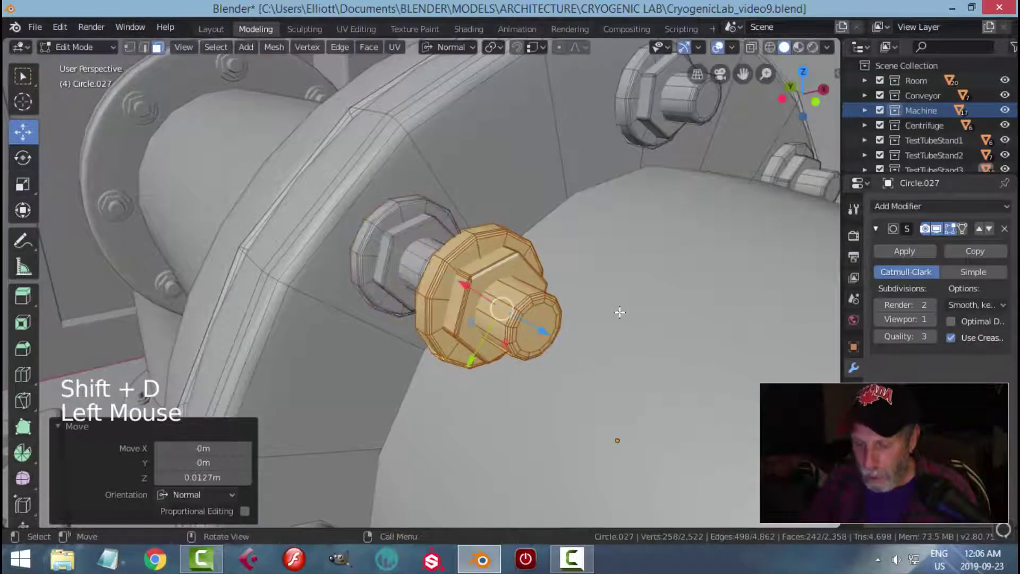
# - Separate the duplicated flange bolt into its own object and set its origin to its geometry
pyautogui.press('p')
pyautogui.click(620, 312)
pyautogui.press('Tab')
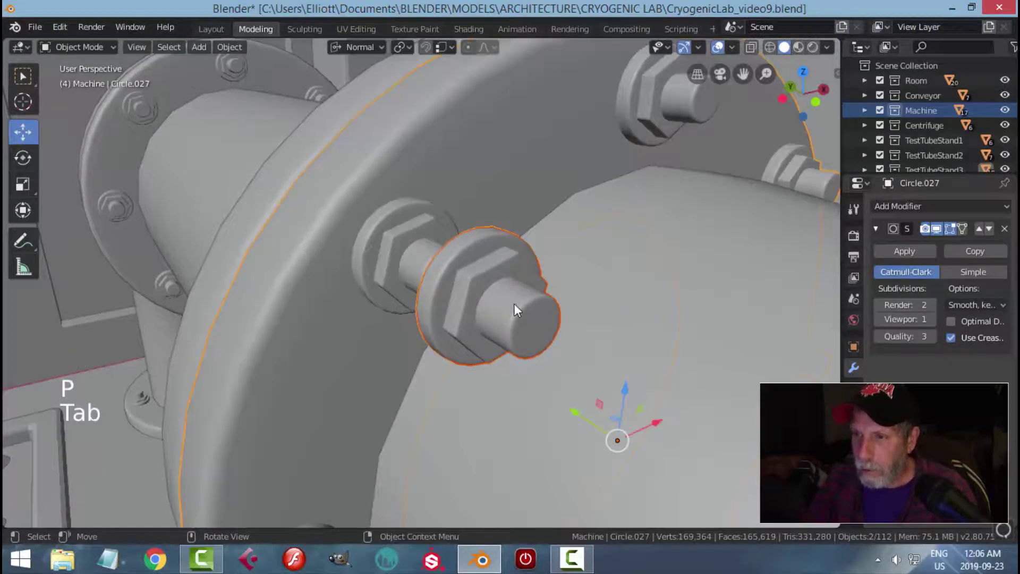
pyautogui.click(531, 317)
pyautogui.click(236, 47)
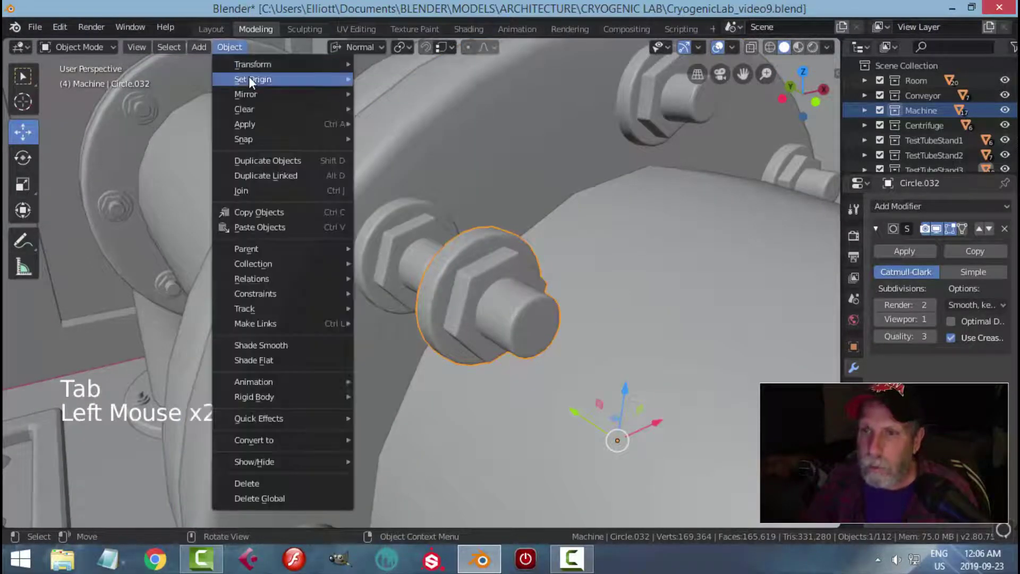
pyautogui.moveTo(248, 79)
pyautogui.click(394, 88)
# - Move the separated bolt about 0.934 m along Y toward the conveyor's bracket and bring it back about 0.065 m
pyautogui.scroll(-9, 444, 148)
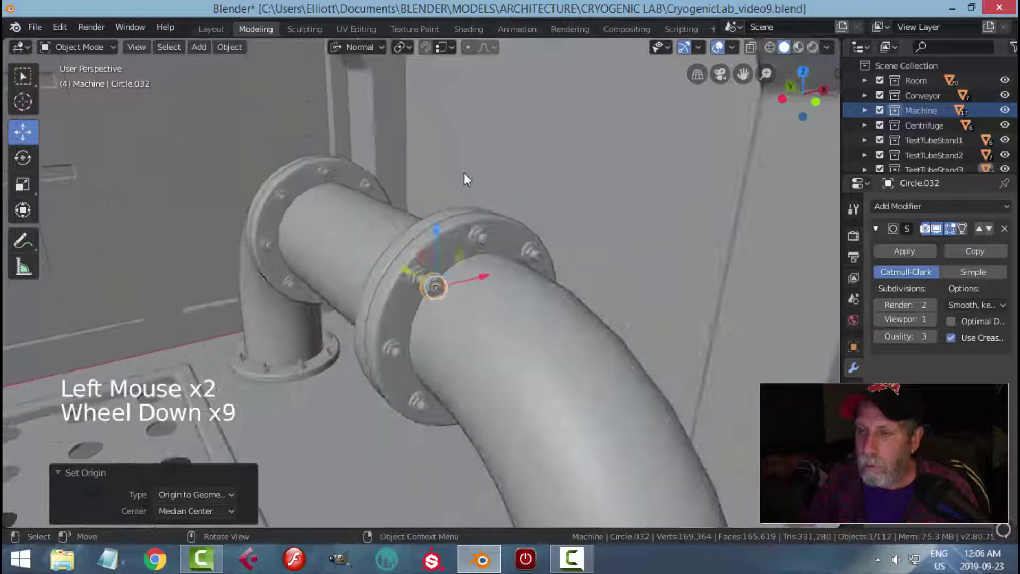
pyautogui.scroll(-10, 467, 213)
pyautogui.moveTo(433, 333); pyautogui.dragTo(407, 285, button='middle')
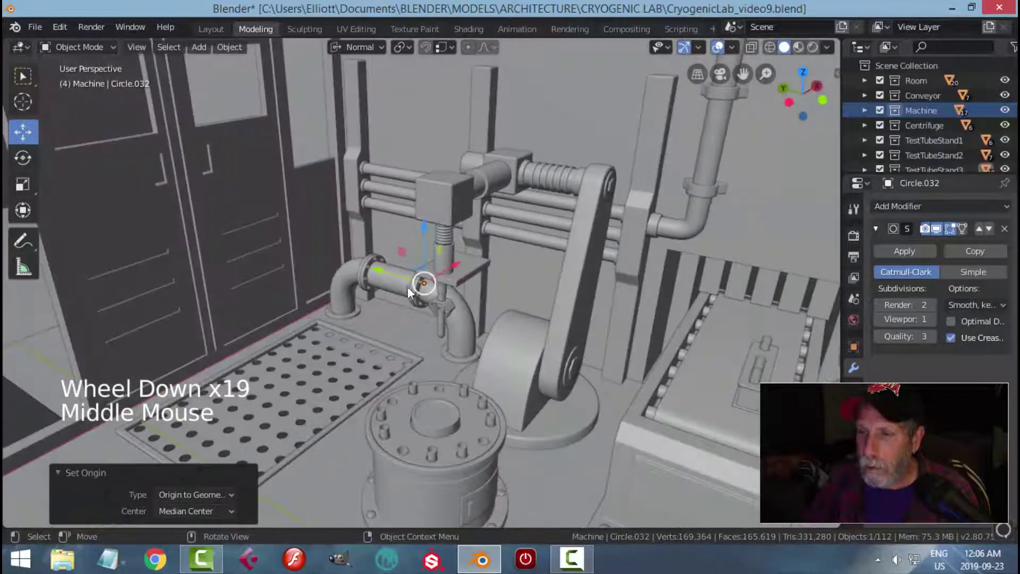
pyautogui.moveTo(379, 270); pyautogui.dragTo(602, 345)
pyautogui.moveTo(736, 383); pyautogui.dragTo(736, 383)
pyautogui.scroll(-3, 713, 374)
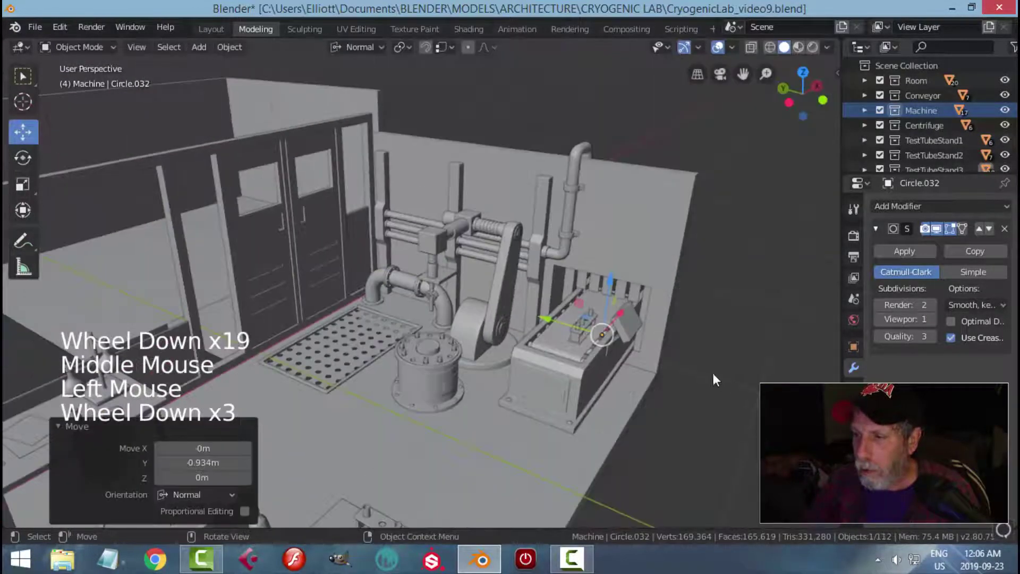
pyautogui.moveTo(547, 318); pyautogui.dragTo(608, 329)
# - In the left orthographic view, move the bolt about 0.087 m along Y and 0.017 m down onto the bracket's lower plate
pyautogui.press('ctrl+KP_3')
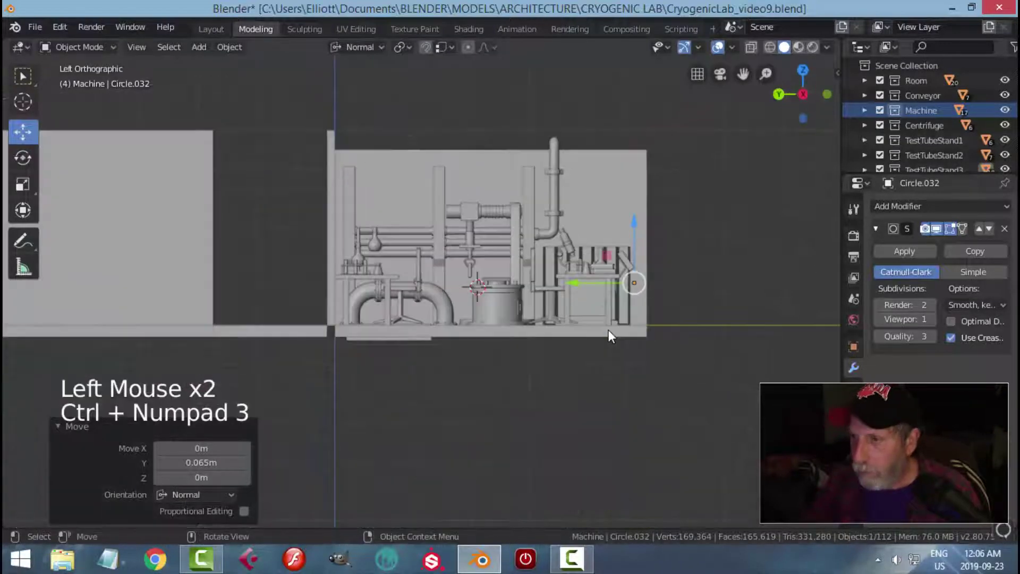
pyautogui.scroll(2, 664, 322)
pyautogui.keyDown('shift'); pyautogui.moveTo(709, 300); pyautogui.dragTo(679, 305, button='middle'); pyautogui.keyUp('shift')
pyautogui.press('KP_Decimal')
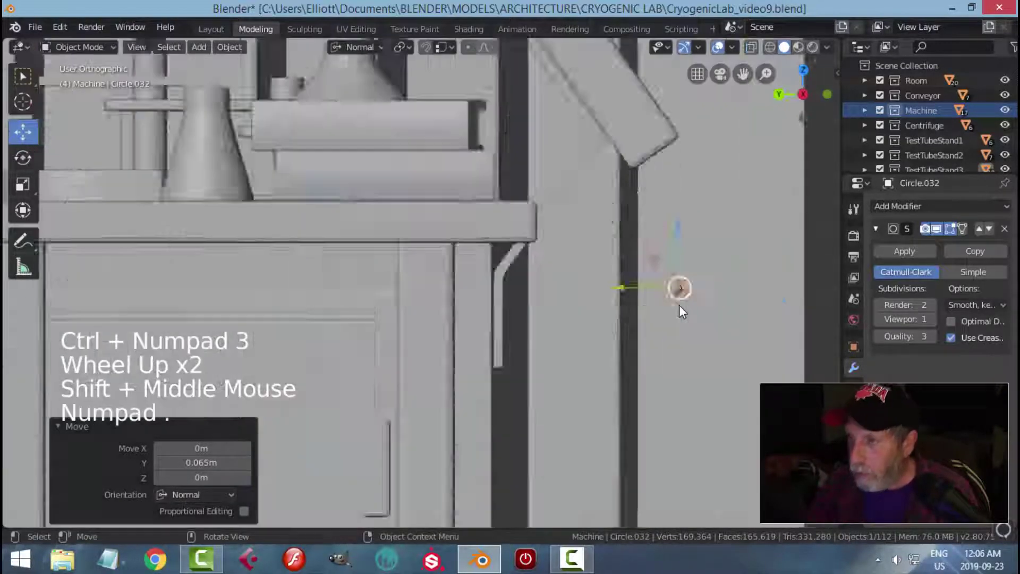
pyautogui.scroll(-4, 626, 343)
pyautogui.scroll(-15, 616, 350)
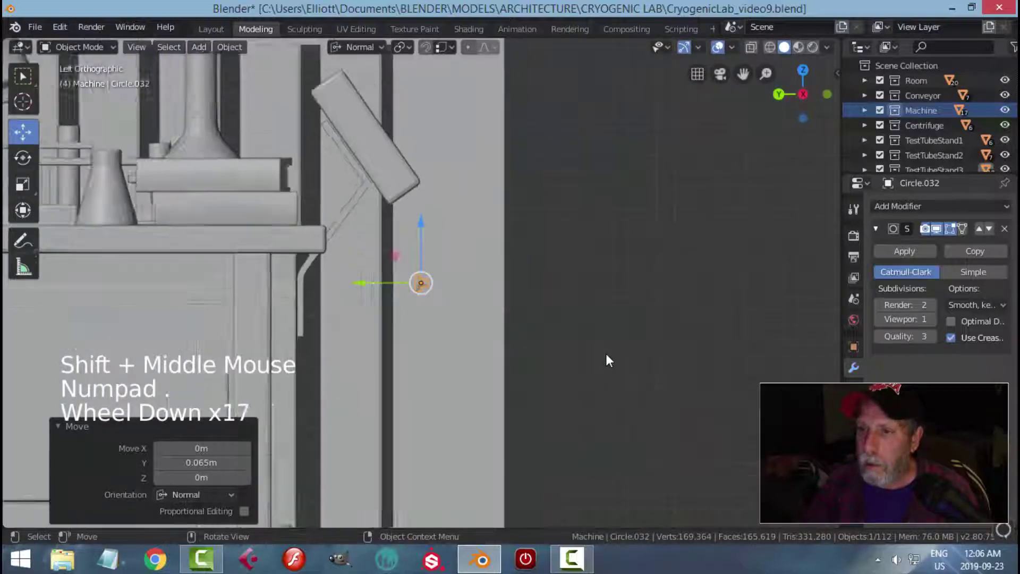
pyautogui.press('g')
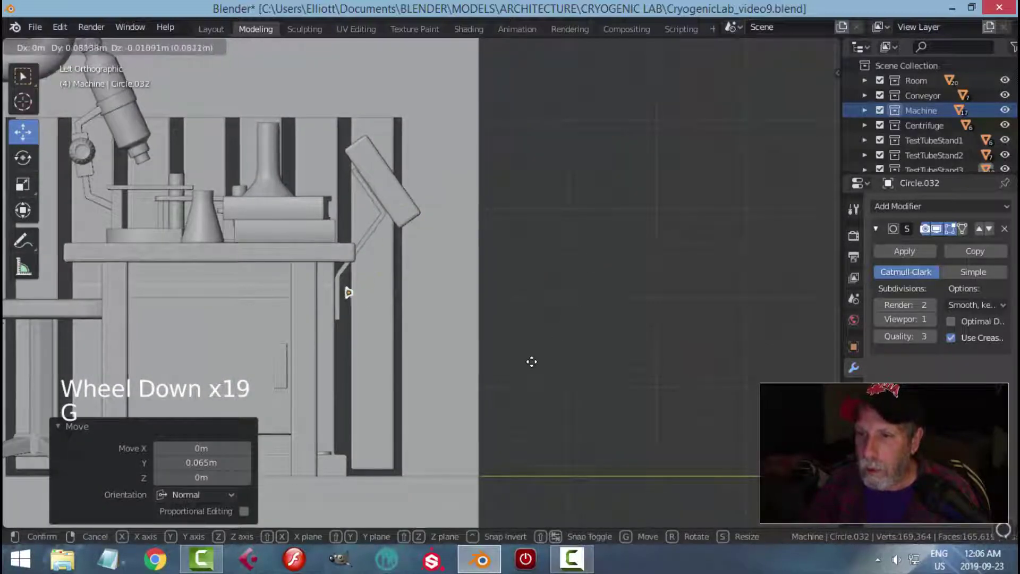
pyautogui.click(527, 365)
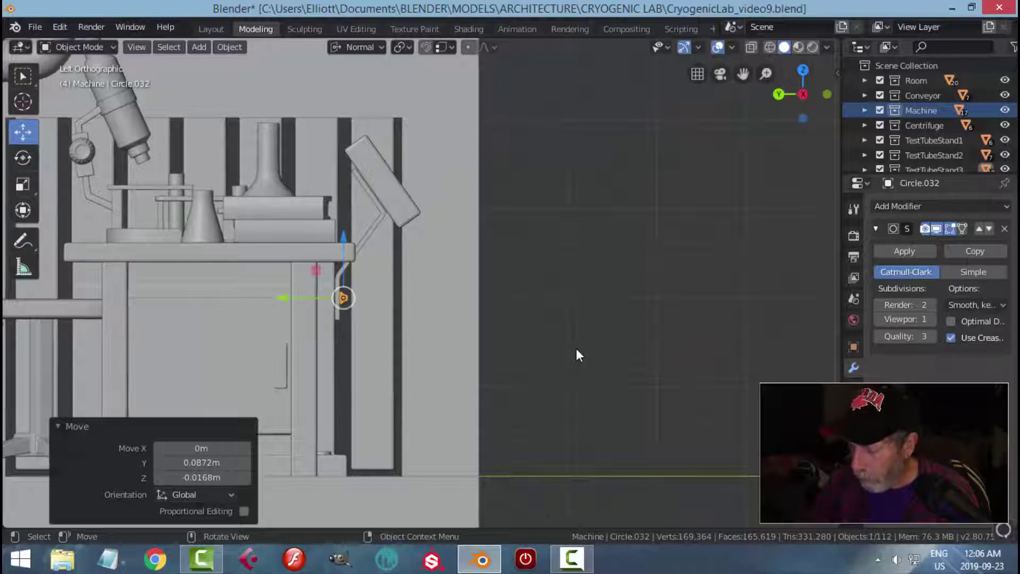
# - In the front view, scale the bolt and shift it about 0.0126 m along X on the bracket's lower plate
pyautogui.press('KP_1')
pyautogui.moveTo(479, 296); pyautogui.dragTo(442, 299)
pyautogui.press('s')
pyautogui.click(480, 320)
# - Move the bolt about 0.0012 m outward along Y so its washer sits on the bracket plate, and deselect it
pyautogui.press('ctrl+KP_3')
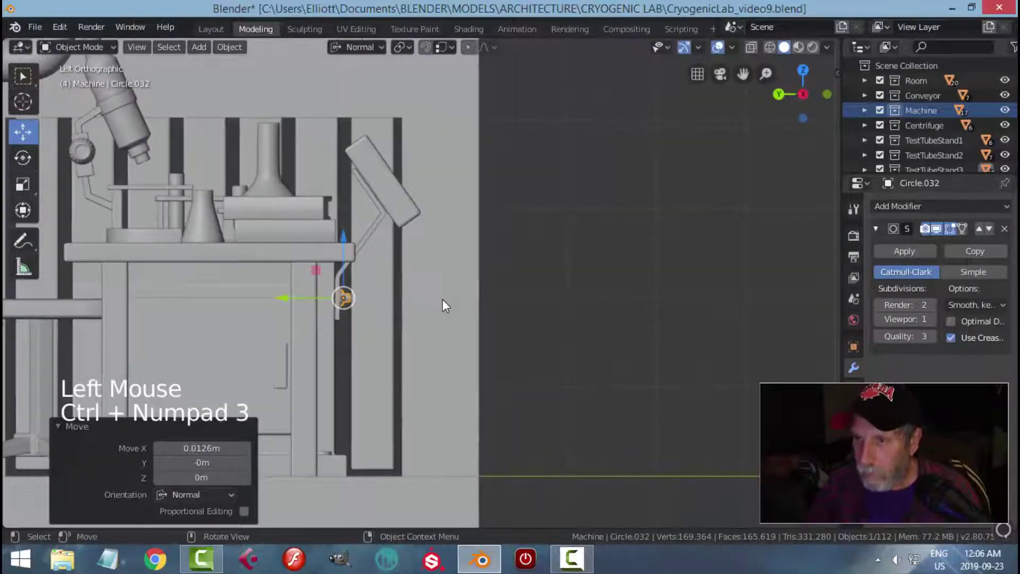
pyautogui.scroll(4, 436, 287)
pyautogui.press('KP_Decimal')
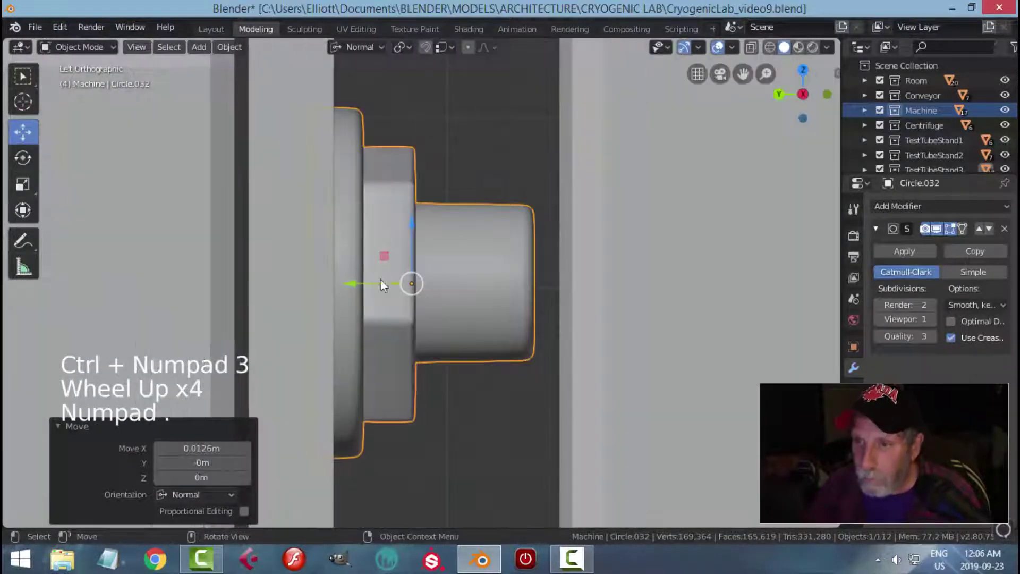
pyautogui.moveTo(355, 285); pyautogui.dragTo(378, 284)
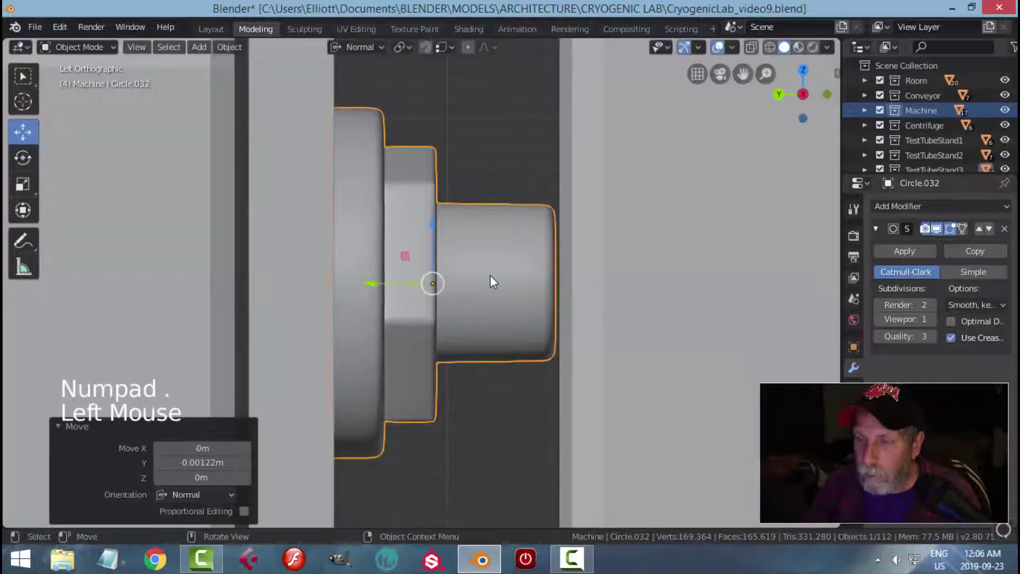
pyautogui.hotkey('alt', 'a')
pyautogui.scroll(-4, 578, 282)
pyautogui.moveTo(579, 282); pyautogui.dragTo(434, 314, button='middle')
pyautogui.scroll(-7, 464, 312)
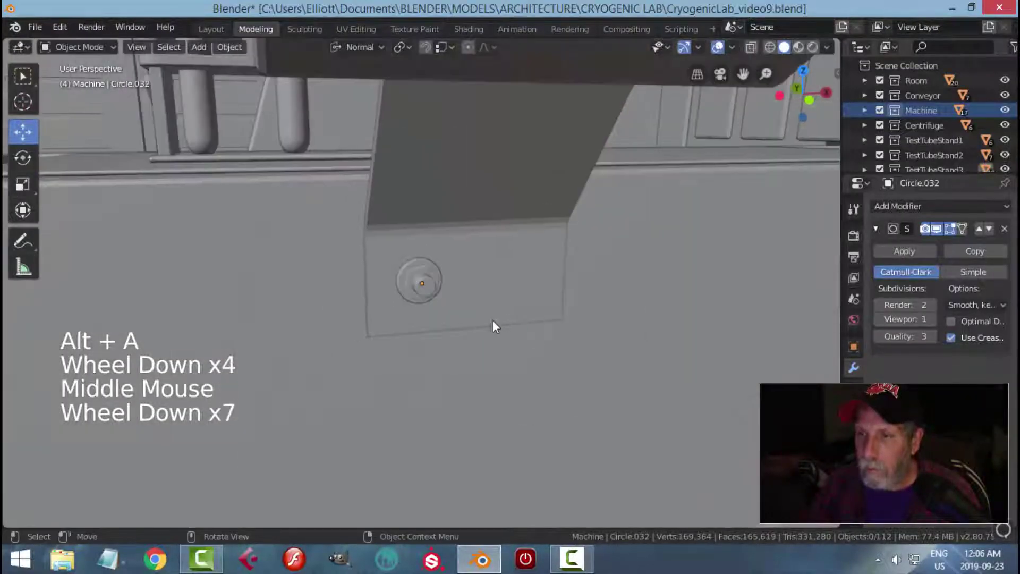
# - Duplicate the bolt sideways to the other side of the bracket's lower plate and deselect everything
pyautogui.moveTo(495, 326); pyautogui.dragTo(485, 289, button='middle')
pyautogui.click(423, 291)
pyautogui.moveTo(485, 289); pyautogui.dragTo(620, 294)
pyautogui.hotkey('shift', 'd')
pyautogui.click(478, 291)
pyautogui.hotkey('alt', 'a')
pyautogui.keyDown('alt'); pyautogui.scroll(-1, 603, 321); pyautogui.keyUp('alt')
pyautogui.scroll(-9, 603, 320)
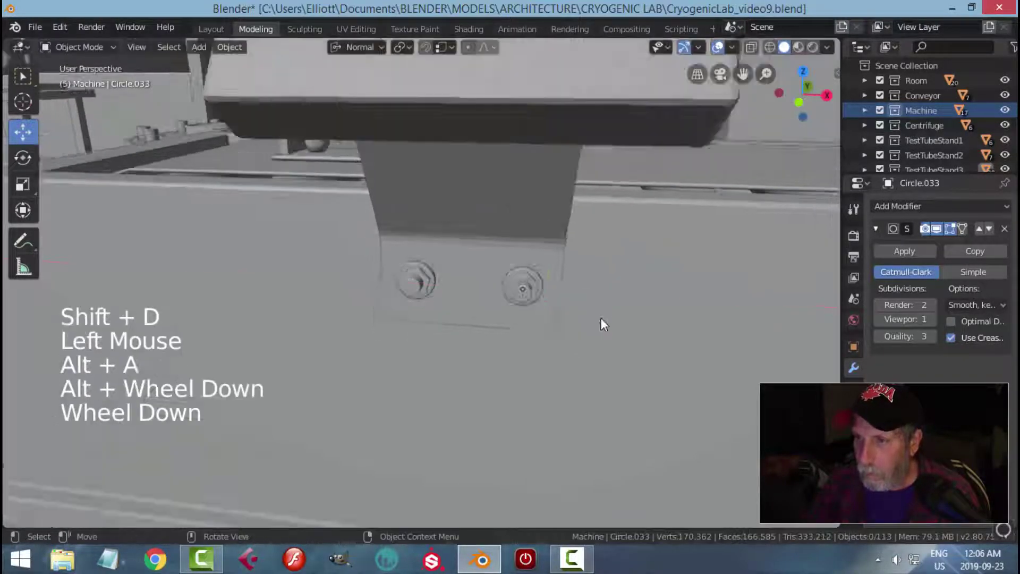
# - Open the thick angled panel above the bracket in Edit Mode with its outward face selected
pyautogui.moveTo(467, 300); pyautogui.dragTo(496, 271, button='middle')
pyautogui.scroll(2, 523, 299)
pyautogui.scroll(4, 499, 307)
pyautogui.scroll(-4, 569, 296)
pyautogui.scroll(-1, 510, 289)
pyautogui.click(497, 262)
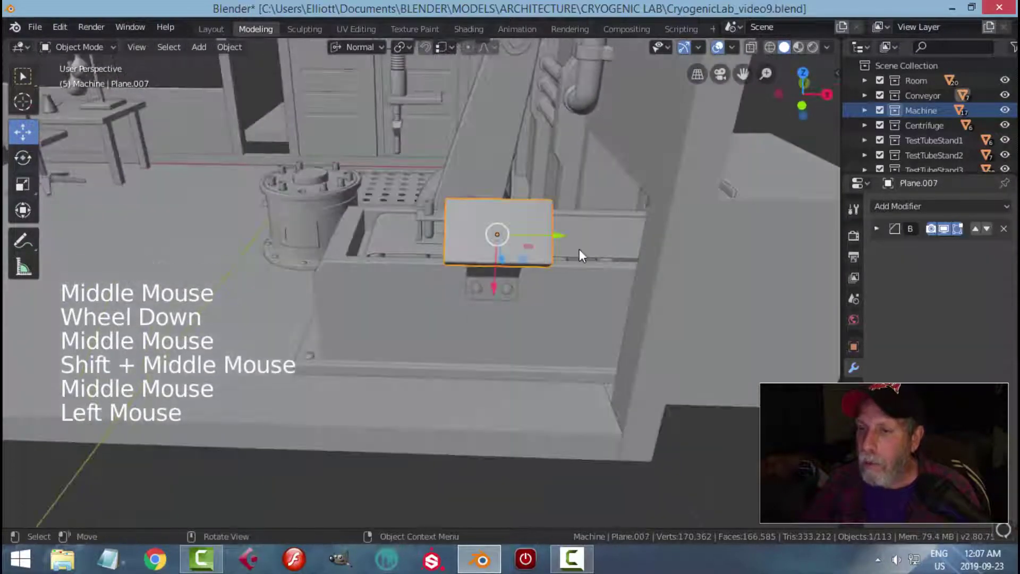
pyautogui.press('Tab')
pyautogui.scroll(3, 533, 211)
pyautogui.moveTo(595, 237); pyautogui.dragTo(597, 280, button='middle')
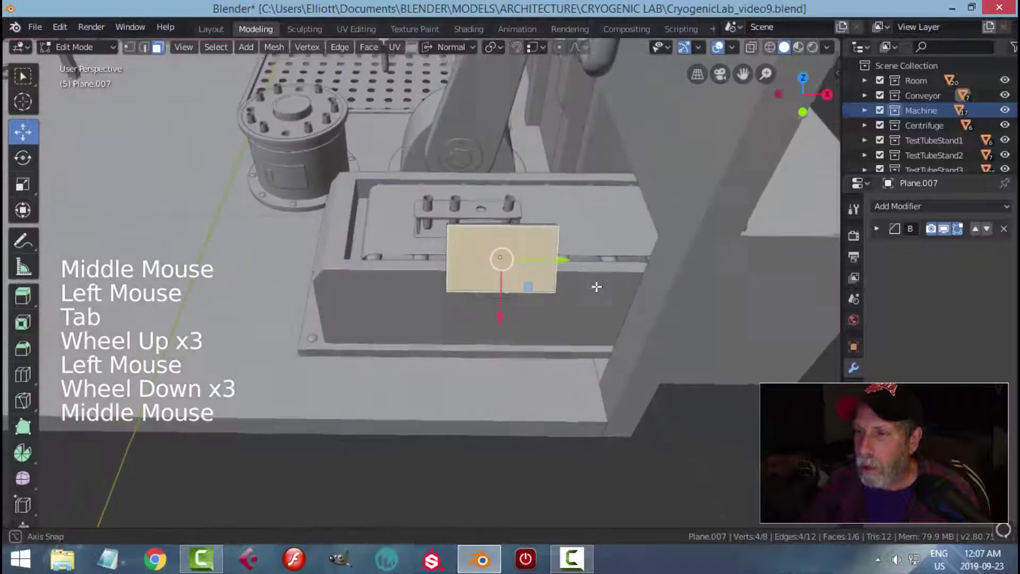
# - Duplicate the panel's outward face, scale the copy to 0.525, and narrow it to 0.708 along its Y axis
pyautogui.hotkey('shift', 'd')
pyautogui.press('s')
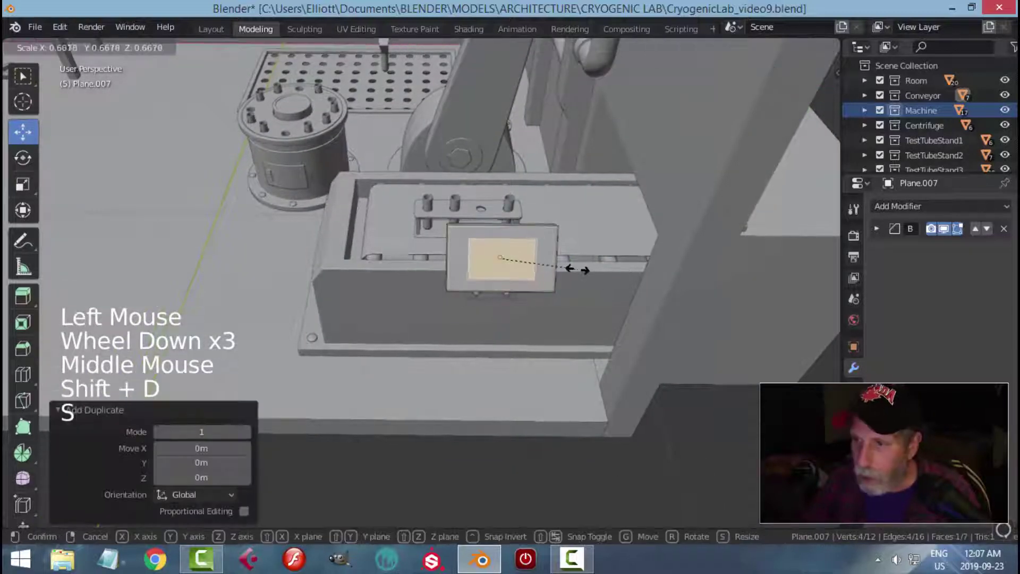
pyautogui.click(567, 269)
pyautogui.press('s')
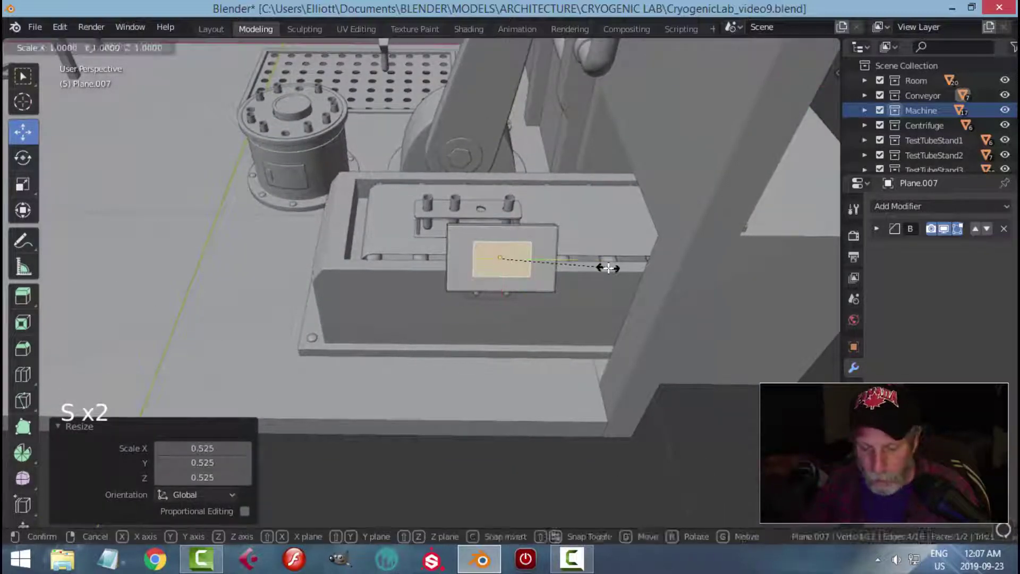
pyautogui.press('y')
pyautogui.click(579, 267)
# - Shrink the duplicated face further, move it about 0.049 m along Y toward the panel's short edge, and scale it to 0.91
pyautogui.press('s')
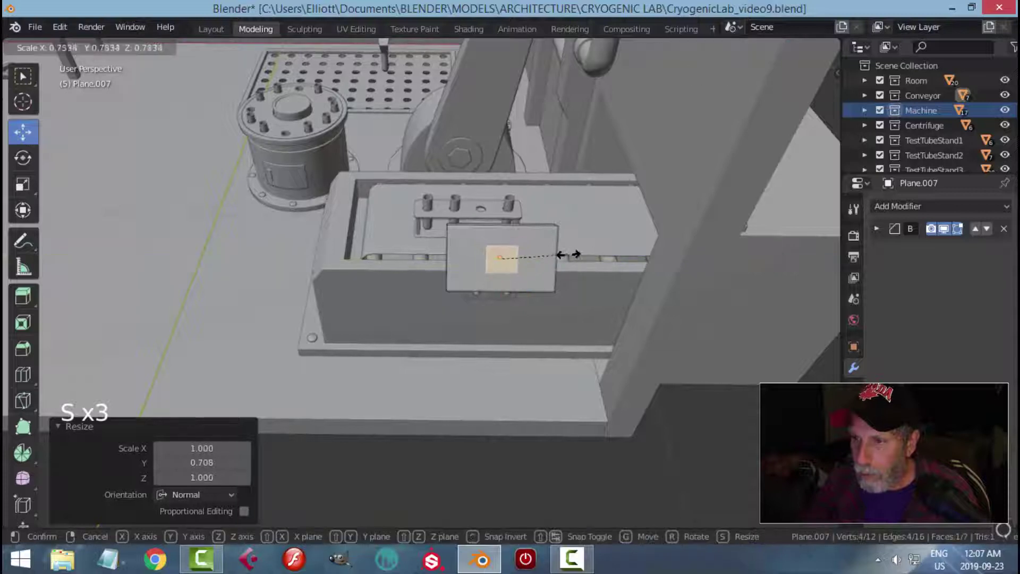
pyautogui.click(561, 260)
pyautogui.moveTo(558, 260); pyautogui.dragTo(536, 255)
pyautogui.press('s')
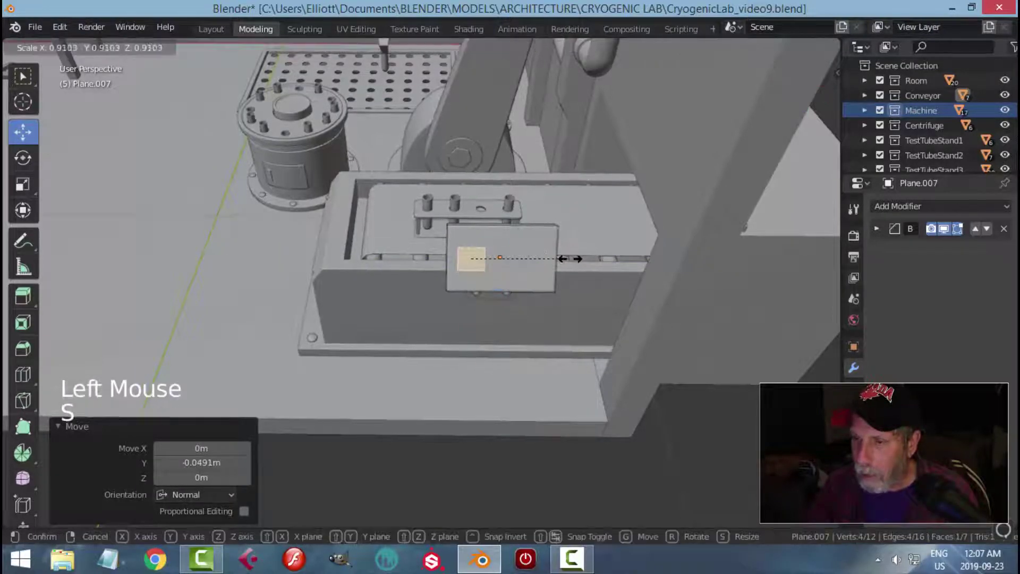
pyautogui.click(579, 285)
# - Extrude the small duplicated face about 0.006 m outward from the angled panel to form a raised button
pyautogui.moveTo(578, 284); pyautogui.dragTo(436, 63, button='middle')
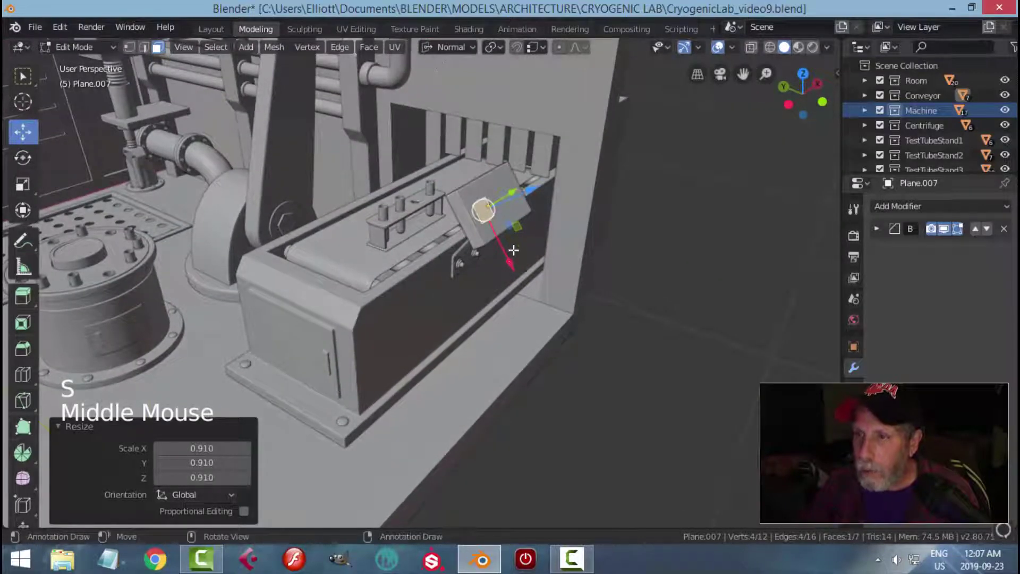
pyautogui.moveTo(507, 266); pyautogui.dragTo(531, 236, button='middle')
pyautogui.scroll(3, 613, 230)
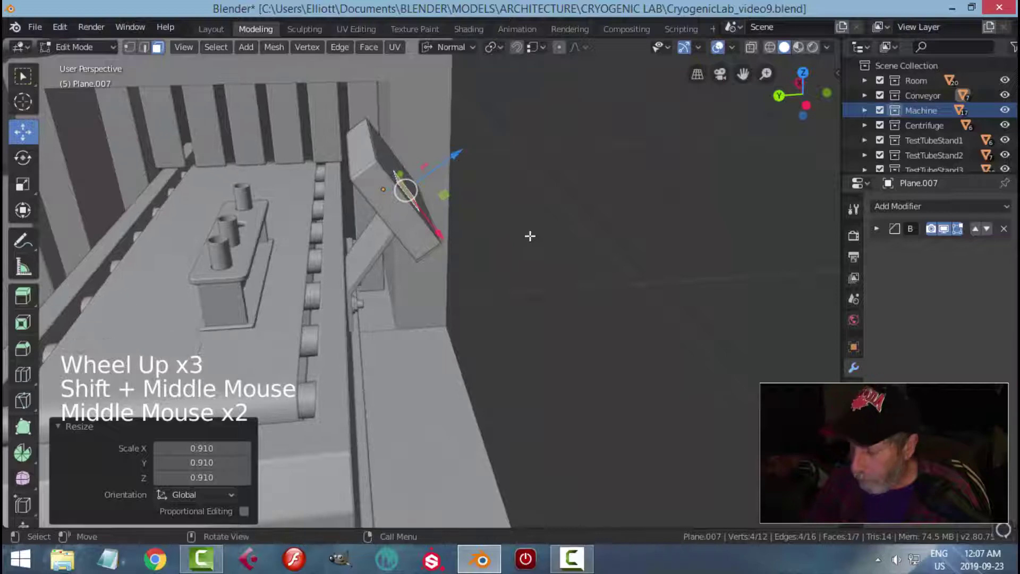
pyautogui.press('KP_Decimal')
pyautogui.scroll(-4, 508, 269)
pyautogui.moveTo(508, 269); pyautogui.dragTo(503, 294, button='middle')
pyautogui.press('e')
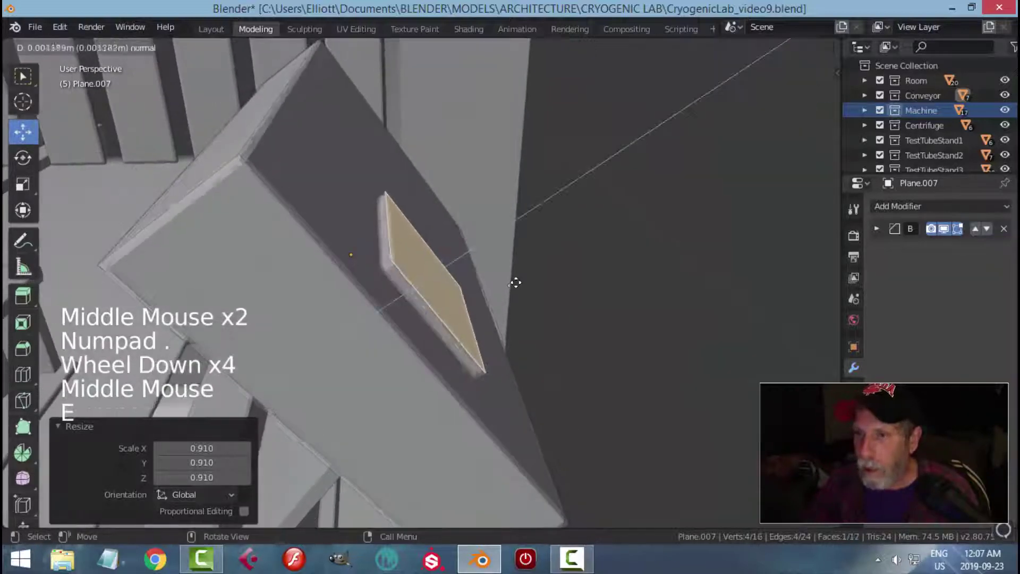
pyautogui.click(520, 278)
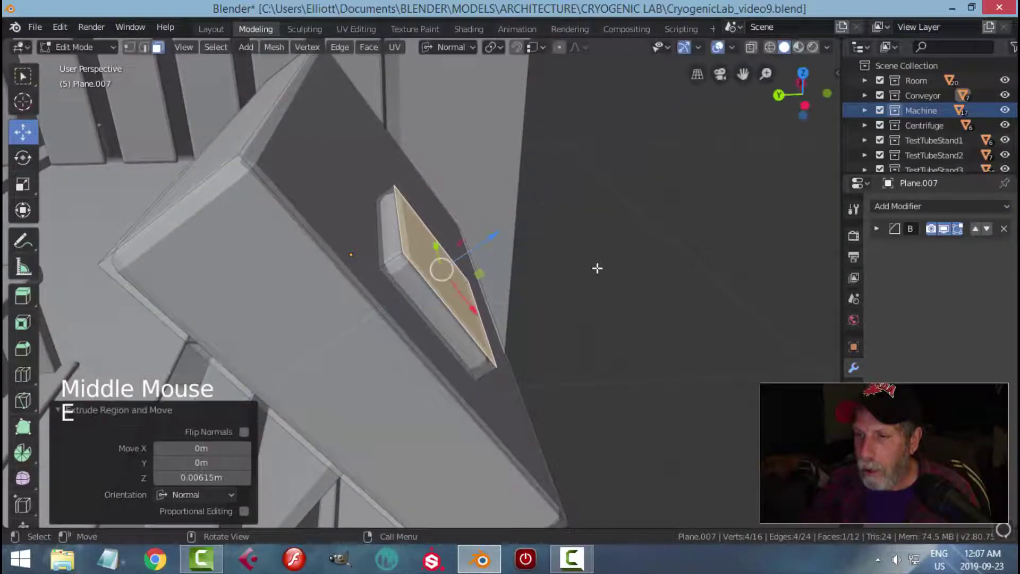
# - Pull the button's outer face about 0.005 m further out along its normal and return to Object Mode with nothing selected
pyautogui.scroll(-3, 597, 267)
pyautogui.moveTo(597, 266); pyautogui.dragTo(541, 274, button='middle')
pyautogui.press('Tab')
pyautogui.scroll(-6, 509, 287)
pyautogui.scroll(3, 520, 292)
pyautogui.scroll(3, 520, 287)
pyautogui.press('Tab')
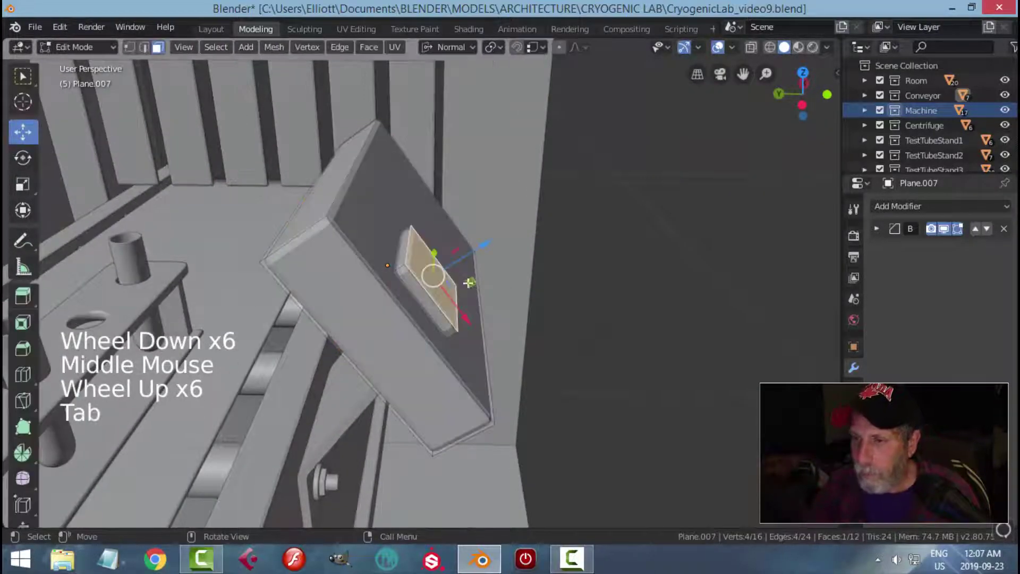
pyautogui.moveTo(498, 242); pyautogui.dragTo(531, 243)
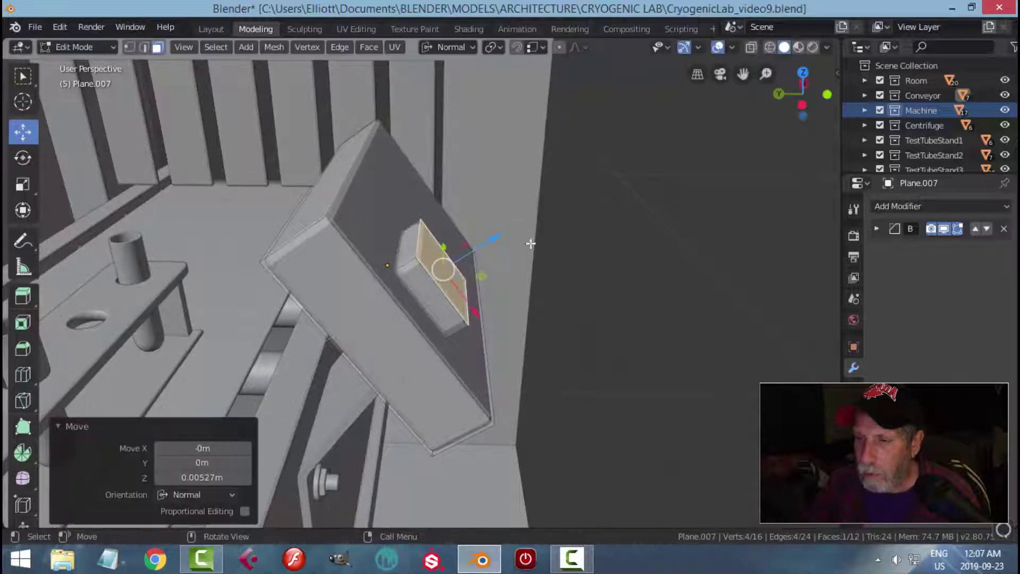
pyautogui.scroll(-2, 549, 247)
pyautogui.moveTo(549, 248); pyautogui.dragTo(572, 287, button='middle')
pyautogui.press('Tab')
pyautogui.hotkey('alt', 'a')
pyautogui.scroll(-3, 551, 283)
pyautogui.scroll(-3, 485, 287)
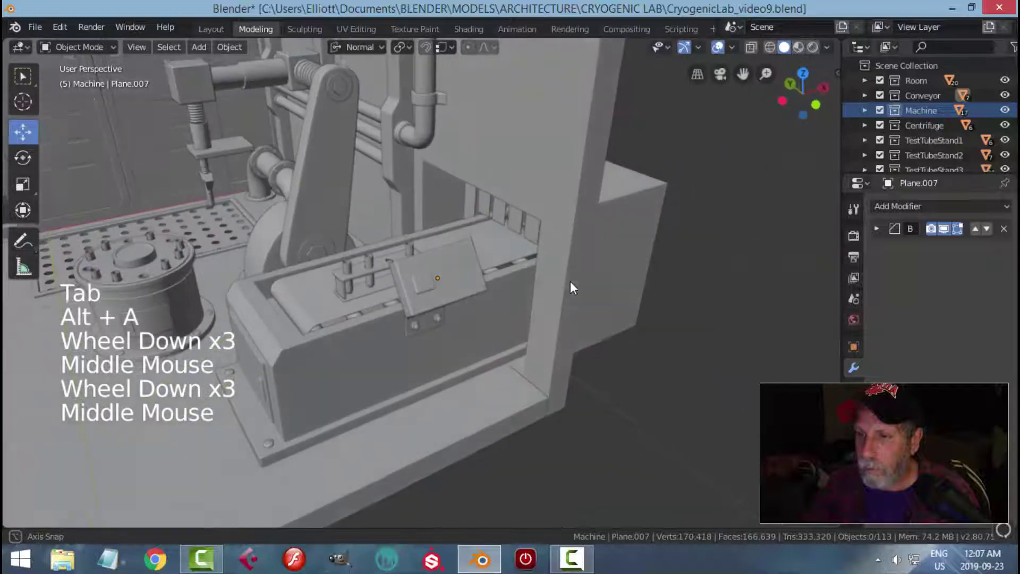
# - Expand the angled panel's Bevel modifier settings to examine its width and segments, and deselect the panel
pyautogui.scroll(3, 488, 293)
pyautogui.click(488, 287)
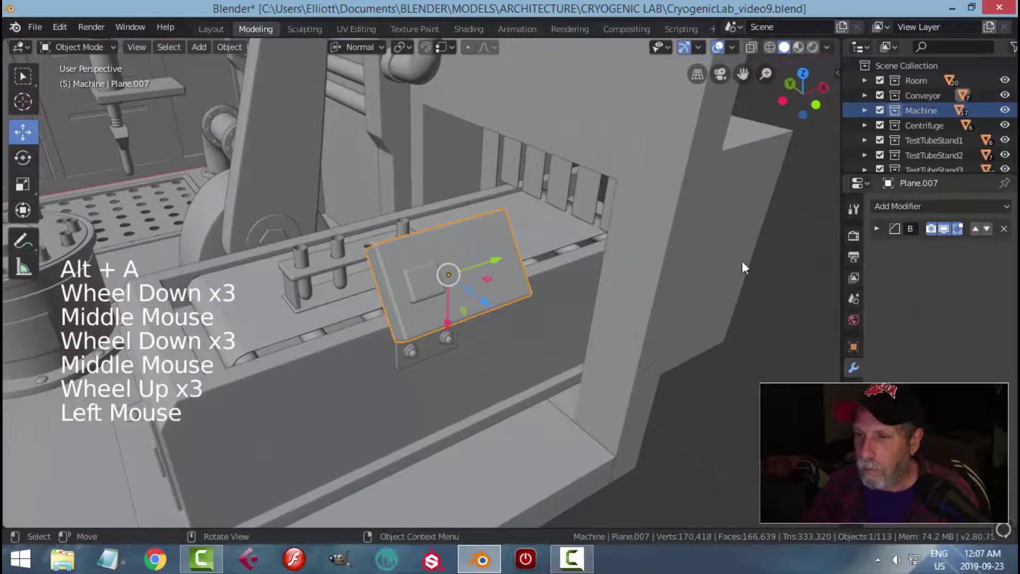
pyautogui.click(876, 229)
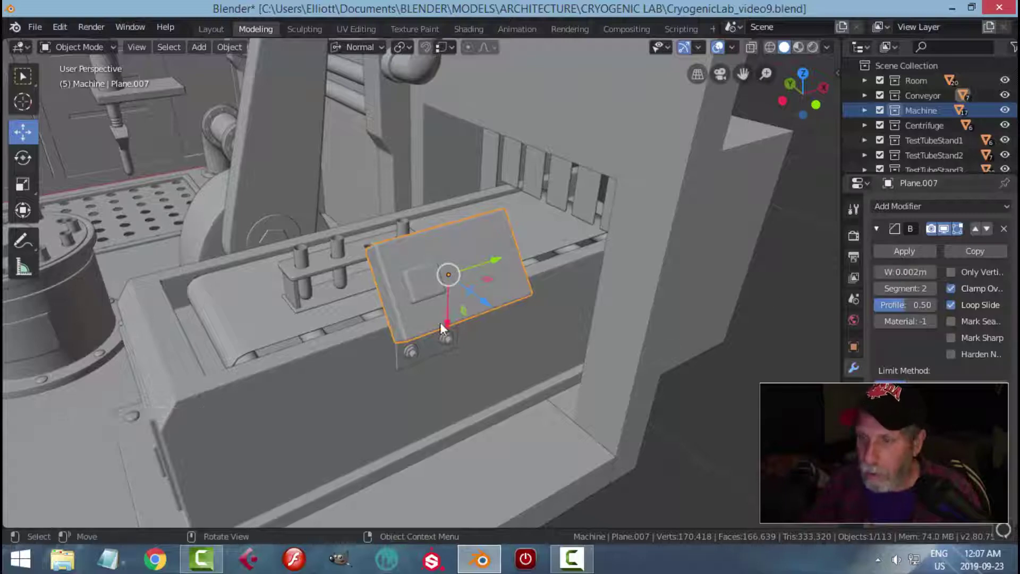
pyautogui.hotkey('alt', 'a')
pyautogui.scroll(-4, 427, 304)
pyautogui.moveTo(427, 304); pyautogui.dragTo(496, 320, button='middle')
pyautogui.scroll(4, 478, 316)
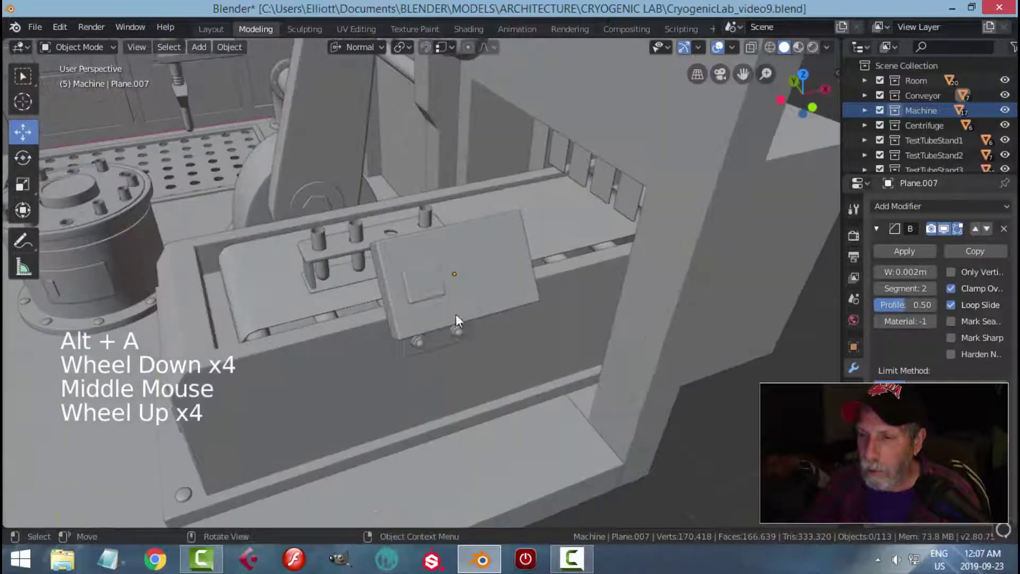
# - Reopen the angled panel in Edit Mode and scale the button's outer face to 0.879 to taper it
pyautogui.click(492, 279)
pyautogui.press('Tab')
pyautogui.scroll(2, 525, 278)
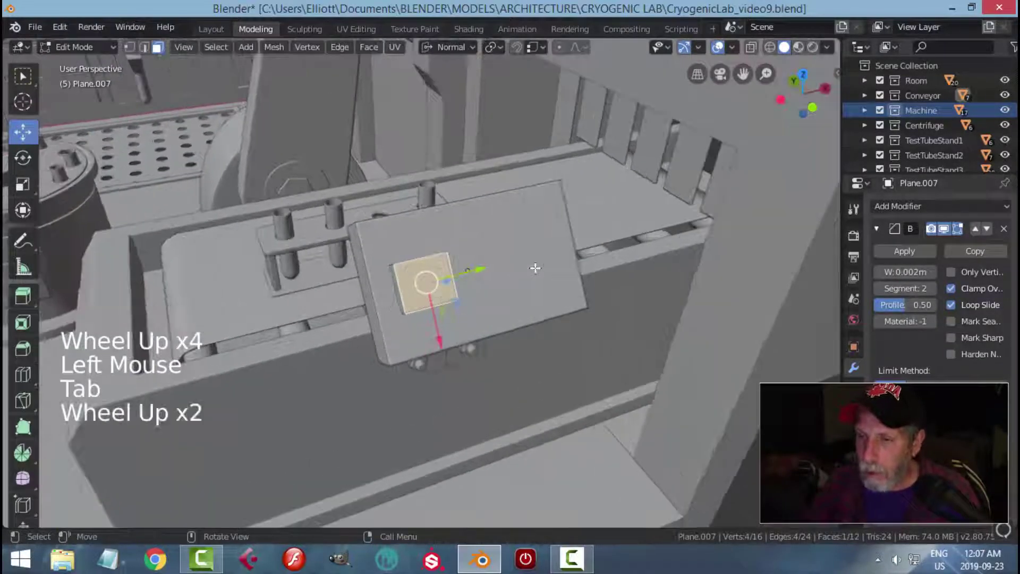
pyautogui.press('s')
pyautogui.click(526, 272)
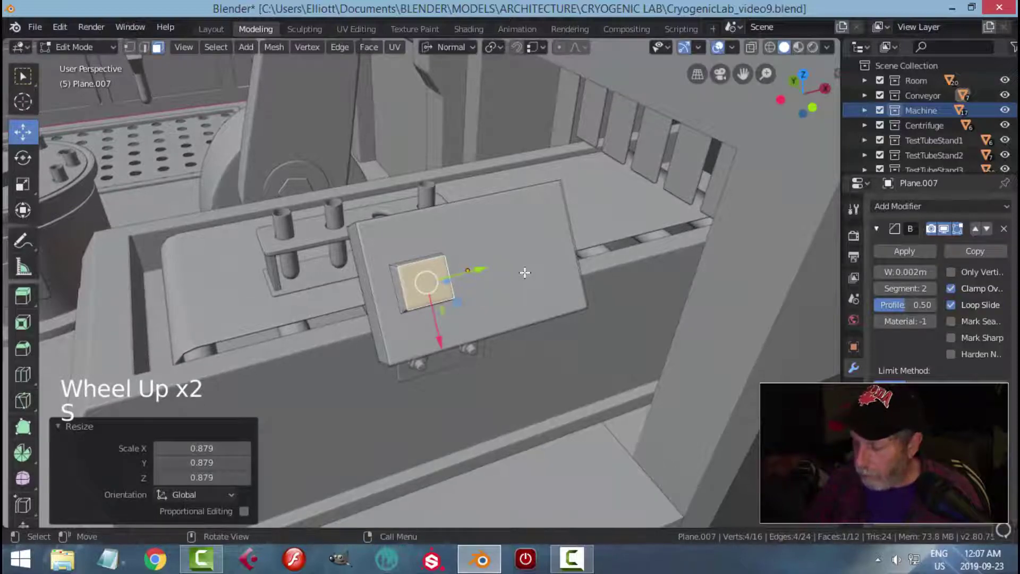
# - Grow the selection to include the button's sides and scale the whole button to 0.793
pyautogui.press('ctrl+KP_Add')
pyautogui.scroll(-2, 524, 273)
pyautogui.moveTo(524, 275); pyautogui.dragTo(505, 287, button='middle')
pyautogui.scroll(1, 516, 286)
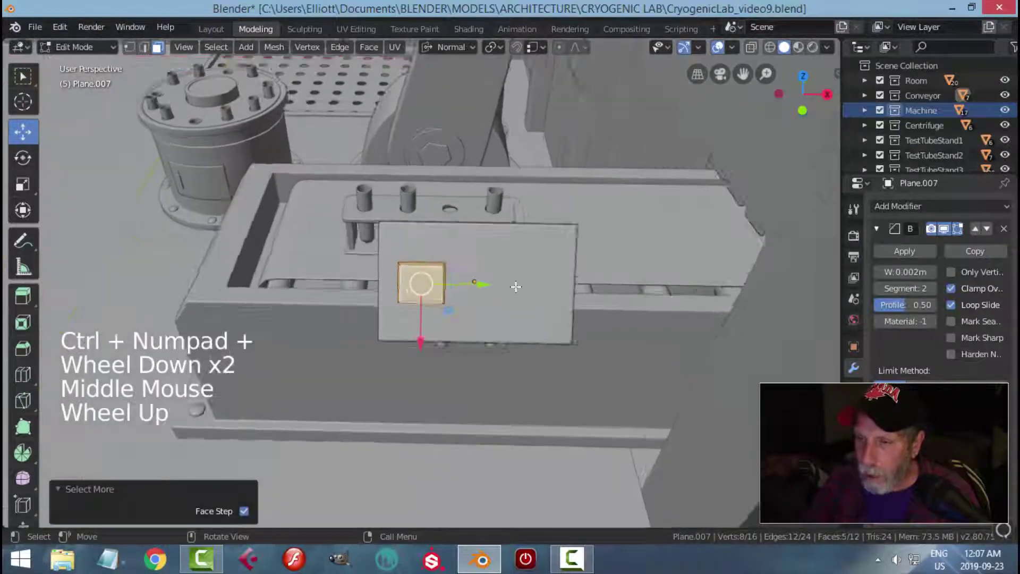
pyautogui.scroll(1, 516, 287)
pyautogui.press('s')
pyautogui.click(481, 286)
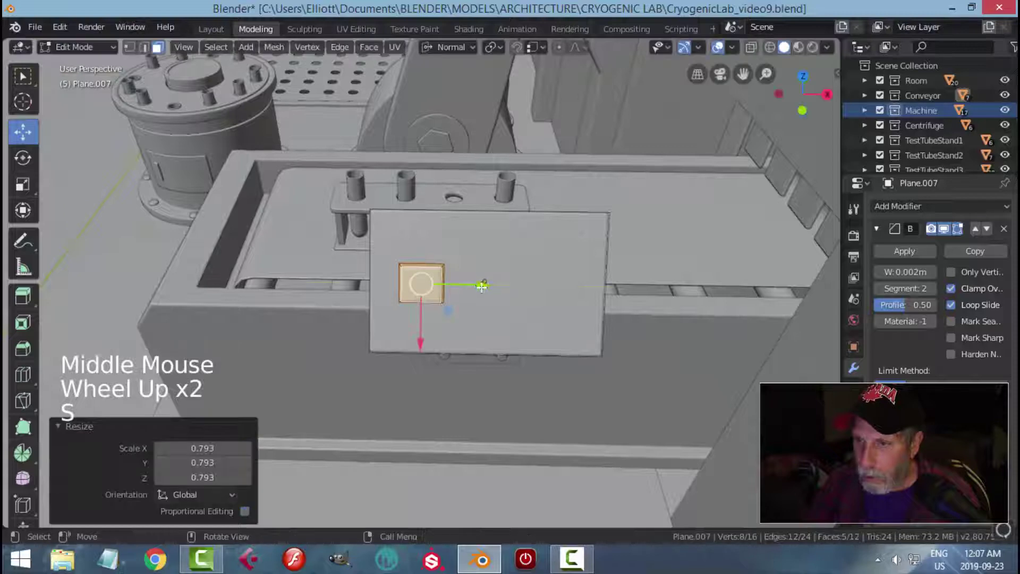
# - Shift the button slightly toward the panel's edge, place a duplicate 0.0458 m beside it along normal Y, and return to Object Mode
pyautogui.moveTo(481, 286); pyautogui.dragTo(527, 293)
pyautogui.hotkey('shift', 'd')
pyautogui.click(531, 293)
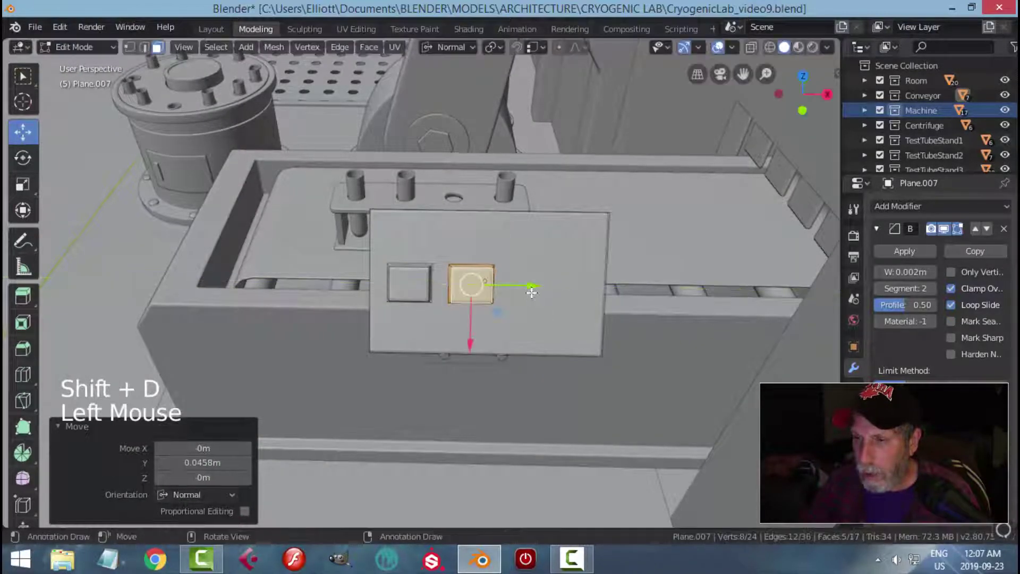
pyautogui.hotkey('alt', 'a')
pyautogui.moveTo(531, 292); pyautogui.dragTo(580, 289, button='middle')
pyautogui.press('Tab')
pyautogui.hotkey('alt', 'a')
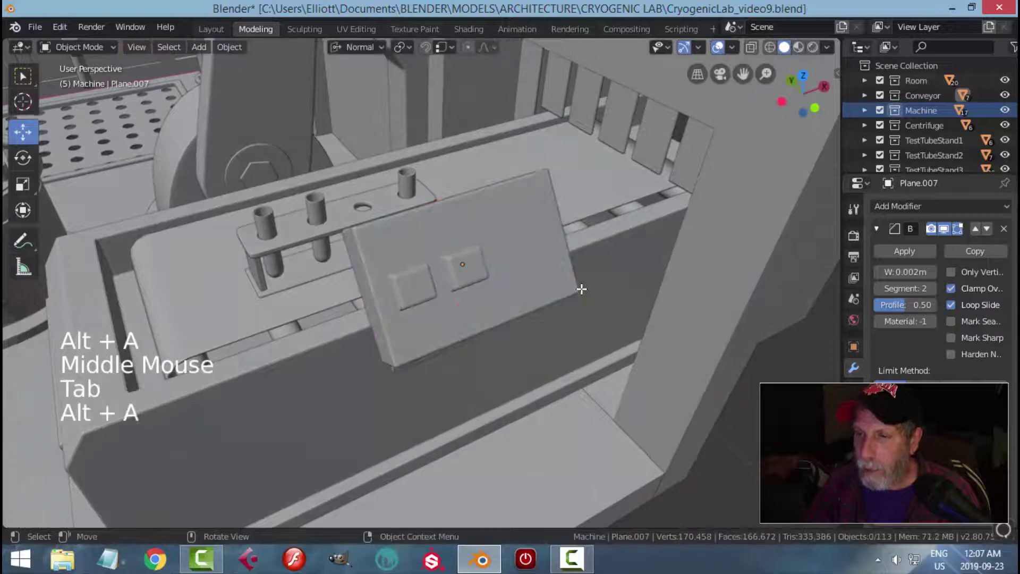
# - Reopen the panel in Edit Mode and inset its front face by about 0.0029 m
pyautogui.press('Tab')
pyautogui.click(502, 229)
pyautogui.moveTo(588, 266); pyautogui.dragTo(650, 238, button='middle')
pyautogui.scroll(2, 581, 269)
pyautogui.press('i')
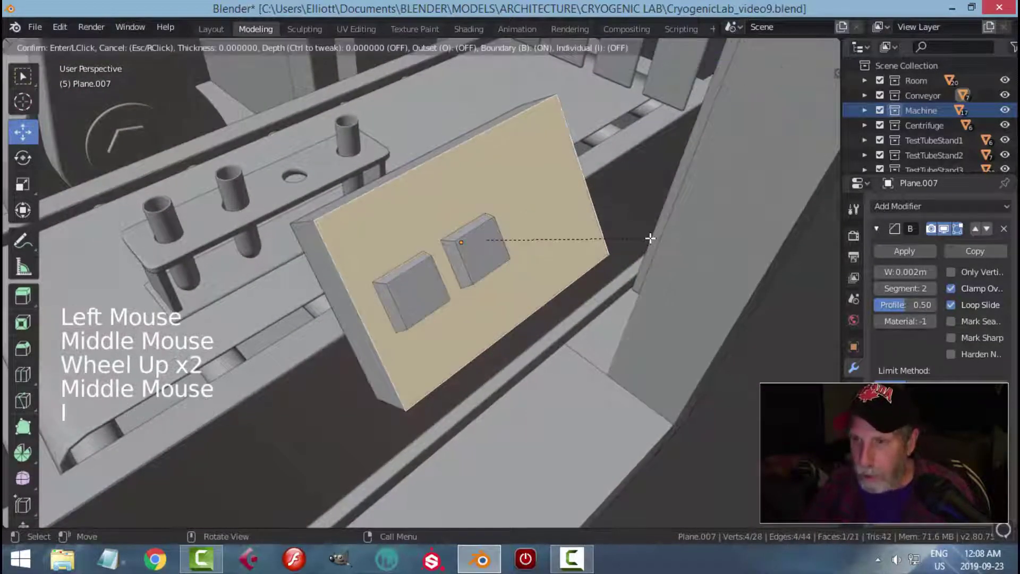
pyautogui.click(640, 238)
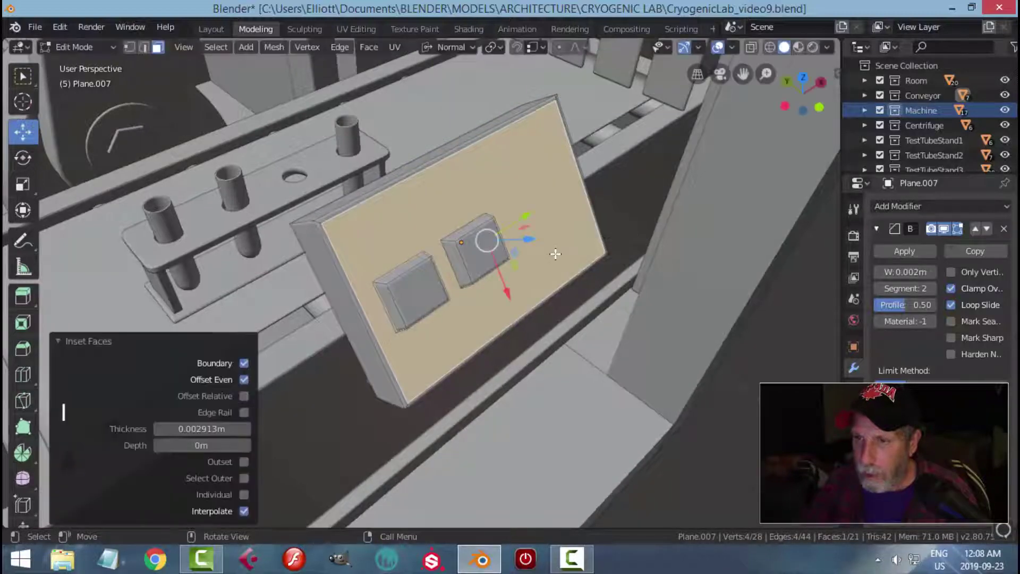
# - Extrude the inset front face outward by about 0.0006 m and return to Object Mode with nothing selected
pyautogui.scroll(2, 556, 254)
pyautogui.moveTo(555, 253); pyautogui.dragTo(553, 219, button='middle')
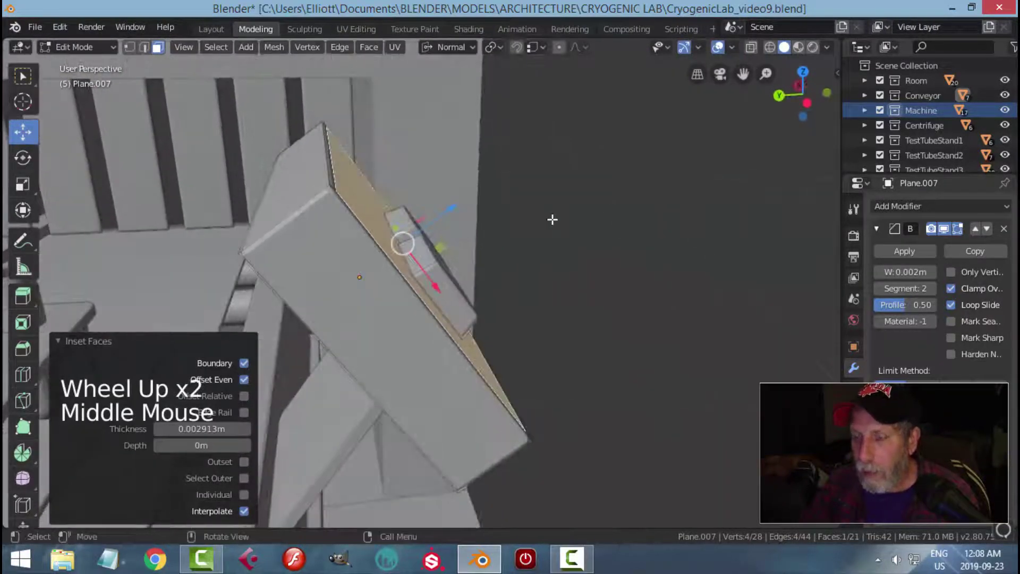
pyautogui.press('e')
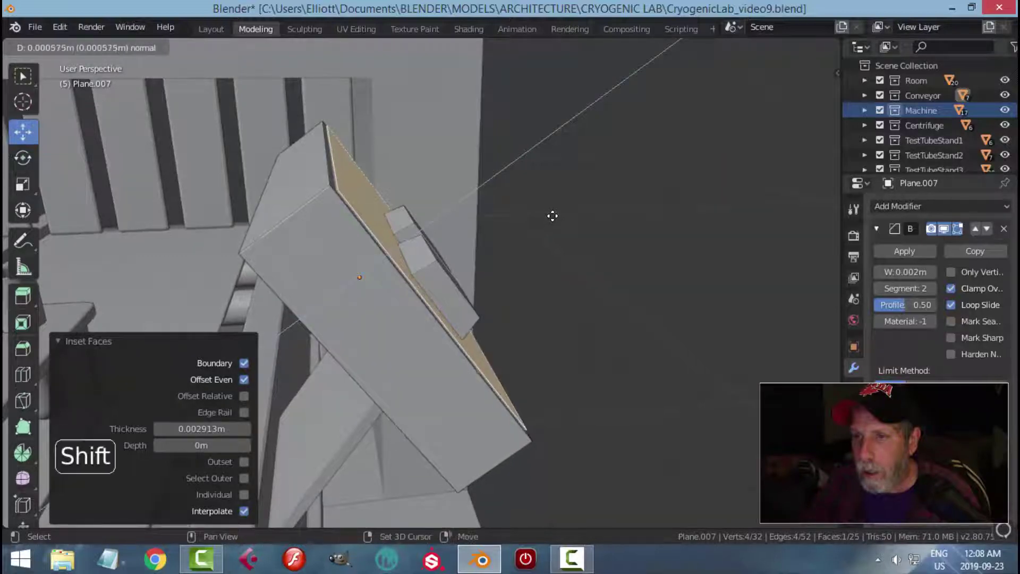
pyautogui.keyDown('shift'); pyautogui.click(553, 216); pyautogui.keyUp('shift')
pyautogui.press('Tab')
pyautogui.hotkey('alt', 'a')
# - Set the panel's Bevel modifier width to 0.003 m and deselect the panel
pyautogui.scroll(-3, 569, 214)
pyautogui.moveTo(569, 214); pyautogui.dragTo(445, 280, button='middle')
pyautogui.scroll(2, 574, 282)
pyautogui.scroll(-3, 586, 278)
pyautogui.moveTo(585, 281); pyautogui.dragTo(548, 287, button='middle')
pyautogui.scroll(-2, 499, 286)
pyautogui.click(494, 261)
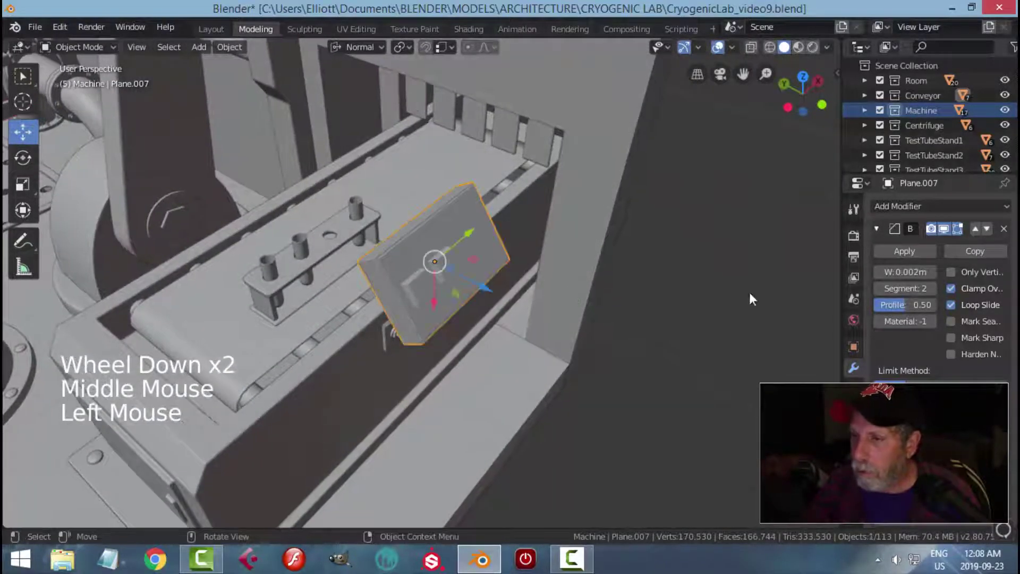
pyautogui.doubleClick(903, 272)
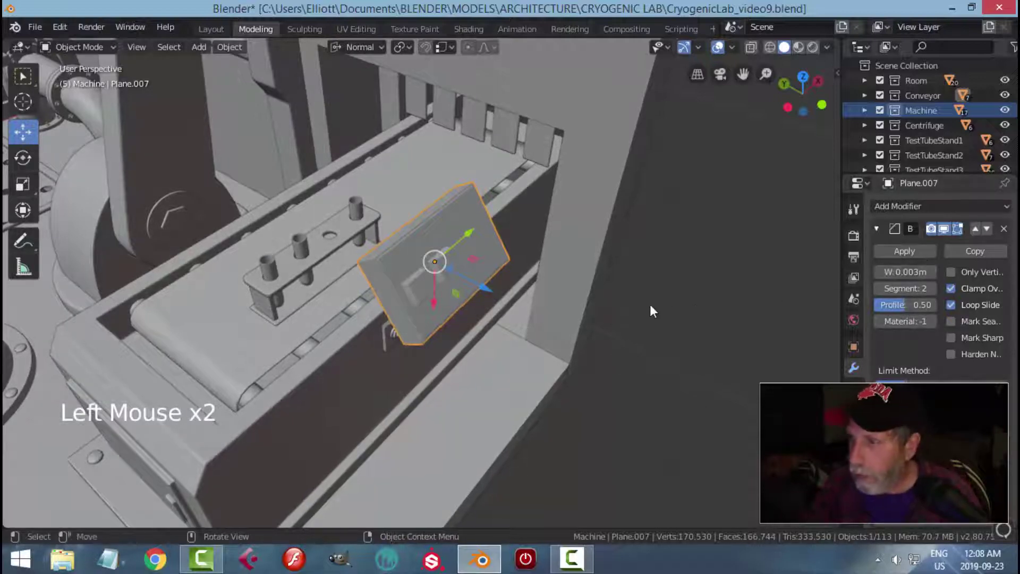
pyautogui.scroll(2, 550, 295)
pyautogui.hotkey('alt', 'a')
# - Duplicate the microscope's focus knob, move the copy 0.423 m along its normal Z, and remove the copy's Mirror modifier
pyautogui.moveTo(553, 291); pyautogui.dragTo(370, 241, button='middle')
pyautogui.scroll(-3, 479, 288)
pyautogui.scroll(-3, 373, 291)
pyautogui.scroll(-2, 422, 279)
pyautogui.scroll(3, 298, 199)
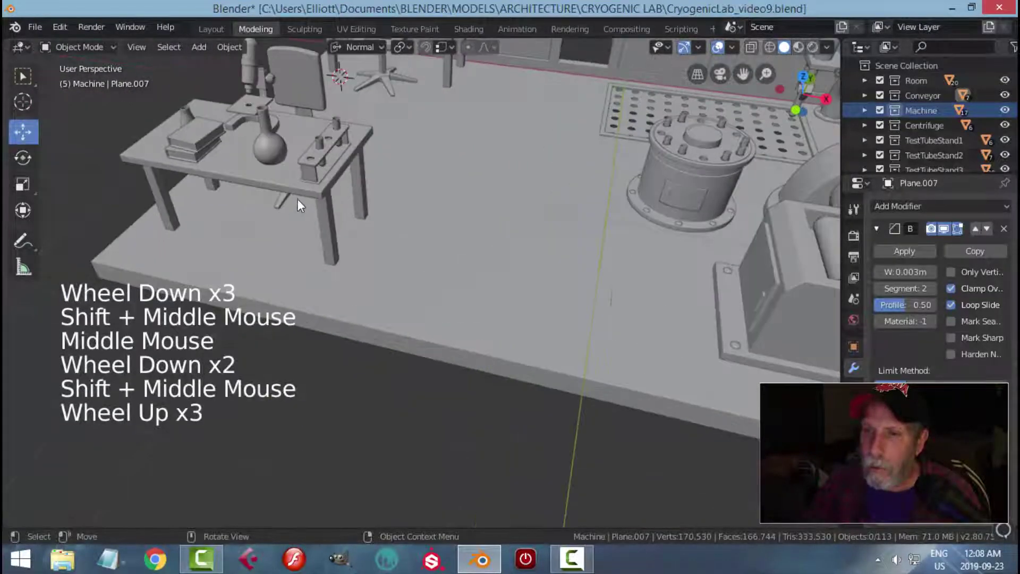
pyautogui.moveTo(298, 199); pyautogui.dragTo(342, 209, button='middle')
pyautogui.scroll(2, 307, 137)
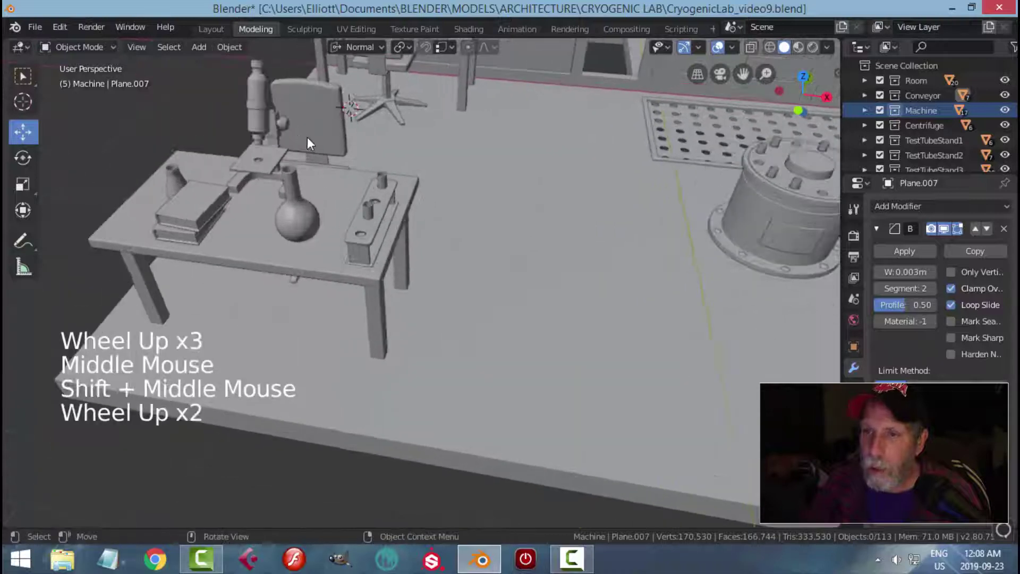
pyautogui.click(284, 121)
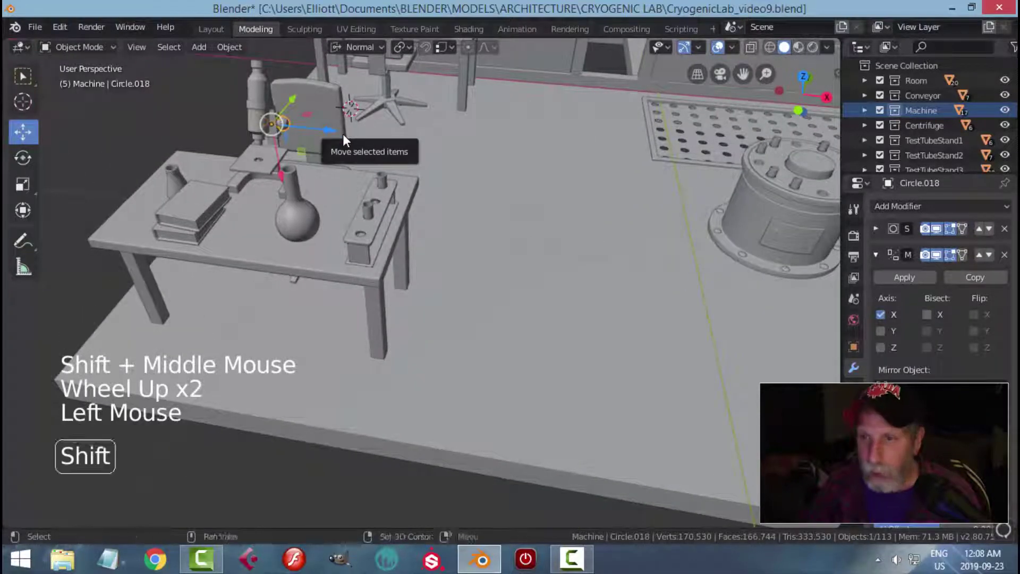
pyautogui.hotkey('shift', 'd')
pyautogui.moveTo(328, 135); pyautogui.dragTo(504, 155)
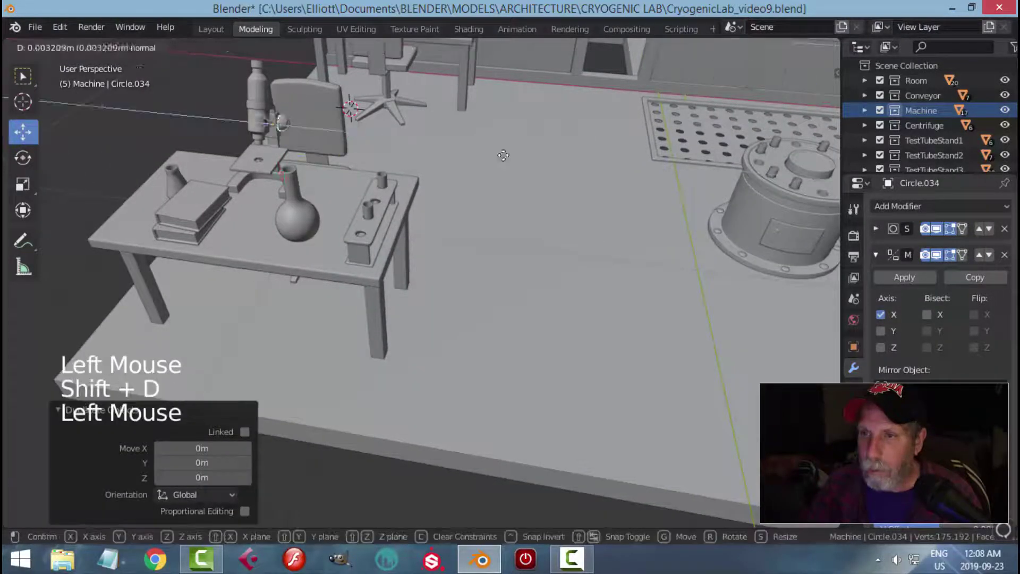
pyautogui.click(531, 160)
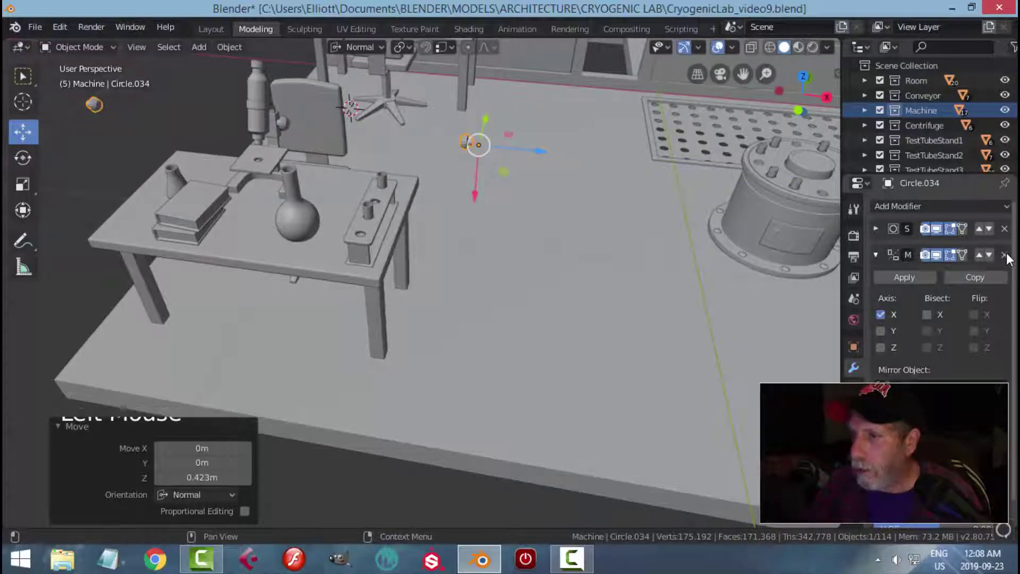
pyautogui.click(1004, 255)
# - Switch the transform orientation to Global and move the copied knob 0.976 m along X toward the conveyor
pyautogui.scroll(-3, 502, 185)
pyautogui.moveTo(492, 195); pyautogui.dragTo(445, 177, button='middle')
pyautogui.click(362, 47)
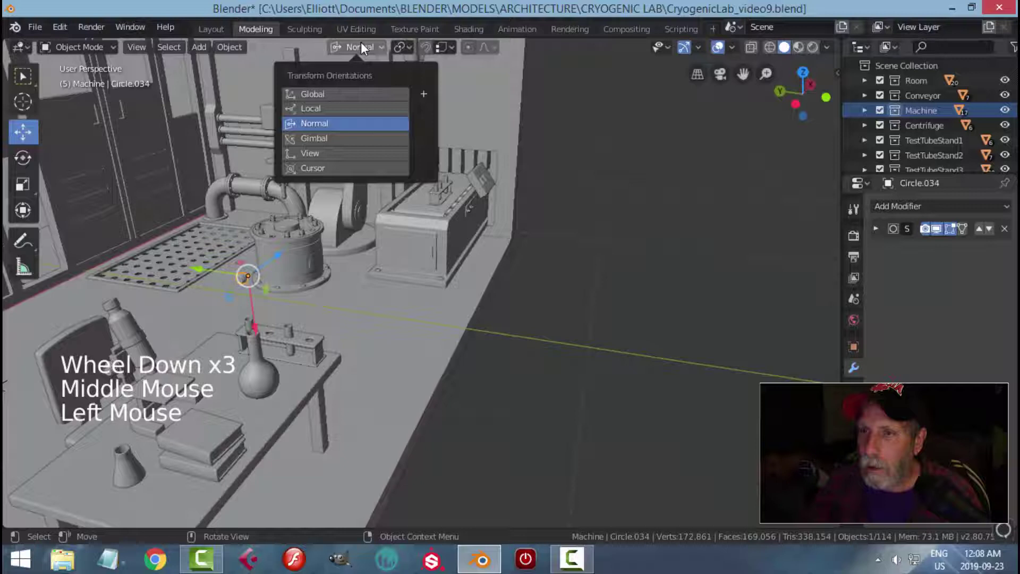
pyautogui.click(333, 99)
pyautogui.moveTo(261, 259); pyautogui.dragTo(503, 153)
# - In the top view, move the knob 0.314 m in X and 0.17 m in Y to bring it over the control panel
pyautogui.press('KP_7')
pyautogui.scroll(-3, 582, 187)
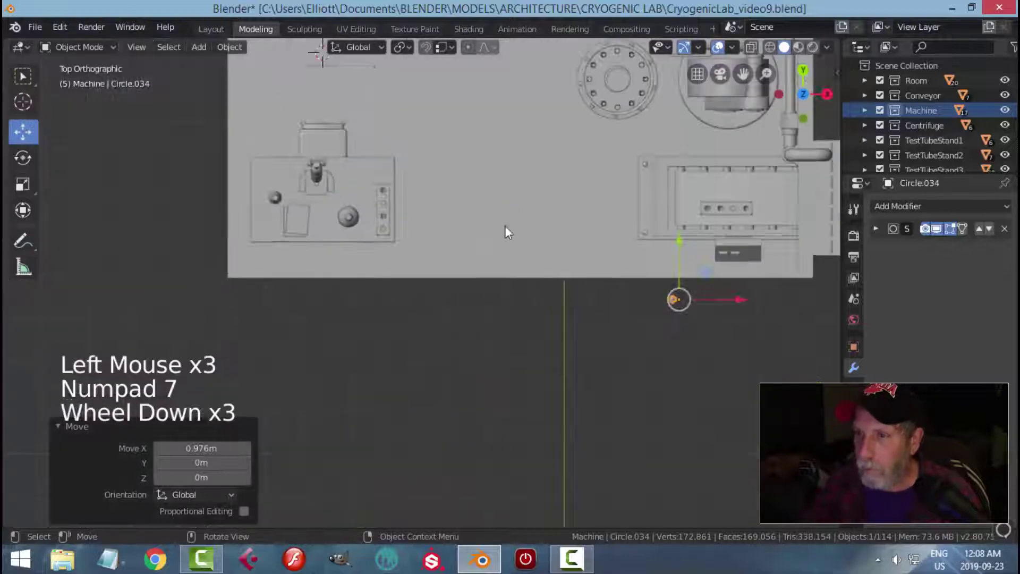
pyautogui.keyDown('shift'); pyautogui.moveTo(594, 276); pyautogui.dragTo(487, 278, button='middle'); pyautogui.keyUp('shift')
pyautogui.press('g')
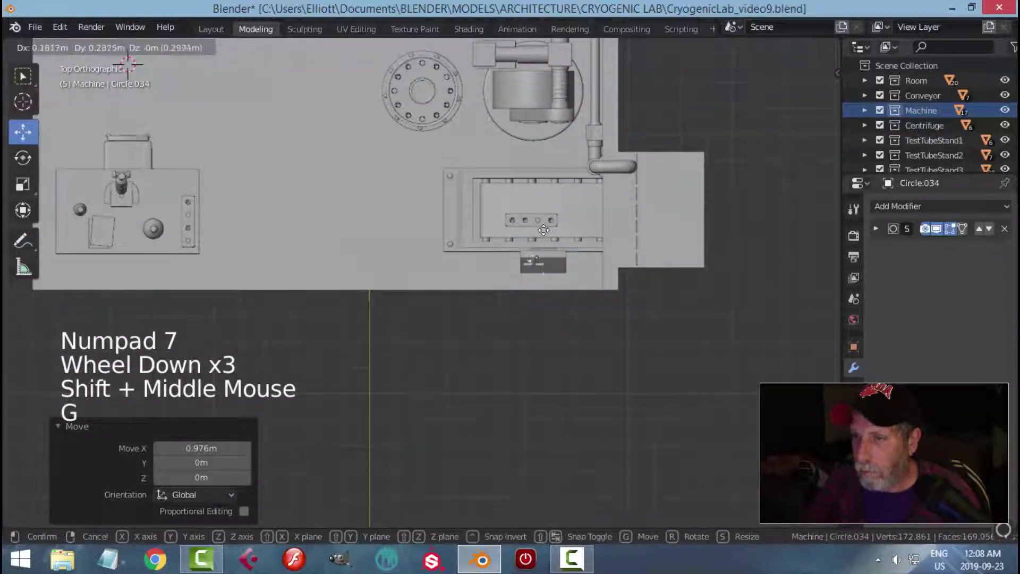
pyautogui.click(575, 234)
# - In the front view, position the knob beside the two buttons on the panel and scale it by 1.292
pyautogui.press('KP_1')
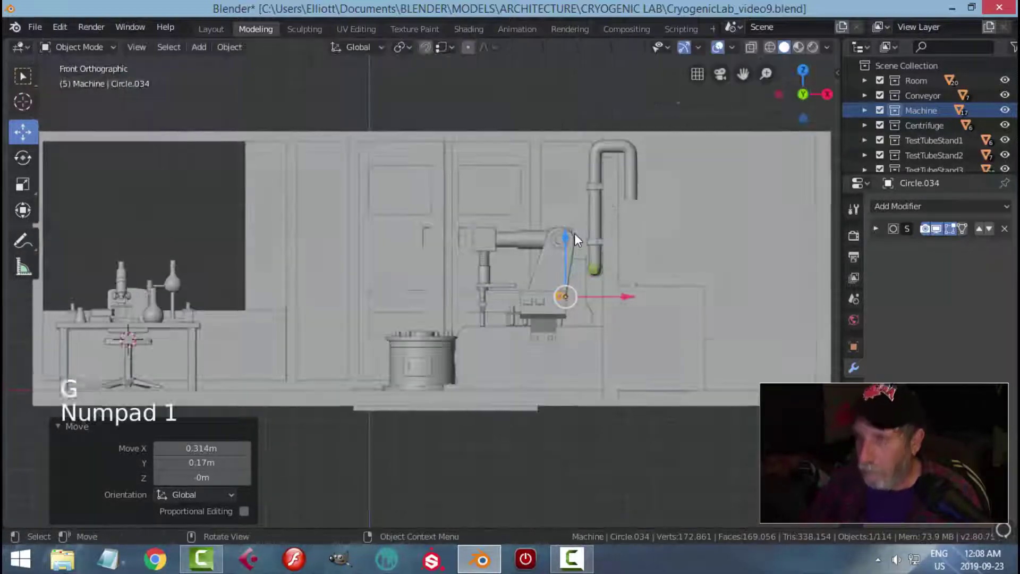
pyautogui.press('KP_Decimal')
pyautogui.scroll(-2, 568, 255)
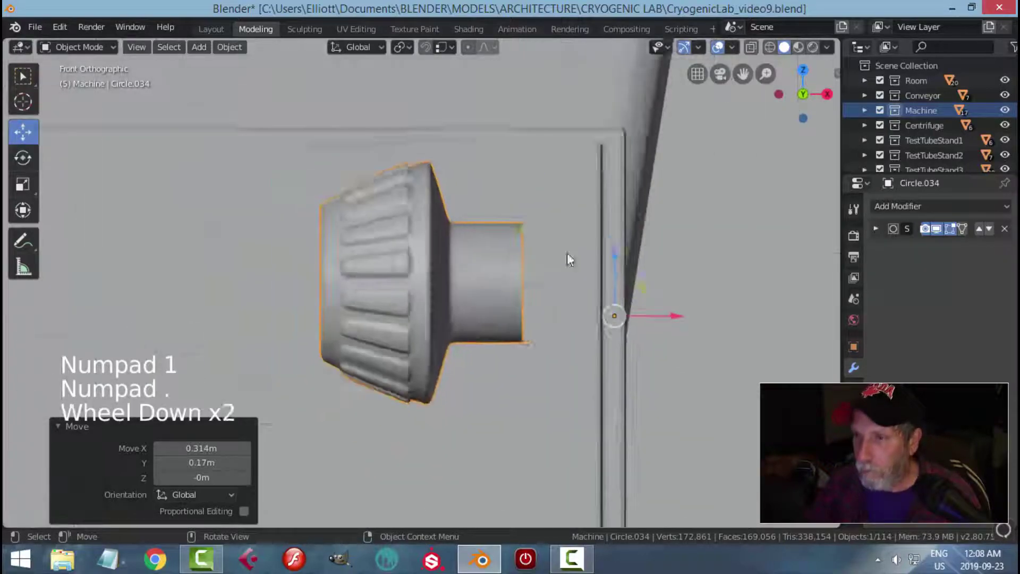
pyautogui.scroll(-6, 566, 260)
pyautogui.press('g')
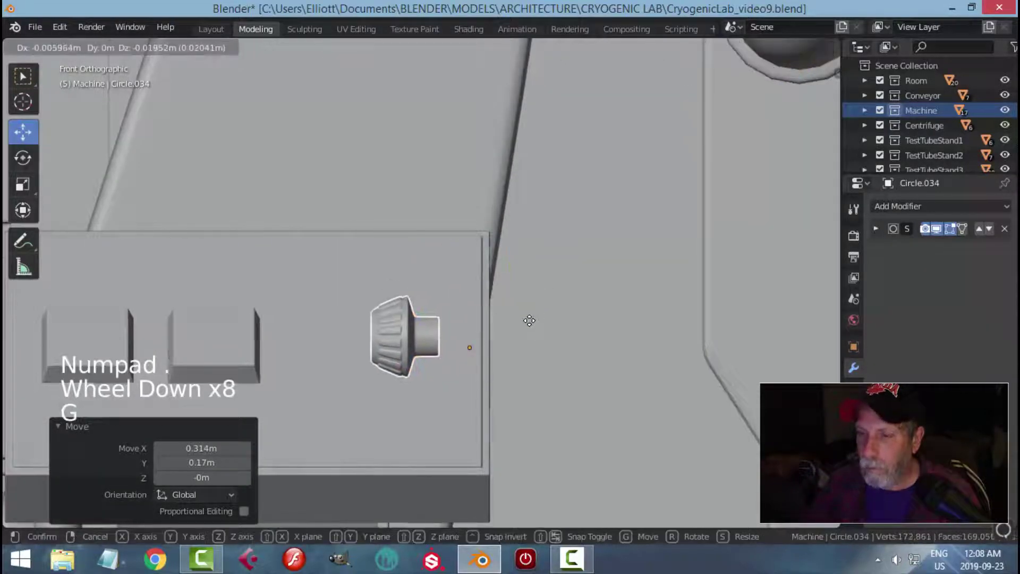
pyautogui.click(531, 318)
pyautogui.press('s')
pyautogui.click(558, 320)
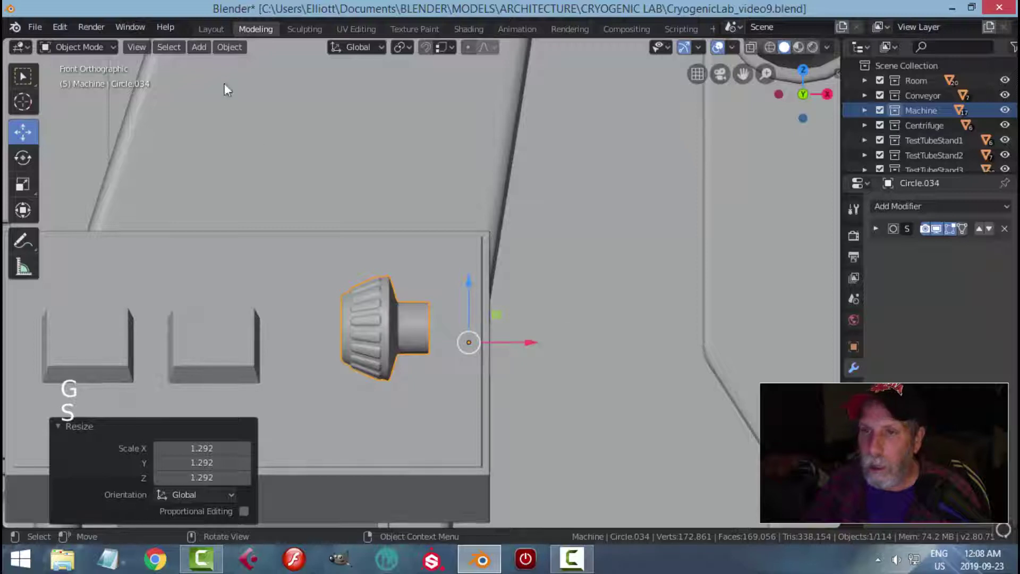
# - Set the knob's origin to its geometry and rotate it 90° so its cap faces outward from the panel
pyautogui.click(226, 47)
pyautogui.moveTo(263, 78)
pyautogui.click(397, 93)
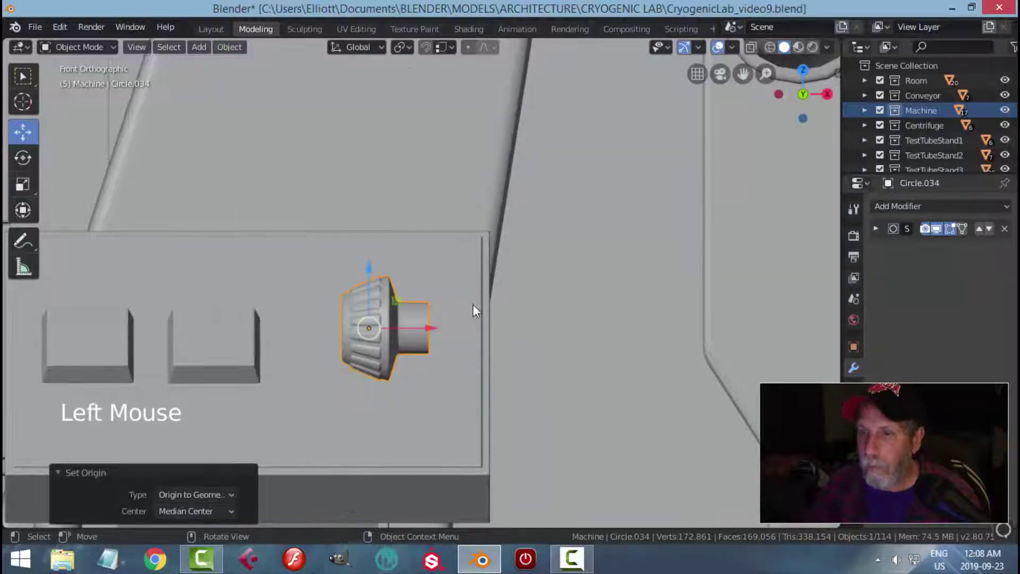
pyautogui.write('r')
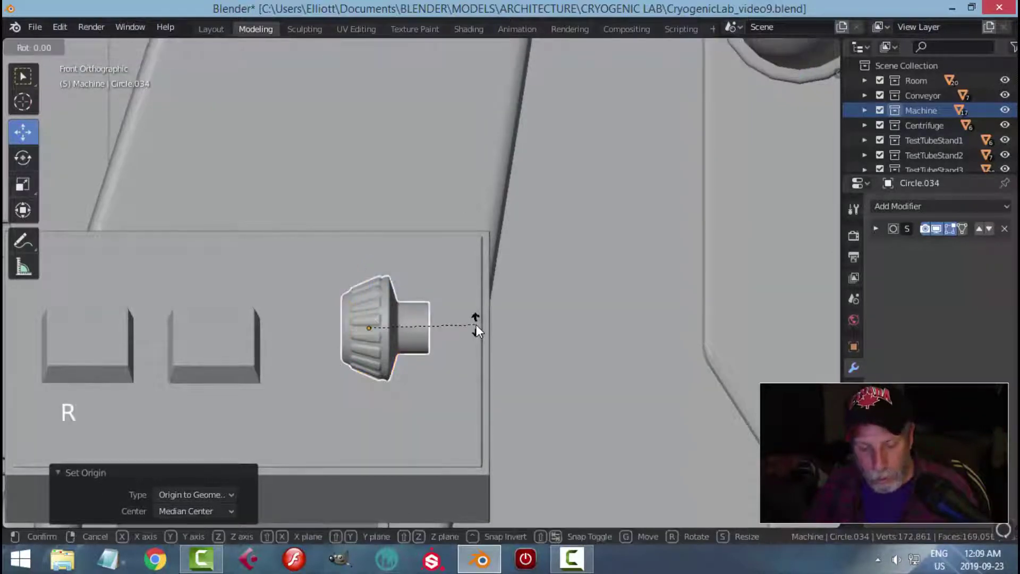
pyautogui.write('90')
pyautogui.click(476, 324)
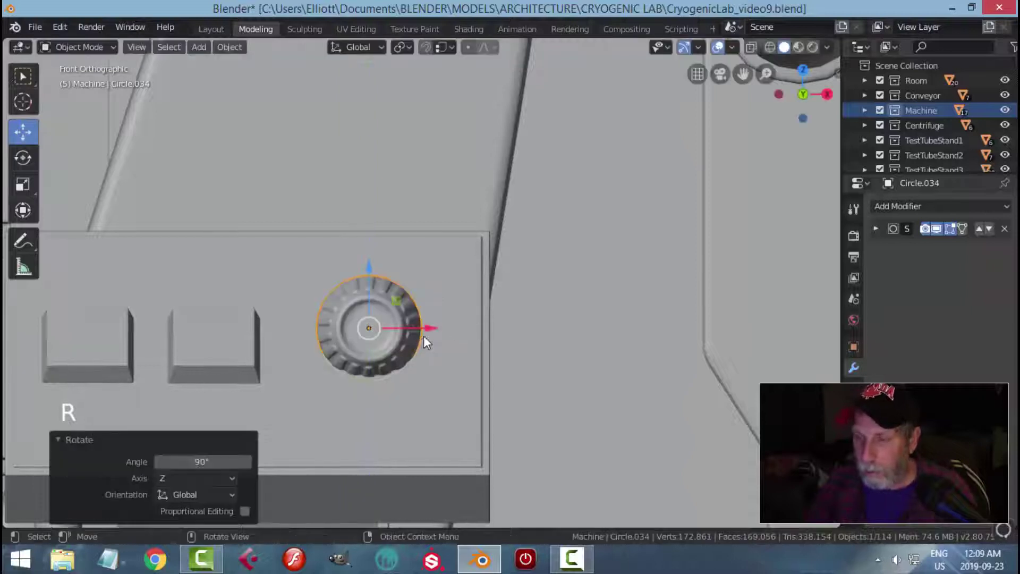
# - Scale the knob by 1.233 and rotate it -36.5° in the left view to match the panel's tilt
pyautogui.press('s')
pyautogui.click(436, 334)
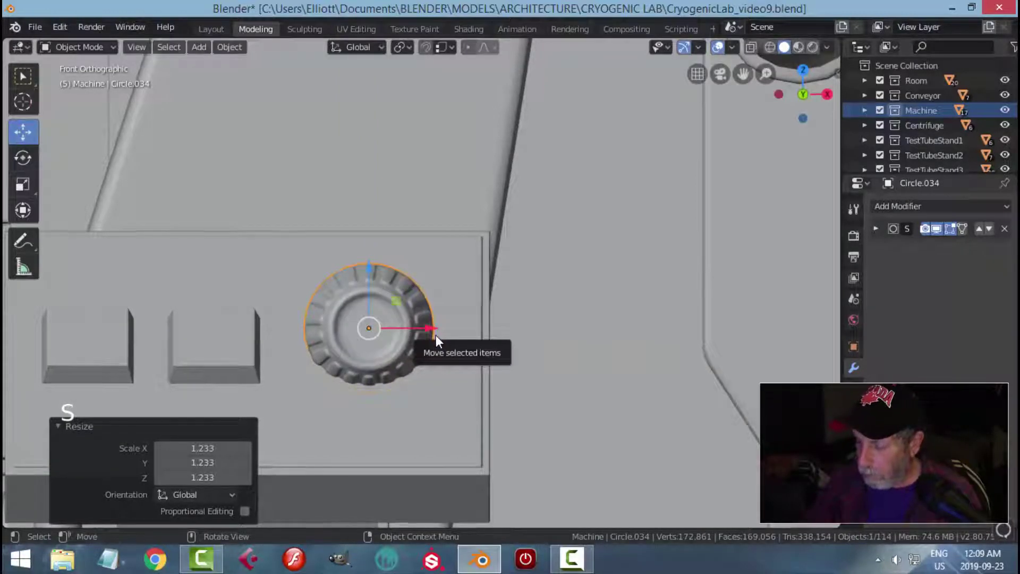
pyautogui.press('ctrl+KP_3')
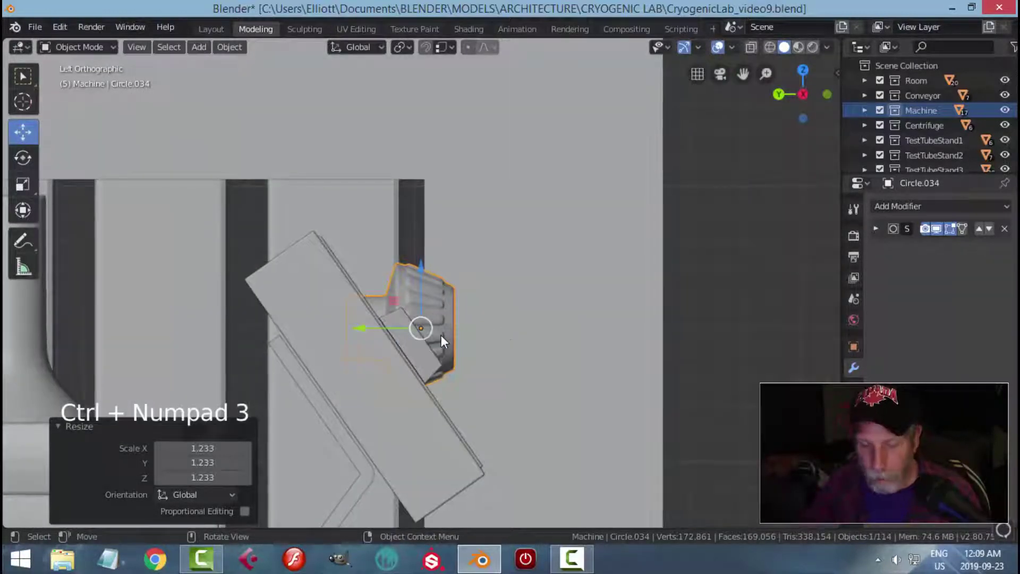
pyautogui.press('r')
pyautogui.press('shift')
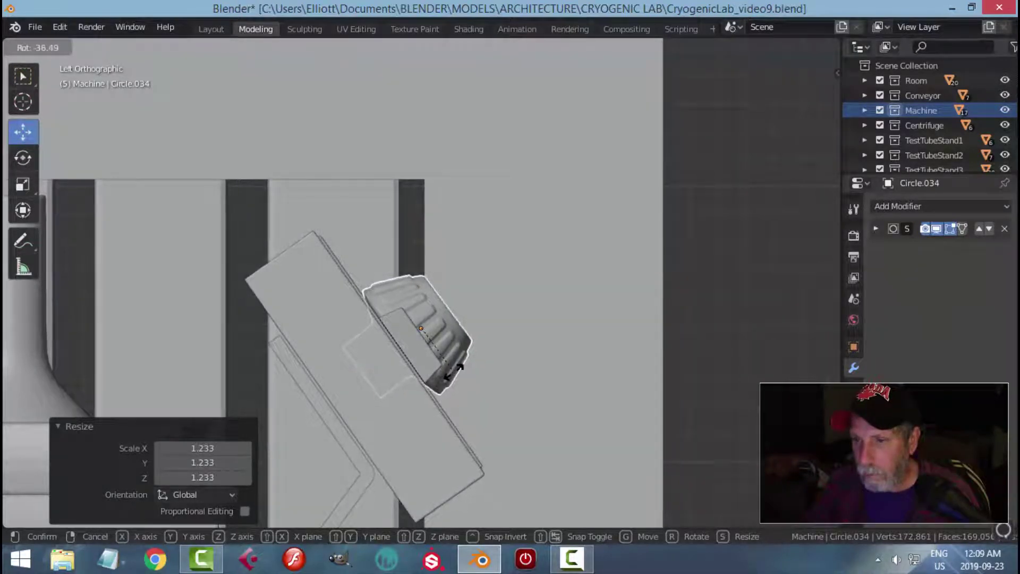
pyautogui.click(455, 370)
# - Switch the transform orientation to Normal, adjust the knob's depth against the panel, and deselect it
pyautogui.click(353, 49)
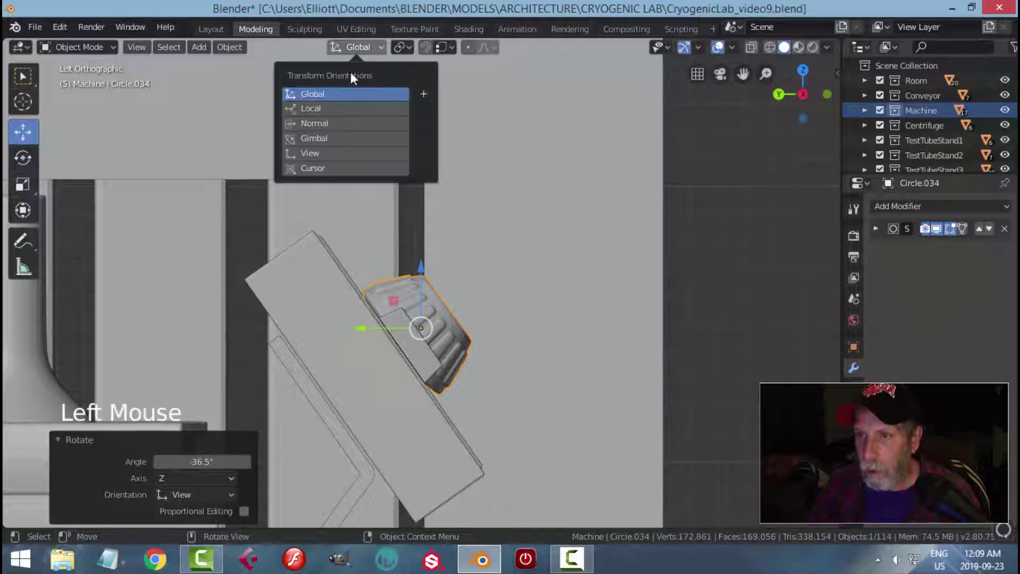
pyautogui.click(335, 125)
pyautogui.doubleClick(385, 366)
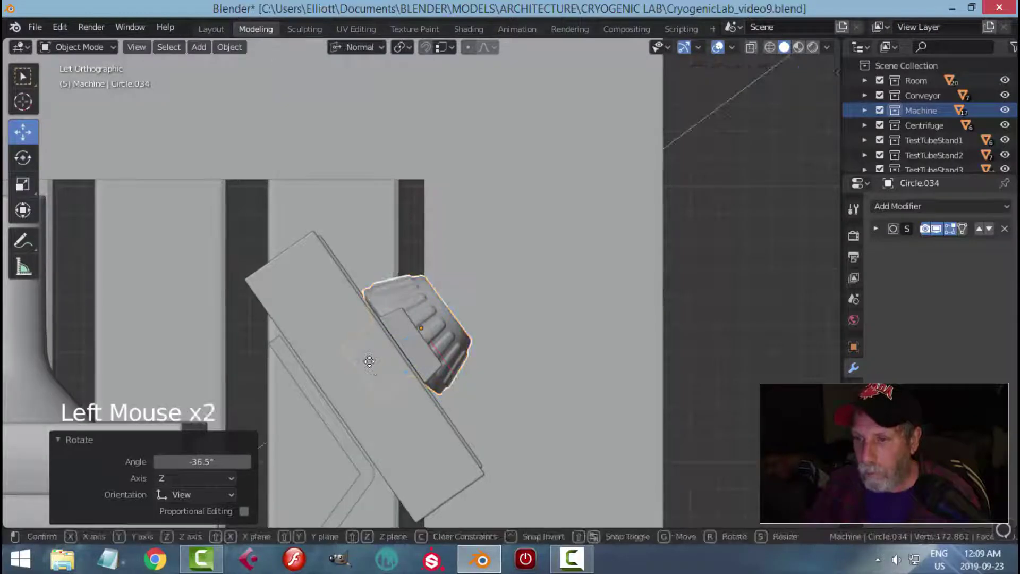
pyautogui.hotkey('alt', 'a')
pyautogui.scroll(-1, 538, 330)
pyautogui.scroll(-2, 537, 324)
pyautogui.moveTo(537, 324); pyautogui.dragTo(419, 328, button='middle')
pyautogui.scroll(-4, 435, 340)
pyautogui.scroll(3, 471, 337)
pyautogui.scroll(-1, 472, 337)
pyautogui.scroll(-2, 472, 337)
pyautogui.scroll(3, 429, 345)
pyautogui.scroll(2, 420, 328)
# - In the panel's Edit Mode, select both buttons with their sides and move them 0.00285 m along the normal Z
pyautogui.click(462, 332)
pyautogui.press('Tab')
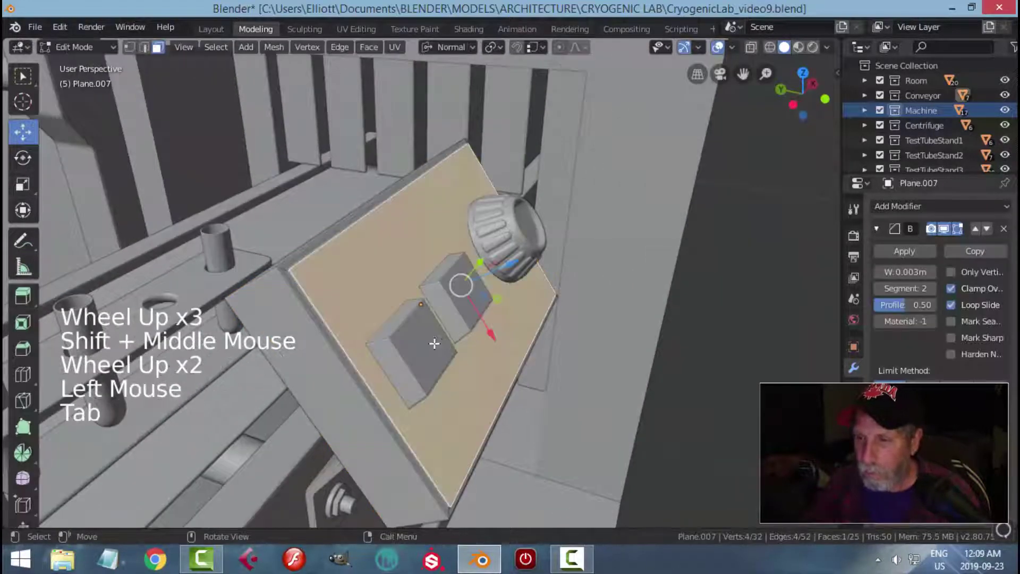
pyautogui.click(425, 343)
pyautogui.keyDown('shift'); pyautogui.click(473, 286); pyautogui.keyUp('shift')
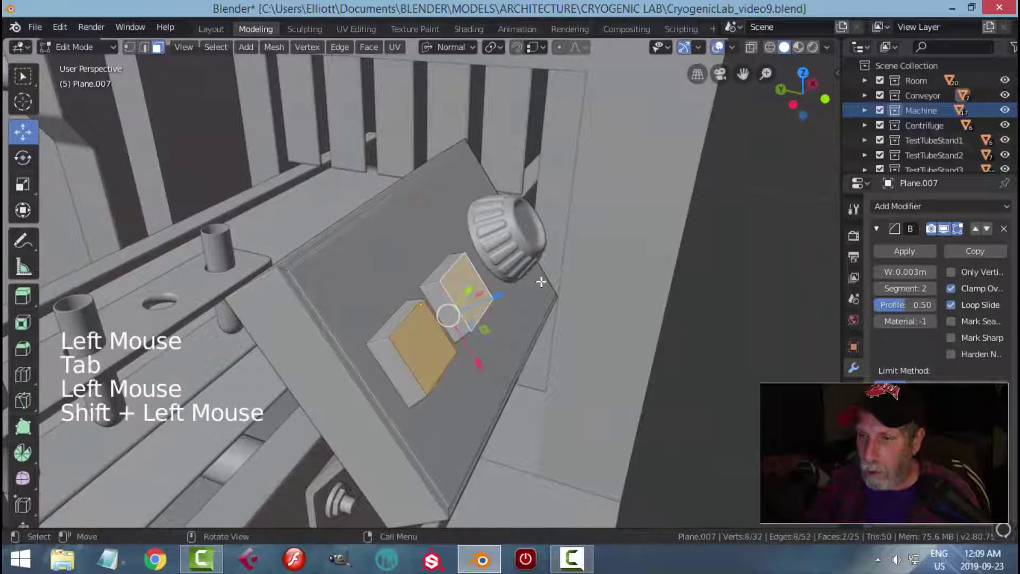
pyautogui.press('ctrl+KP_Add')
pyautogui.moveTo(526, 320); pyautogui.dragTo(518, 255, button='middle')
pyautogui.moveTo(508, 238); pyautogui.dragTo(511, 232)
pyautogui.moveTo(511, 232); pyautogui.dragTo(473, 317, button='middle')
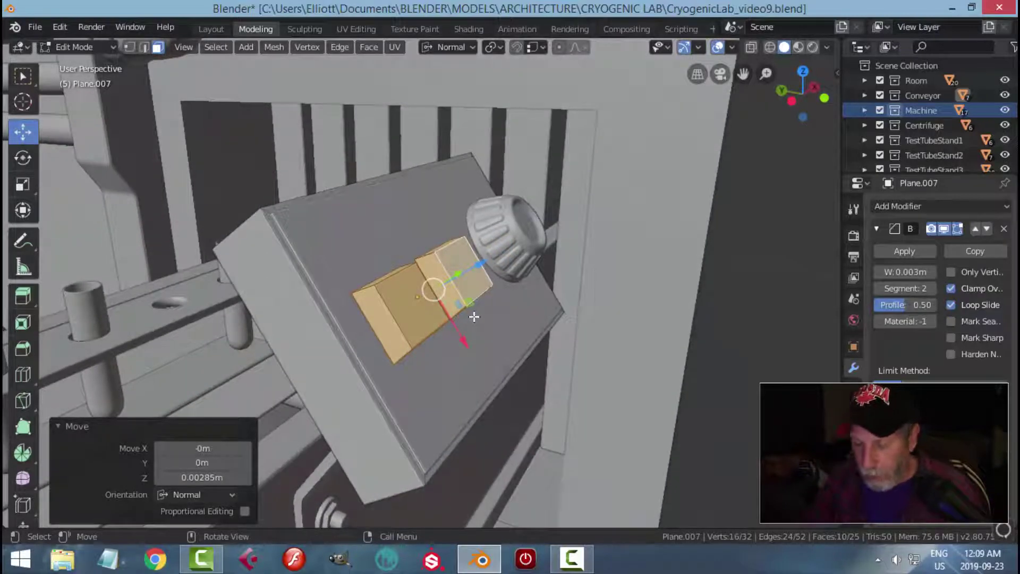
# - Separate the two selected buttons from the panel into their own object and return to Object Mode with nothing selected
pyautogui.press('p')
pyautogui.click(474, 316)
pyautogui.press('Tab')
pyautogui.hotkey('alt', 'a')
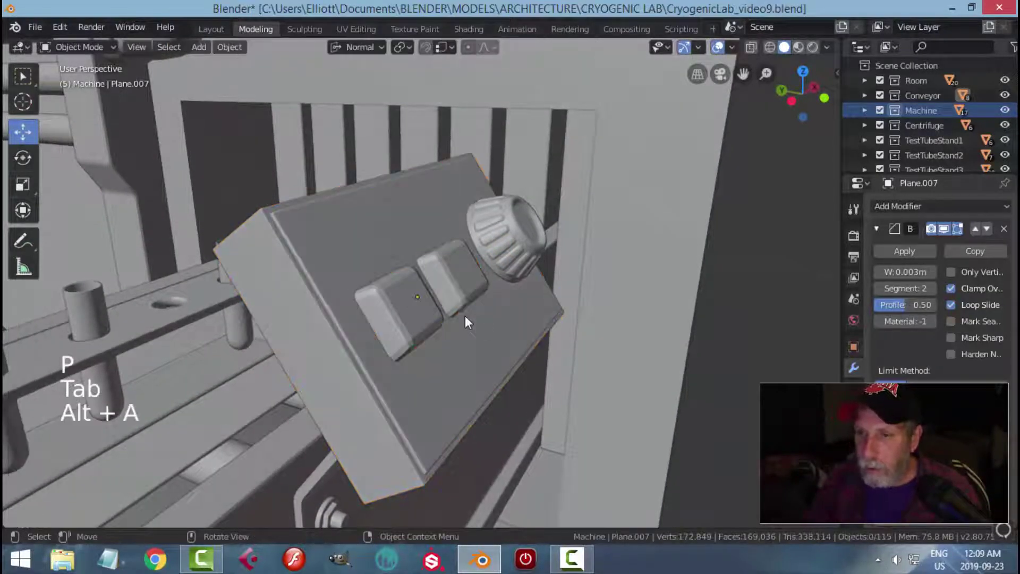
# - Open the separated buttons object in Edit Mode, select all its geometry, and move it 0.0151 m outward along the normal
pyautogui.scroll(-2, 462, 315)
pyautogui.click(407, 301)
pyautogui.moveTo(530, 315); pyautogui.dragTo(506, 299, button='middle')
pyautogui.hotkey('alt', 'a')
pyautogui.click(463, 285)
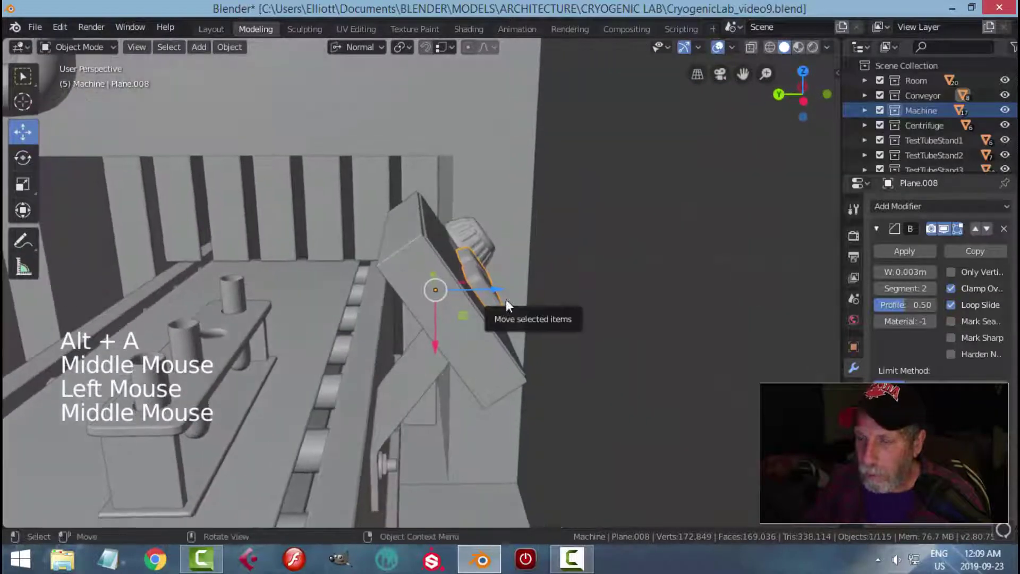
pyautogui.press('Tab')
pyautogui.press('a')
pyautogui.moveTo(530, 242)
pyautogui.mouseDown()
pyautogui.moveTo(547, 228)
pyautogui.moveTo(550, 239)
pyautogui.mouseUp()
pyautogui.moveTo(550, 239); pyautogui.dragTo(514, 298, button='middle')
# - Push both buttons back about 0.016 m along the normal into the panel and return to Object Mode with nothing selected
pyautogui.moveTo(512, 267); pyautogui.dragTo(509, 269)
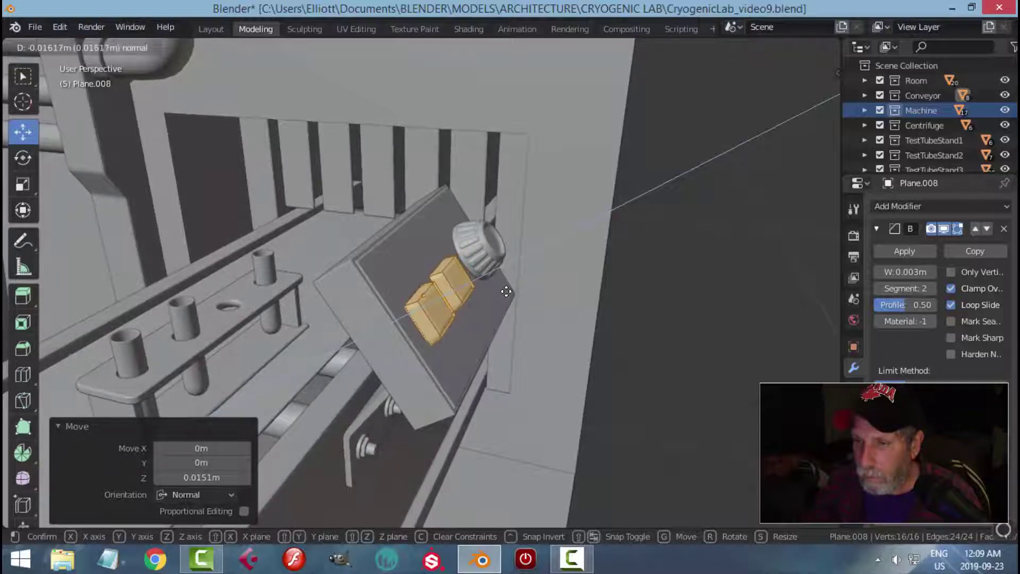
pyautogui.moveTo(507, 291); pyautogui.dragTo(507, 291)
pyautogui.hotkey('alt', 'a')
pyautogui.scroll(-2, 581, 315)
pyautogui.moveTo(582, 315); pyautogui.dragTo(421, 277, button='middle')
pyautogui.press('Tab')
pyautogui.hotkey('alt', 'a')
pyautogui.scroll(-3, 476, 318)
pyautogui.scroll(3, 418, 321)
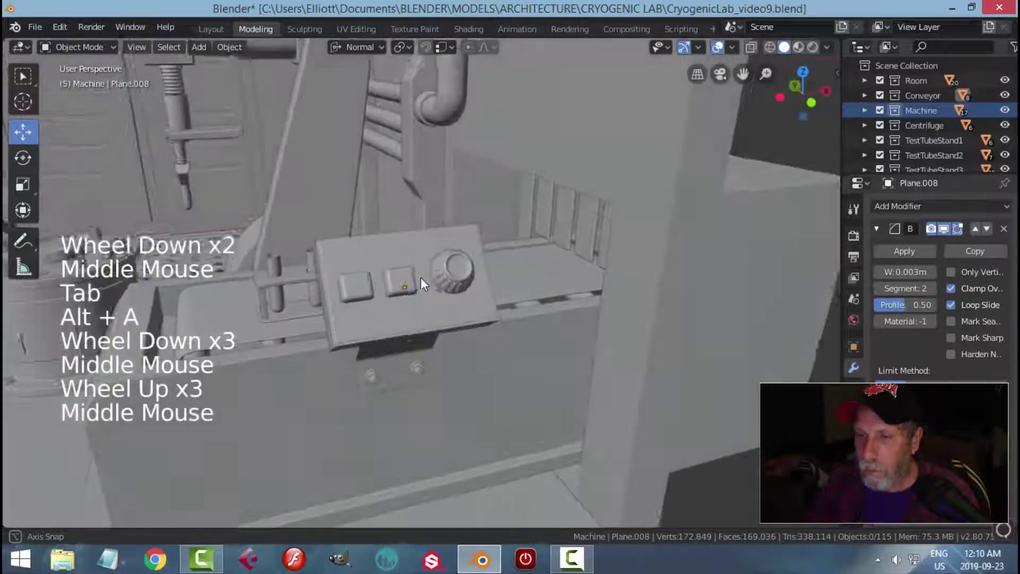
# - Duplicate the bolt at the conveyor base's near corner, raising the copy 0.26 m and moving it 0.386 m along X toward the control panel
pyautogui.scroll(-3, 334, 324)
pyautogui.keyDown('shift'); pyautogui.moveTo(333, 319); pyautogui.dragTo(467, 317, button='middle'); pyautogui.keyUp('shift')
pyautogui.click(397, 400)
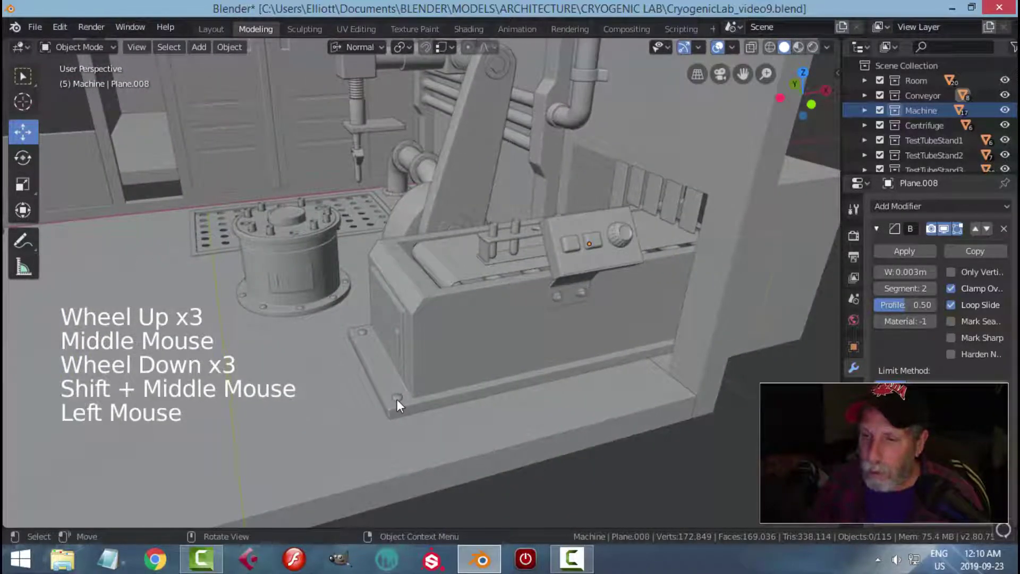
pyautogui.click(400, 398)
pyautogui.moveTo(399, 397); pyautogui.dragTo(517, 391, button='middle')
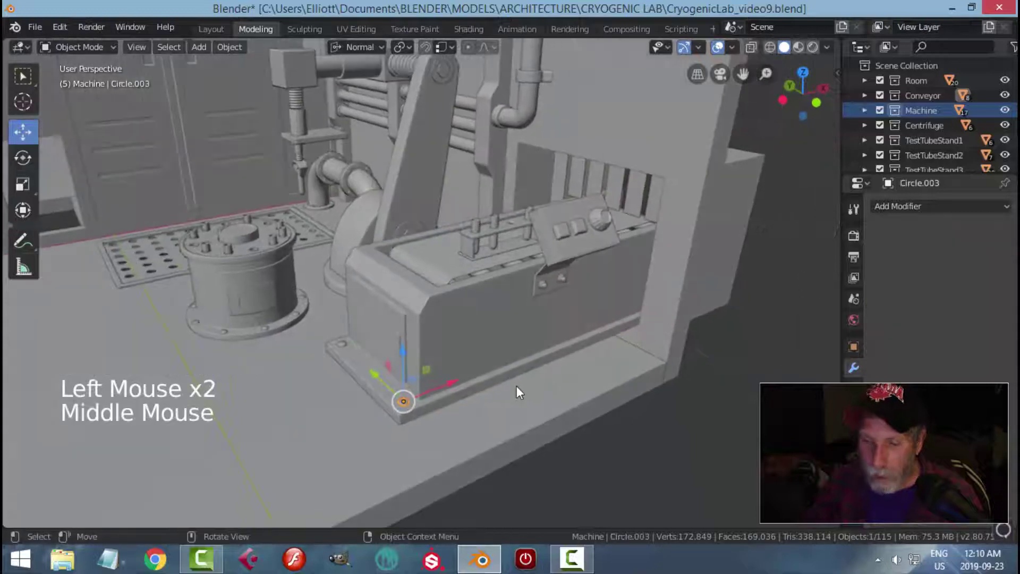
pyautogui.hotkey('shift', 'd')
pyautogui.moveTo(410, 353); pyautogui.dragTo(408, 236)
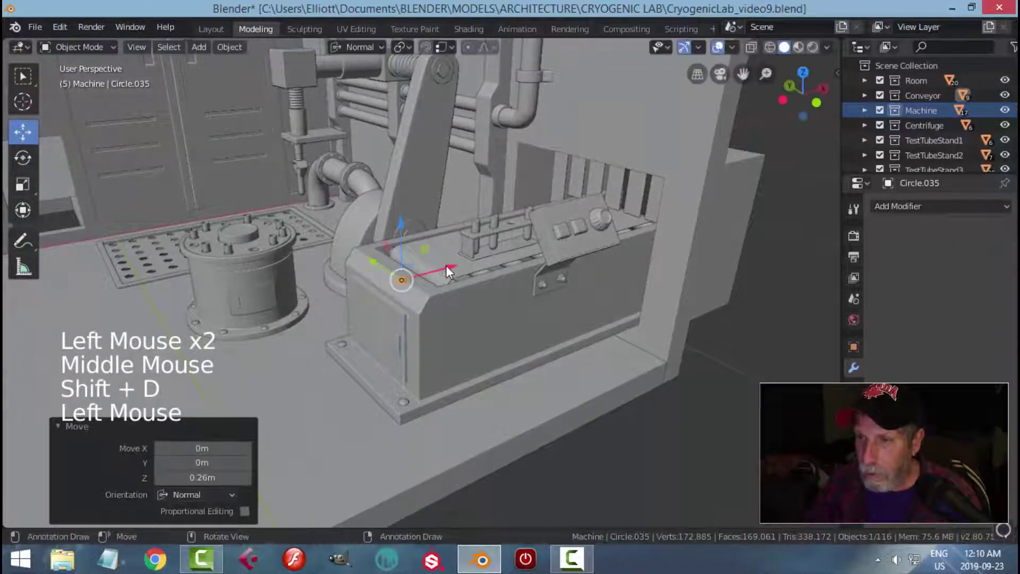
pyautogui.moveTo(445, 265); pyautogui.dragTo(551, 231)
pyautogui.click(678, 239)
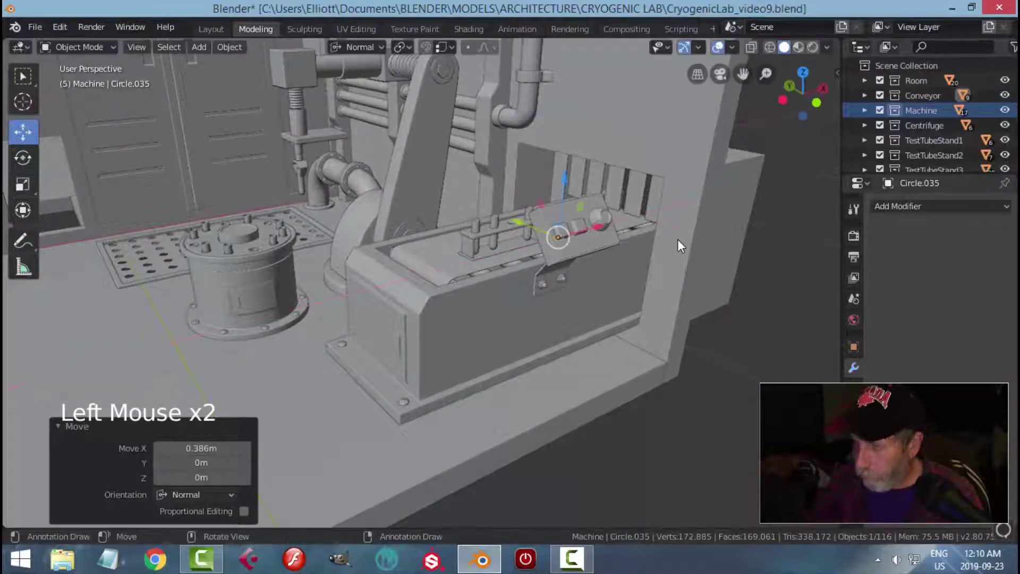
# - In the left orthographic view, move the copied bolt -0.0964 m in Y and 0.0301 m in Z onto the panel face
pyautogui.press('KP_Decimal')
pyautogui.scroll(-5, 677, 239)
pyautogui.press('ctrl+KP_3')
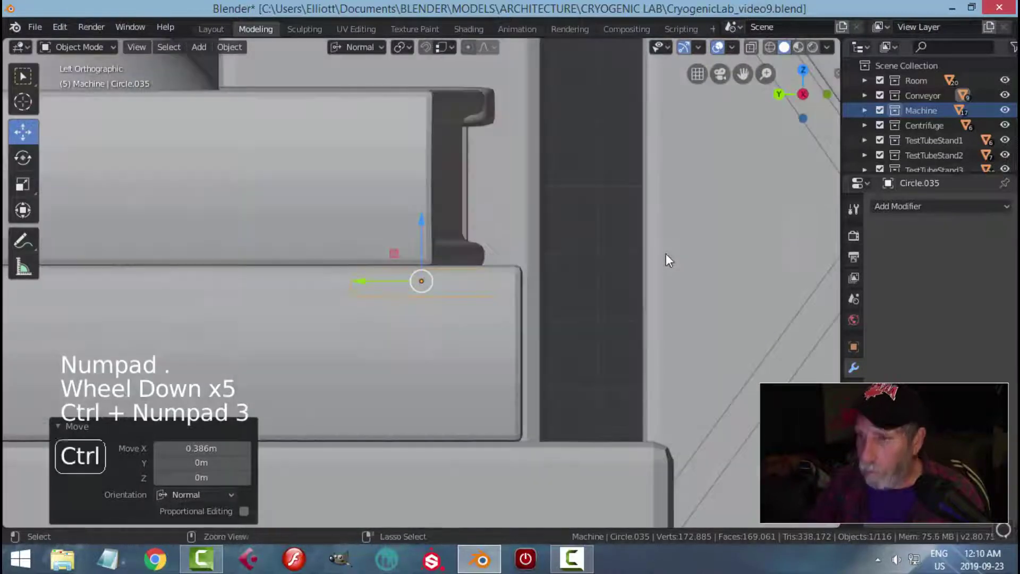
pyautogui.scroll(-4, 658, 257)
pyautogui.press('g')
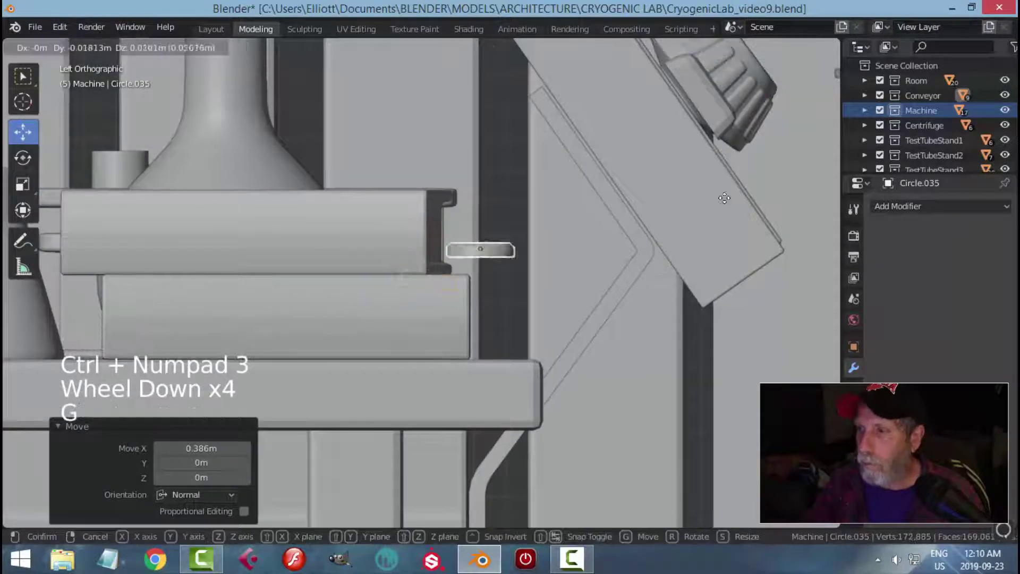
pyautogui.click(85, 164)
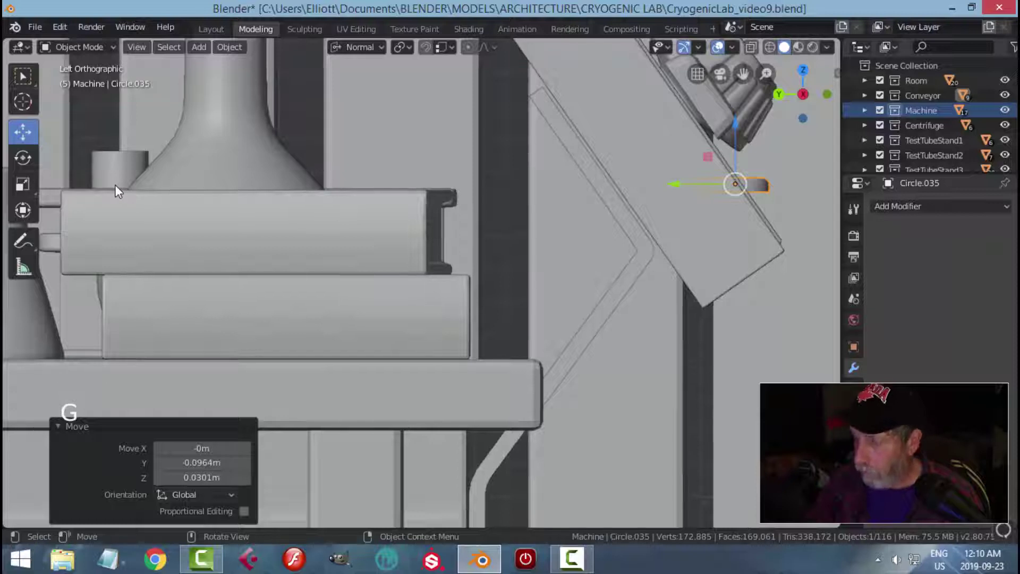
# - Rotate the bolt about 54° to match the panel's slope and move it -0.00573 m along the normal Y
pyautogui.press('KP_Decimal')
pyautogui.scroll(-5, 180, 279)
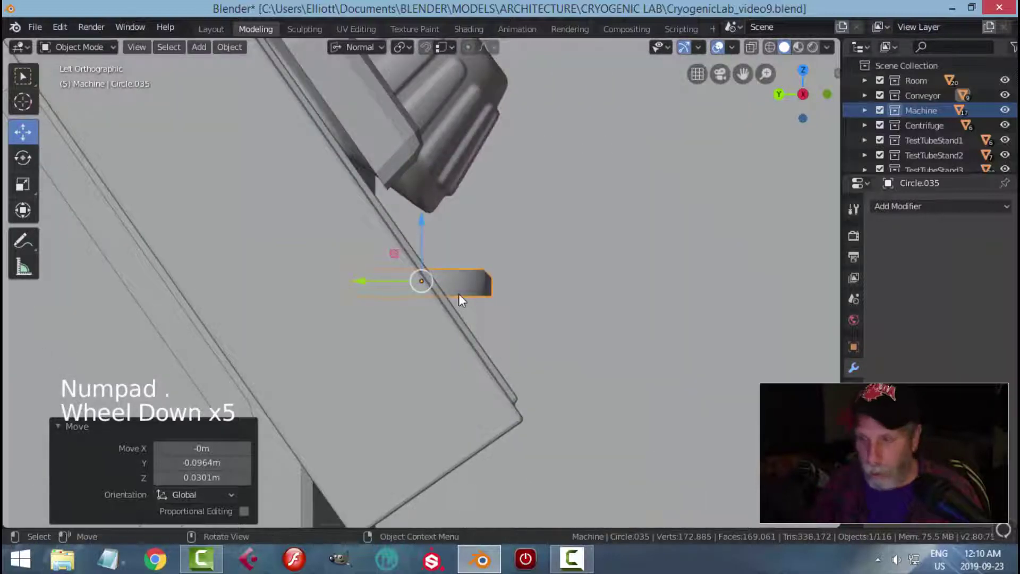
pyautogui.press('r')
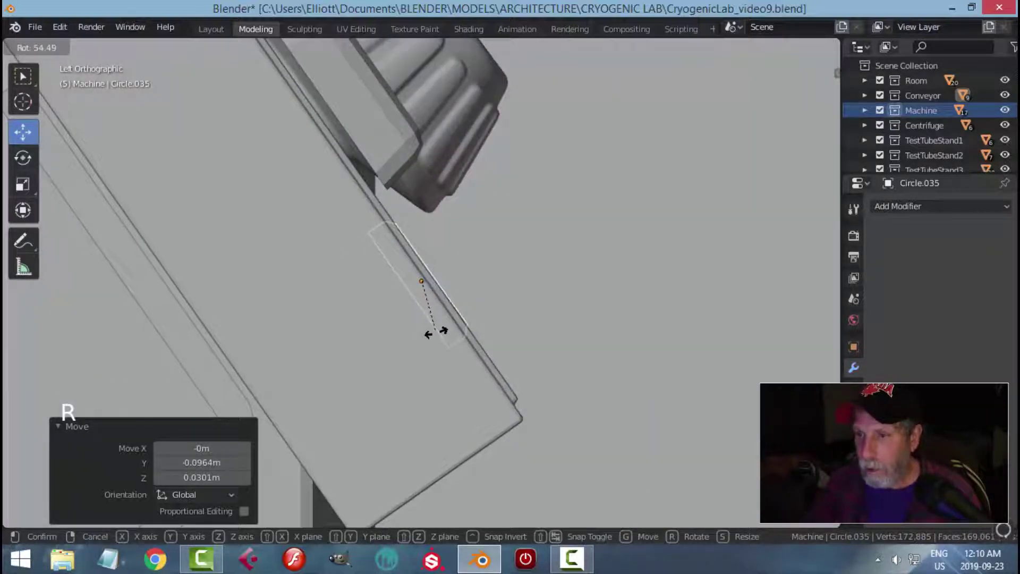
pyautogui.click(435, 333)
pyautogui.moveTo(456, 252); pyautogui.dragTo(575, 270)
# - Move the bolt 0.0419 m along the normal X to the panel's corner below the knob, scale it to 0.738 and adjust its height
pyautogui.moveTo(481, 305); pyautogui.dragTo(433, 320, button='middle')
pyautogui.scroll(-2, 433, 321)
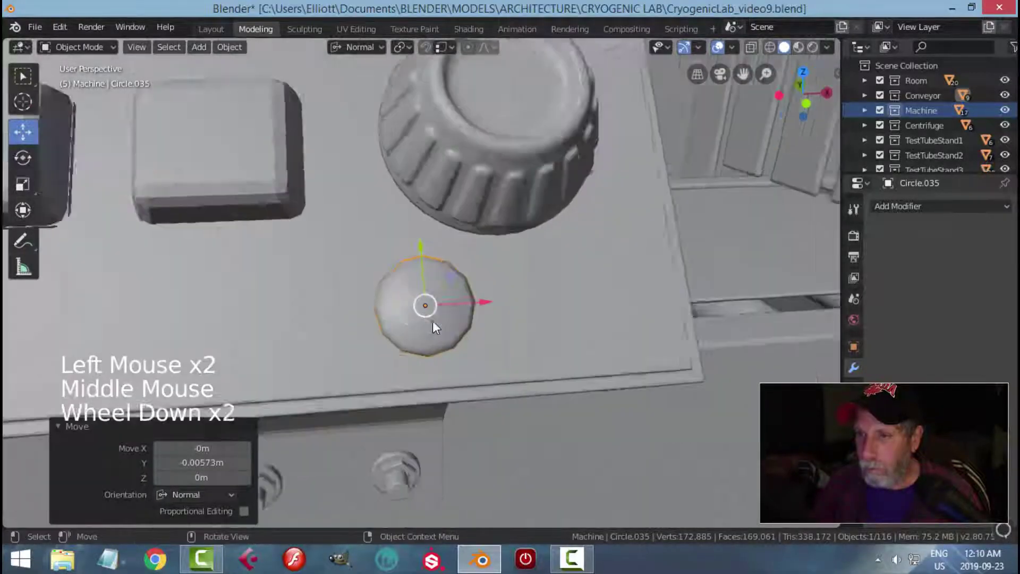
pyautogui.scroll(-2, 483, 296)
pyautogui.moveTo(483, 297); pyautogui.dragTo(630, 295)
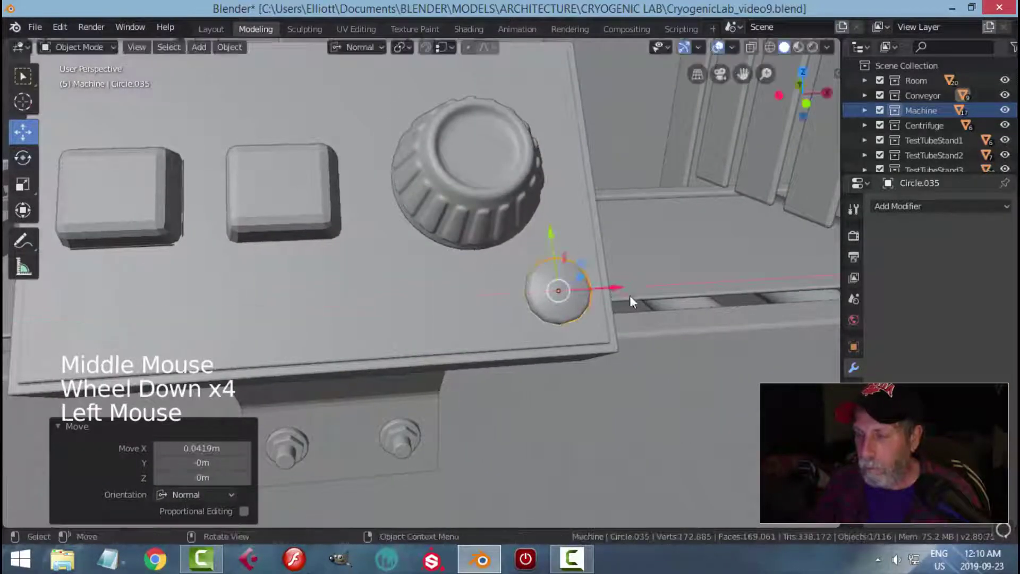
pyautogui.moveTo(630, 295); pyautogui.dragTo(659, 282, button='middle')
pyautogui.press('s')
pyautogui.click(592, 287)
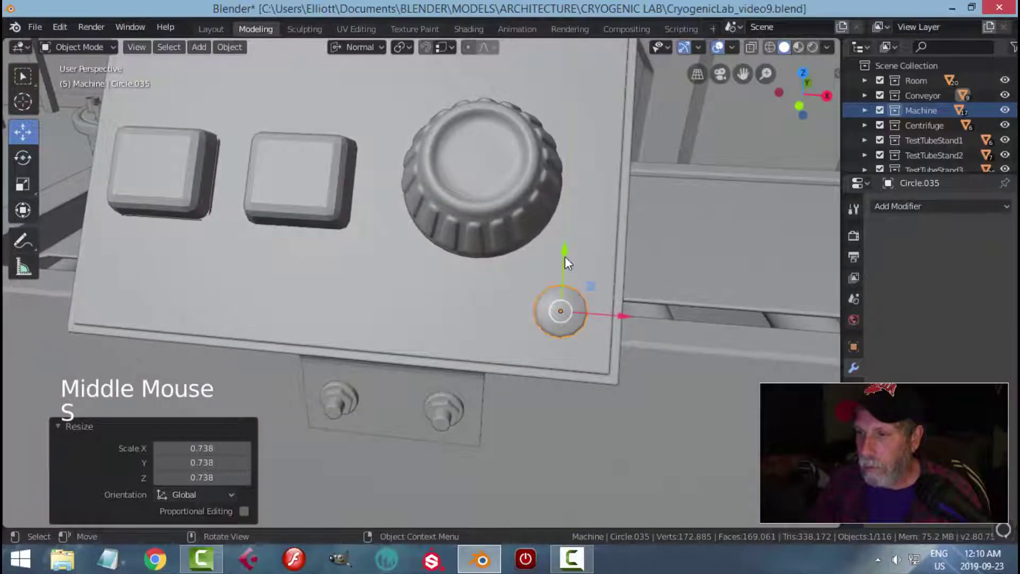
pyautogui.moveTo(565, 257); pyautogui.dragTo(565, 256)
# - Adjust the bolt's depth along the normal so it sits against the panel face, leaving nothing selected
pyautogui.scroll(-4, 617, 311)
pyautogui.moveTo(617, 311); pyautogui.dragTo(488, 312, button='middle')
pyautogui.hotkey('alt', 'a')
pyautogui.scroll(5, 539, 305)
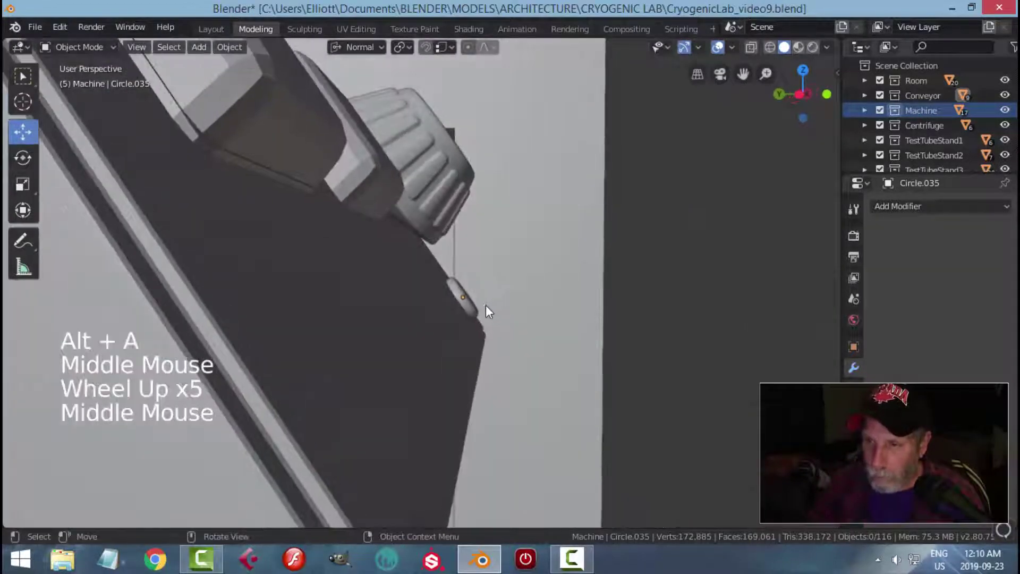
pyautogui.scroll(2, 481, 295)
pyautogui.click(476, 296)
pyautogui.click(516, 272)
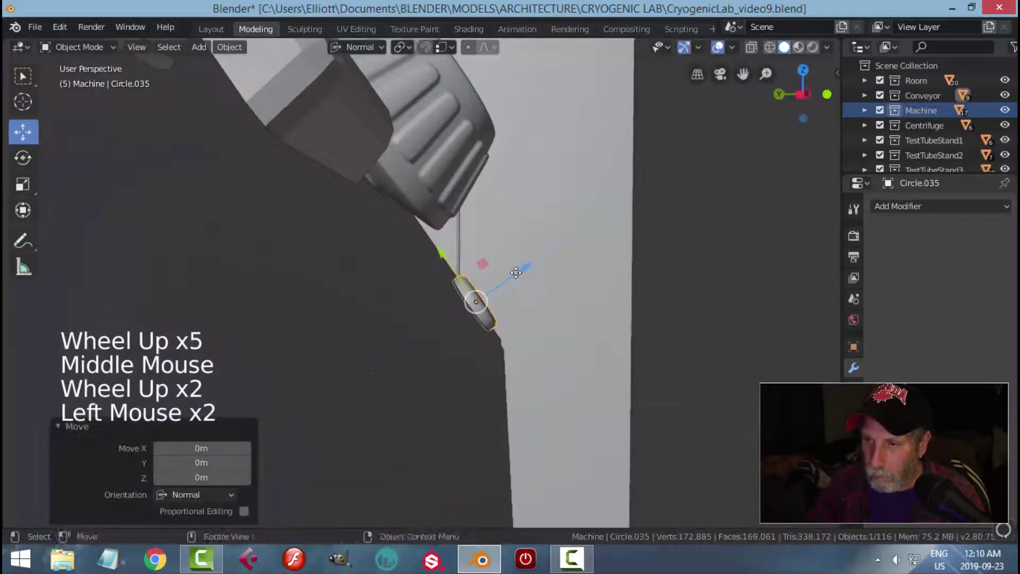
pyautogui.hotkey('alt', 'a')
pyautogui.scroll(-2, 581, 298)
pyautogui.moveTo(581, 298); pyautogui.dragTo(470, 345, button='middle')
pyautogui.scroll(-5, 557, 349)
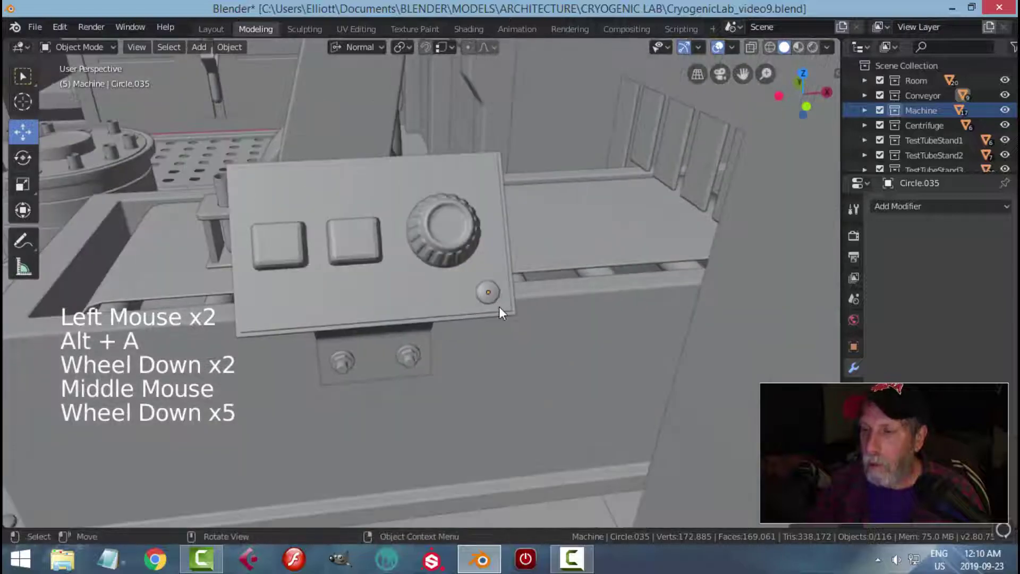
# - Duplicate the corner bolt and move the copy about 0.14 m along the normal X to the panel's other lower corner
pyautogui.click(489, 293)
pyautogui.hotkey('shift', 'd')
pyautogui.click(488, 292)
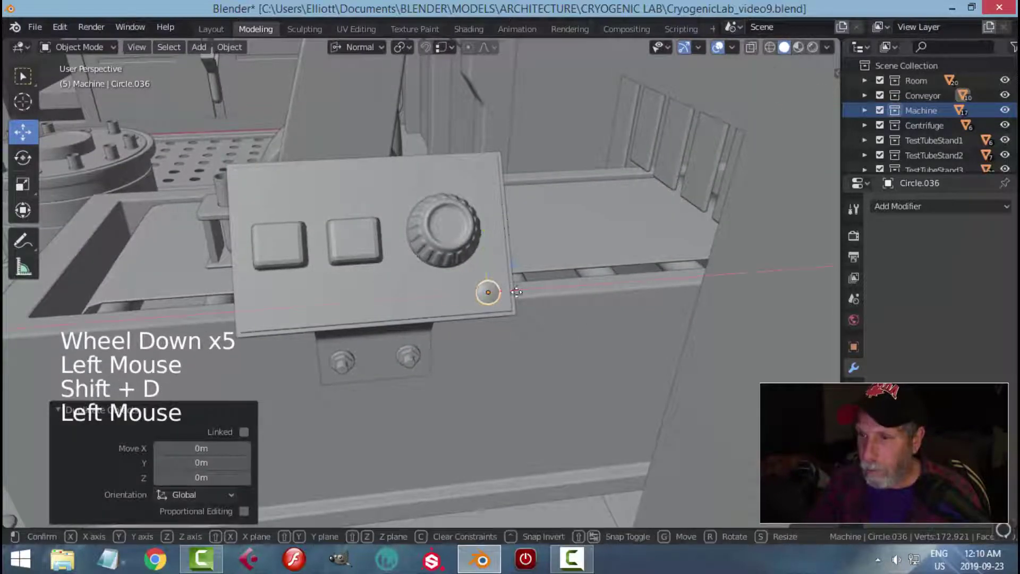
pyautogui.moveTo(547, 288); pyautogui.dragTo(328, 337)
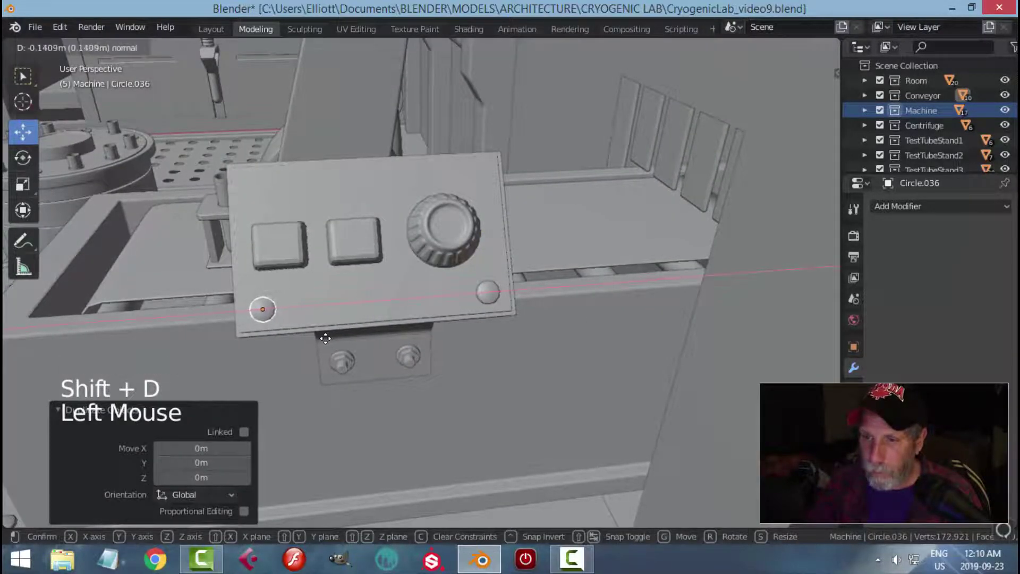
pyautogui.click(325, 339)
# - Duplicate both lower corner bolts up to the panel's two upper corners, leaving nothing selected
pyautogui.keyDown('shift'); pyautogui.click(496, 294); pyautogui.keyUp('shift')
pyautogui.moveTo(497, 293); pyautogui.dragTo(553, 343, button='middle')
pyautogui.hotkey('shift', 'd')
pyautogui.moveTo(383, 263); pyautogui.dragTo(324, 148)
pyautogui.hotkey('alt', 'a')
pyautogui.click(393, 321)
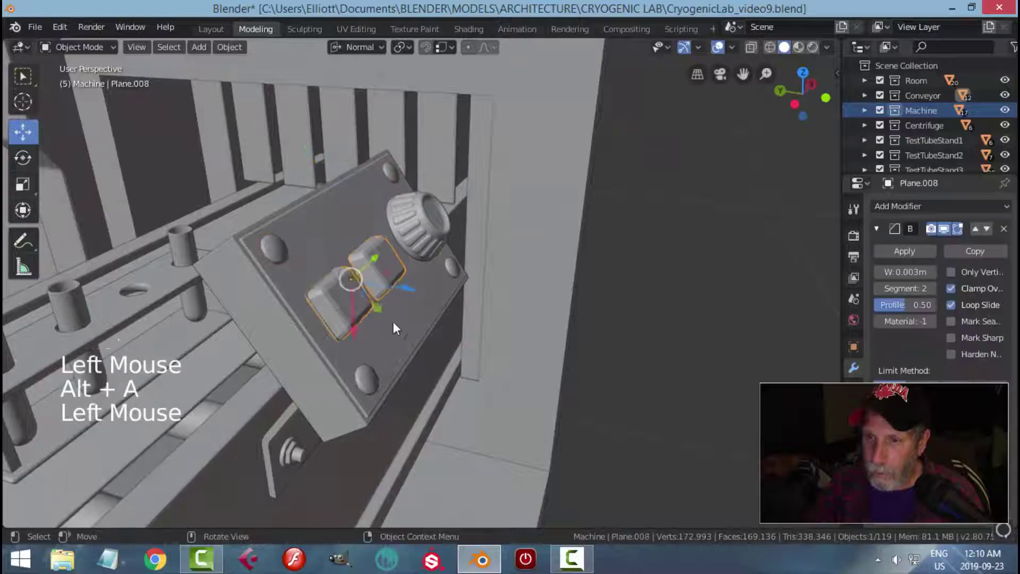
pyautogui.moveTo(393, 321); pyautogui.dragTo(381, 371, button='middle')
pyautogui.hotkey('alt', 'a')
# - Examine the detailed control panel on the conveyor from several distances and angles
pyautogui.scroll(-3, 431, 324)
pyautogui.scroll(-7, 381, 372)
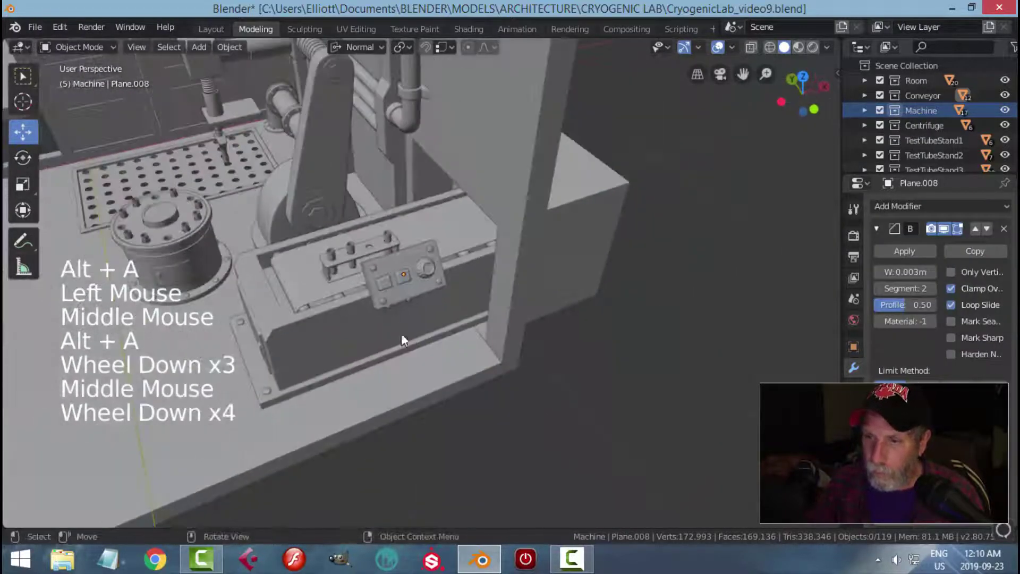
pyautogui.moveTo(370, 337); pyautogui.dragTo(445, 349, button='middle')
pyautogui.scroll(4, 413, 334)
pyautogui.scroll(2, 417, 336)
pyautogui.scroll(-2, 461, 319)
pyautogui.scroll(-3, 393, 369)
pyautogui.scroll(-1, 392, 362)
pyautogui.scroll(-2, 382, 348)
pyautogui.scroll(4, 446, 347)
pyautogui.scroll(3, 446, 346)
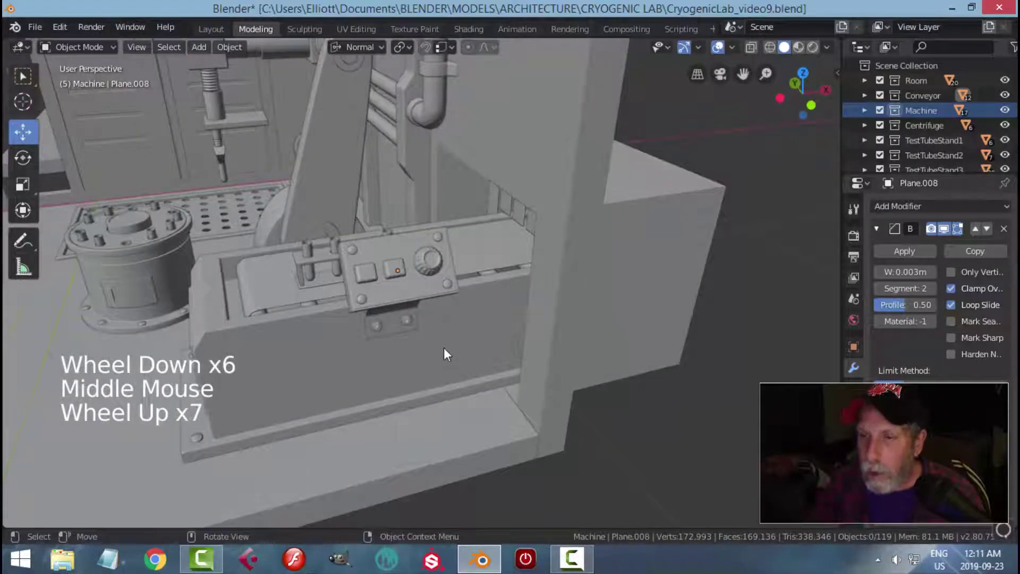
pyautogui.scroll(1, 437, 326)
pyautogui.scroll(-2, 425, 324)
# - Select the knob, the buttons, the four corner bolts, the panel, and the bracket with its two bolts together
pyautogui.click(428, 266)
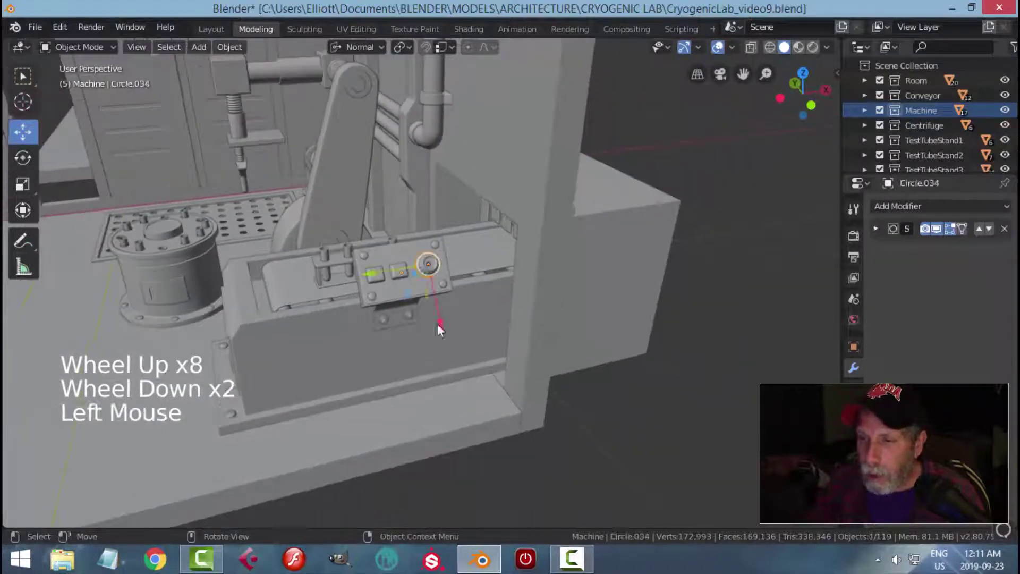
pyautogui.moveTo(438, 327); pyautogui.dragTo(478, 368, button='middle')
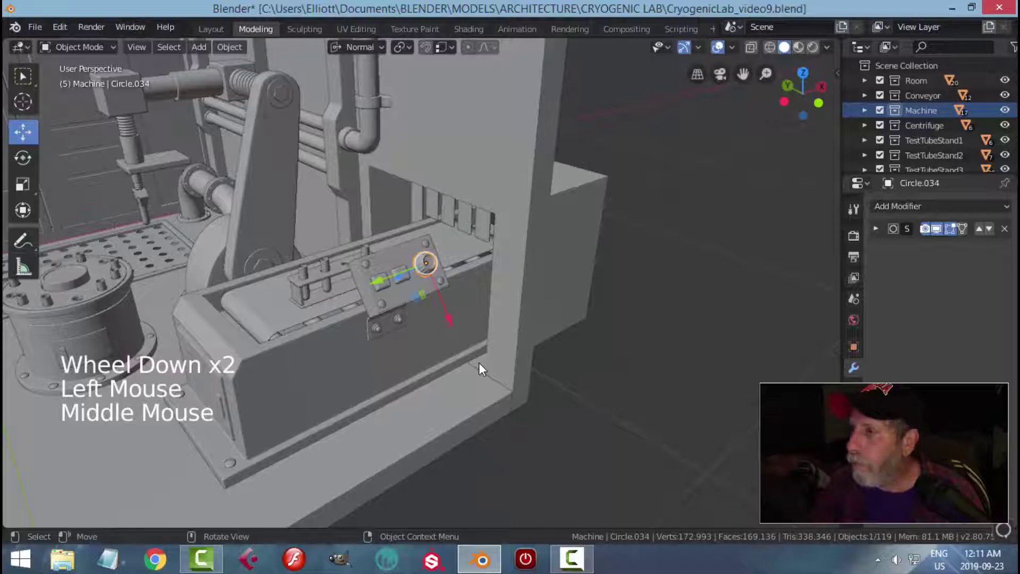
pyautogui.scroll(2, 412, 336)
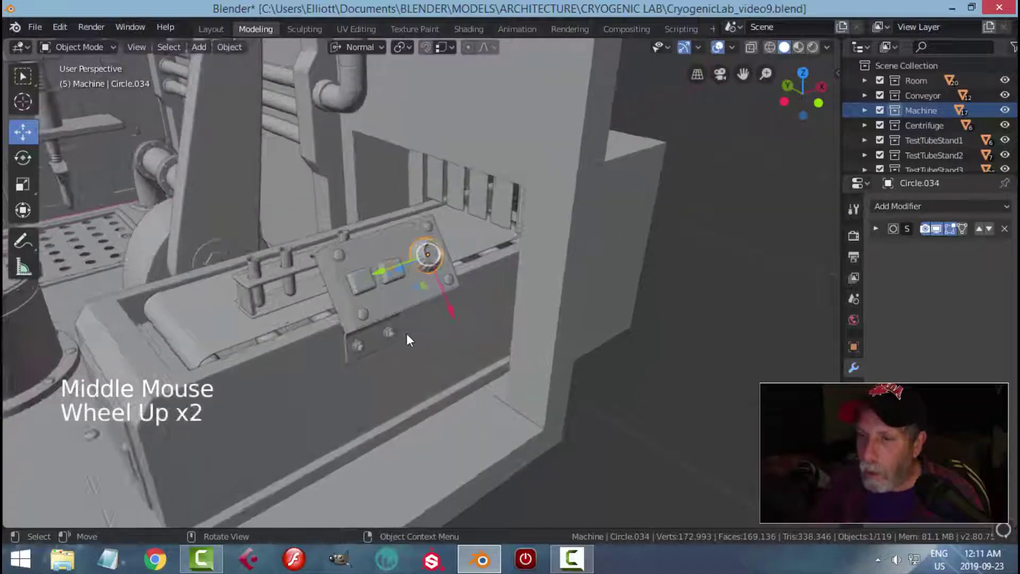
pyautogui.keyDown('shift'); pyautogui.click(372, 283); pyautogui.keyUp('shift')
pyautogui.keyDown('shift'); pyautogui.click(340, 255); pyautogui.keyUp('shift')
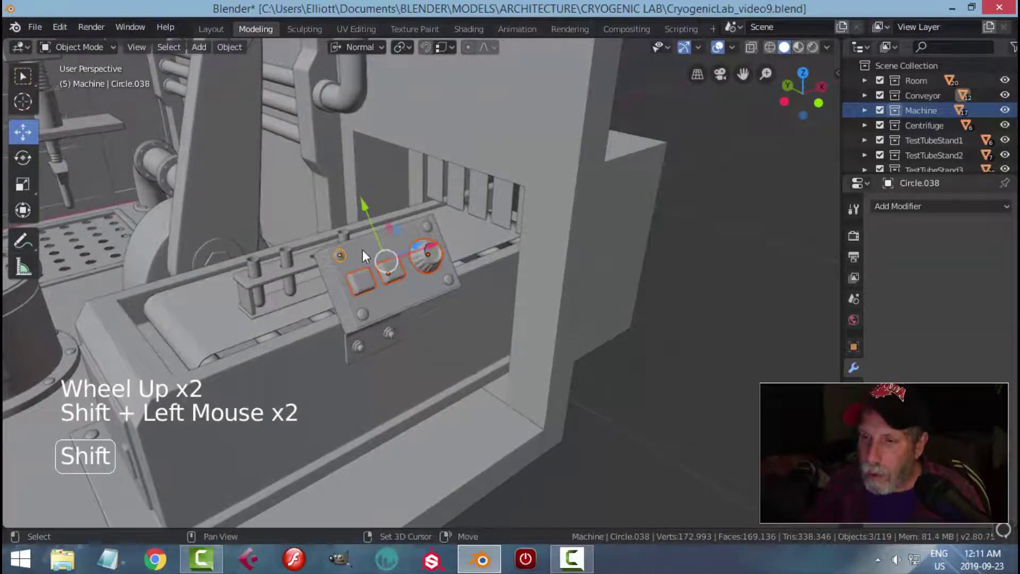
pyautogui.keyDown('shift'); pyautogui.click(430, 227); pyautogui.keyUp('shift')
pyautogui.keyDown('shift'); pyautogui.click(449, 280); pyautogui.keyUp('shift')
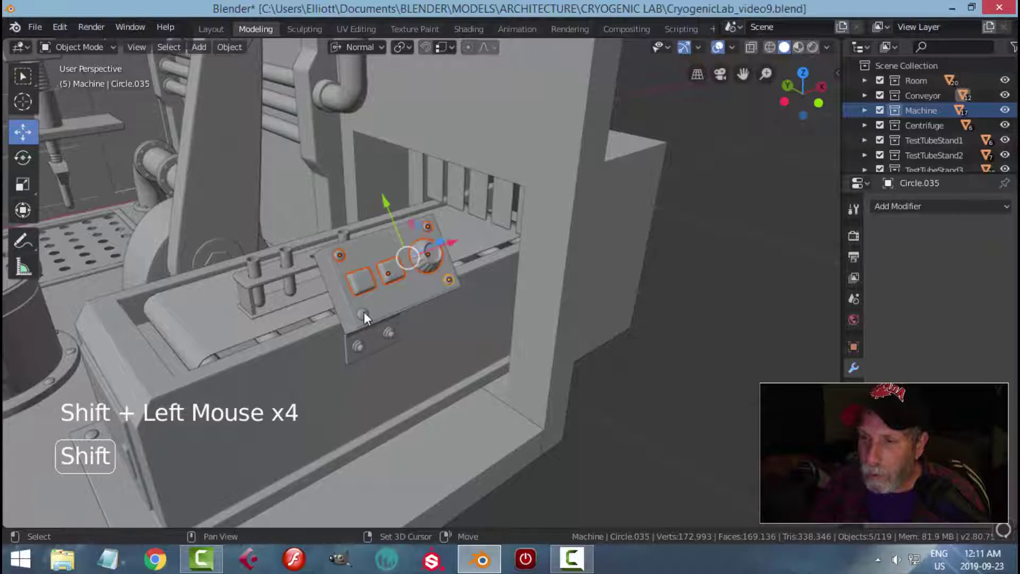
pyautogui.keyDown('shift'); pyautogui.click(364, 313); pyautogui.keyUp('shift')
pyautogui.keyDown('shift'); pyautogui.click(401, 305); pyautogui.keyUp('shift')
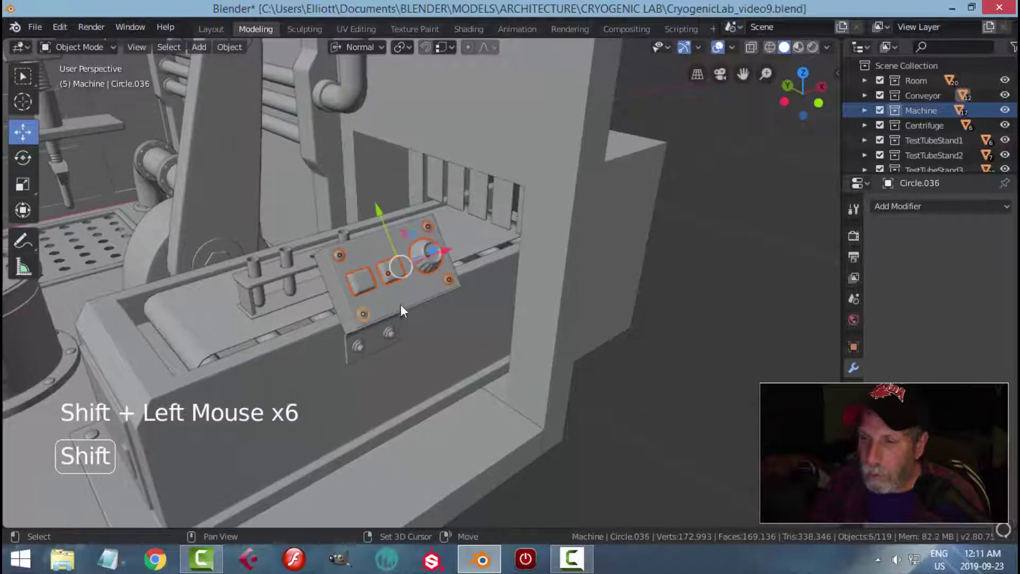
pyautogui.keyDown('shift'); pyautogui.click(359, 347); pyautogui.keyUp('shift')
pyautogui.keyDown('shift'); pyautogui.click(390, 334); pyautogui.keyUp('shift')
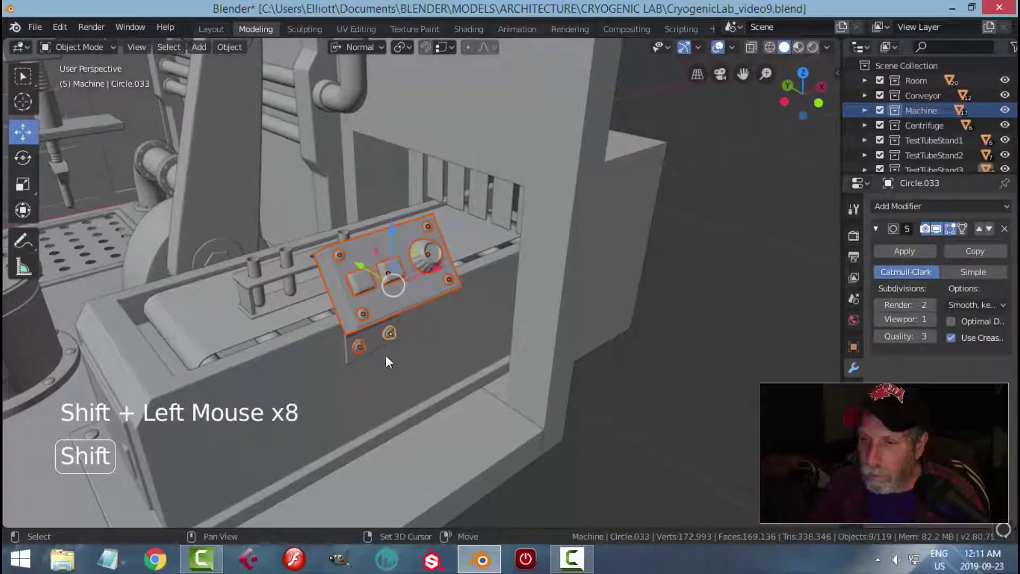
pyautogui.keyDown('shift'); pyautogui.click(370, 333); pyautogui.keyUp('shift')
# - Move the selected control panel parts into a new collection named ConveyorControls
pyautogui.rightClick(370, 333)
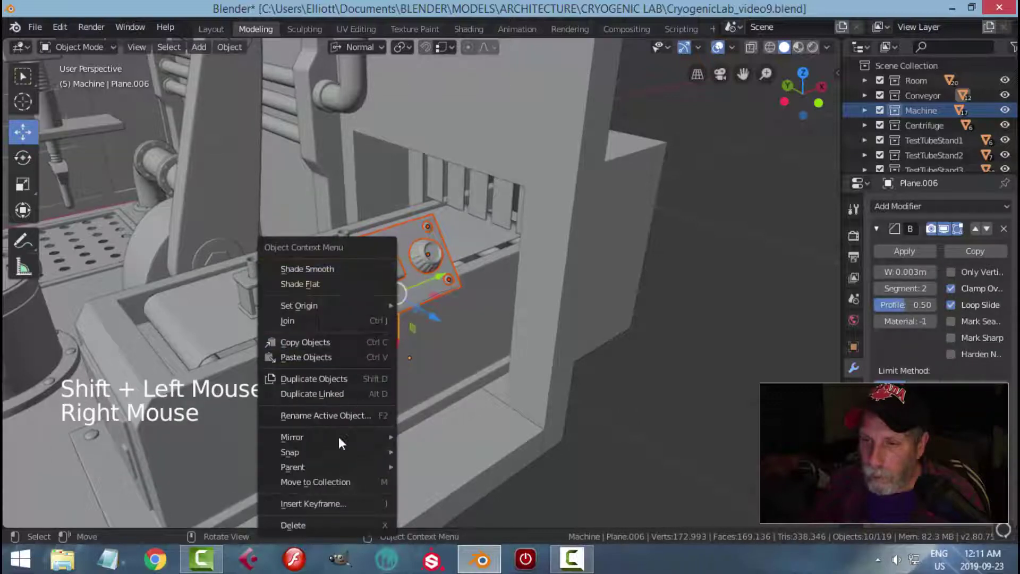
pyautogui.click(333, 481)
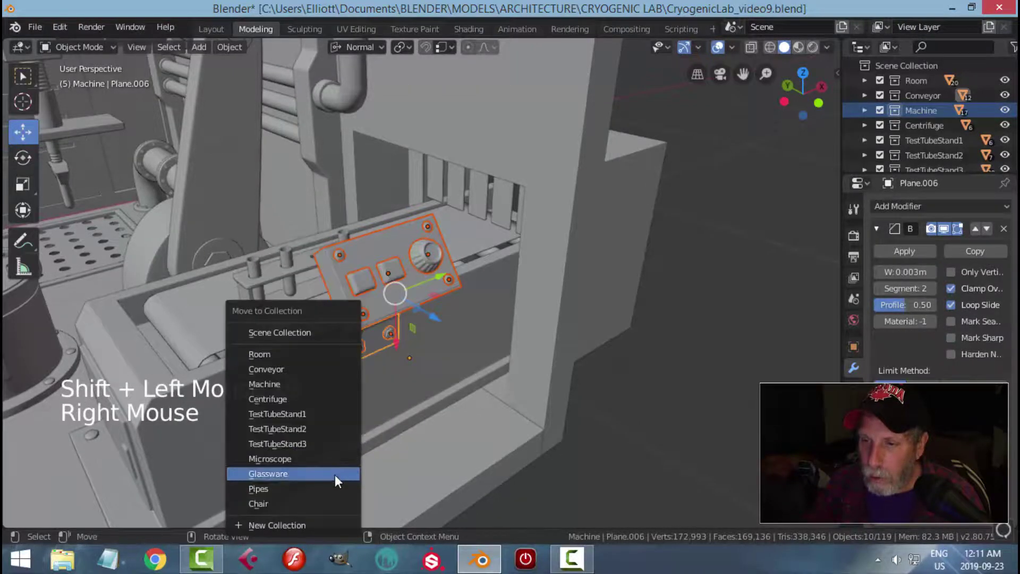
pyautogui.click(305, 525)
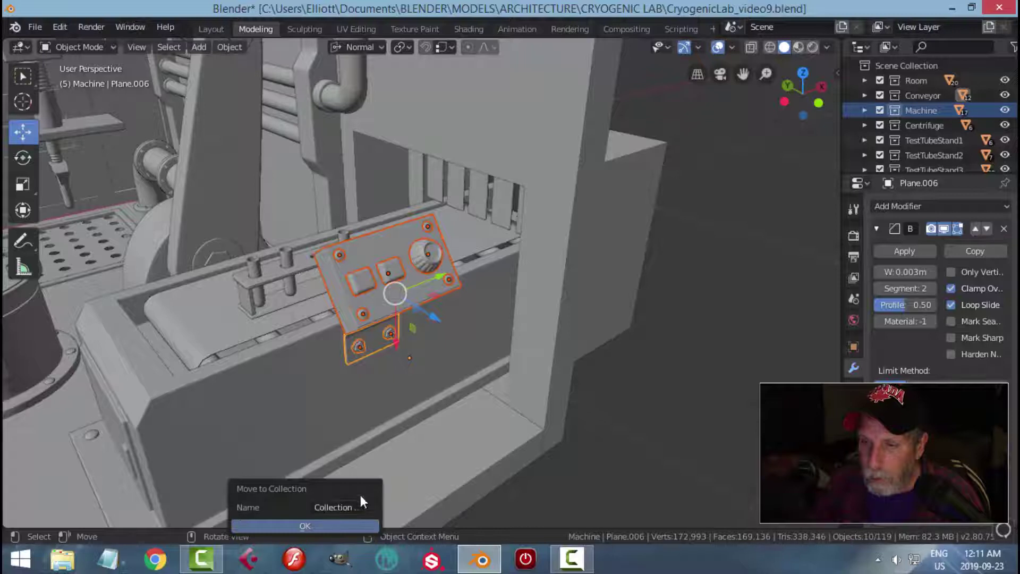
pyautogui.write('Conveyor')
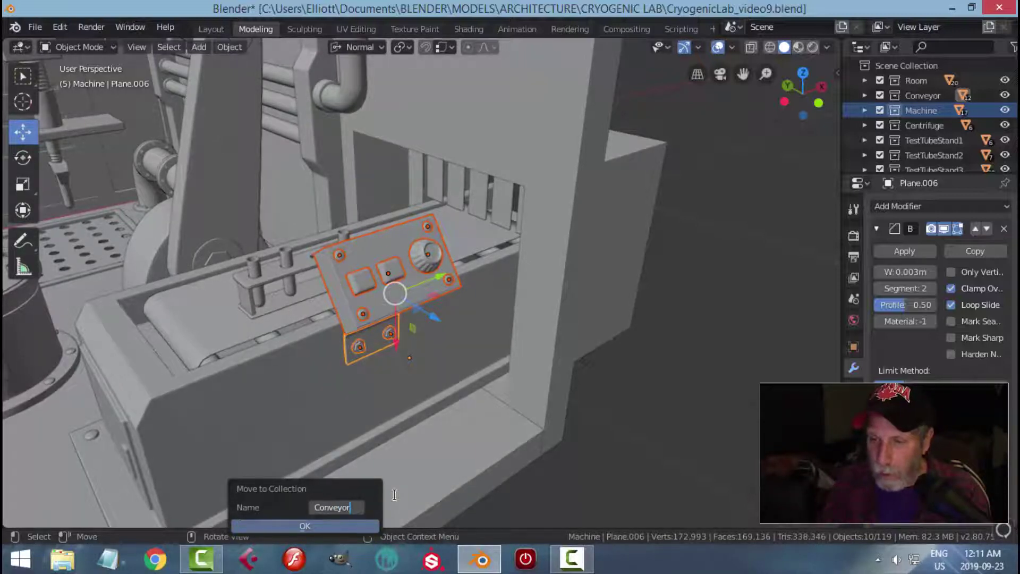
pyautogui.write('Contr')
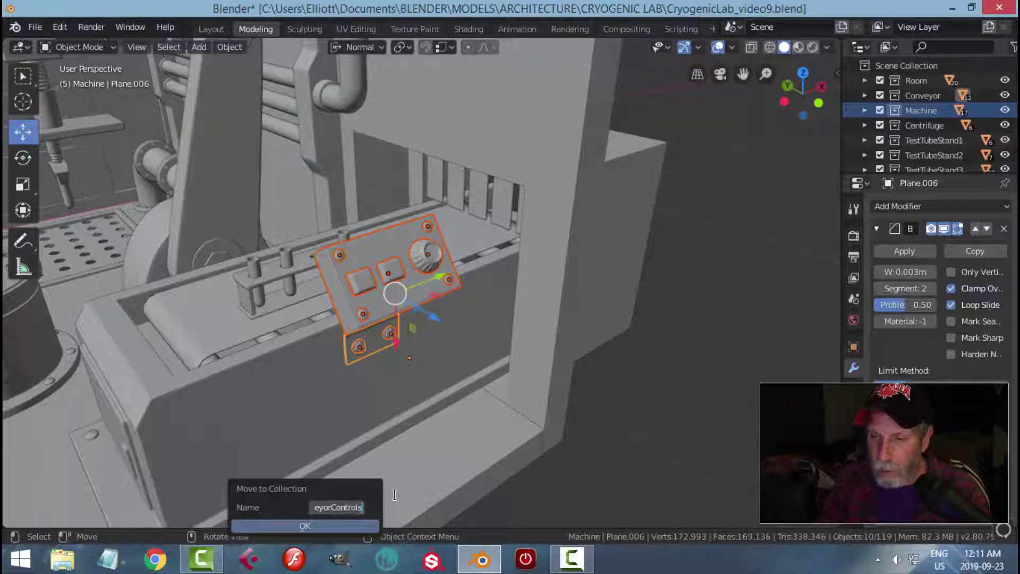
pyautogui.write('ols')
pyautogui.press('Return')
pyautogui.click(344, 528)
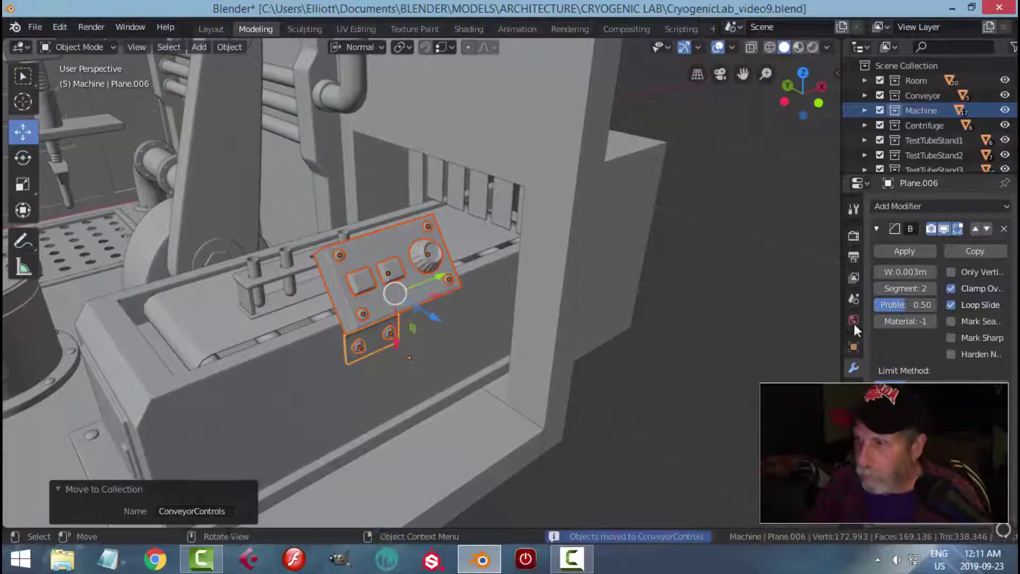
# - Enlarge the collection list and expand the ConveyorControls collection to check its contents
pyautogui.moveTo(950, 176); pyautogui.dragTo(936, 227)
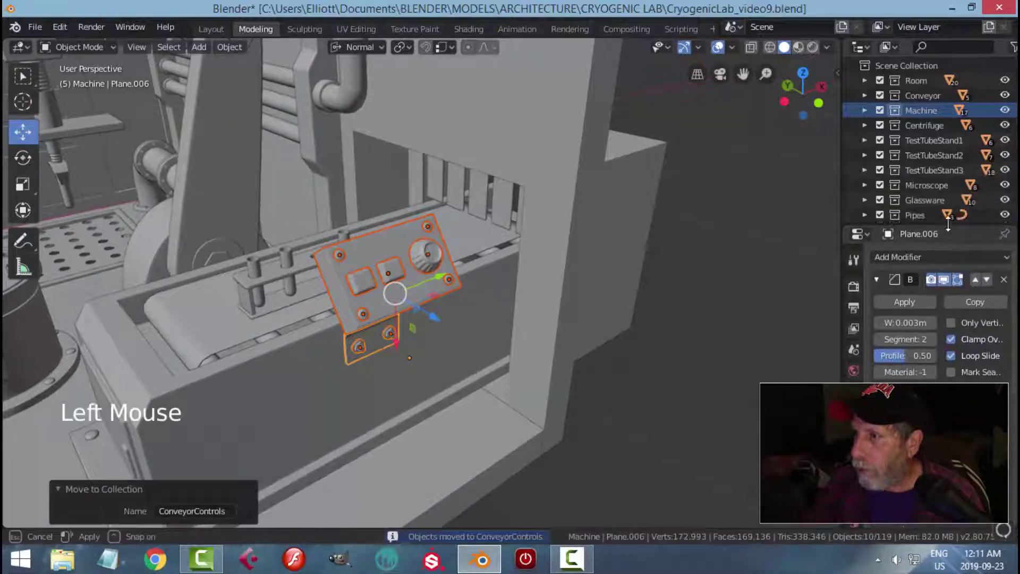
pyautogui.scroll(-3, 918, 185)
pyautogui.click(865, 154)
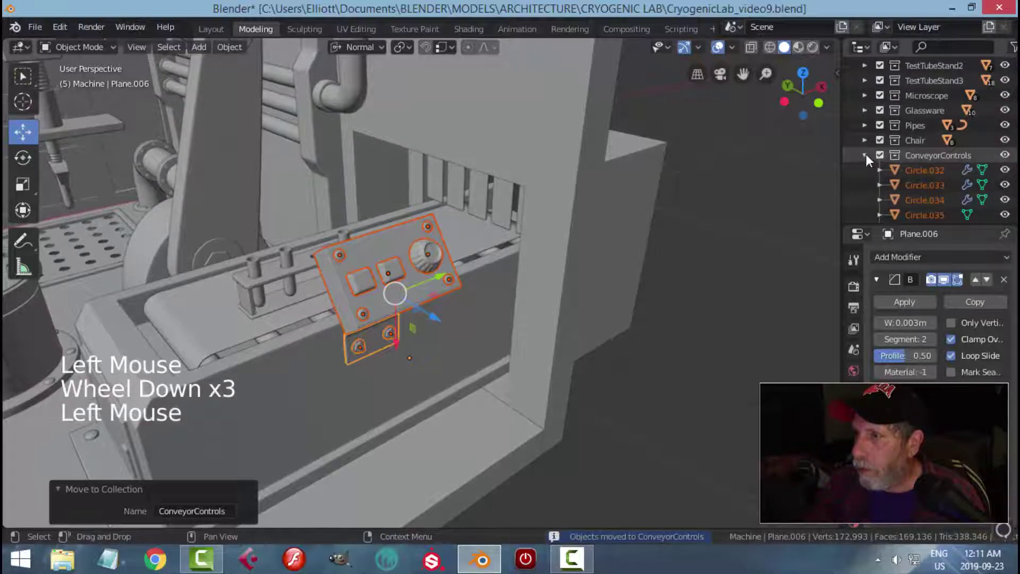
# - Nest the ConveyorControls collection inside the Conveyor collection and toggle Conveyor's visibility off and on to check the grouping
pyautogui.scroll(2, 949, 177)
pyautogui.scroll(-3, 948, 181)
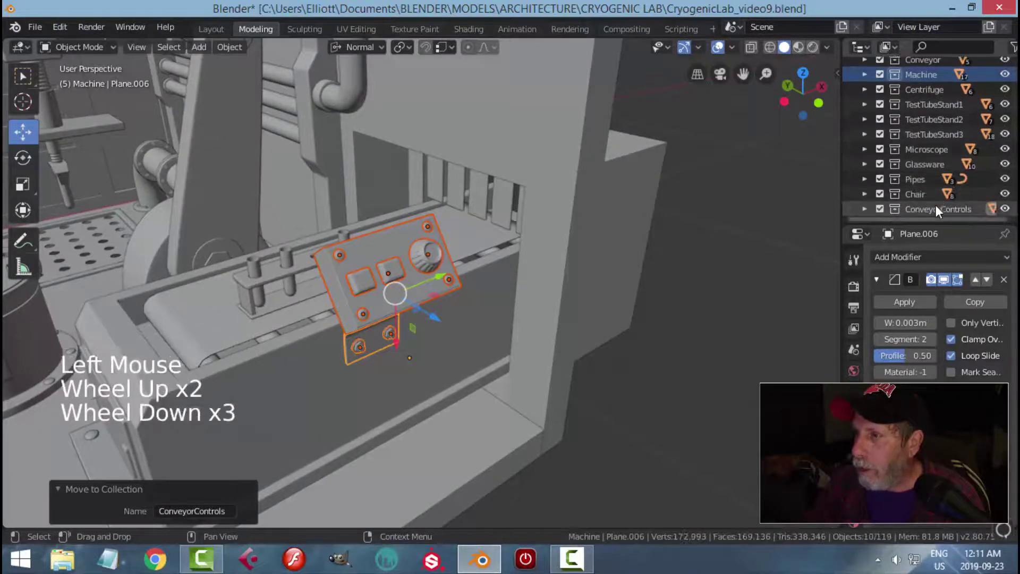
pyautogui.moveTo(936, 206); pyautogui.dragTo(919, 62)
pyautogui.click(880, 75)
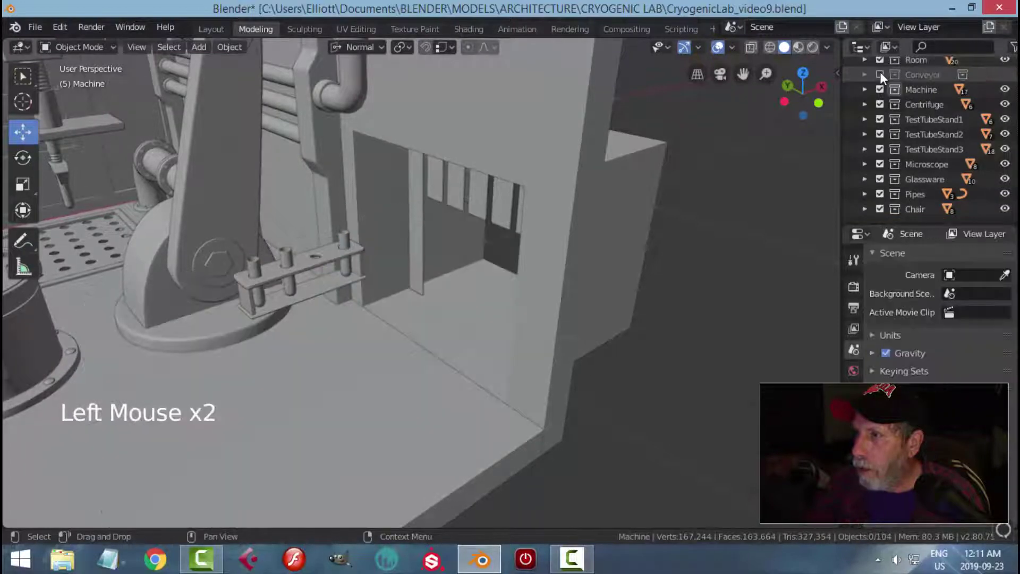
pyautogui.click(880, 75)
pyautogui.click(867, 75)
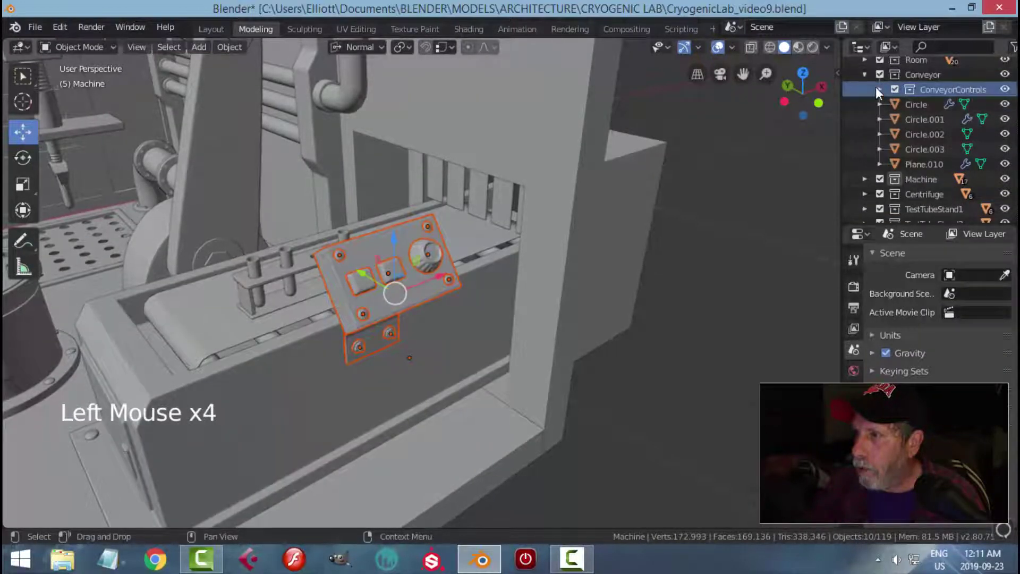
# - Make ConveyorControls the active collection, slide its selected panel parts along the conveyor away from the wall, and deselect everything
pyautogui.click(879, 90)
pyautogui.click(881, 88)
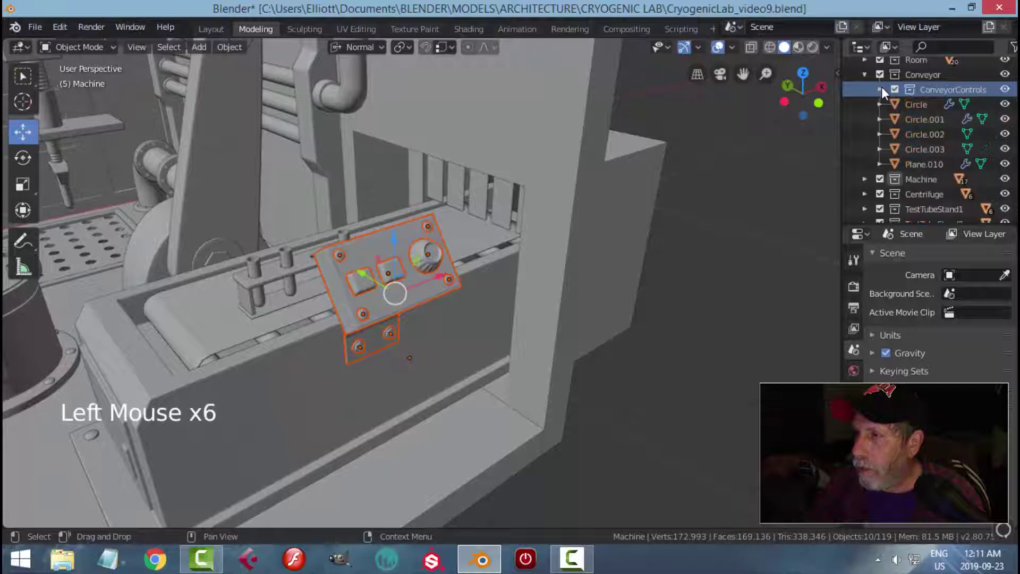
pyautogui.click(936, 93)
pyautogui.rightClick(935, 90)
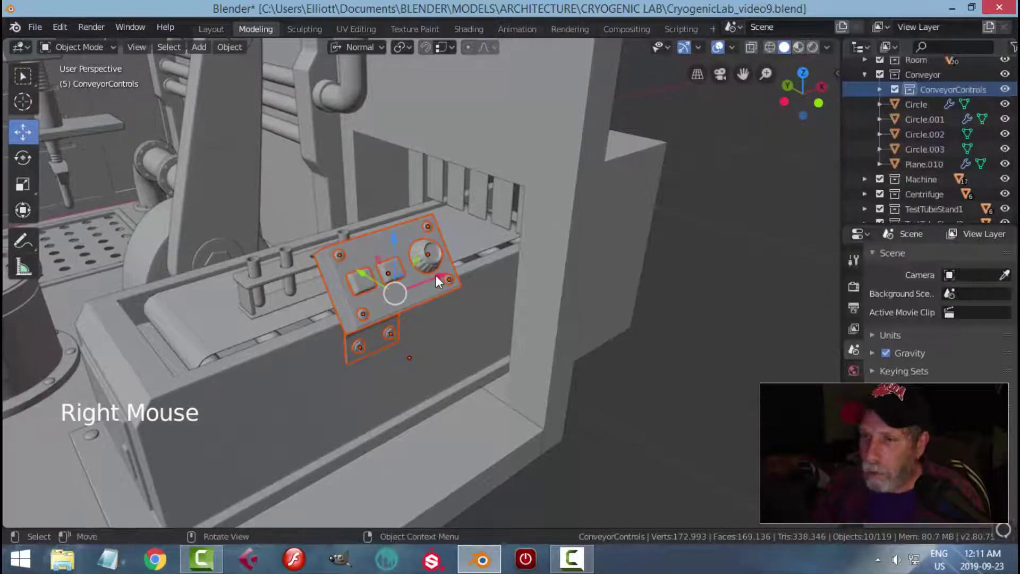
pyautogui.moveTo(436, 275); pyautogui.dragTo(351, 296)
pyautogui.scroll(-4, 431, 299)
pyautogui.hotkey('alt', 'a')
# - Select all objects of the ConveyorControls collection, slide them along the conveyor toward the wall, and clear the selection
pyautogui.scroll(-3, 409, 314)
pyautogui.moveTo(400, 323); pyautogui.dragTo(457, 319, button='middle')
pyautogui.scroll(2, 393, 325)
pyautogui.scroll(-3, 480, 268)
pyautogui.scroll(1, 460, 342)
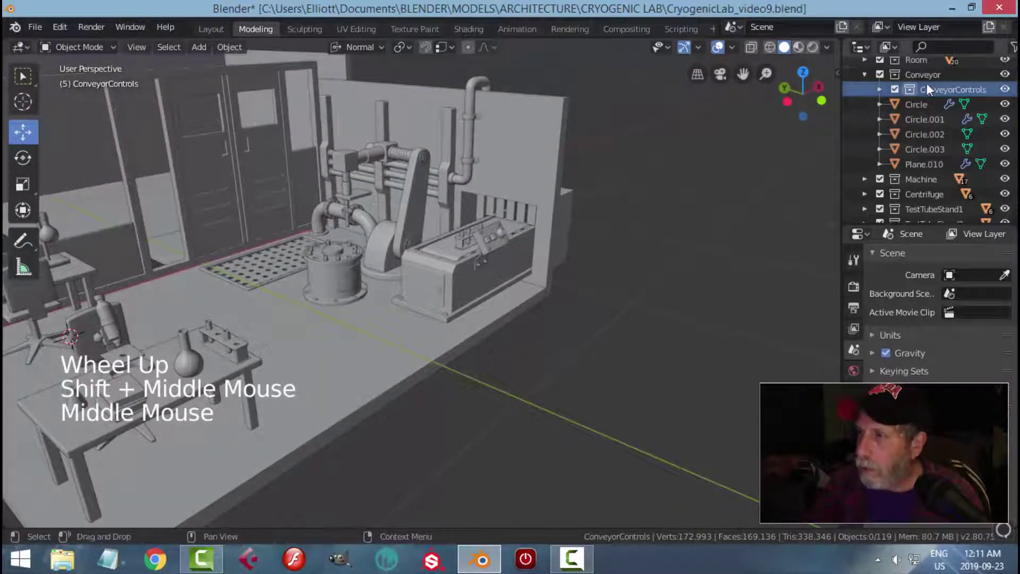
pyautogui.rightClick(939, 93)
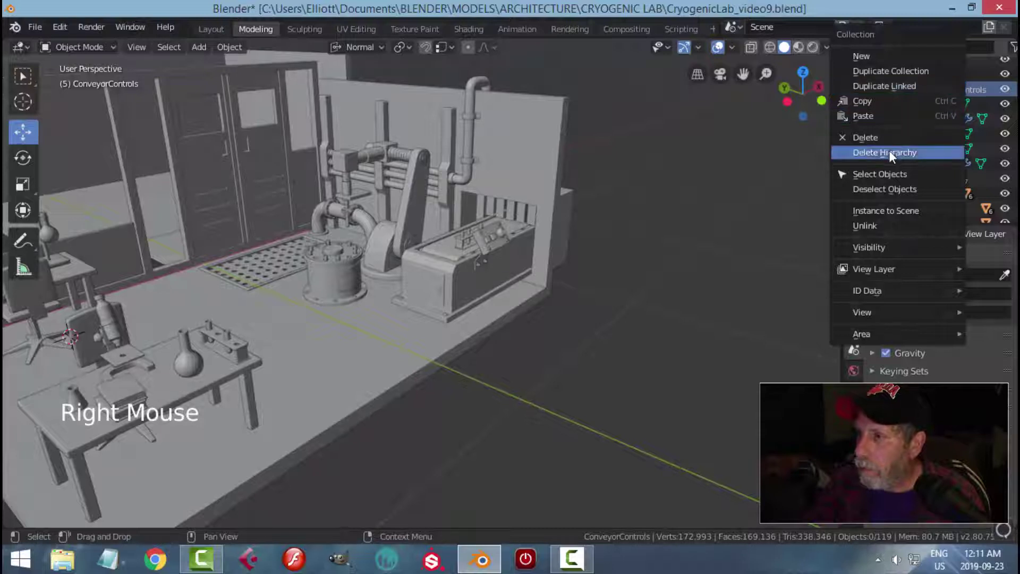
pyautogui.click(885, 173)
pyautogui.moveTo(525, 228); pyautogui.dragTo(552, 231)
pyautogui.hotkey('alt', 'a')
# - Reselect the ConveyorControls objects, move them -0.027 m along their normal X axis, and deselect everything
pyautogui.moveTo(569, 247); pyautogui.dragTo(521, 254, button='middle')
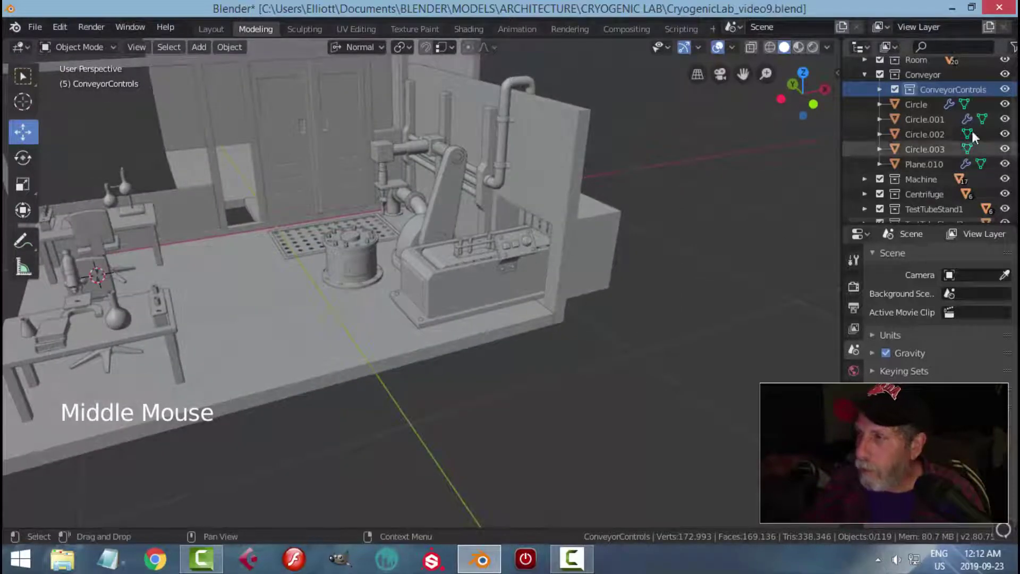
pyautogui.rightClick(948, 88)
pyautogui.click(898, 174)
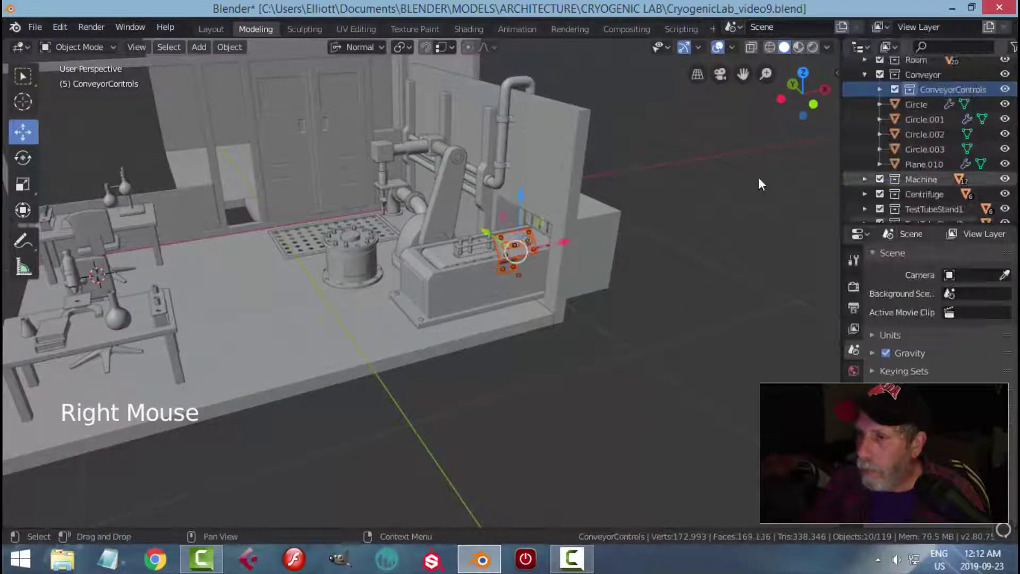
pyautogui.scroll(3, 651, 214)
pyautogui.click(643, 216)
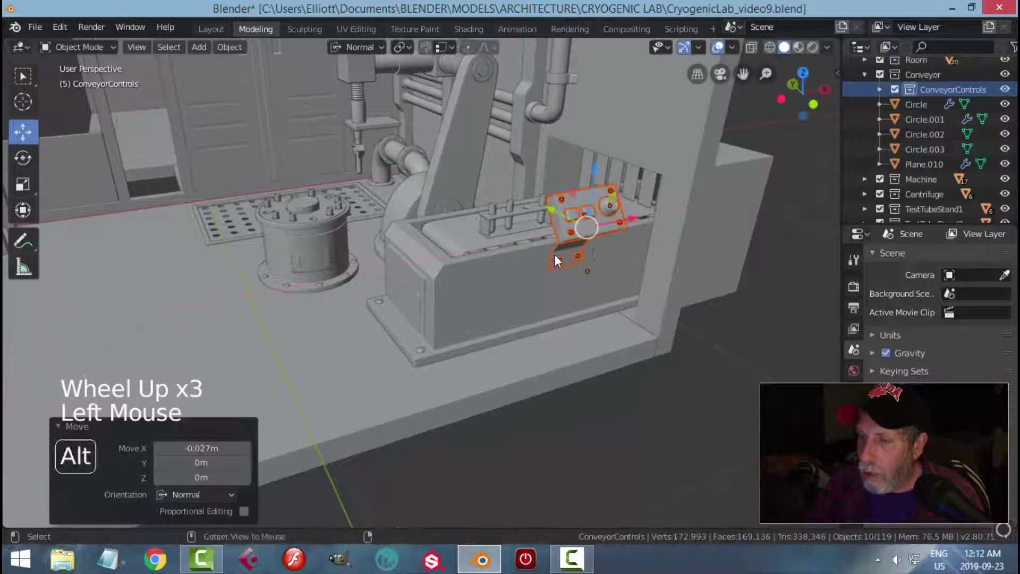
pyautogui.hotkey('alt', 'a')
# - Turn on edge-accentuating cavity shading in the viewport and inspect the whole lab with it
pyautogui.scroll(-3, 554, 254)
pyautogui.moveTo(553, 254)
pyautogui.mouseDown(button='middle')
pyautogui.moveTo(599, 247)
pyautogui.moveTo(605, 263)
pyautogui.moveTo(620, 259)
pyautogui.moveTo(620, 244)
pyautogui.moveTo(591, 258)
pyautogui.mouseUp(button='middle')
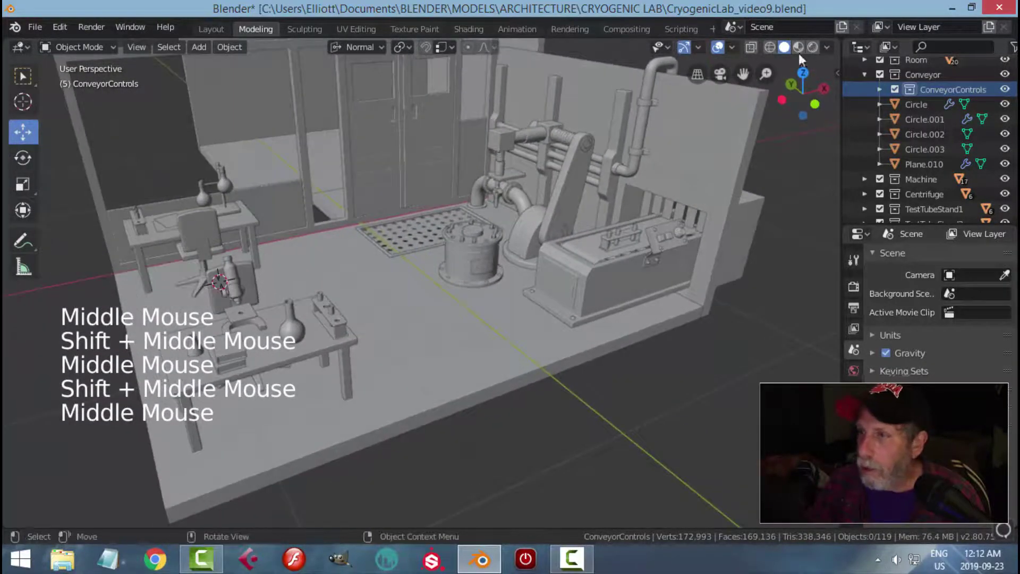
pyautogui.click(828, 46)
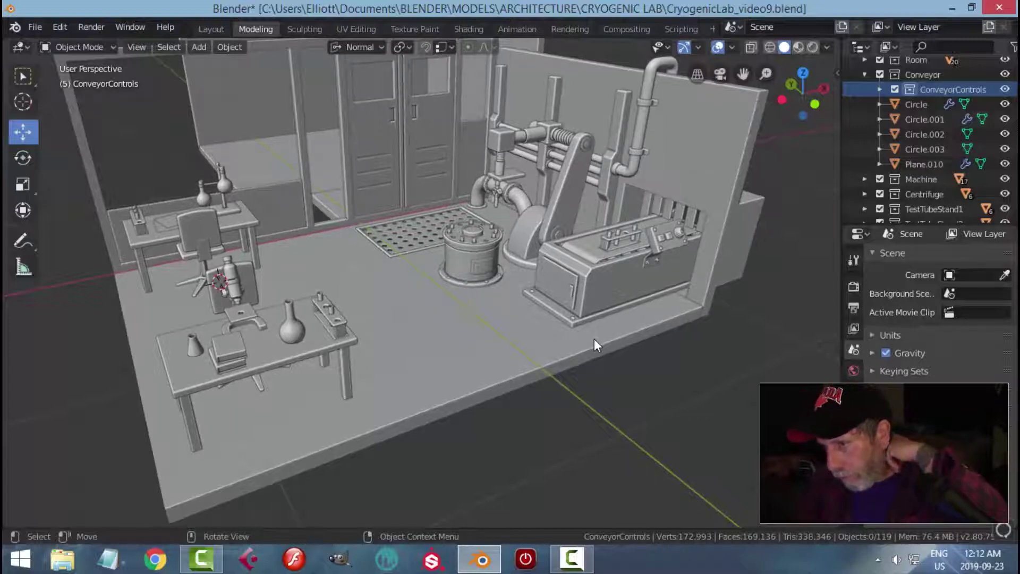
pyautogui.moveTo(537, 340); pyautogui.dragTo(563, 367, button='middle')
pyautogui.scroll(2, 734, 308)
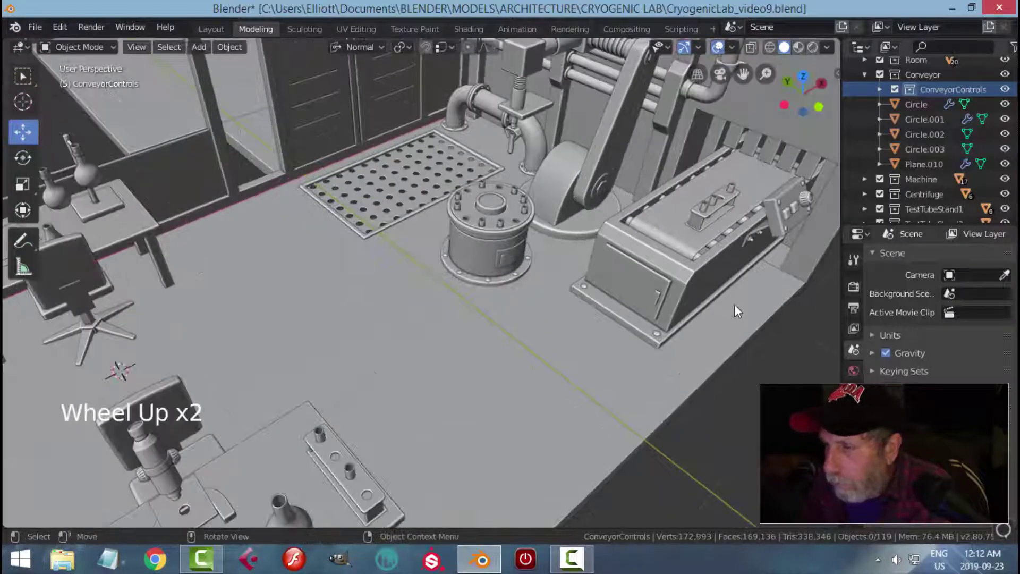
# - Look over the lab scene from several angles, including the conveyor, the robot arm machine and the open floor area
pyautogui.moveTo(731, 301); pyautogui.dragTo(656, 318, button='middle')
pyautogui.scroll(-1, 697, 282)
pyautogui.scroll(3, 588, 316)
pyautogui.scroll(-2, 659, 324)
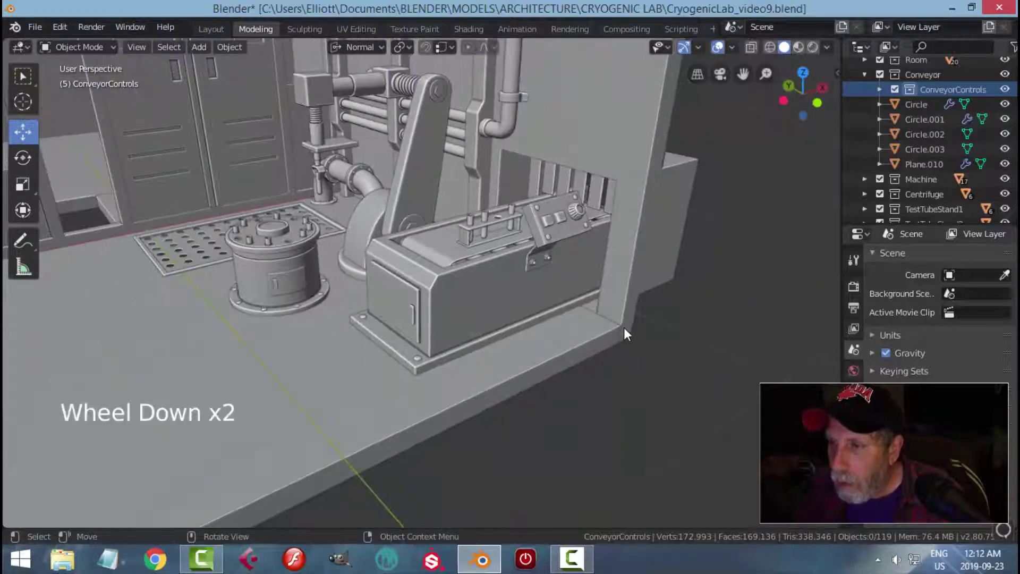
pyautogui.scroll(-1, 584, 325)
pyautogui.scroll(-1, 526, 318)
pyautogui.keyDown('shift'); pyautogui.moveTo(435, 307); pyautogui.dragTo(531, 327, button='middle'); pyautogui.keyUp('shift')
pyautogui.scroll(-1, 511, 314)
pyautogui.scroll(1, 532, 327)
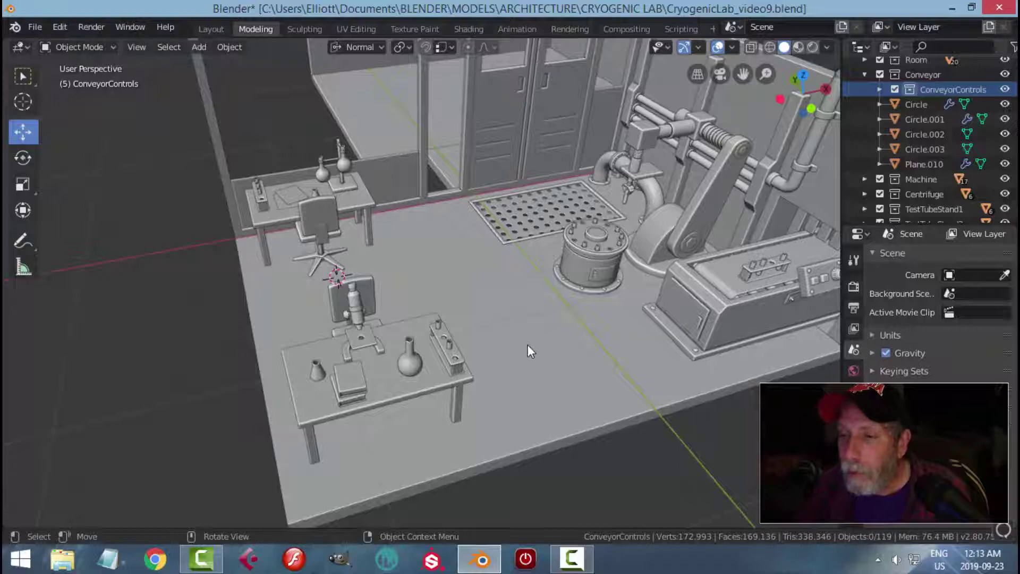
pyautogui.moveTo(528, 344); pyautogui.dragTo(493, 323, button='middle')
pyautogui.scroll(-2, 499, 322)
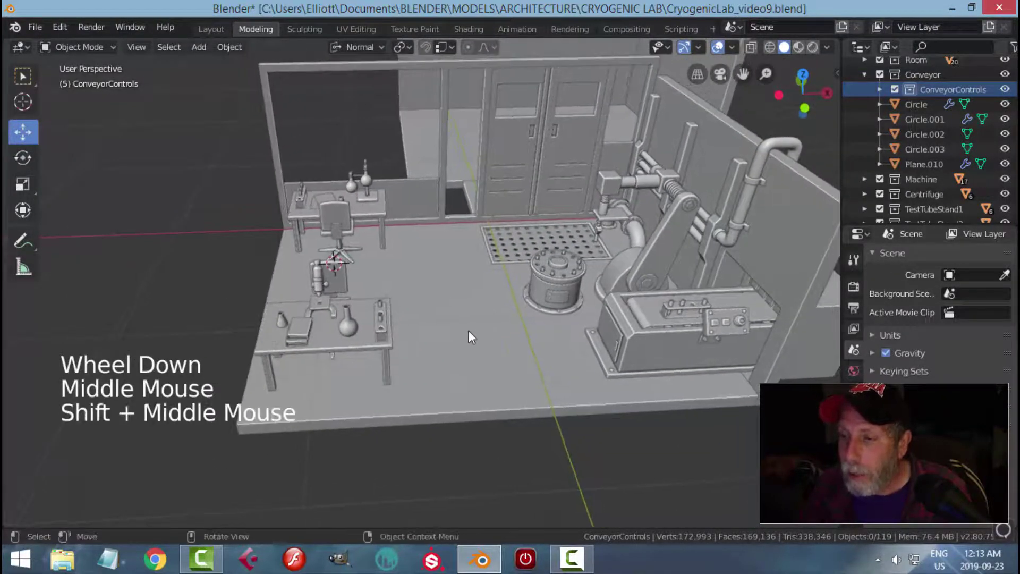
# - Save the file and collapse the Conveyor collection in the scene hierarchy
pyautogui.hotkey('ctrl', 's')
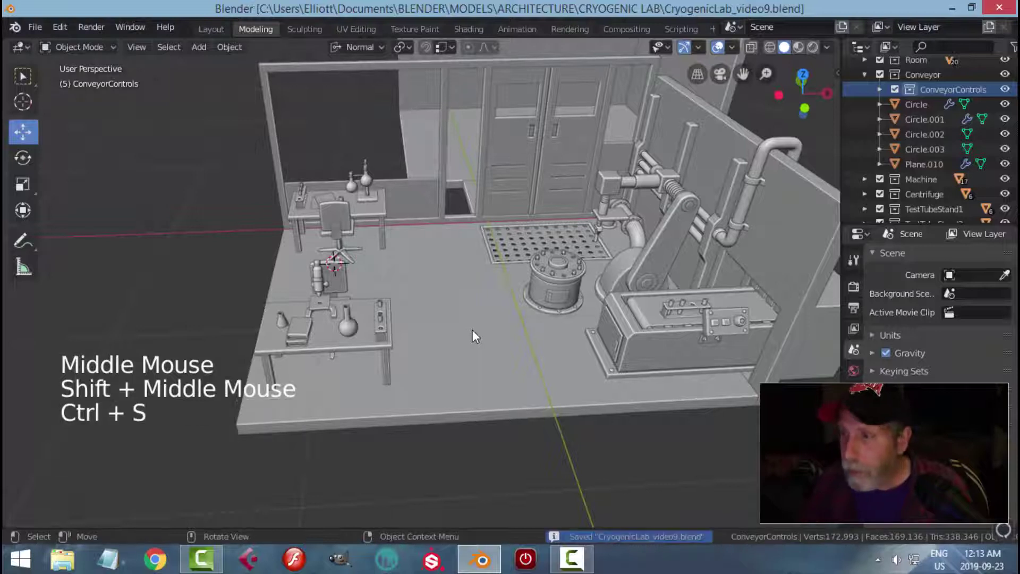
pyautogui.click(865, 75)
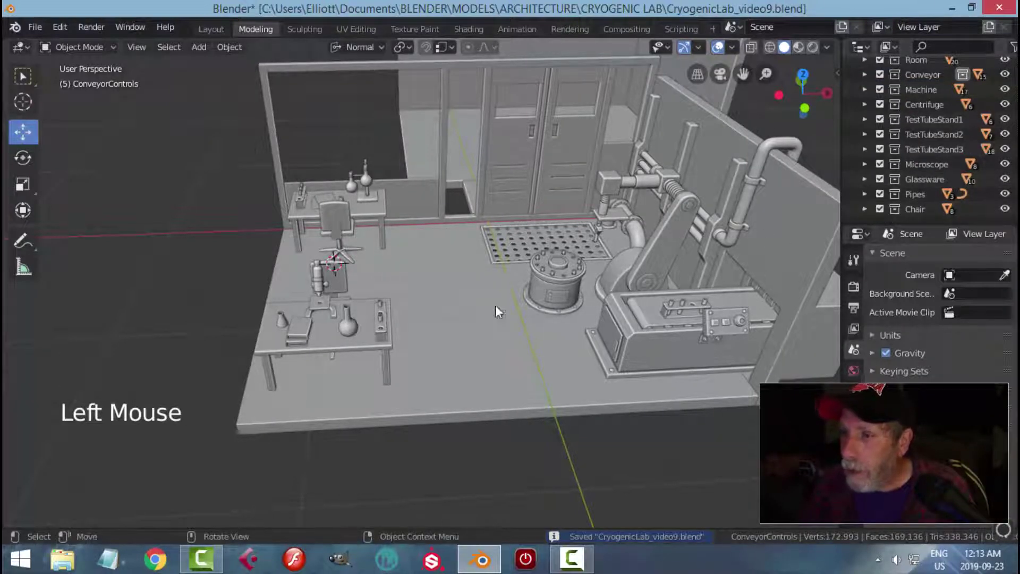
# - Add two lengthwise loop cuts to the floor between the desks and the machinery, sliding them to factors of about -0.81 and -0.44
pyautogui.doubleClick(471, 337)
pyautogui.press('Tab')
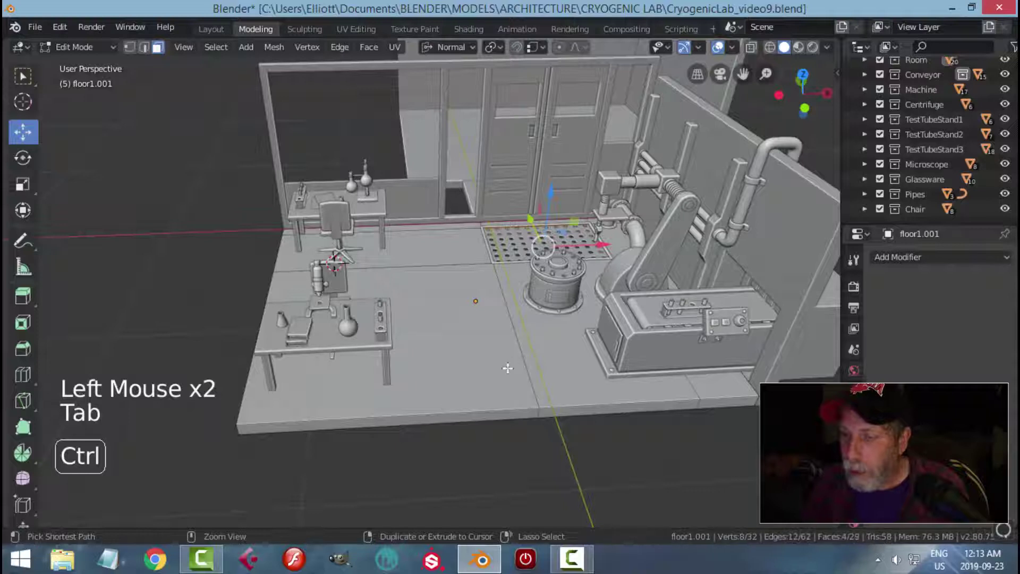
pyautogui.hotkey('ctrl', 'r')
pyautogui.click(510, 403)
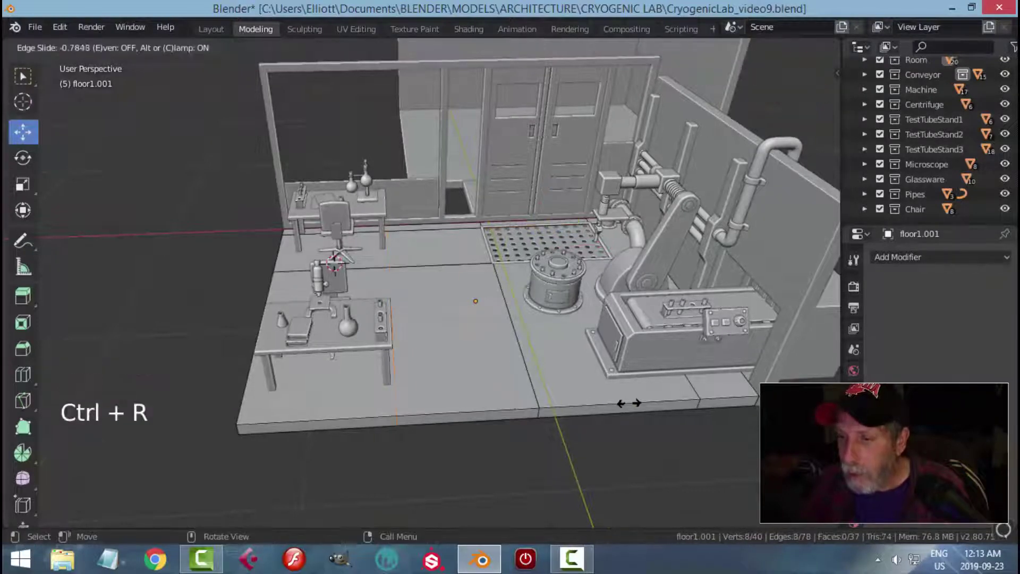
pyautogui.click(632, 405)
pyautogui.hotkey('ctrl', 'r')
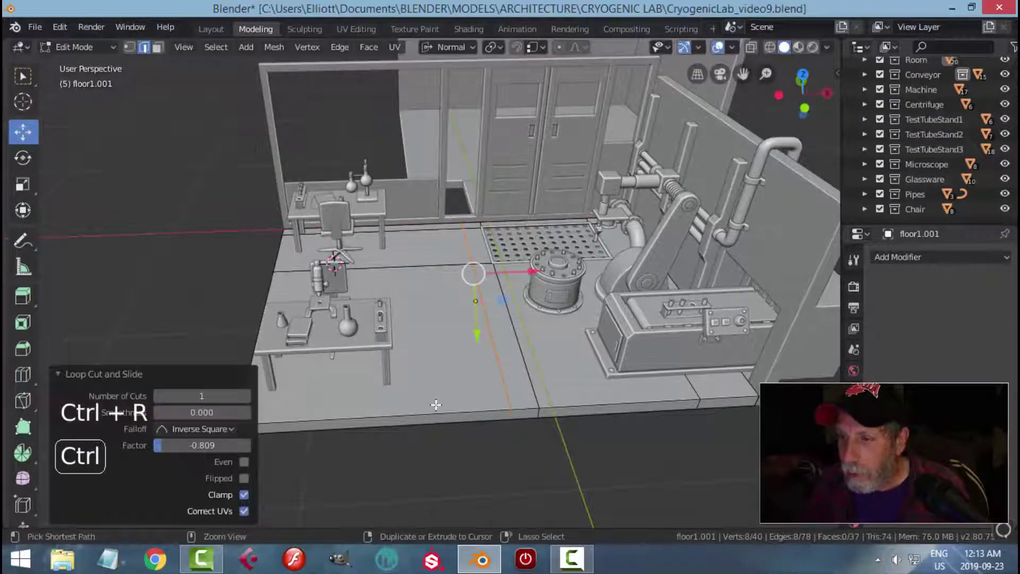
pyautogui.click(435, 404)
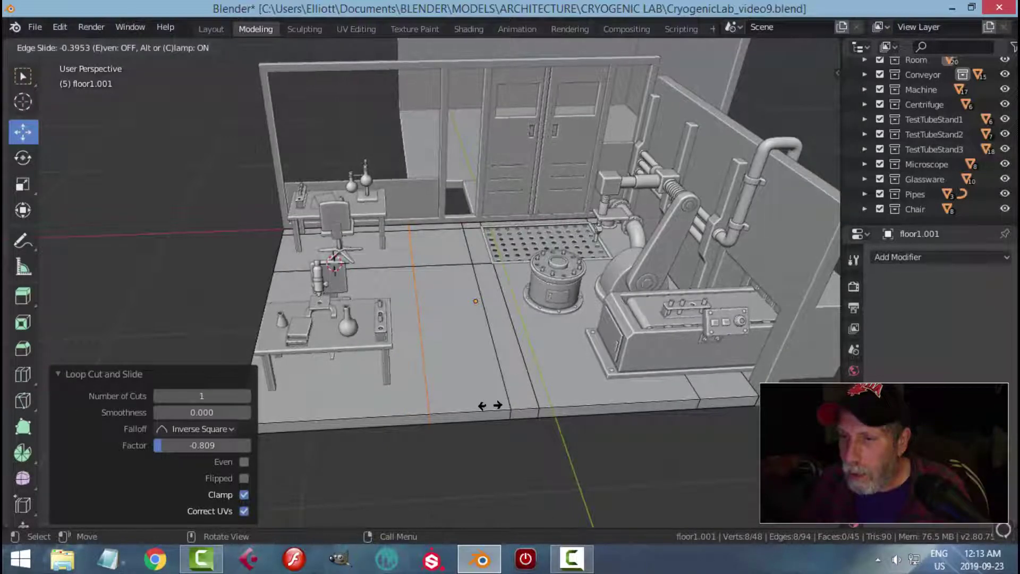
pyautogui.click(497, 406)
# - Add two crosswise loop cuts to the floor, sliding the first to a factor of about 0.23, and clear the selection
pyautogui.moveTo(352, 314); pyautogui.dragTo(478, 372, button='middle')
pyautogui.hotkey('ctrl', 'r')
pyautogui.click(467, 316)
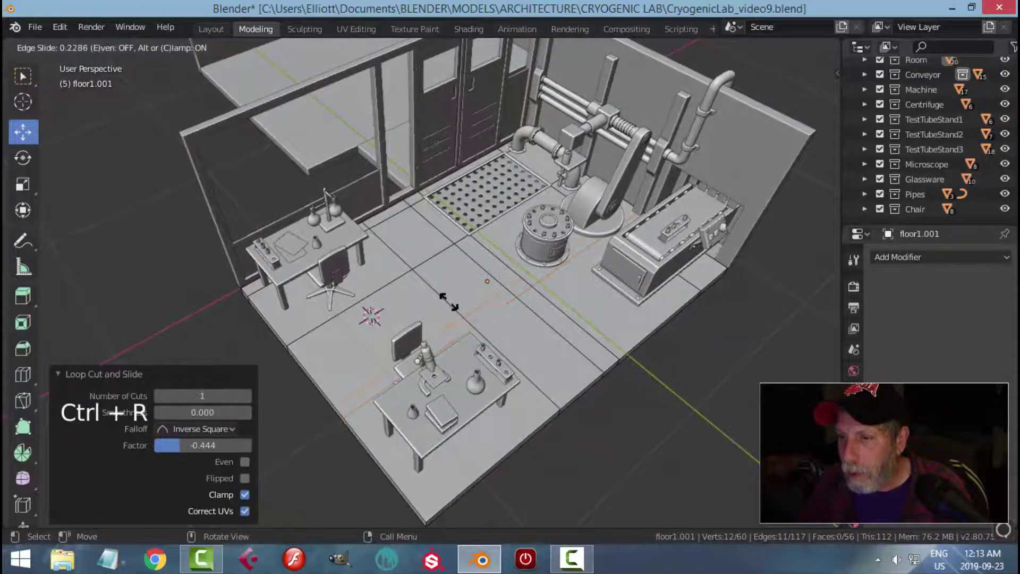
pyautogui.click(449, 302)
pyautogui.moveTo(449, 302); pyautogui.dragTo(518, 269, button='middle')
pyautogui.hotkey('ctrl', 'r')
pyautogui.click(521, 340)
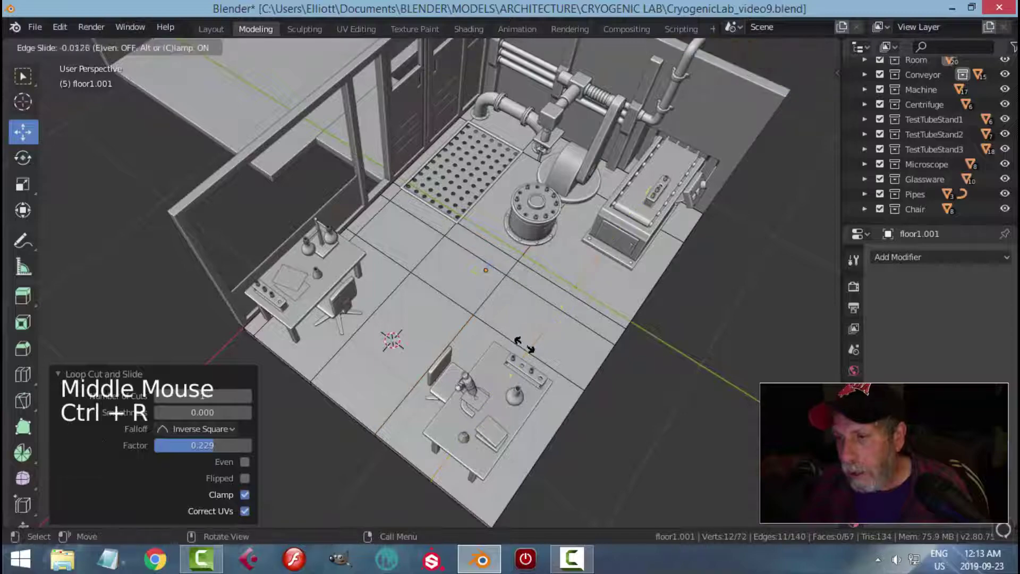
pyautogui.click(526, 348)
pyautogui.moveTo(526, 348); pyautogui.dragTo(524, 301, button='middle')
pyautogui.hotkey('alt', 'a')
# - Delete the top and bottom faces of the floor square beside the front desk, with the transform orientation set to Global
pyautogui.scroll(2, 492, 346)
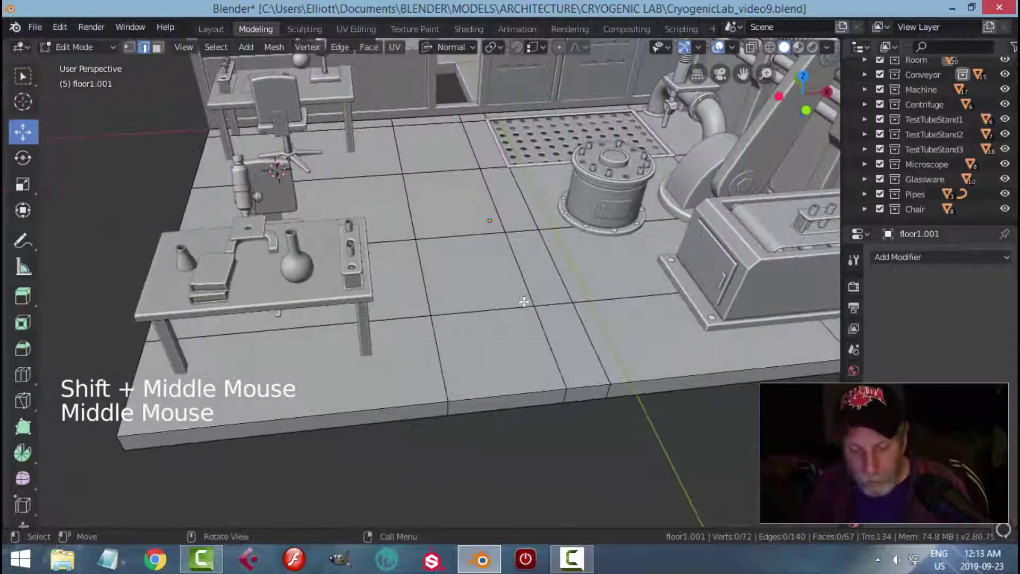
pyautogui.press('3')
pyautogui.click(473, 281)
pyautogui.moveTo(473, 282); pyautogui.dragTo(441, 133, button='middle')
pyautogui.keyDown('shift'); pyautogui.click(460, 195); pyautogui.keyUp('shift')
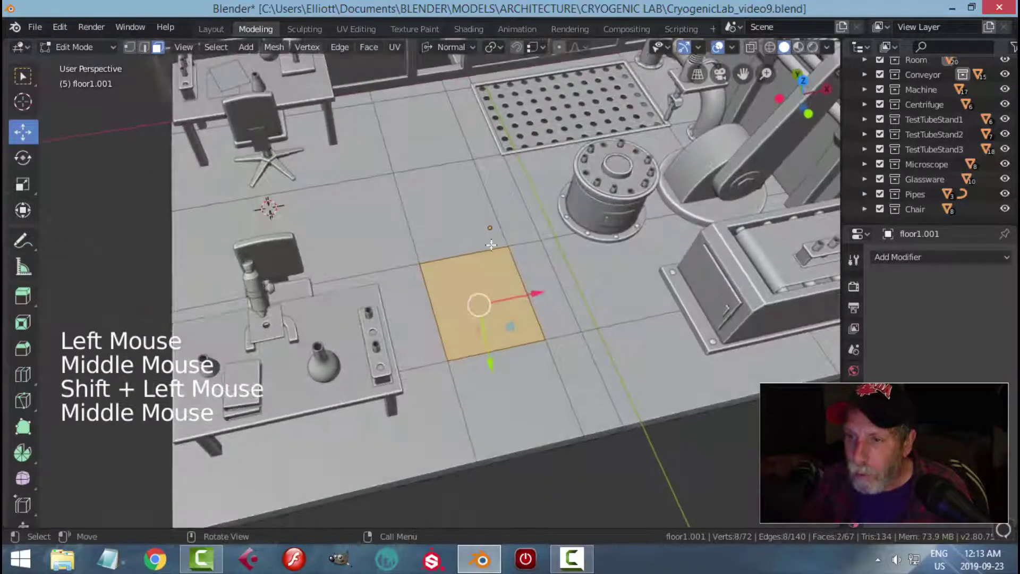
pyautogui.click(448, 47)
pyautogui.click(426, 94)
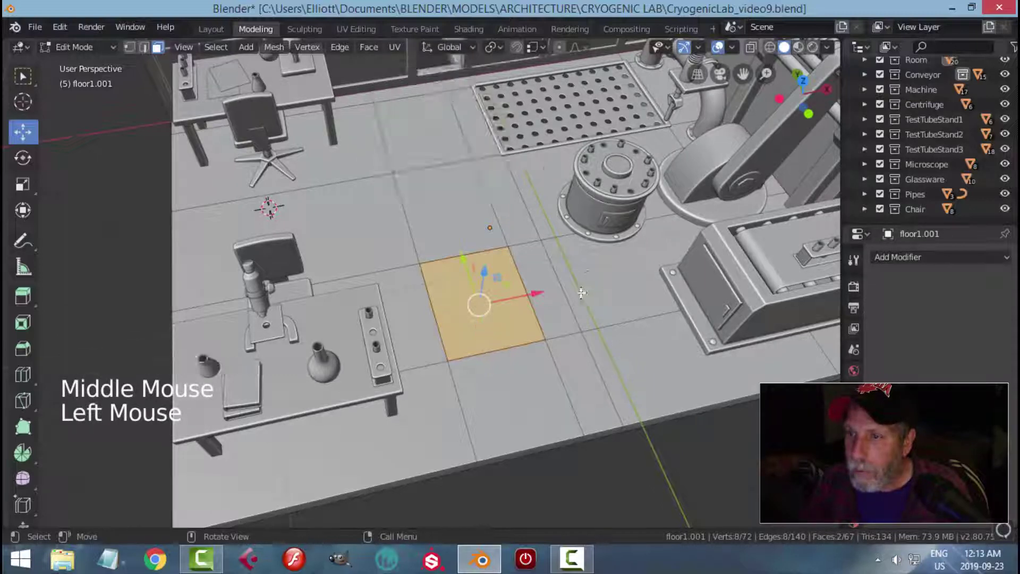
pyautogui.moveTo(425, 95); pyautogui.dragTo(536, 251, button='middle')
pyautogui.press('x')
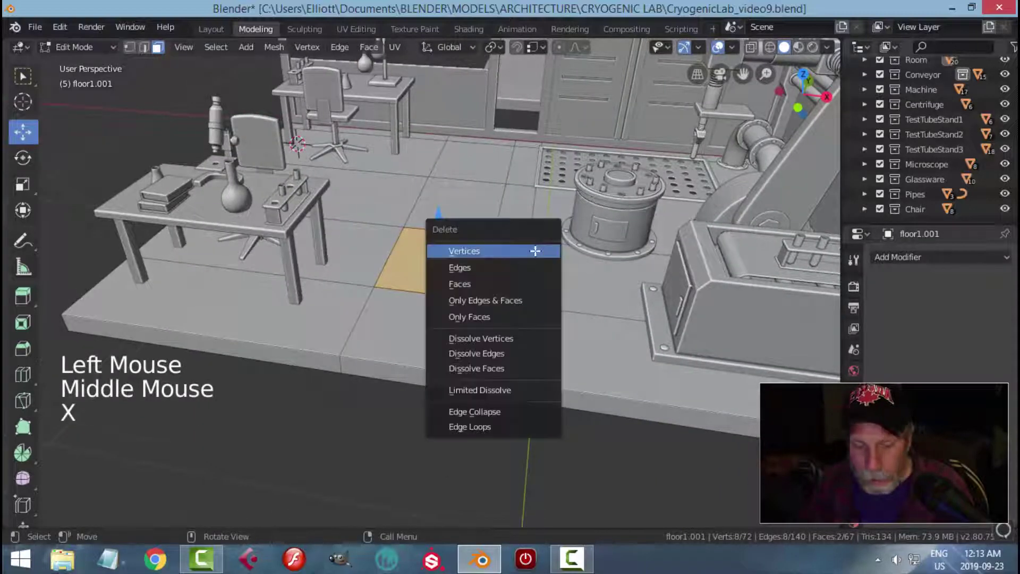
pyautogui.click(488, 284)
# - Bridge the upper and lower edge loops of the square hole to form its inner walls
pyautogui.press('2')
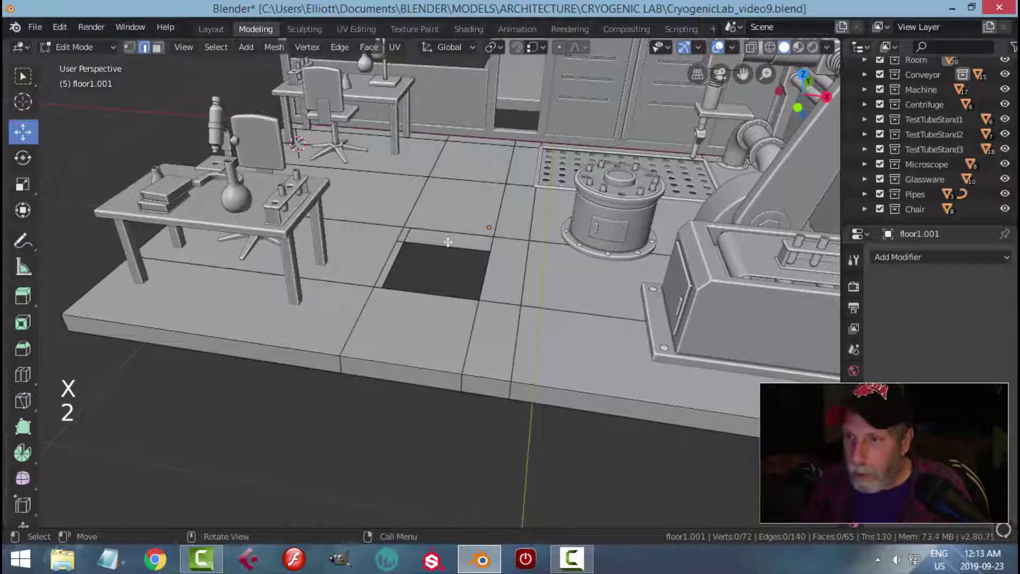
pyautogui.keyDown('alt'); pyautogui.keyDown('shift'); pyautogui.click(446, 230); pyautogui.keyUp('shift'); pyautogui.keyUp('alt')
pyautogui.keyDown('alt'); pyautogui.keyDown('shift'); pyautogui.click(420, 242); pyautogui.keyUp('shift'); pyautogui.keyUp('alt')
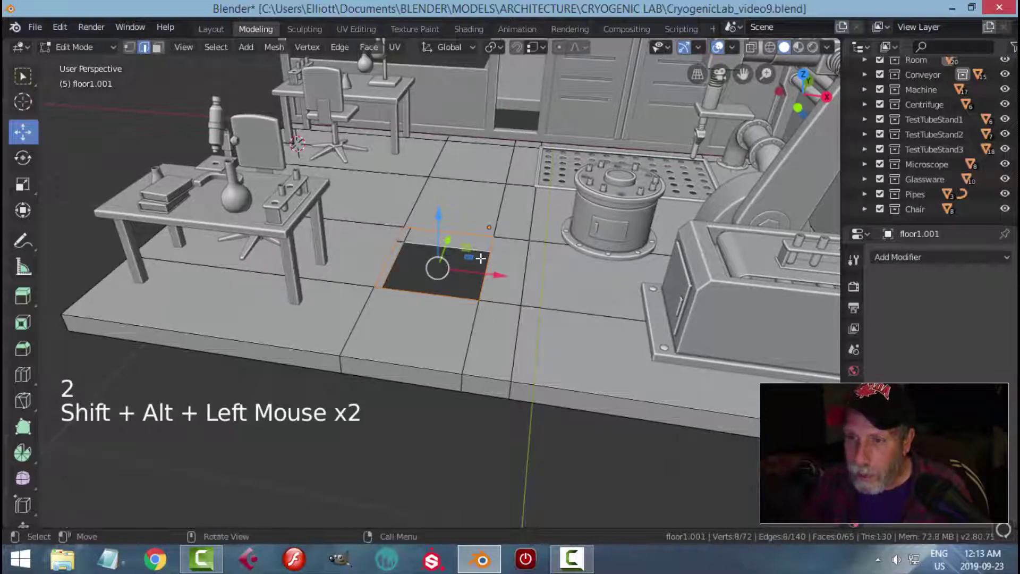
pyautogui.hotkey('ctrl', 'e')
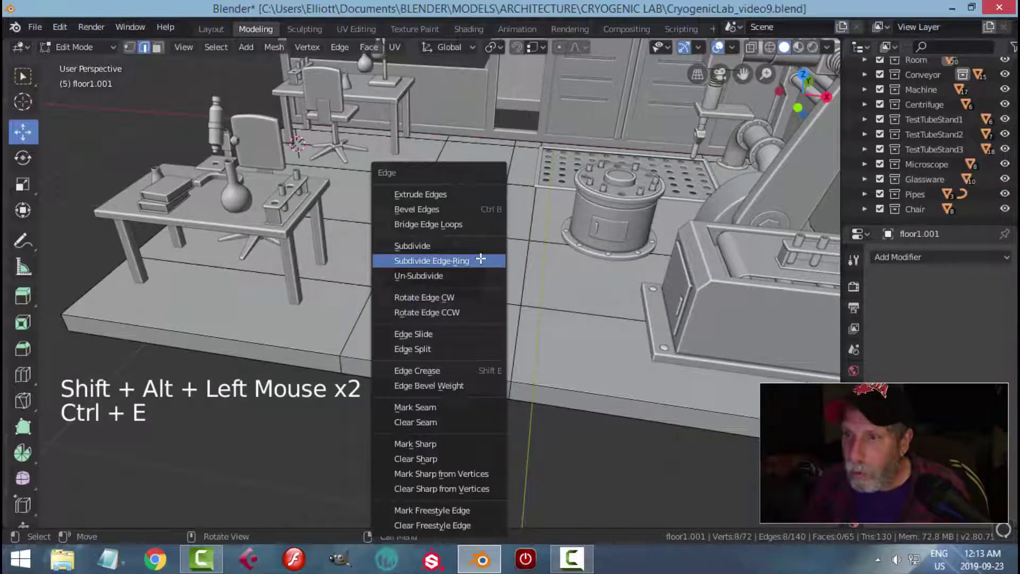
pyautogui.click(455, 228)
pyautogui.hotkey('alt', 'a')
# - Duplicate the four inner wall faces of the hole and raise the copy about 0.172 m
pyautogui.moveTo(478, 255); pyautogui.dragTo(517, 262, button='middle')
pyautogui.scroll(2, 512, 289)
pyautogui.press('3')
pyautogui.scroll(1, 478, 258)
pyautogui.keyDown('alt'); pyautogui.keyDown('shift'); pyautogui.click(463, 208); pyautogui.keyUp('shift'); pyautogui.keyUp('alt')
pyautogui.scroll(-1, 519, 264)
pyautogui.hotkey('shift', 'd')
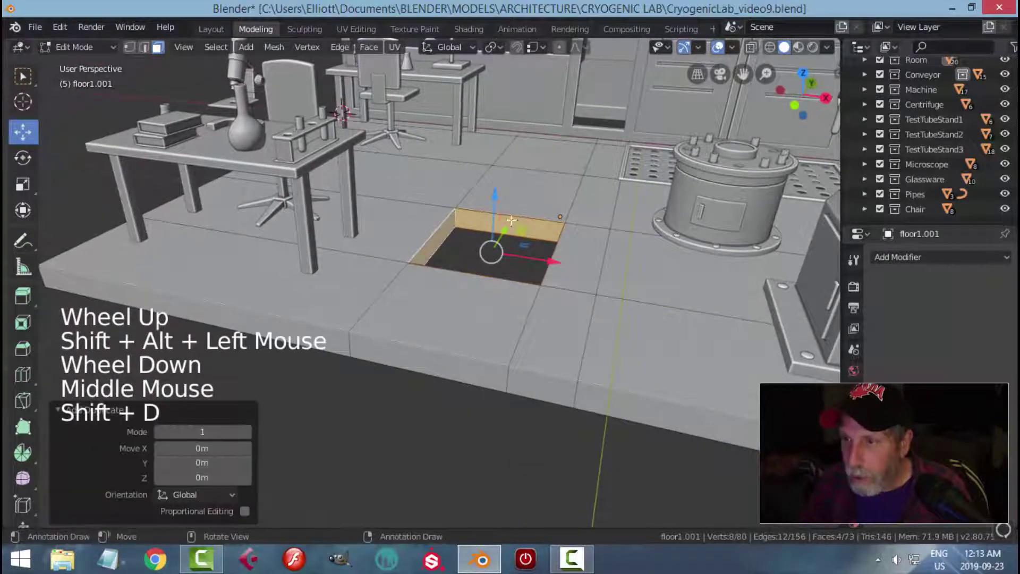
pyautogui.moveTo(498, 197); pyautogui.dragTo(502, 142)
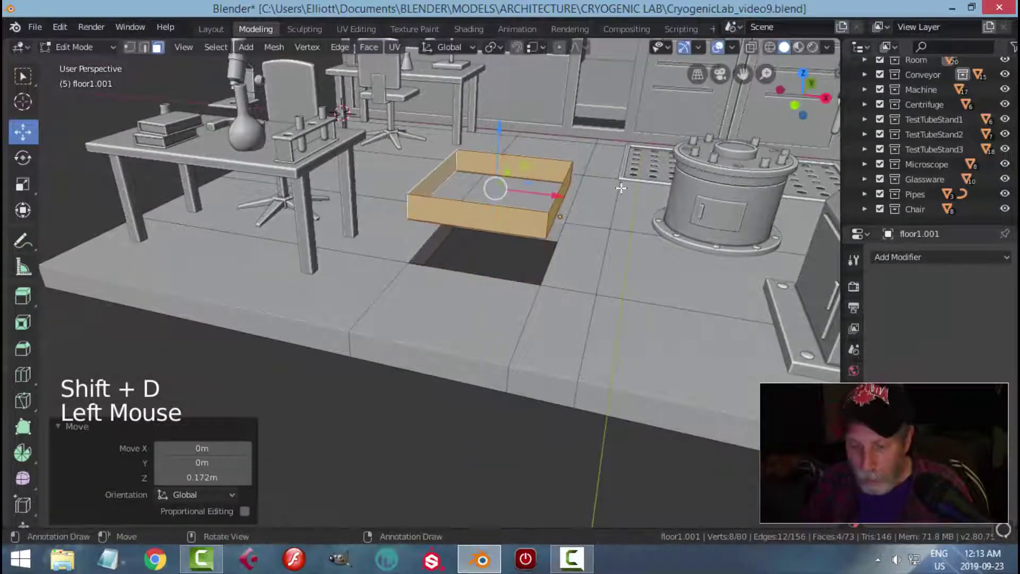
# - Separate the raised wall copy into its own object and set its origin to geometry
pyautogui.press('p')
pyautogui.click(621, 187)
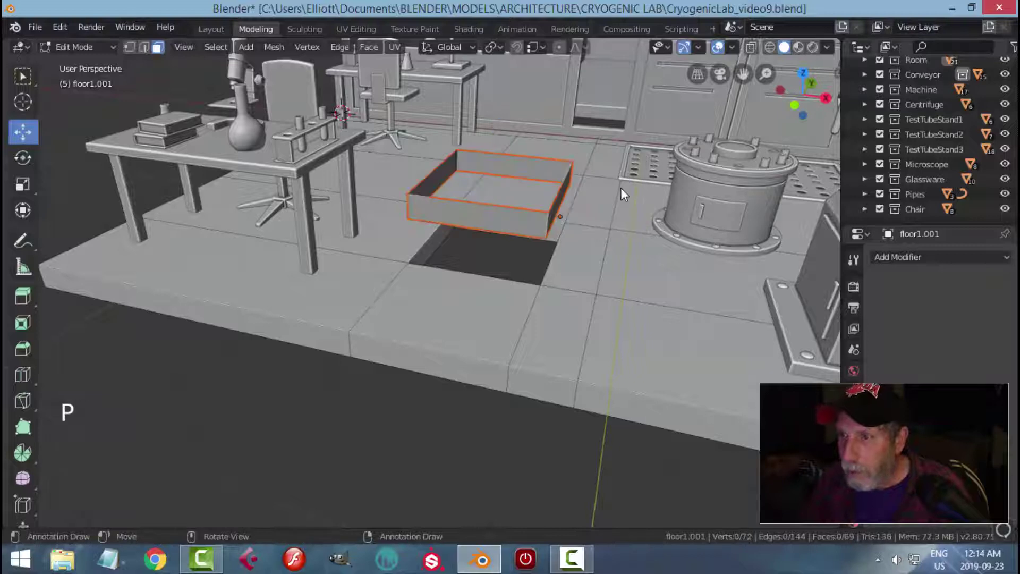
pyautogui.press('Tab')
pyautogui.click(553, 223)
pyautogui.click(356, 46)
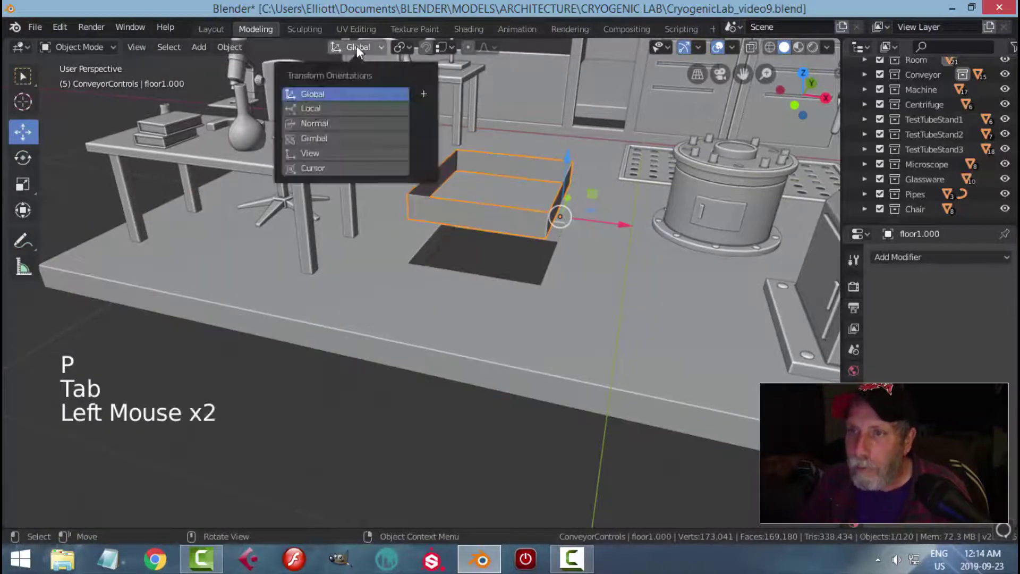
pyautogui.click(230, 46)
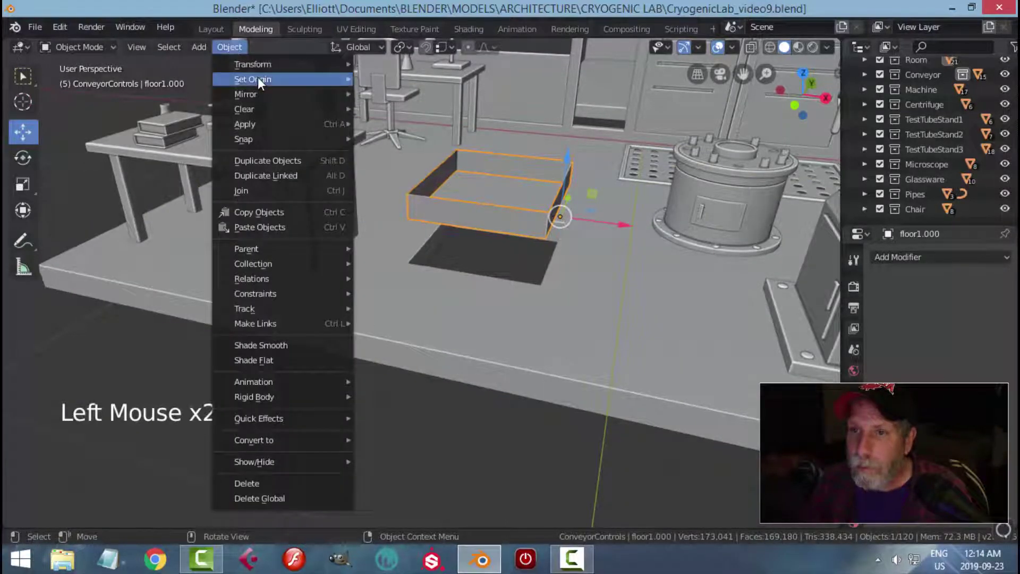
pyautogui.moveTo(257, 78)
pyautogui.click(394, 93)
# - Lower the separated frame about 0.136 m into the hole and scale it down slightly
pyautogui.moveTo(478, 133); pyautogui.dragTo(510, 158, button='middle')
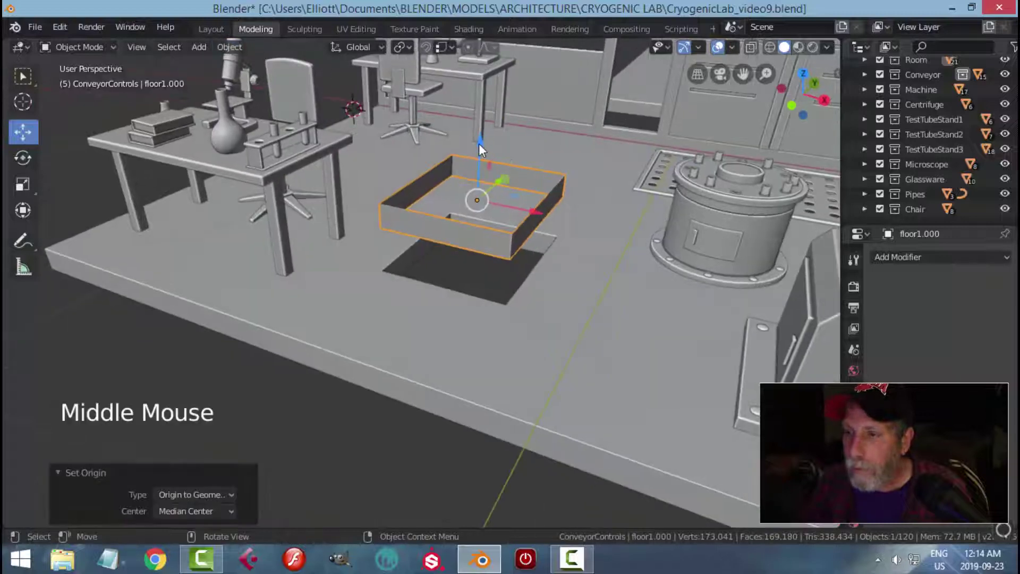
pyautogui.moveTo(480, 143); pyautogui.dragTo(483, 193)
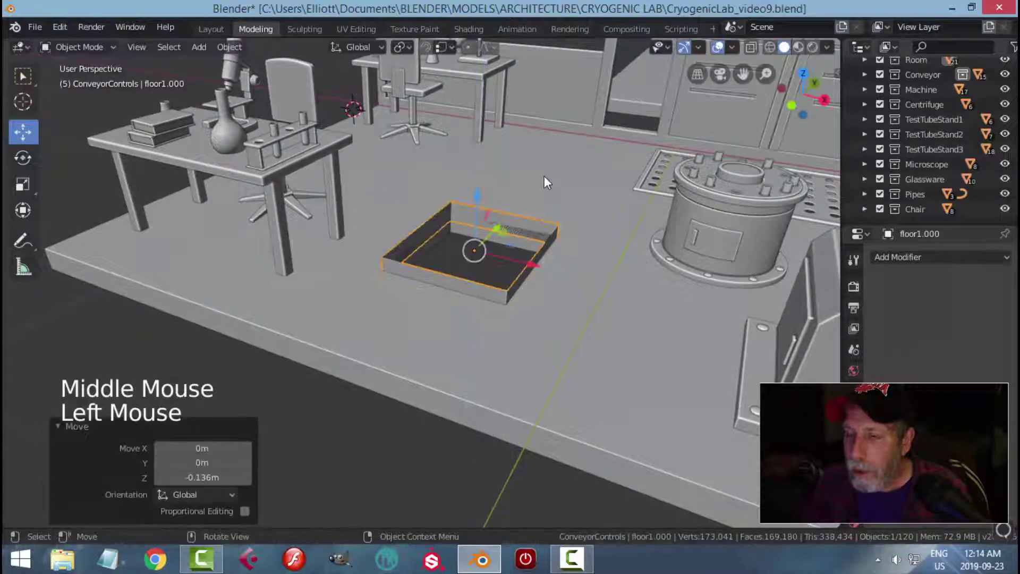
pyautogui.moveTo(531, 169); pyautogui.dragTo(520, 228, button='middle')
pyautogui.press('s')
pyautogui.click(555, 181)
# - Extrude the frame's top edge loop outward into a flat lip, scaling the outer edge by about 1.064
pyautogui.press('Tab')
pyautogui.keyDown('alt'); pyautogui.keyDown('shift'); pyautogui.click(518, 223); pyautogui.keyUp('shift'); pyautogui.keyUp('alt')
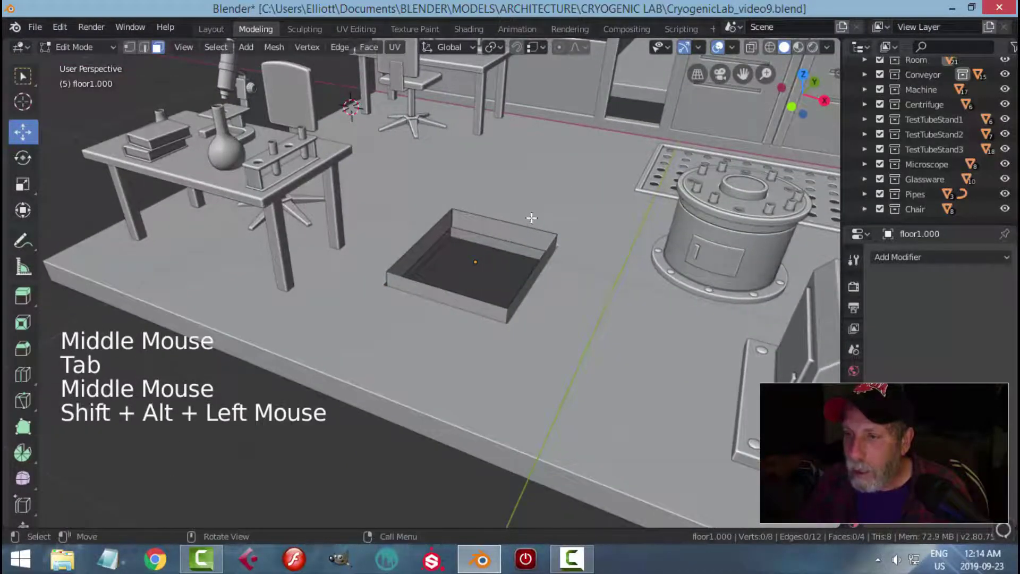
pyautogui.press('2')
pyautogui.keyDown('alt'); pyautogui.keyDown('shift'); pyautogui.click(509, 223); pyautogui.keyUp('shift'); pyautogui.keyUp('alt')
pyautogui.moveTo(509, 223); pyautogui.dragTo(557, 231, button='middle')
pyautogui.press('e')
pyautogui.press('s')
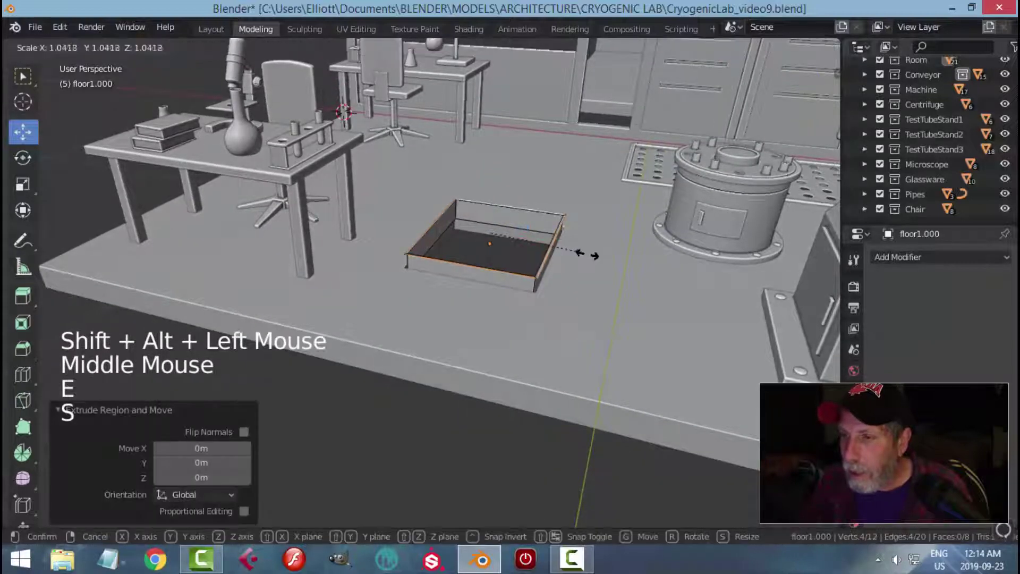
pyautogui.click(592, 259)
pyautogui.moveTo(592, 259); pyautogui.dragTo(615, 244, button='middle')
pyautogui.press('s')
pyautogui.click(592, 285)
# - Extrude the lip's outer edge loop down to the floor surface, and finish editing the frame with nothing selected
pyautogui.press('e')
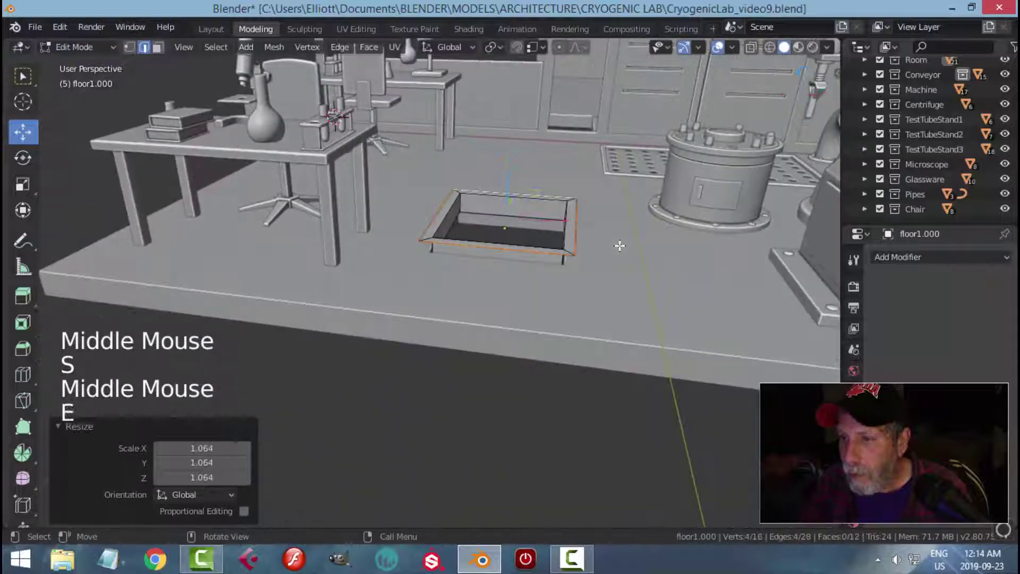
pyautogui.rightClick(528, 177)
pyautogui.moveTo(514, 164); pyautogui.dragTo(510, 184)
pyautogui.press('a')
pyautogui.hotkey('alt', 'a')
pyautogui.press('Tab')
pyautogui.hotkey('alt', 'a')
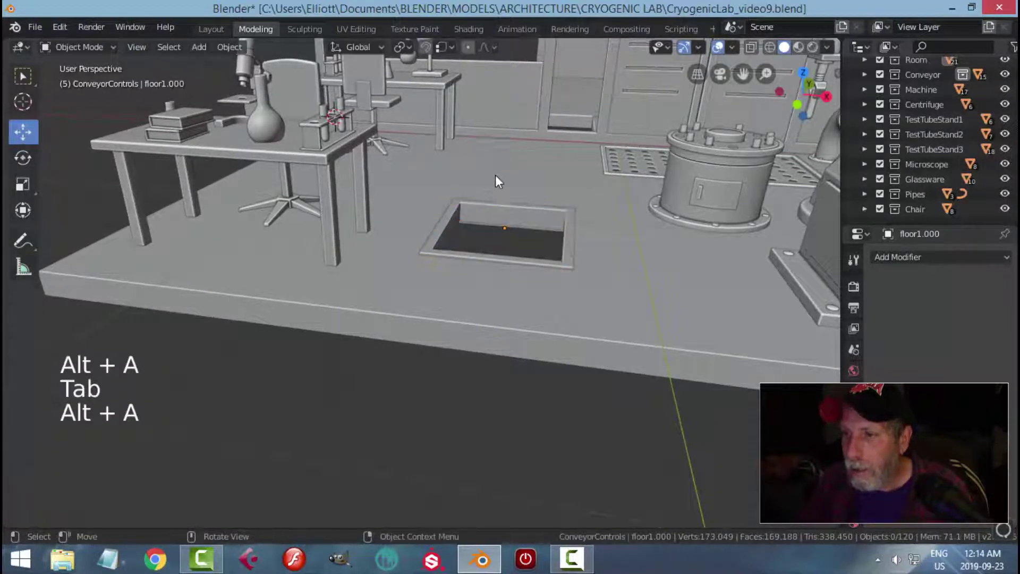
# - Raise the bottom edge loop of the frame's inner walls by about 0.042 m
pyautogui.moveTo(496, 175); pyautogui.dragTo(537, 225, button='middle')
pyautogui.scroll(2, 485, 186)
pyautogui.click(476, 192)
pyautogui.press('Tab')
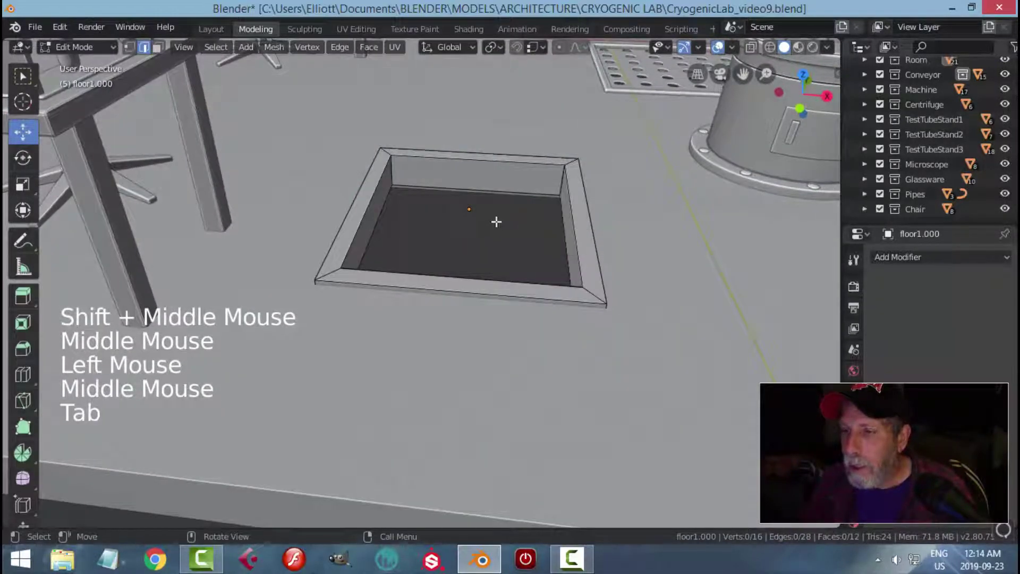
pyautogui.keyDown('alt'); pyautogui.keyDown('shift'); pyautogui.click(476, 191); pyautogui.keyUp('shift'); pyautogui.keyUp('alt')
pyautogui.moveTo(477, 192); pyautogui.dragTo(471, 167)
pyautogui.moveTo(614, 228); pyautogui.dragTo(531, 227, button='middle')
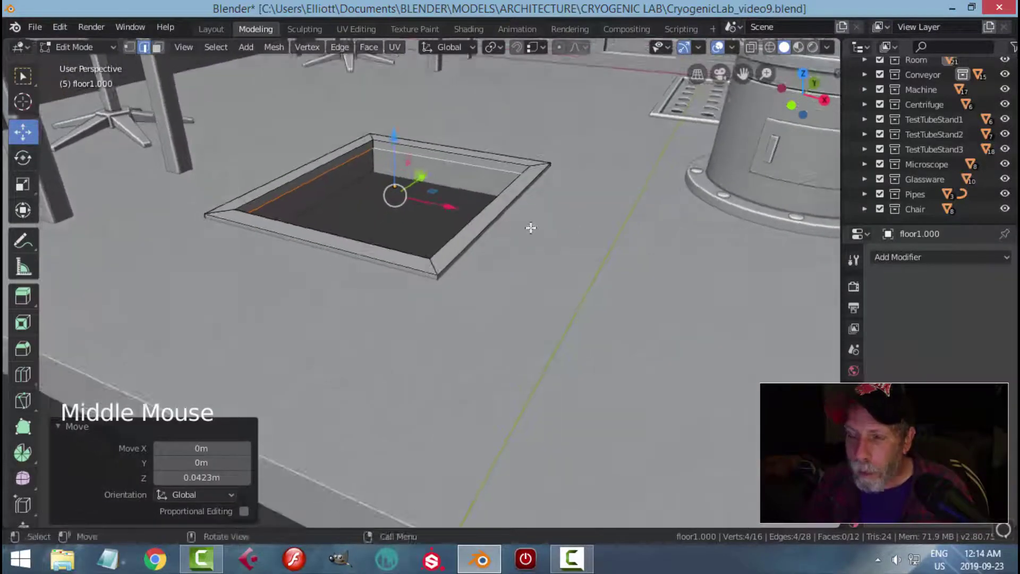
# - Duplicate the frame's bottom edge loop, raise the copy about 0.116 m, and separate it into its own object
pyautogui.hotkey('shift', 'd')
pyautogui.click(512, 117)
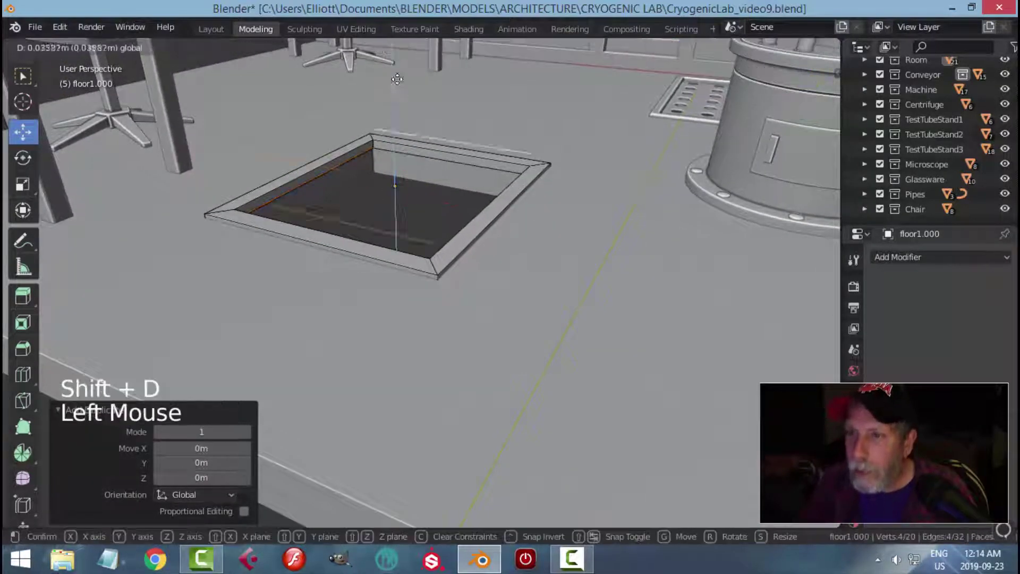
pyautogui.press('p')
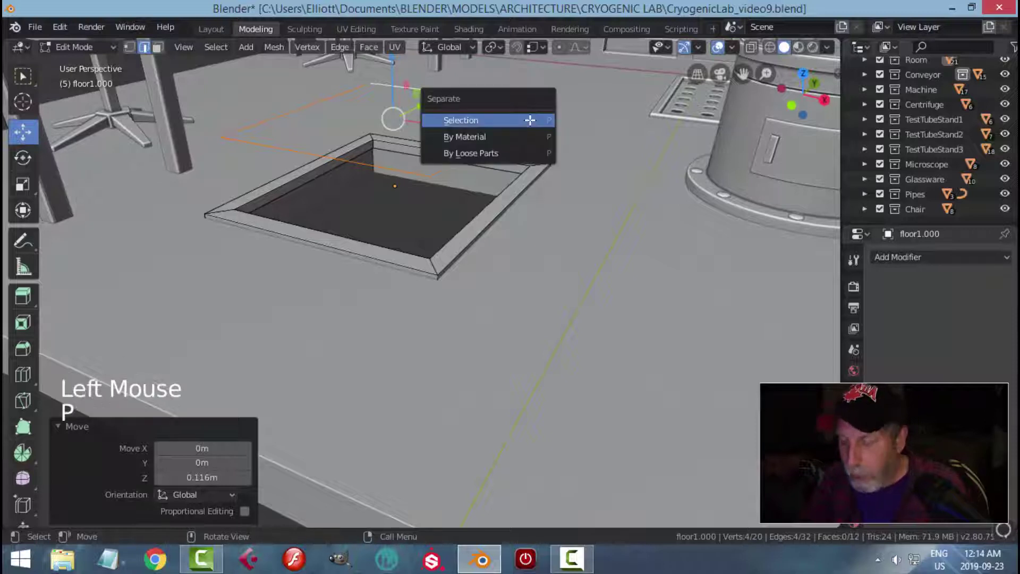
pyautogui.click(526, 119)
pyautogui.press('Tab')
pyautogui.click(491, 155)
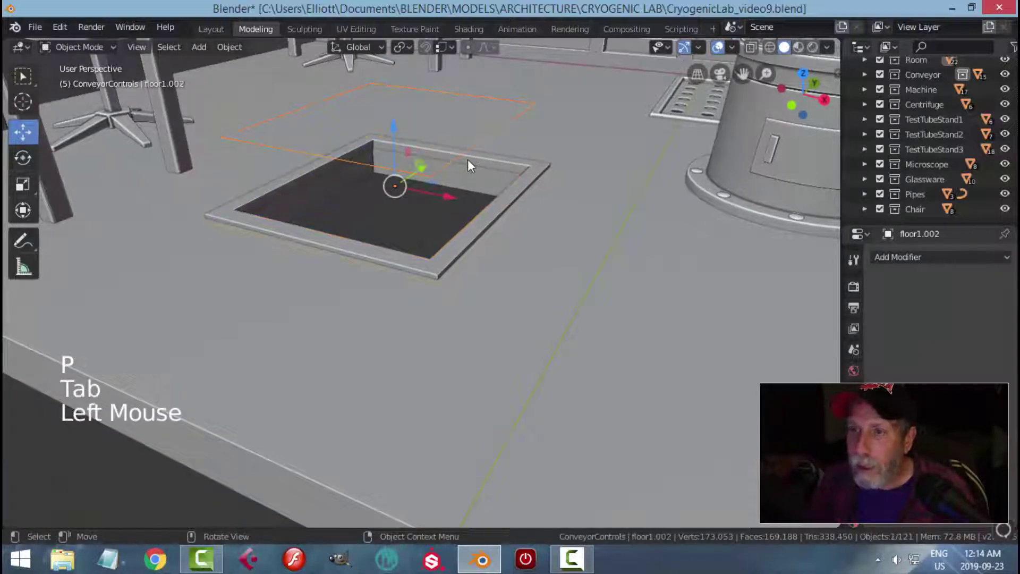
# - Extrude the bottom edge loop of the floor frame's inner walls inward, scaling it slightly to form a narrow ledge
pyautogui.click(481, 177)
pyautogui.press('Tab')
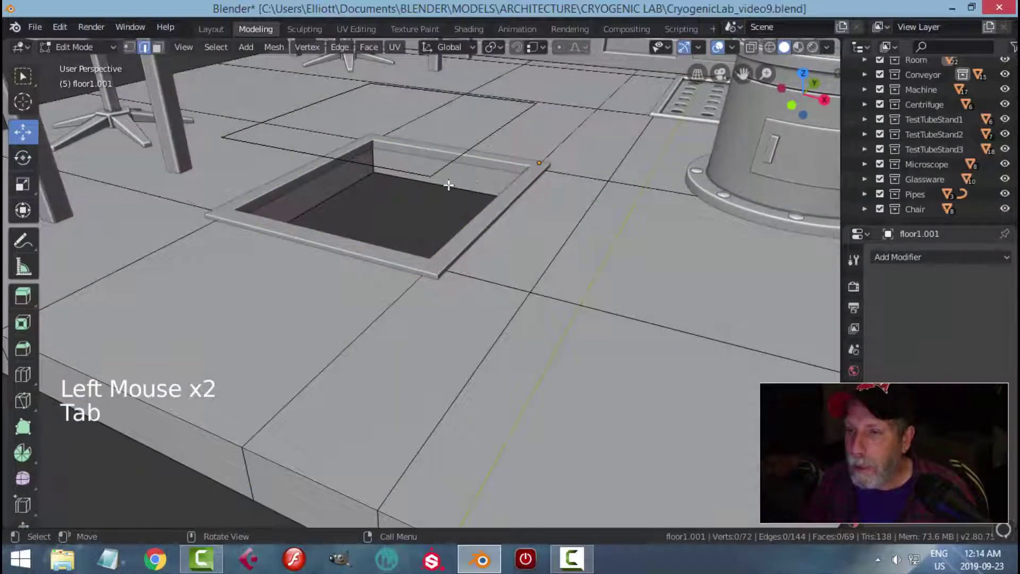
pyautogui.press('Tab')
pyautogui.click(483, 160)
pyautogui.press('Tab')
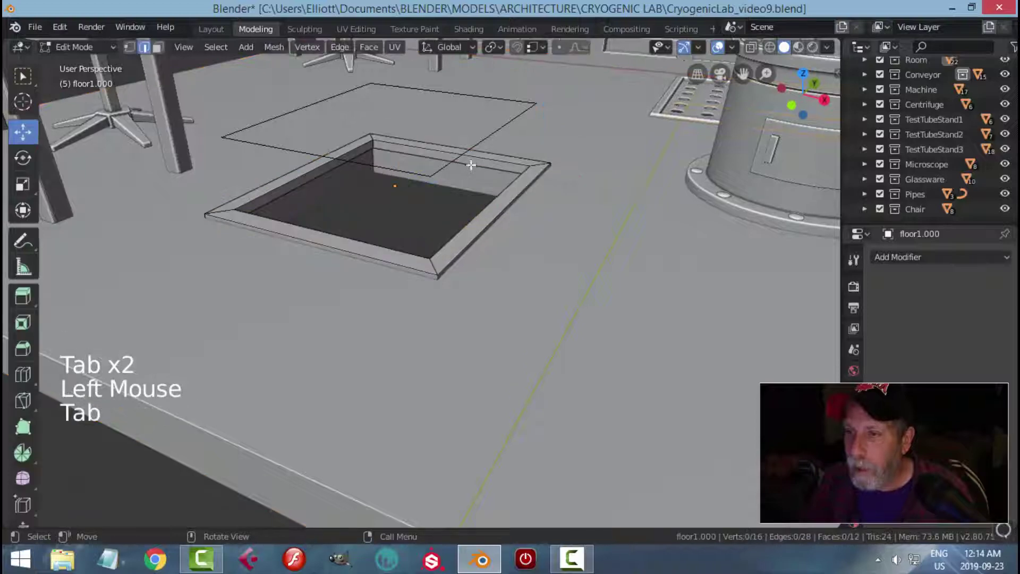
pyautogui.keyDown('alt'); pyautogui.keyDown('shift'); pyautogui.click(467, 198); pyautogui.keyUp('shift'); pyautogui.keyUp('alt')
pyautogui.moveTo(467, 198); pyautogui.dragTo(589, 200, button='middle')
pyautogui.press('e')
pyautogui.press('s')
pyautogui.click(610, 210)
# - Extrude the ledge's inner edge loop straight down well below the floor slab to form a deep square shaft
pyautogui.scroll(-2, 633, 223)
pyautogui.press('e')
pyautogui.click(478, 248)
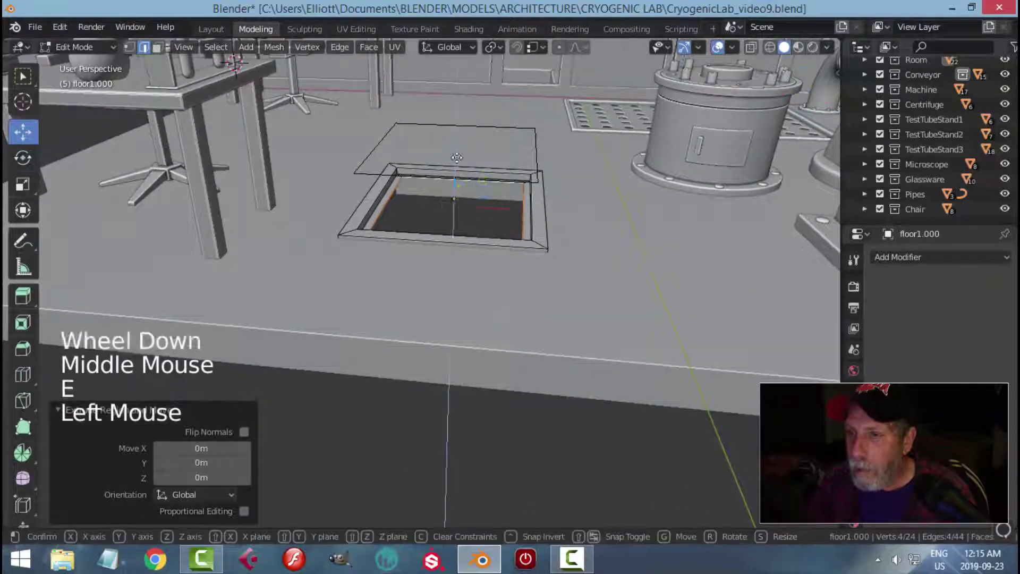
pyautogui.scroll(-2, 477, 248)
pyautogui.moveTo(514, 227); pyautogui.dragTo(494, 201, button='middle')
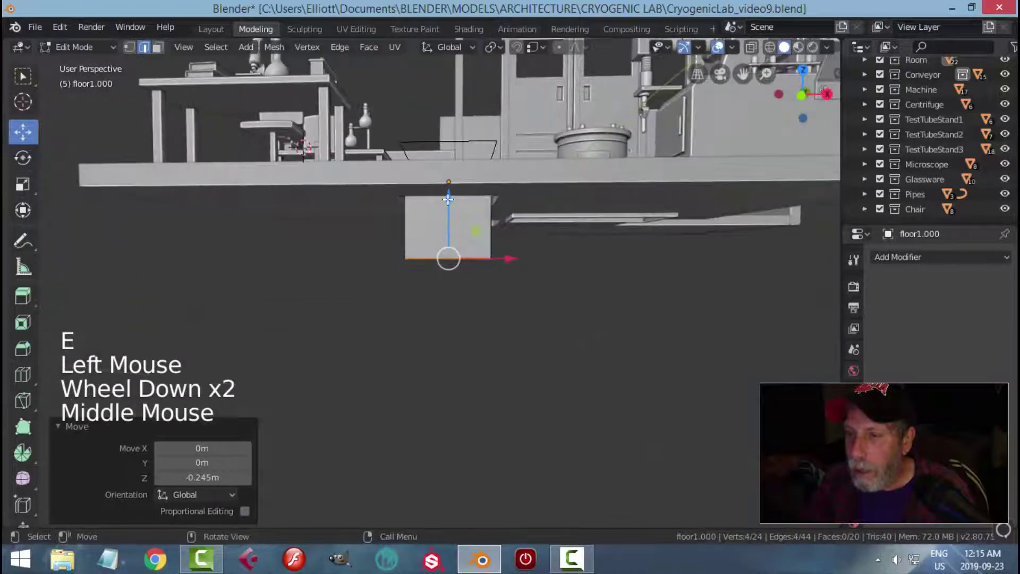
pyautogui.moveTo(448, 199); pyautogui.dragTo(471, 302)
# - Fill the shaft's bottom edge loop with a face and finish editing the frame with nothing selected
pyautogui.moveTo(472, 302); pyautogui.dragTo(556, 263, button='middle')
pyautogui.press('f')
pyautogui.hotkey('alt', 'a')
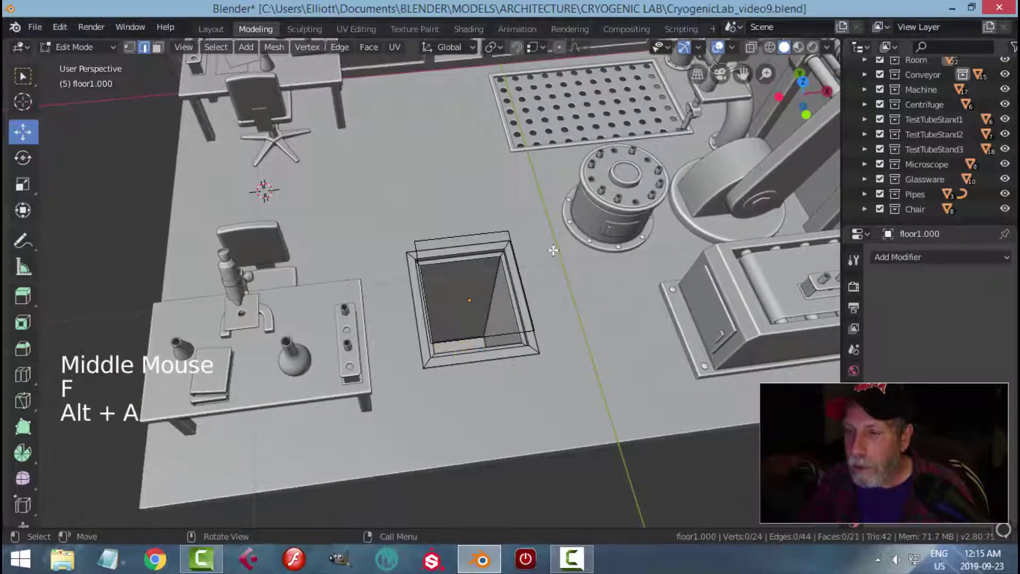
pyautogui.press('Tab')
pyautogui.hotkey('alt', 'a')
# - Lower the separate square edge loop above the opening by about 0.078 m
pyautogui.scroll(-2, 554, 250)
pyautogui.moveTo(526, 260)
pyautogui.mouseDown(button='middle')
pyautogui.moveTo(508, 260)
pyautogui.moveTo(521, 264)
pyautogui.mouseUp(button='middle')
pyautogui.scroll(2, 526, 274)
pyautogui.moveTo(522, 263); pyautogui.dragTo(541, 217, button='middle')
pyautogui.scroll(1, 492, 205)
pyautogui.click(493, 205)
pyautogui.moveTo(444, 128); pyautogui.dragTo(451, 153)
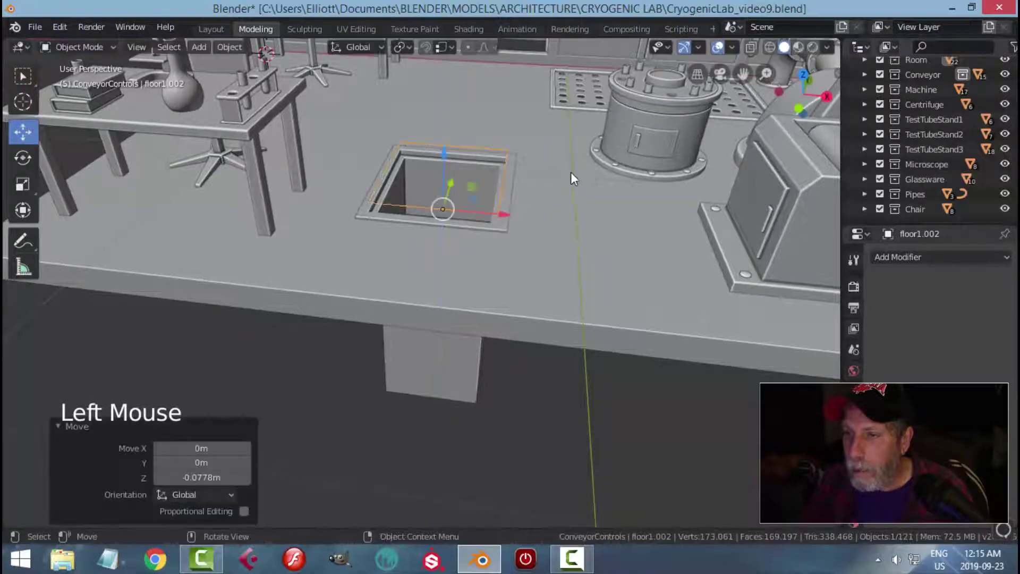
# - Fill the separate square loop with a face and extrude it about 0.011 m into a thin cover panel
pyautogui.press('Tab')
pyautogui.press('a')
pyautogui.press('f')
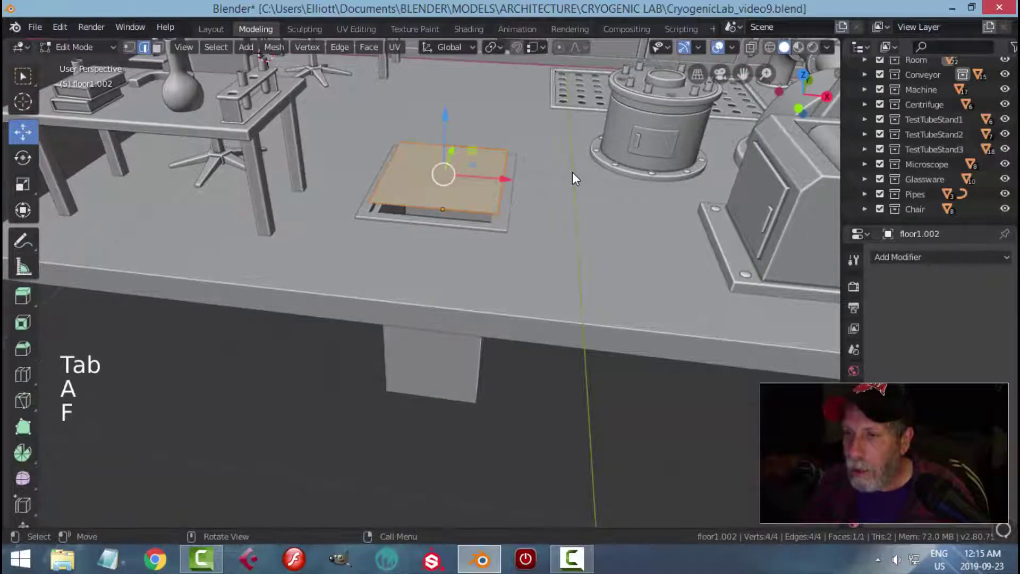
pyautogui.moveTo(573, 172); pyautogui.dragTo(521, 178, button='middle')
pyautogui.scroll(2, 522, 179)
pyautogui.press('e')
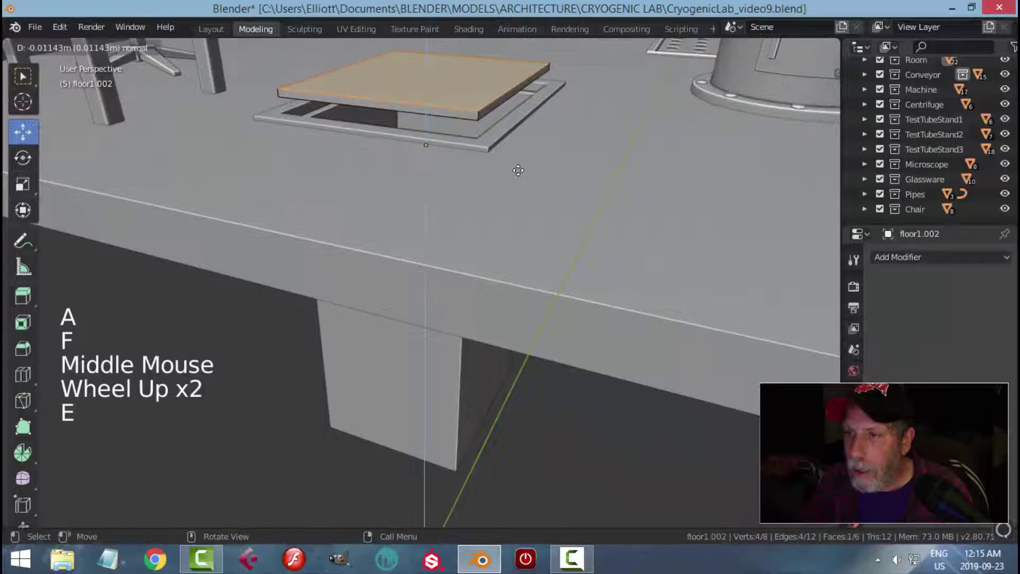
pyautogui.click(519, 171)
pyautogui.hotkey('alt', 'a')
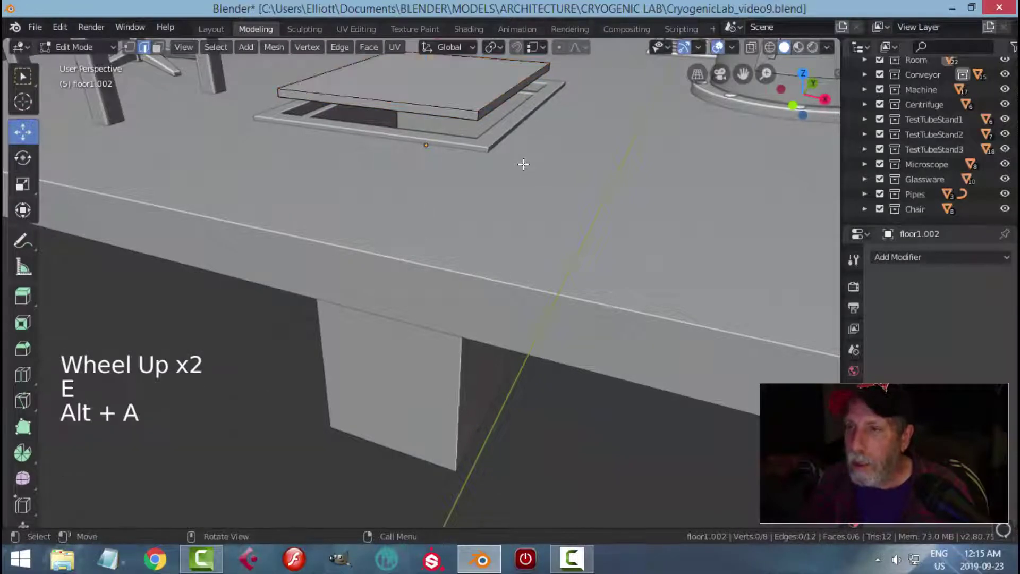
# - Lower the cover panel into the frame opening so it rests on the ledge, and deselect it
pyautogui.press('Tab')
pyautogui.moveTo(428, 94); pyautogui.dragTo(433, 105)
pyautogui.hotkey('alt', 'a')
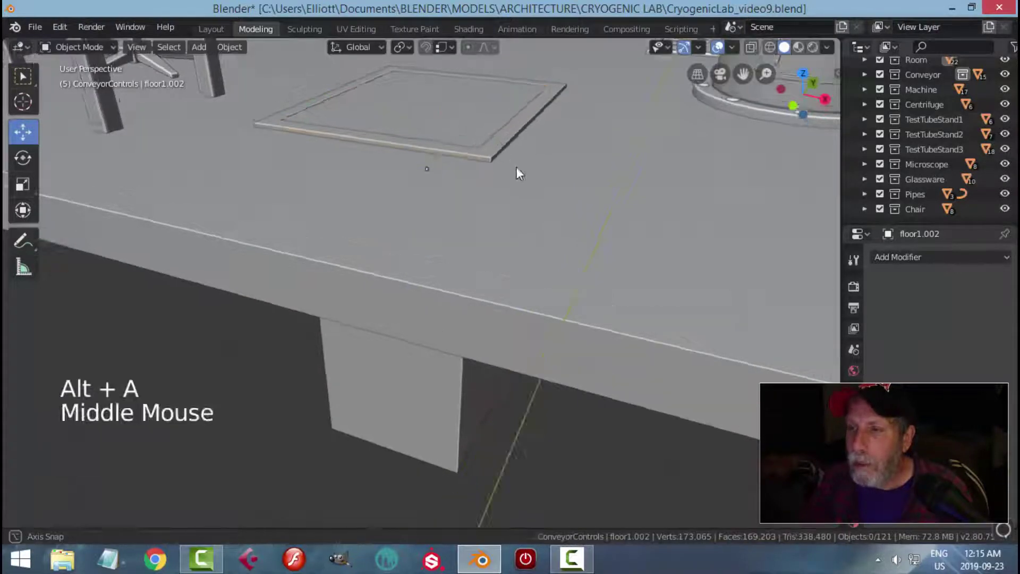
# - In wireframe top view, scale the cover panel's whole mesh to about 0.982 along X to leave side gaps
pyautogui.moveTo(516, 167); pyautogui.dragTo(527, 186, button='middle')
pyautogui.scroll(-1, 504, 185)
pyautogui.click(501, 187)
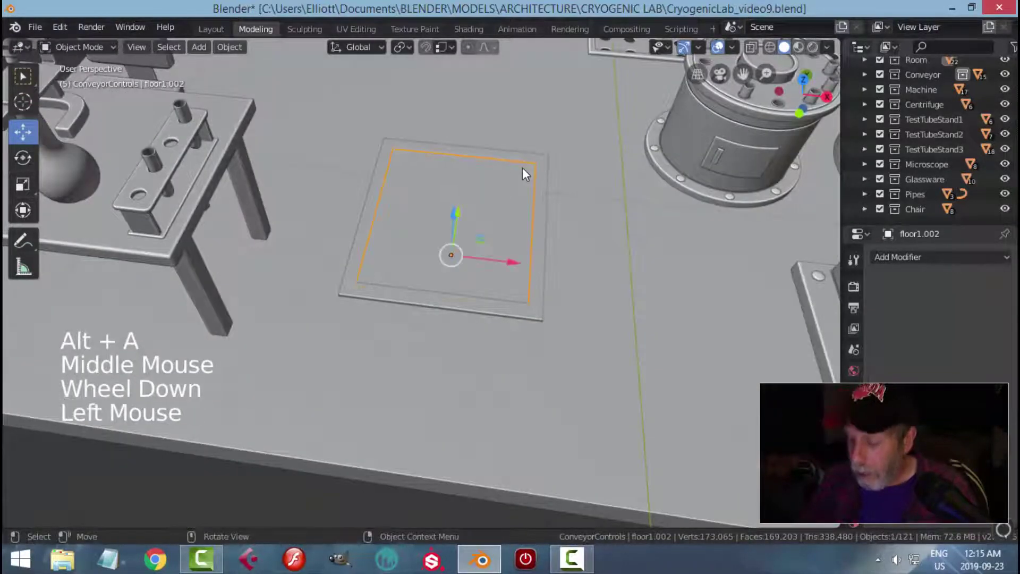
pyautogui.press('KP_7')
pyautogui.scroll(1, 512, 179)
pyautogui.keyDown('shift'); pyautogui.moveTo(565, 305); pyautogui.dragTo(528, 226, button='middle'); pyautogui.keyUp('shift')
pyautogui.scroll(1, 511, 178)
pyautogui.press('Tab')
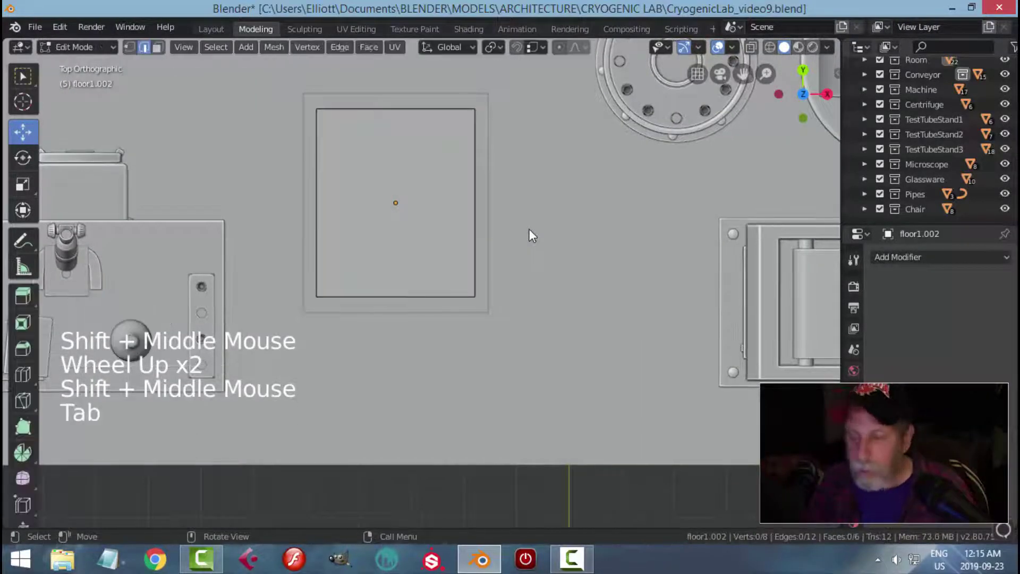
pyautogui.press('z')
pyautogui.press('a')
pyautogui.scroll(2, 513, 215)
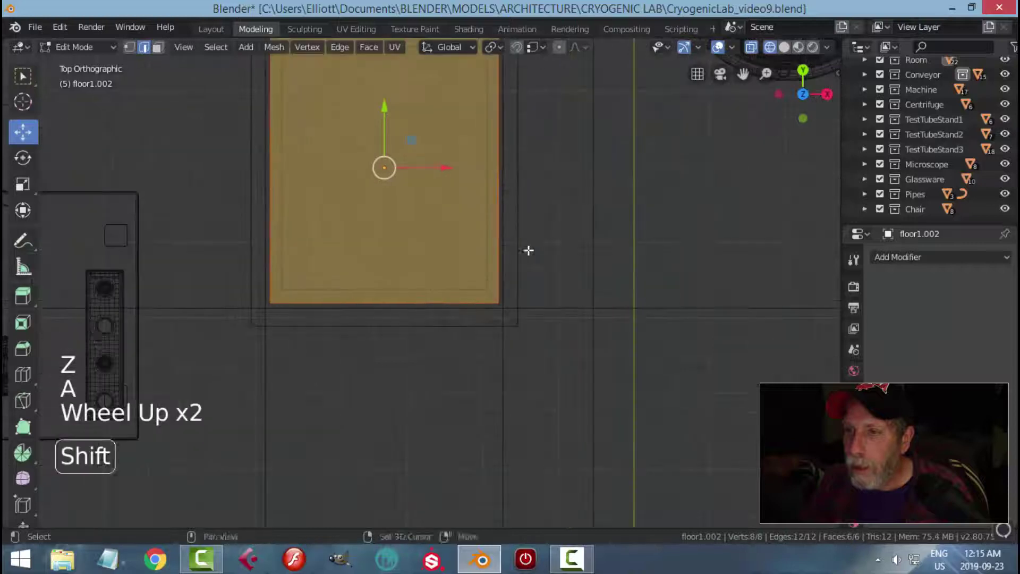
pyautogui.moveTo(528, 250)
pyautogui.keyDown('shift'); pyautogui.mouseDown(button='middle')
pyautogui.moveTo(524, 296)
pyautogui.moveTo(526, 246)
pyautogui.mouseUp(button='middle'); pyautogui.keyUp('shift')
pyautogui.scroll(2, 519, 229)
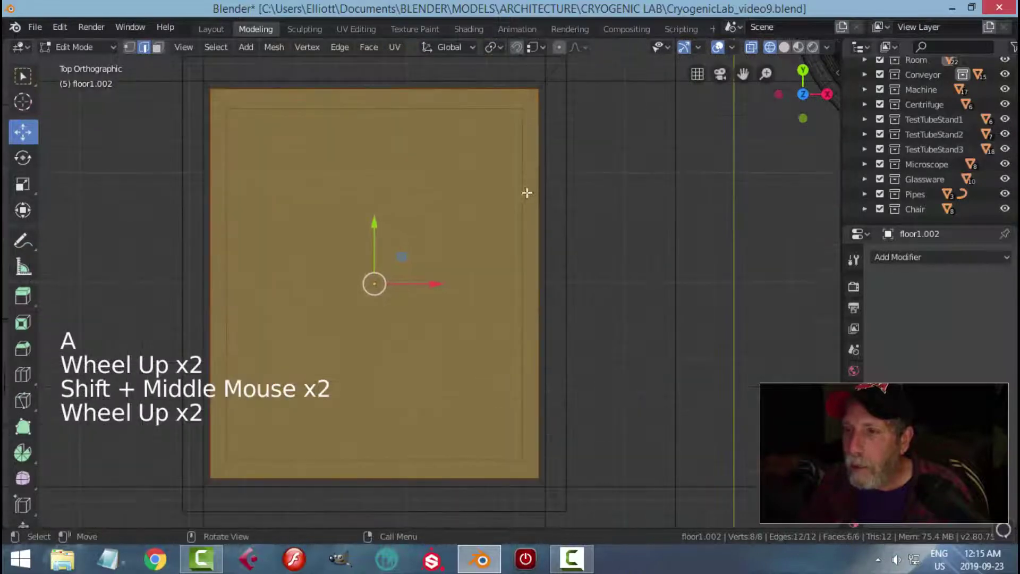
pyautogui.press('s')
pyautogui.press('x')
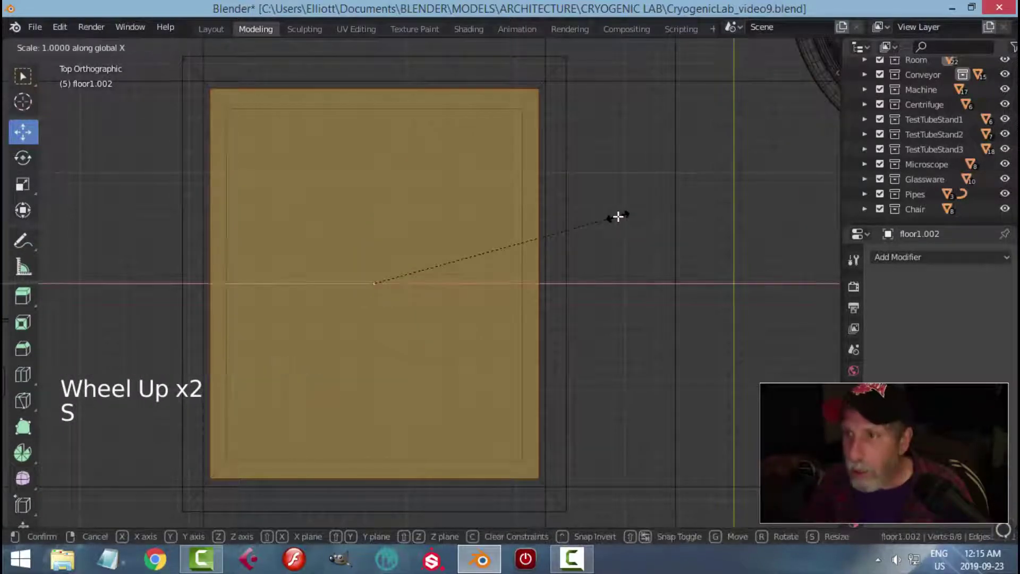
pyautogui.click(568, 225)
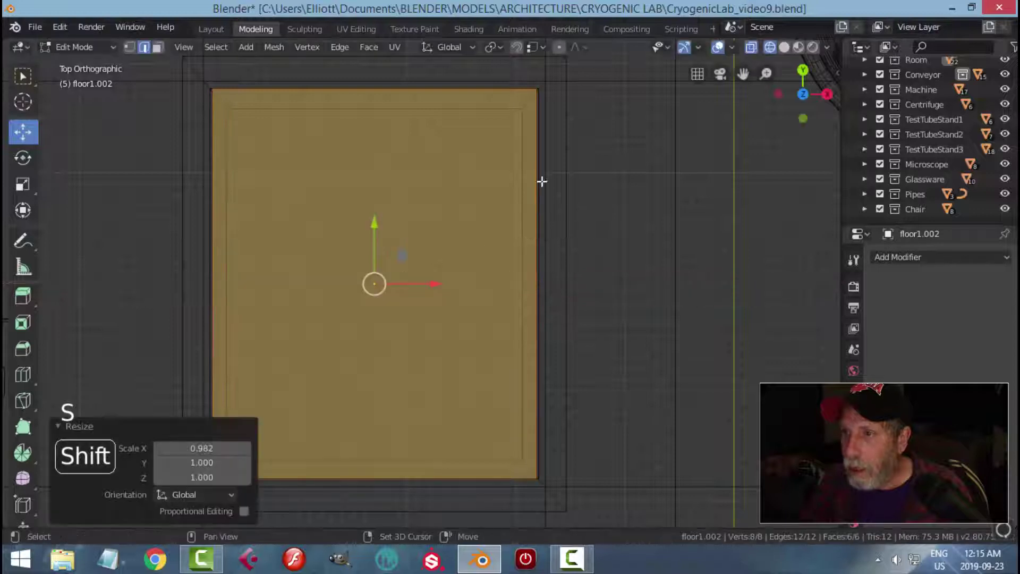
# - Scale the cover panel's mesh down slightly along Y to match the side gaps, and return to solid shading
pyautogui.scroll(2, 552, 109)
pyautogui.keyDown('shift'); pyautogui.moveTo(567, 105); pyautogui.dragTo(595, 214, button='middle'); pyautogui.keyUp('shift')
pyautogui.scroll(1, 524, 241)
pyautogui.scroll(-2, 556, 212)
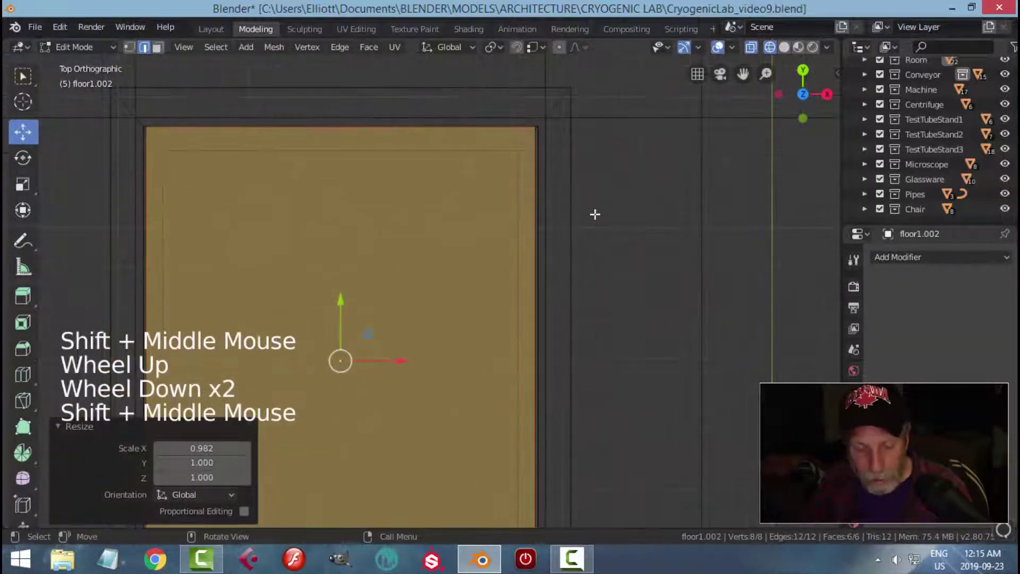
pyautogui.press('s')
pyautogui.press('y')
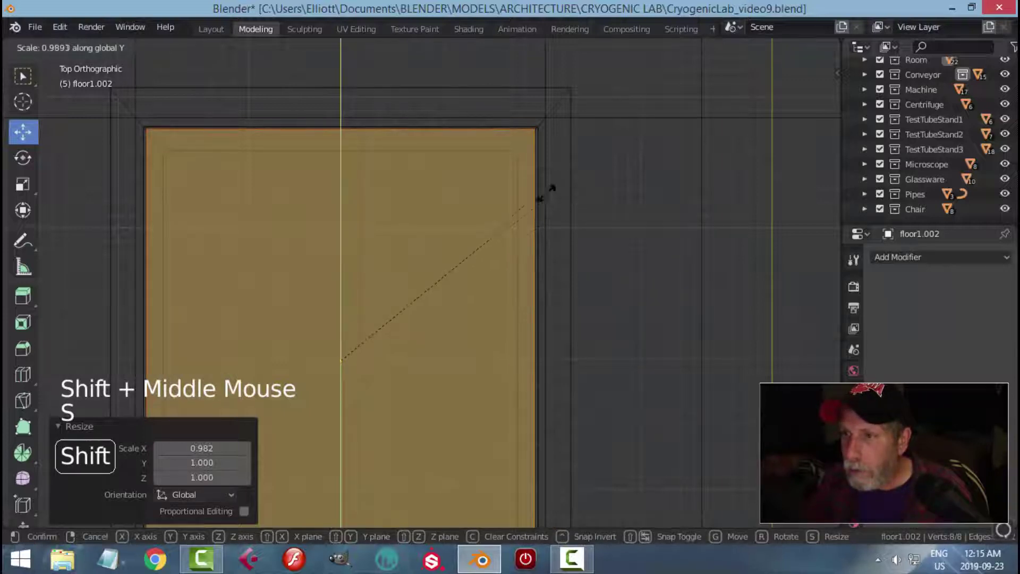
pyautogui.click(582, 196)
pyautogui.press('Tab')
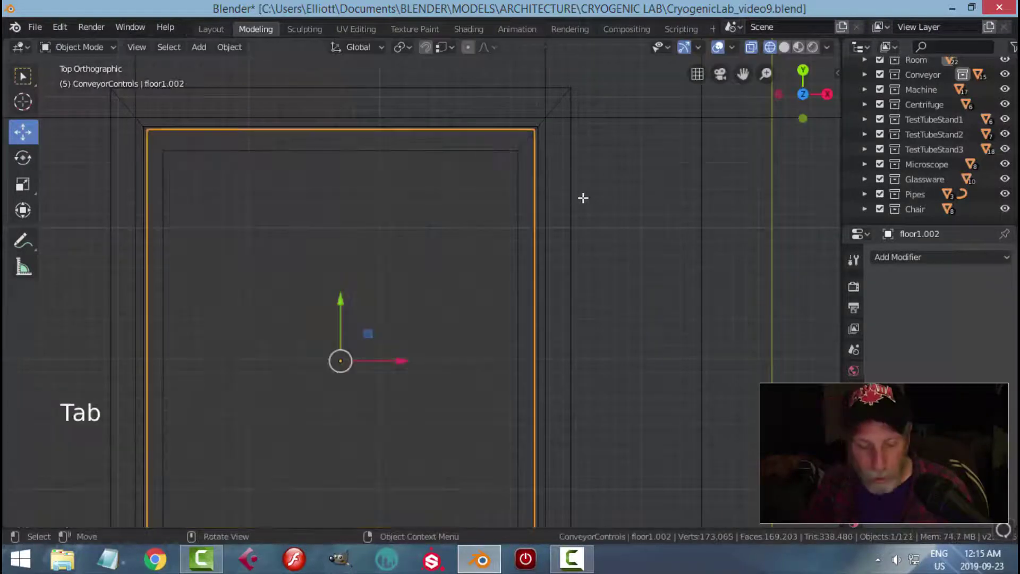
pyautogui.press('z')
pyautogui.click(689, 198)
pyautogui.scroll(-3, 641, 255)
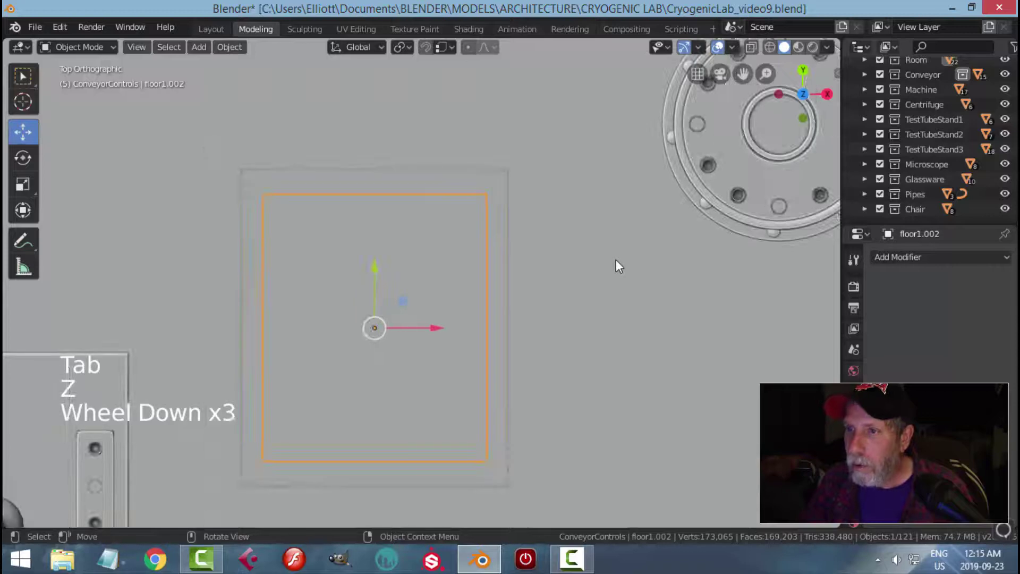
pyautogui.hotkey('alt', 'a')
# - Examine the fit and the gap between the cover panel and the frame from several angles
pyautogui.scroll(-2, 602, 263)
pyautogui.moveTo(602, 264); pyautogui.dragTo(571, 250, button='middle')
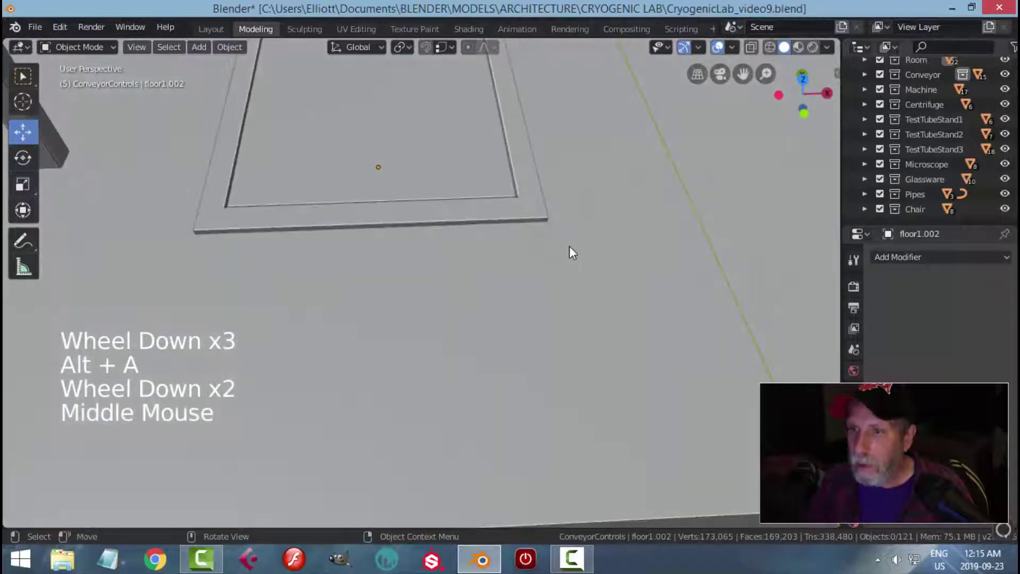
pyautogui.scroll(-1, 569, 247)
pyautogui.moveTo(511, 237)
pyautogui.mouseDown(button='middle')
pyautogui.moveTo(457, 258)
pyautogui.moveTo(473, 269)
pyautogui.moveTo(519, 262)
pyautogui.moveTo(397, 273)
pyautogui.moveTo(466, 213)
pyautogui.moveTo(469, 226)
pyautogui.moveTo(504, 238)
pyautogui.moveTo(522, 180)
pyautogui.moveTo(525, 235)
pyautogui.moveTo(461, 255)
pyautogui.moveTo(477, 264)
pyautogui.moveTo(452, 270)
pyautogui.moveTo(492, 234)
pyautogui.moveTo(485, 253)
pyautogui.mouseUp(button='middle')
pyautogui.scroll(-2, 388, 256)
pyautogui.scroll(-3, 465, 213)
pyautogui.scroll(2, 460, 254)
pyautogui.scroll(2, 423, 257)
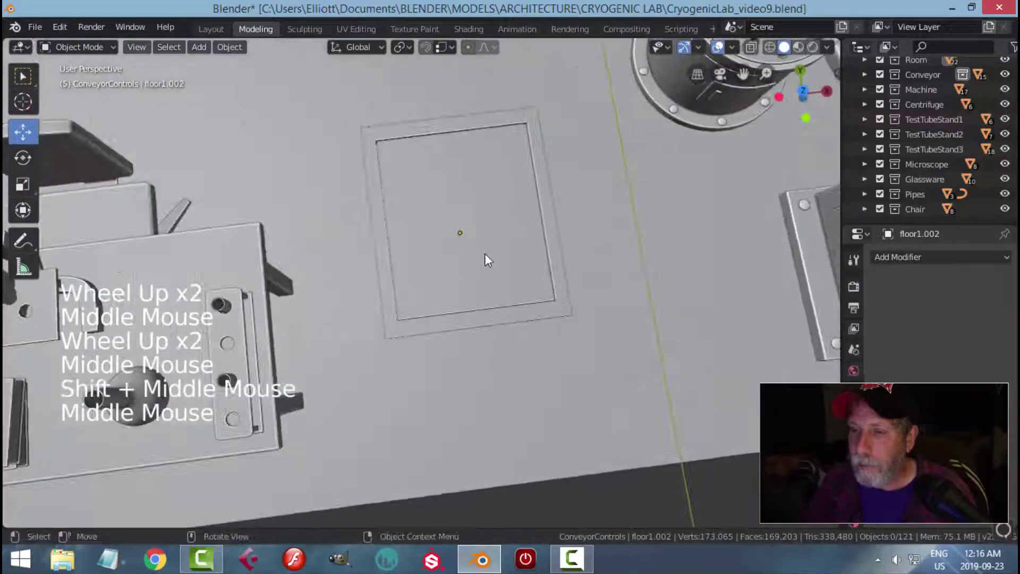
# - Inset the cover panel's top face by about 0.017 m
pyautogui.click(485, 253)
pyautogui.press('Tab')
pyautogui.scroll(1, 565, 268)
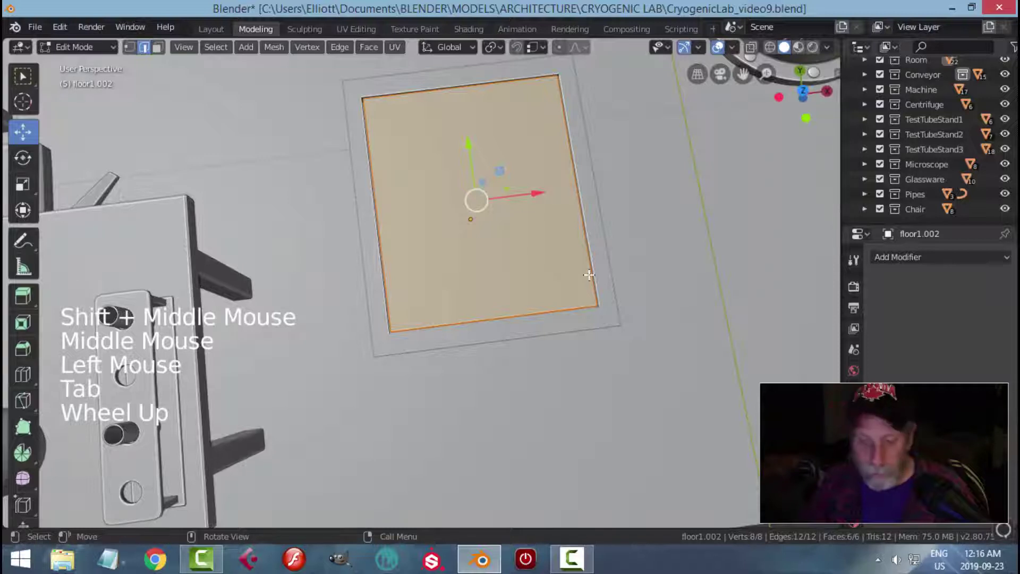
pyautogui.hotkey('alt', 'a')
pyautogui.press('KP_7')
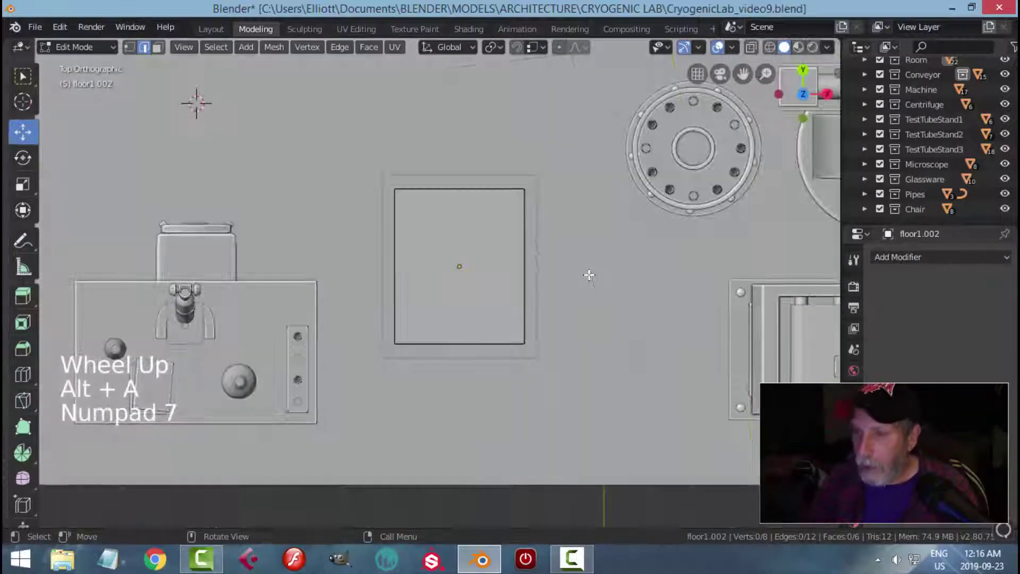
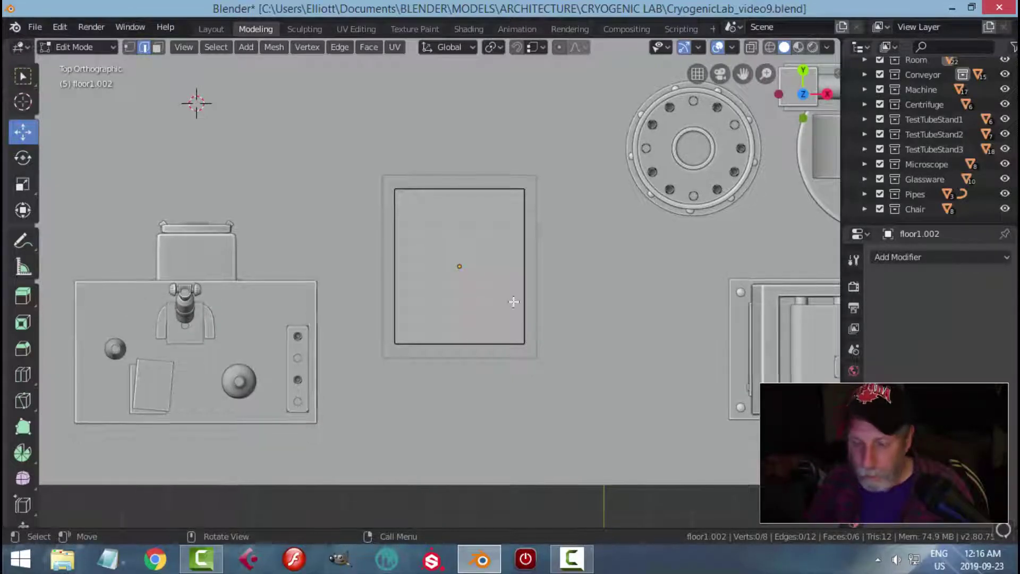
pyautogui.press('3')
pyautogui.click(490, 246)
pyautogui.scroll(-2, 582, 254)
pyautogui.moveTo(585, 255); pyautogui.dragTo(564, 223, button='middle')
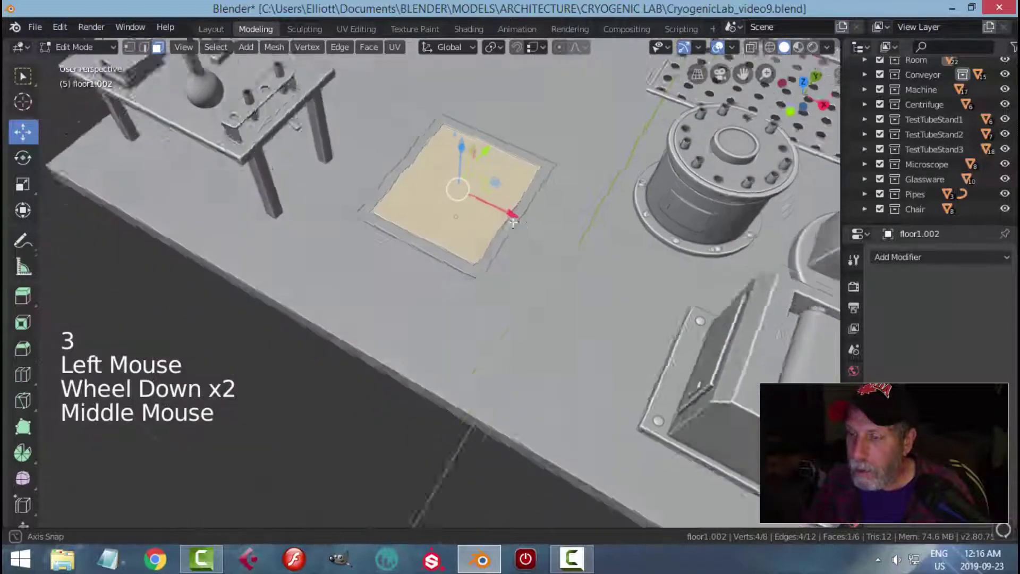
pyautogui.scroll(2, 562, 221)
pyautogui.press('i')
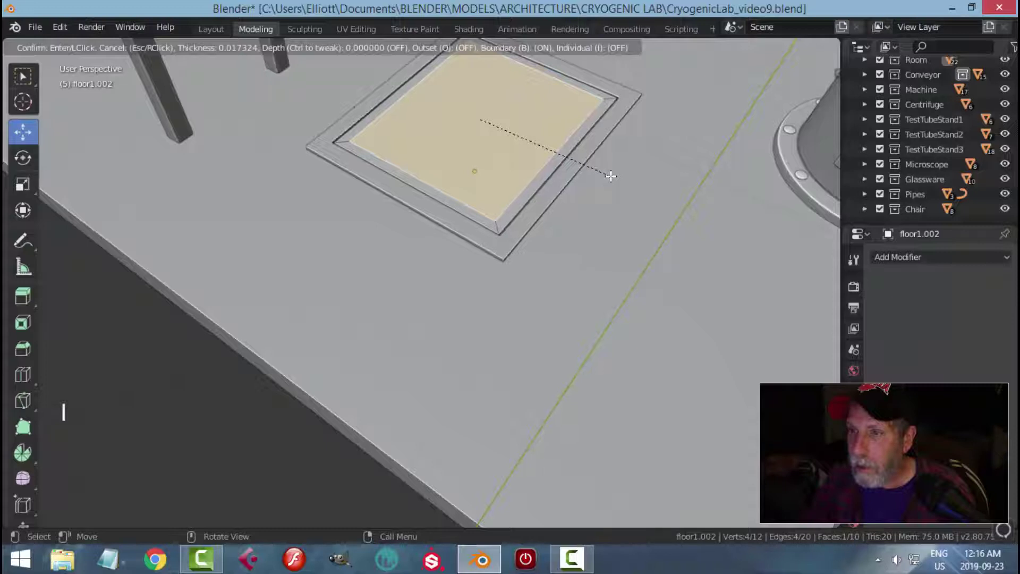
pyautogui.click(611, 175)
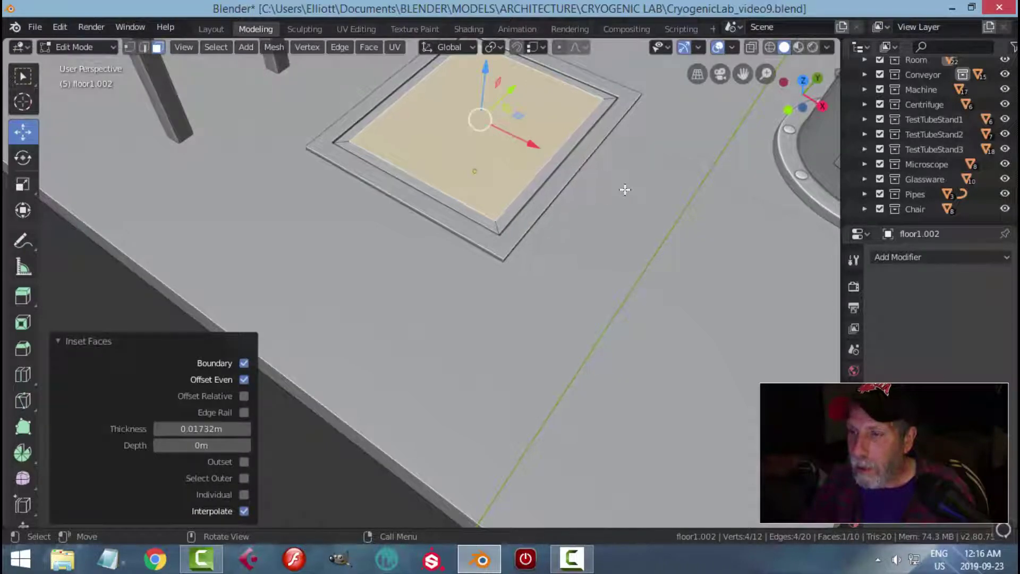
# - Bevel the edges of the inset face with two segments and a width of about 0.002 m
pyautogui.hotkey('ctrl', 'b')
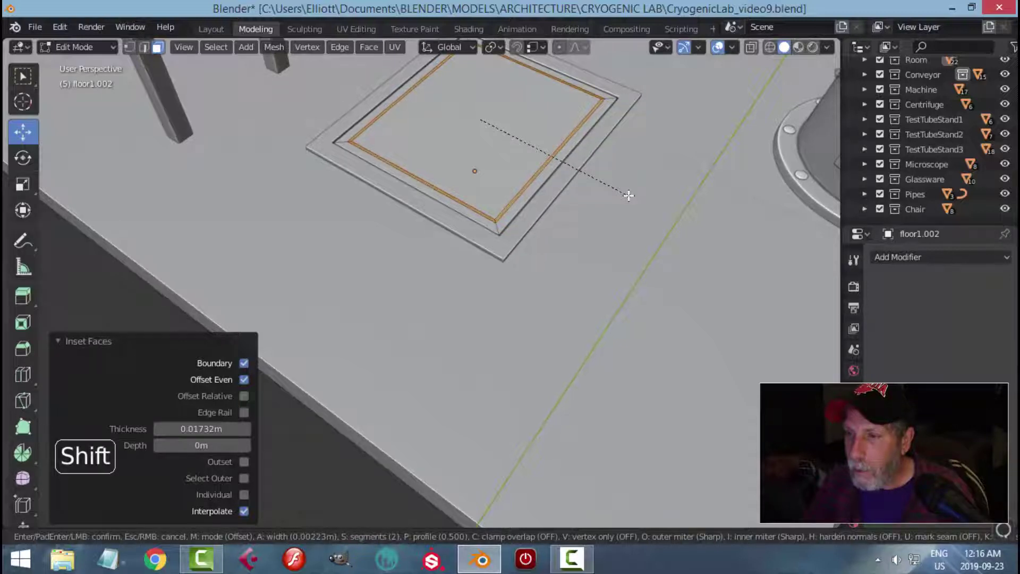
pyautogui.click(628, 196)
pyautogui.hotkey('alt', 'a')
# - Lower the middle edge loop of the bevel to cut a thin groove around the cover panel, and finish editing
pyautogui.scroll(2, 594, 181)
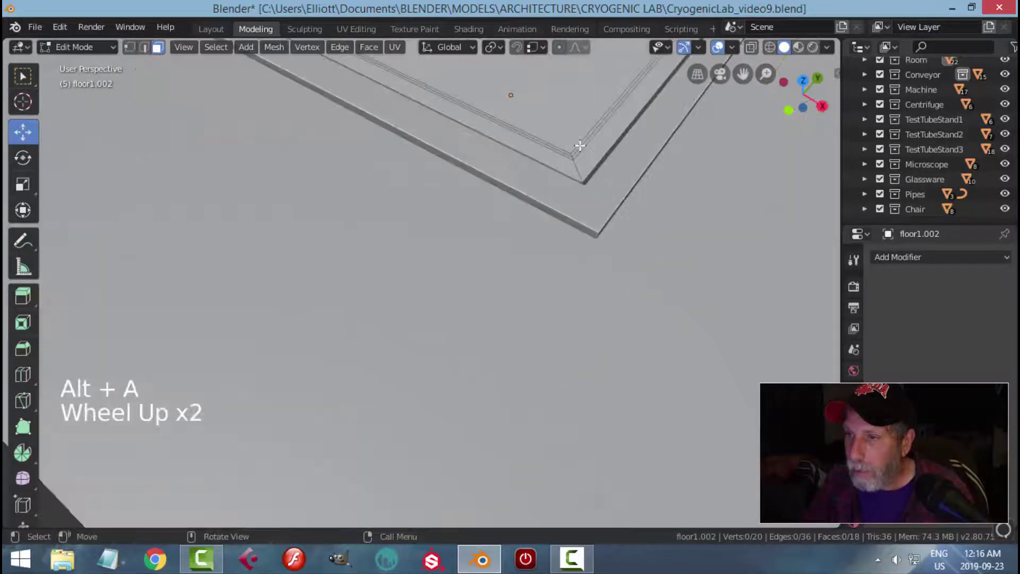
pyautogui.keyDown('alt'); pyautogui.keyDown('shift'); pyautogui.click(610, 155); pyautogui.keyUp('shift'); pyautogui.keyUp('alt')
pyautogui.hotkey('alt', 'a')
pyautogui.press('2')
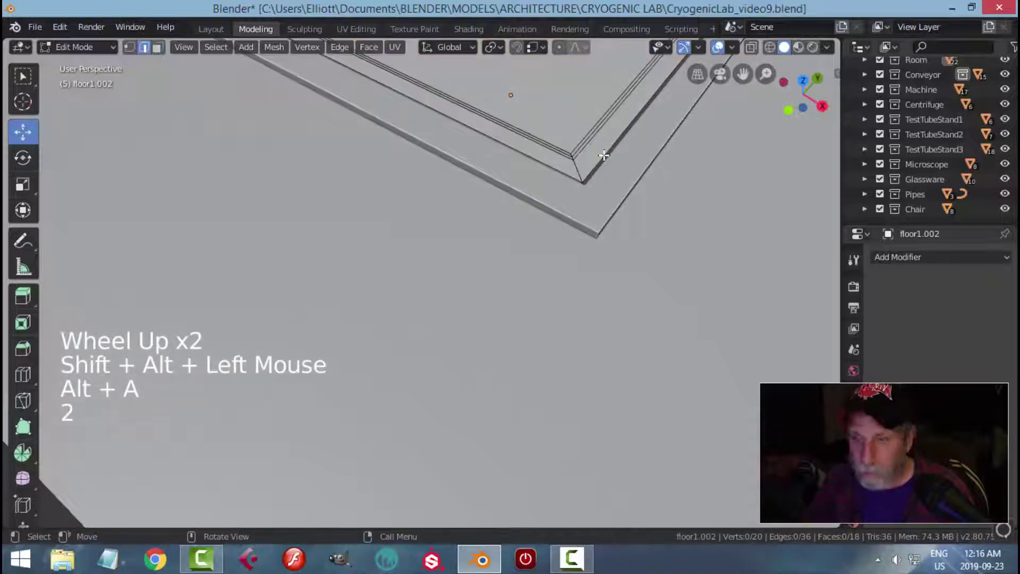
pyautogui.keyDown('alt'); pyautogui.keyDown('shift'); pyautogui.click(611, 161); pyautogui.keyUp('shift'); pyautogui.keyUp('alt')
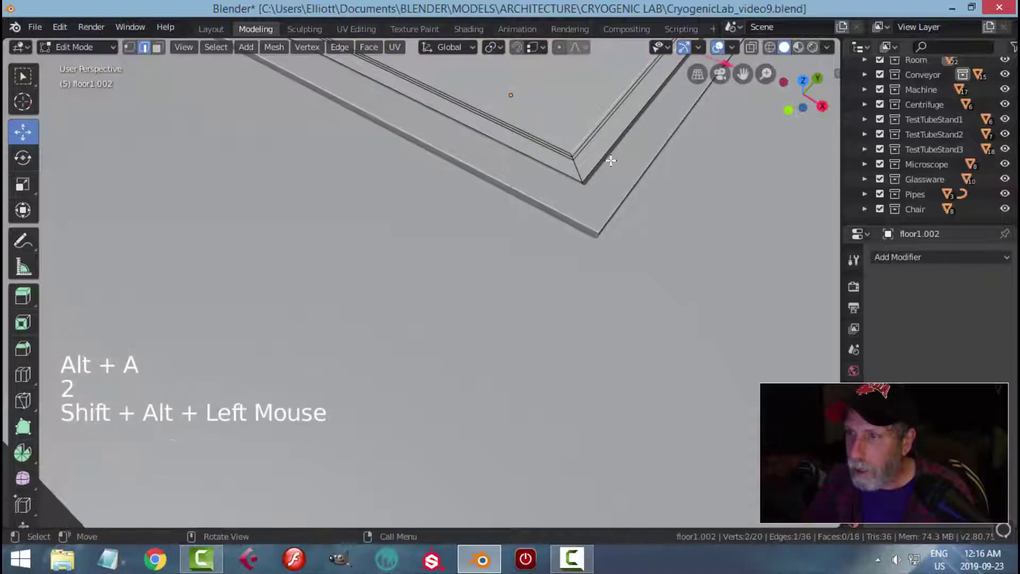
pyautogui.hotkey('alt', 'a')
pyautogui.keyDown('alt'); pyautogui.keyDown('shift'); pyautogui.click(581, 145); pyautogui.keyUp('shift'); pyautogui.keyUp('alt')
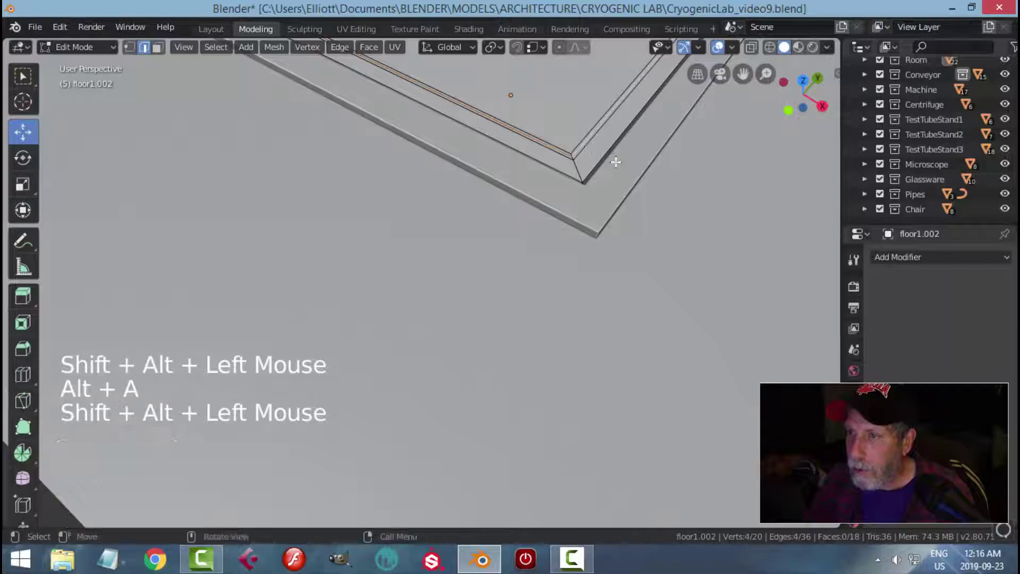
pyautogui.scroll(-2, 610, 159)
pyautogui.moveTo(610, 159); pyautogui.dragTo(465, 177, button='middle')
pyautogui.scroll(3, 654, 246)
pyautogui.moveTo(458, 159); pyautogui.dragTo(473, 193)
pyautogui.press('Tab')
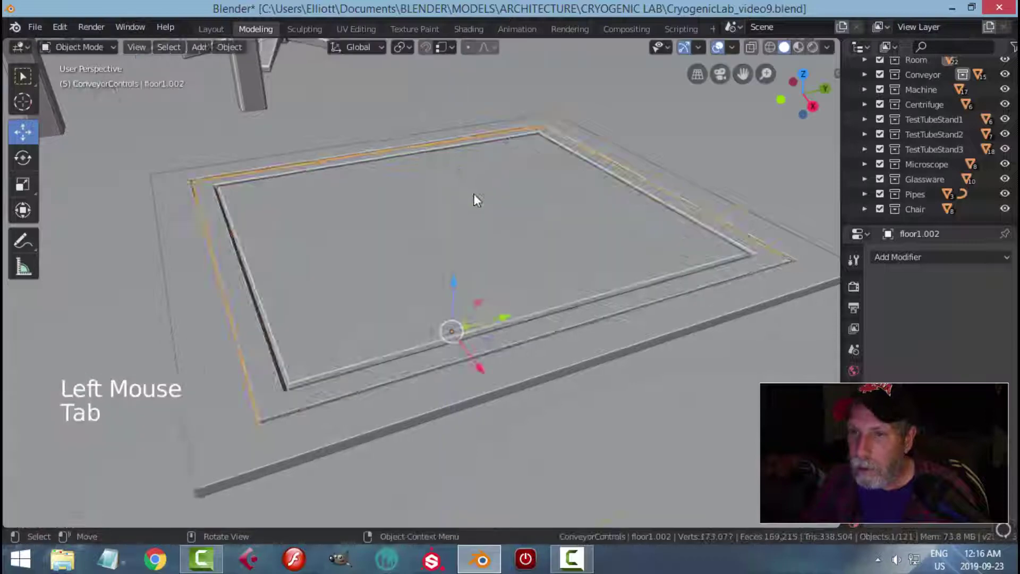
pyautogui.scroll(-3, 473, 193)
pyautogui.hotkey('alt', 'a')
pyautogui.moveTo(505, 217); pyautogui.dragTo(577, 316, button='middle')
pyautogui.scroll(-2, 560, 269)
pyautogui.moveTo(577, 316); pyautogui.dragTo(539, 333, button='middle')
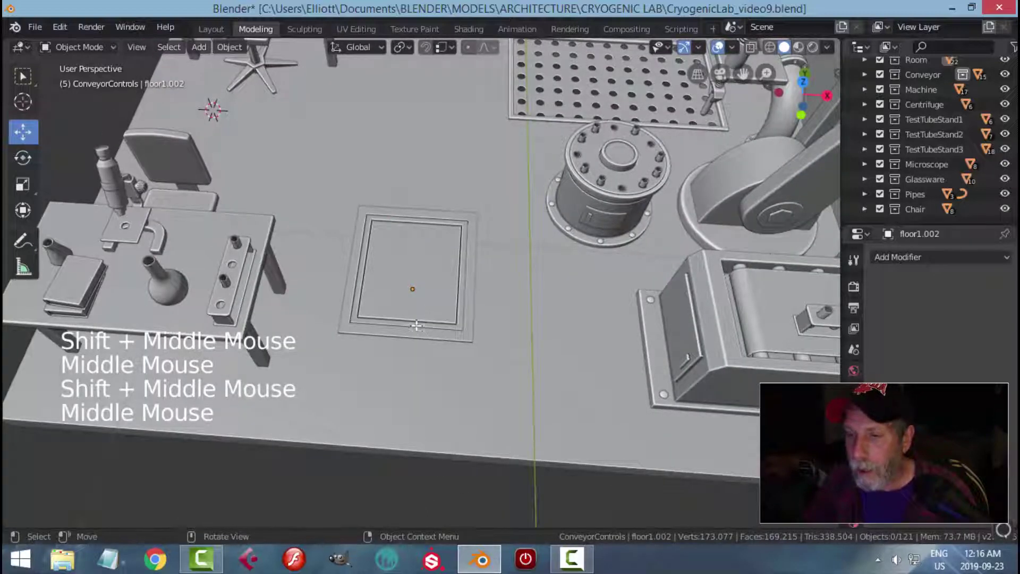
# - Add two evenly spaced lengthwise loop cuts across the cover panel, without sliding them
pyautogui.press('Tab')
pyautogui.scroll(2, 416, 325)
pyautogui.hotkey('ctrl', 'r')
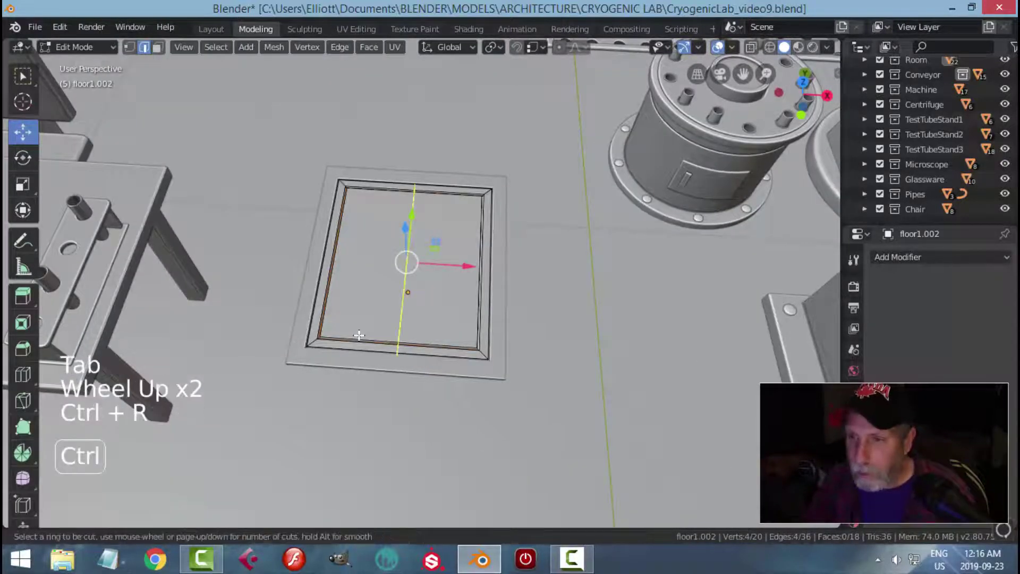
pyautogui.scroll(1, 360, 335)
pyautogui.click(360, 334)
pyautogui.rightClick(360, 334)
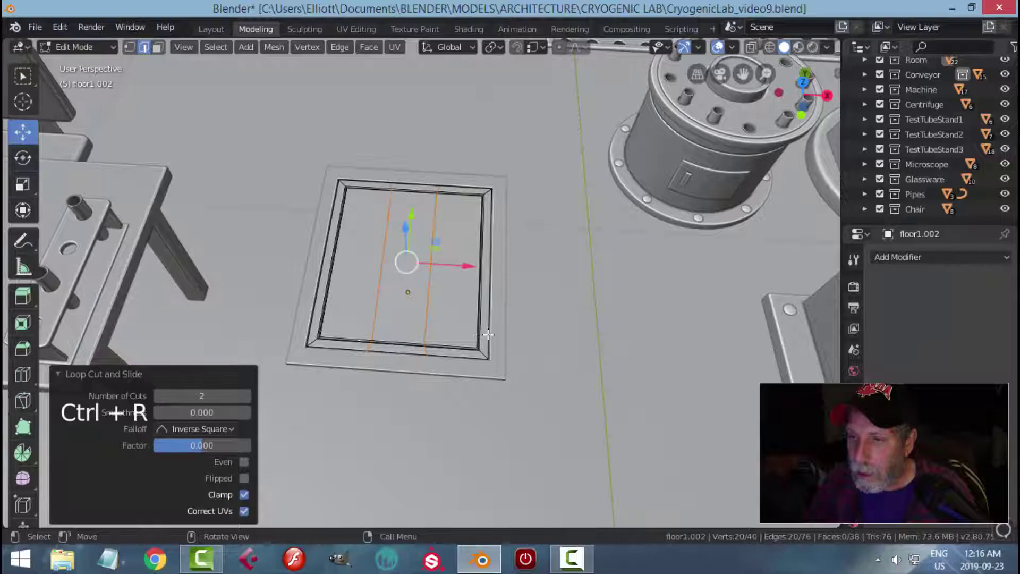
# - Add two crosswise loop cuts close together near one end of the cover panel, with slide factors of about -0.903 and -0.885
pyautogui.moveTo(488, 335); pyautogui.dragTo(372, 367, button='middle')
pyautogui.hotkey('ctrl', 'r')
pyautogui.click(333, 379)
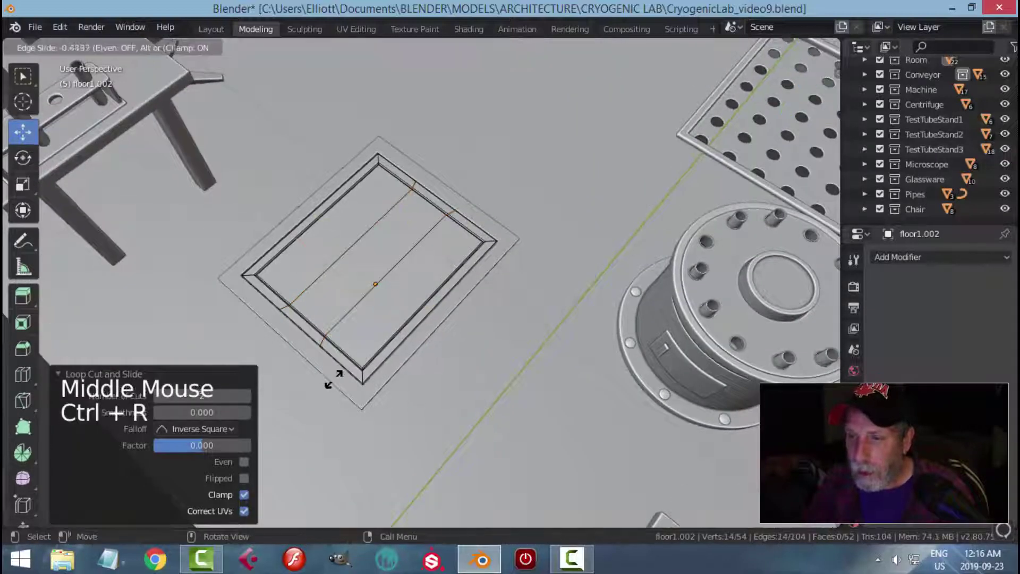
pyautogui.click(298, 396)
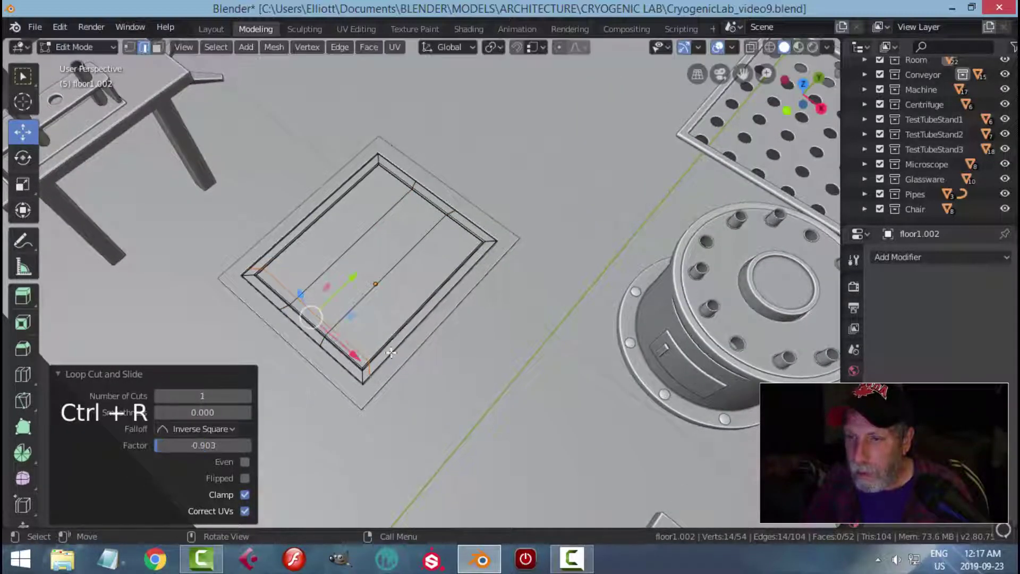
pyautogui.hotkey('ctrl', 'r')
pyautogui.click(346, 366)
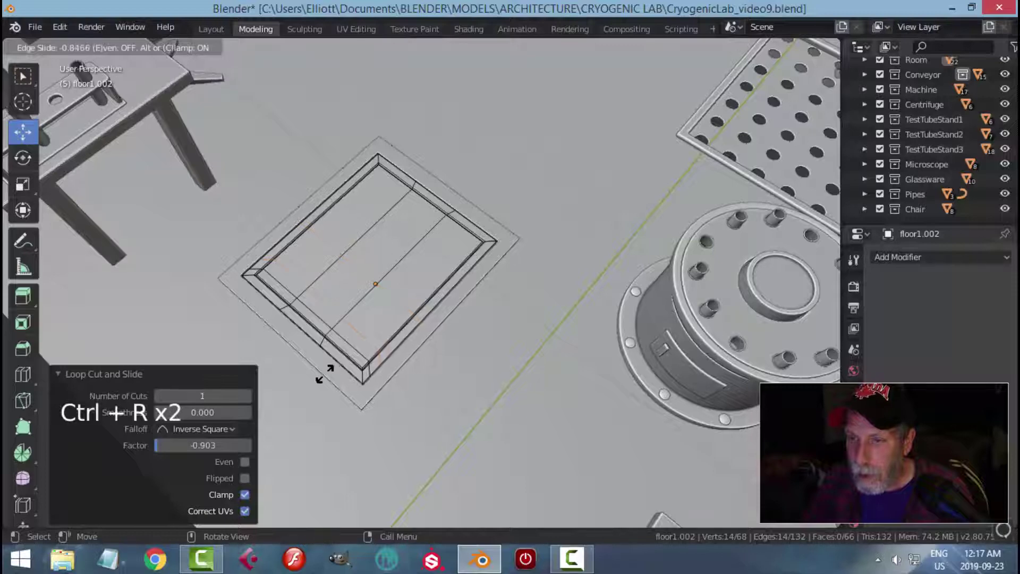
pyautogui.click(319, 308)
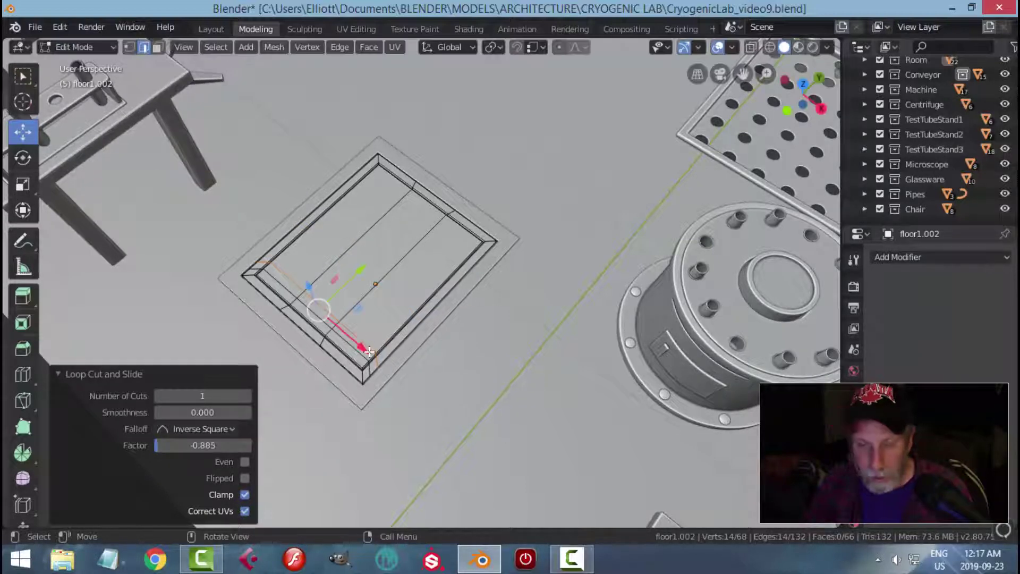
# - Extrude the narrow middle face near the panel's end downward by about 0.0067 m to form a handle recess
pyautogui.hotkey('alt', 'a')
pyautogui.moveTo(372, 285); pyautogui.dragTo(426, 284, button='middle')
pyautogui.scroll(2, 470, 340)
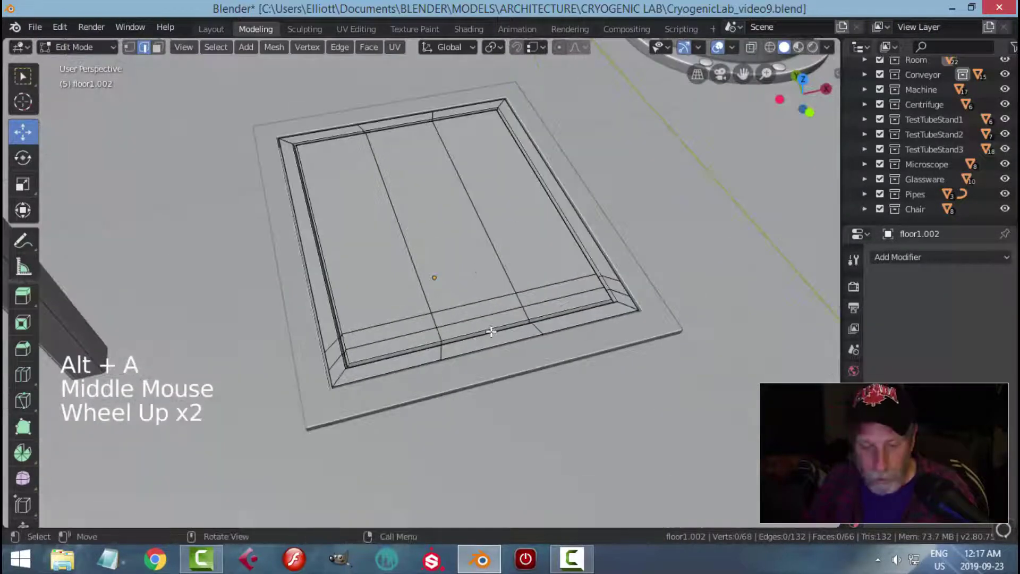
pyautogui.press('3')
pyautogui.click(478, 306)
pyautogui.moveTo(479, 306); pyautogui.dragTo(542, 324, button='middle')
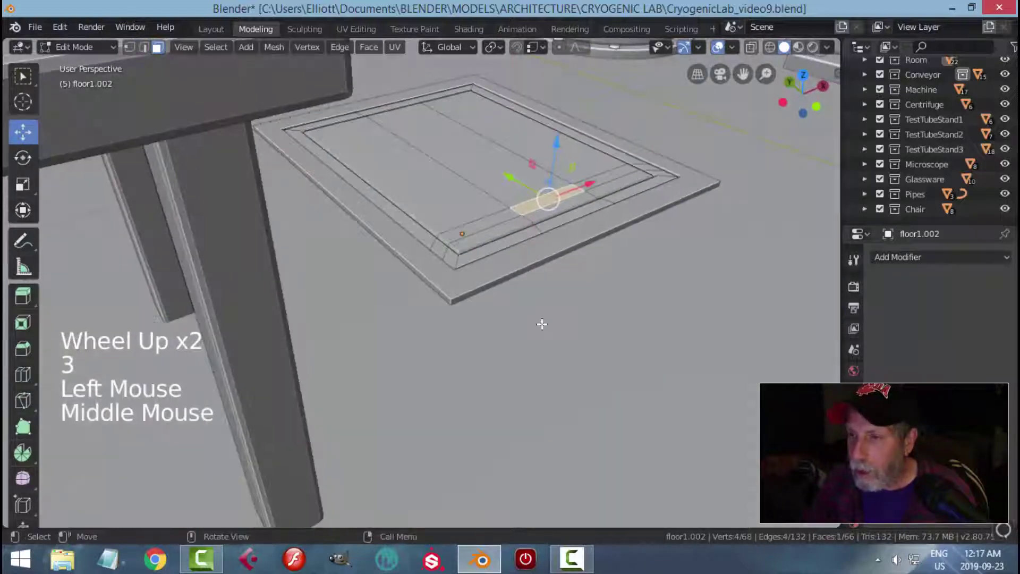
pyautogui.press('e')
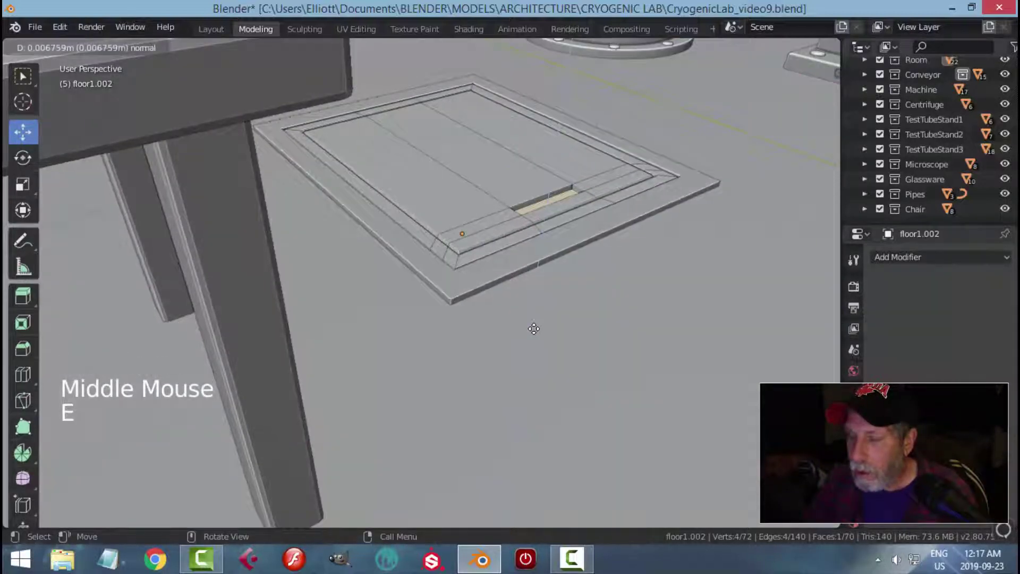
pyautogui.press('shift')
pyautogui.click(533, 328)
# - Taper the handle recess by scaling its bottom face to about 0.882 along X and 0.640 along Y
pyautogui.moveTo(533, 328); pyautogui.dragTo(545, 323, button='middle')
pyautogui.scroll(2, 539, 319)
pyautogui.press('s')
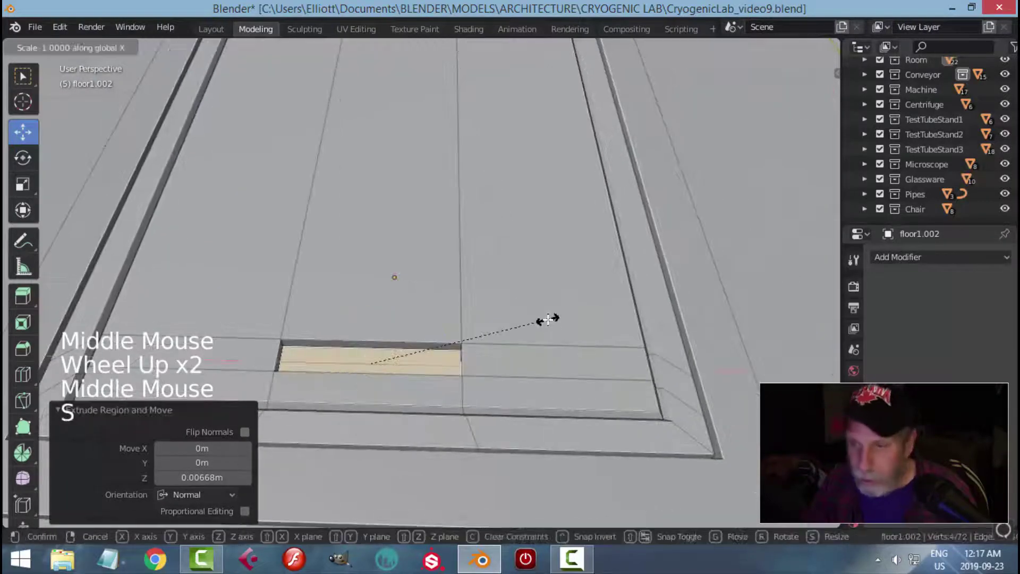
pyautogui.click(526, 321)
pyautogui.moveTo(497, 359); pyautogui.dragTo(593, 323, button='middle')
pyautogui.press('s')
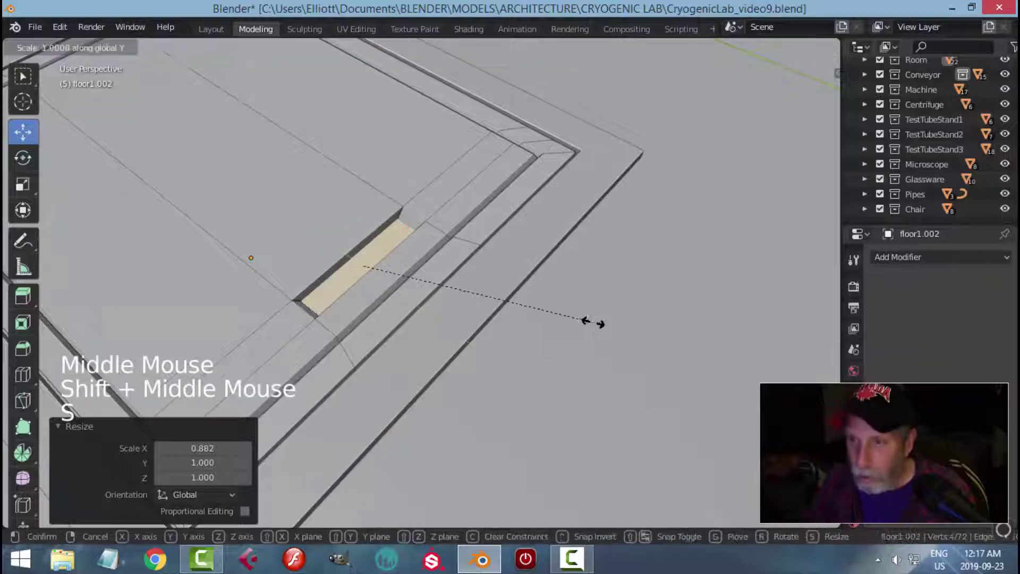
pyautogui.press('y')
pyautogui.click(542, 292)
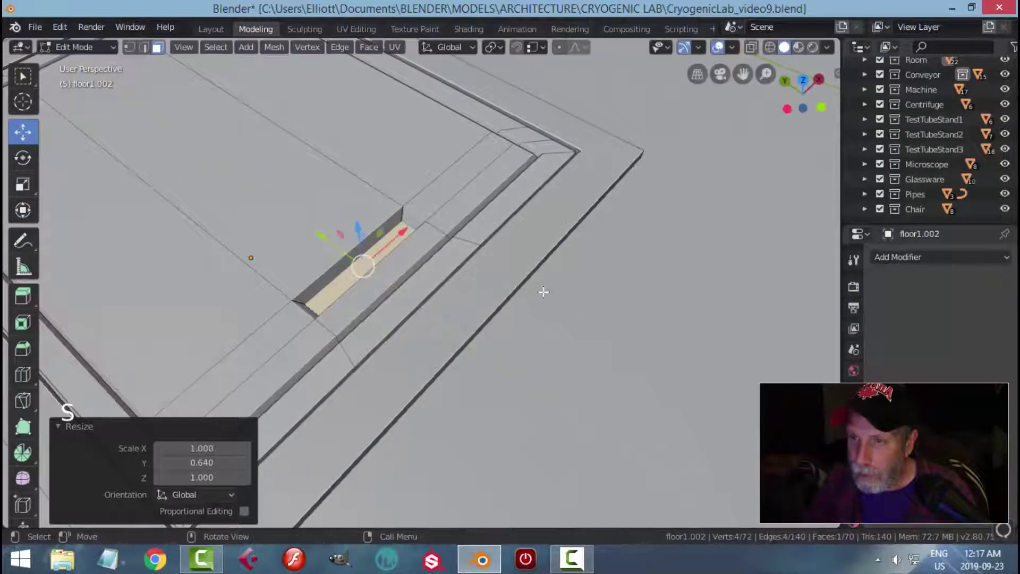
# - Finish editing the cover panel and examine the handle recess in the scene from several distances
pyautogui.press('Tab')
pyautogui.scroll(-3, 566, 293)
pyautogui.hotkey('alt', 'a')
pyautogui.scroll(-2, 565, 294)
pyautogui.moveTo(566, 294)
pyautogui.mouseDown(button='middle')
pyautogui.moveTo(436, 306)
pyautogui.moveTo(547, 312)
pyautogui.moveTo(508, 305)
pyautogui.moveTo(501, 283)
pyautogui.moveTo(551, 309)
pyautogui.moveTo(565, 296)
pyautogui.moveTo(558, 307)
pyautogui.moveTo(595, 307)
pyautogui.moveTo(577, 319)
pyautogui.moveTo(647, 296)
pyautogui.moveTo(704, 252)
pyautogui.moveTo(706, 269)
pyautogui.moveTo(453, 311)
pyautogui.moveTo(519, 282)
pyautogui.mouseUp(button='middle')
pyautogui.scroll(2, 508, 295)
pyautogui.scroll(-3, 500, 283)
pyautogui.scroll(3, 449, 278)
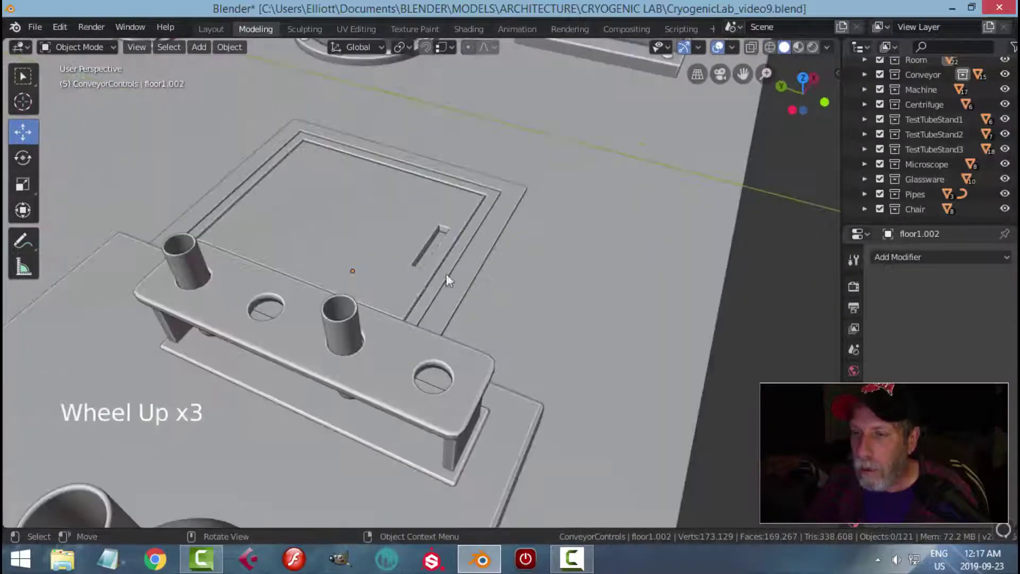
# - Isolate the cover panel by hiding all other objects in the scene
pyautogui.moveTo(449, 278)
pyautogui.mouseDown(button='middle')
pyautogui.moveTo(462, 294)
pyautogui.moveTo(539, 269)
pyautogui.moveTo(557, 280)
pyautogui.moveTo(541, 314)
pyautogui.moveTo(565, 294)
pyautogui.mouseUp(button='middle')
pyautogui.click(557, 281)
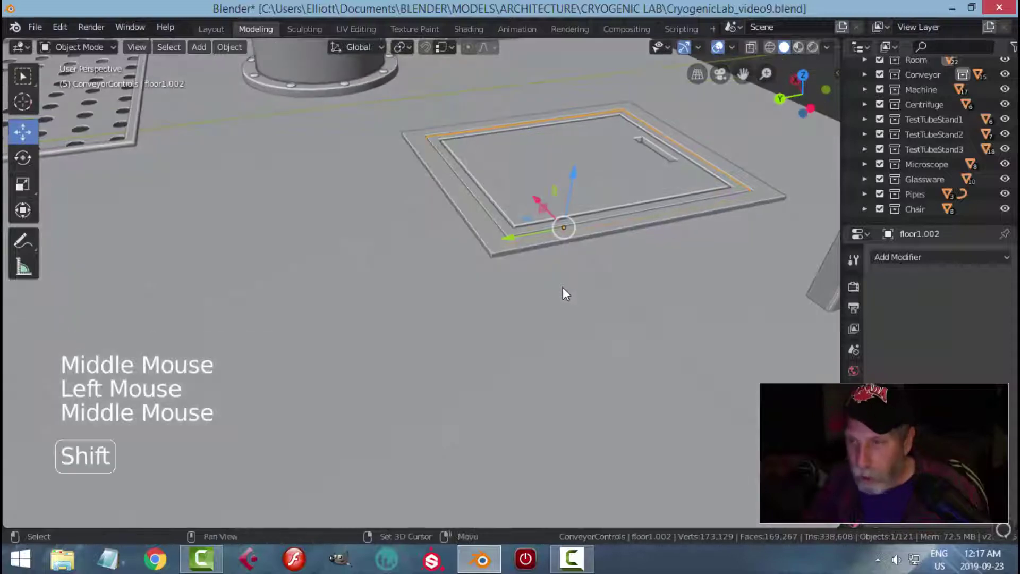
pyautogui.hotkey('shift', 'h')
pyautogui.moveTo(495, 271); pyautogui.dragTo(549, 307, button='middle')
pyautogui.hotkey('alt', 'a')
pyautogui.moveTo(492, 272)
pyautogui.mouseDown(button='middle')
pyautogui.moveTo(566, 296)
pyautogui.moveTo(541, 286)
pyautogui.moveTo(460, 331)
pyautogui.moveTo(541, 332)
pyautogui.moveTo(559, 282)
pyautogui.moveTo(503, 301)
pyautogui.moveTo(498, 346)
pyautogui.moveTo(502, 323)
pyautogui.moveTo(536, 294)
pyautogui.moveTo(479, 288)
pyautogui.moveTo(488, 310)
pyautogui.mouseUp(button='middle')
pyautogui.scroll(2, 541, 286)
pyautogui.scroll(-2, 503, 324)
pyautogui.scroll(-1, 502, 324)
pyautogui.moveTo(488, 311)
pyautogui.mouseDown(button='middle')
pyautogui.moveTo(501, 337)
pyautogui.moveTo(519, 317)
pyautogui.moveTo(485, 243)
pyautogui.mouseUp(button='middle')
# - Straighten the first lengthwise edge loop beside the handle recess by scaling it to 0 along X
pyautogui.click(478, 234)
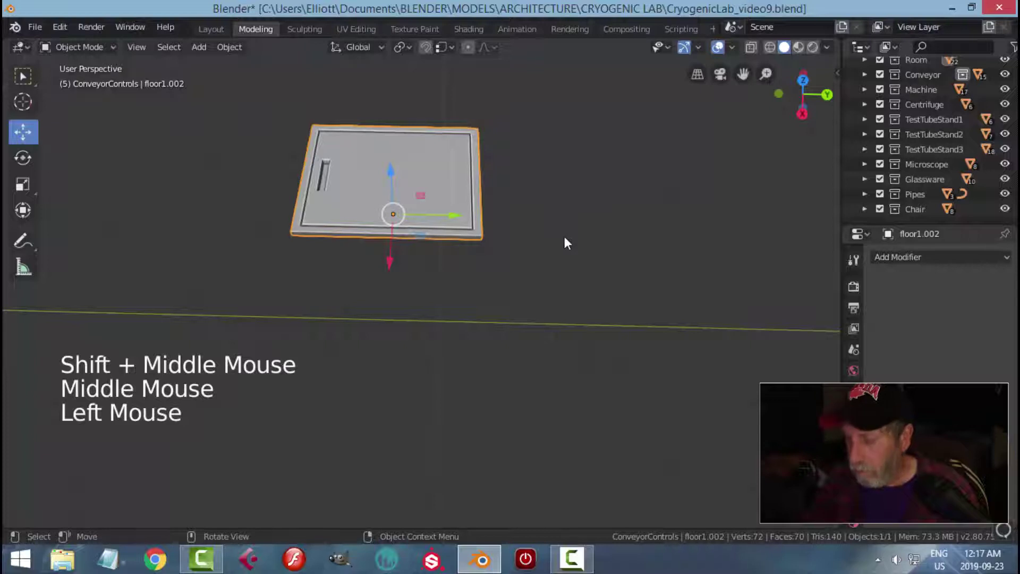
pyautogui.press('Tab')
pyautogui.scroll(2, 565, 237)
pyautogui.moveTo(576, 234); pyautogui.dragTo(517, 239, button='middle')
pyautogui.hotkey('alt', 'a')
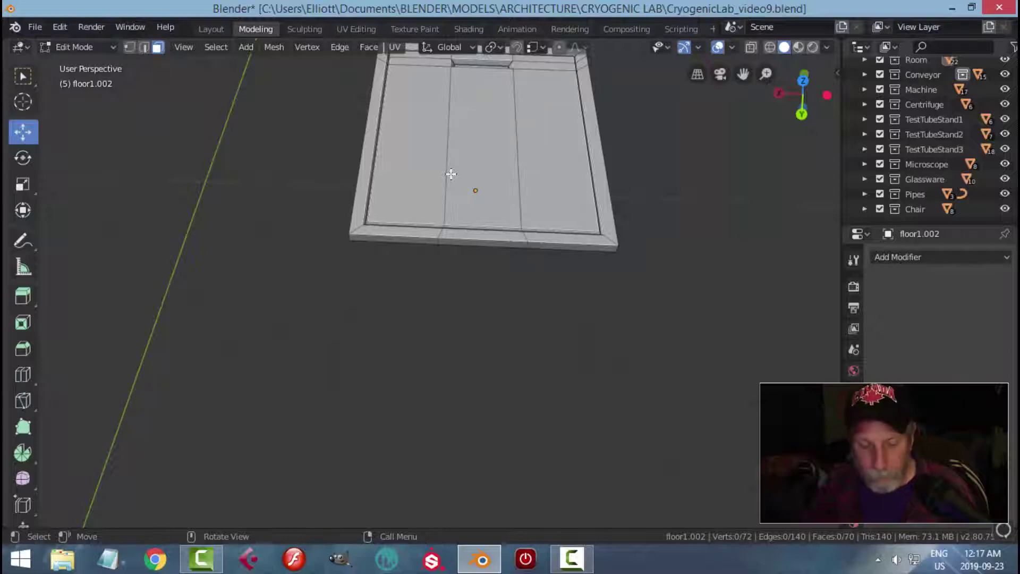
pyautogui.press('2')
pyautogui.keyDown('alt'); pyautogui.keyDown('shift'); pyautogui.click(447, 174); pyautogui.keyUp('shift'); pyautogui.keyUp('alt')
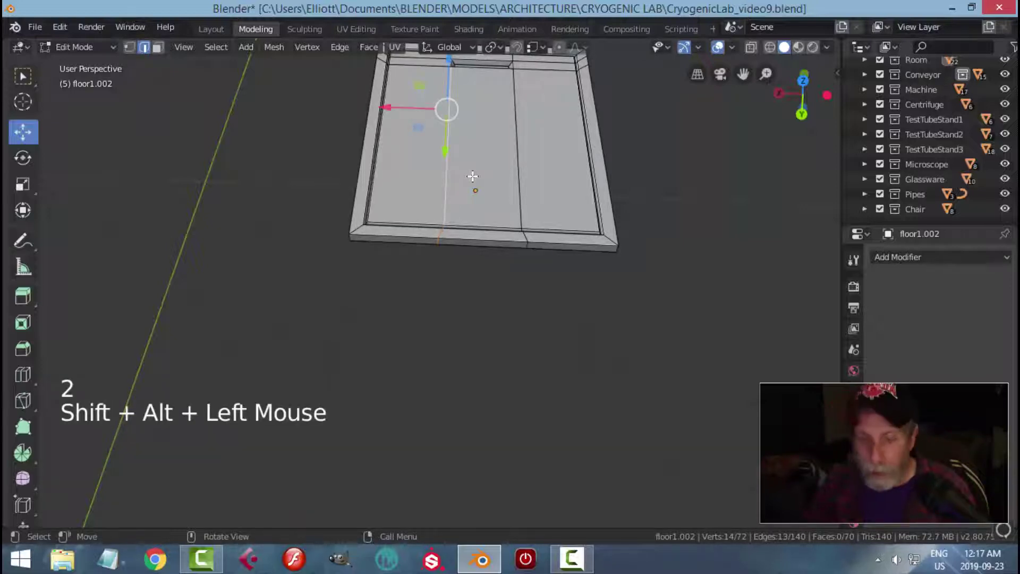
pyautogui.press('s')
pyautogui.press('Return')
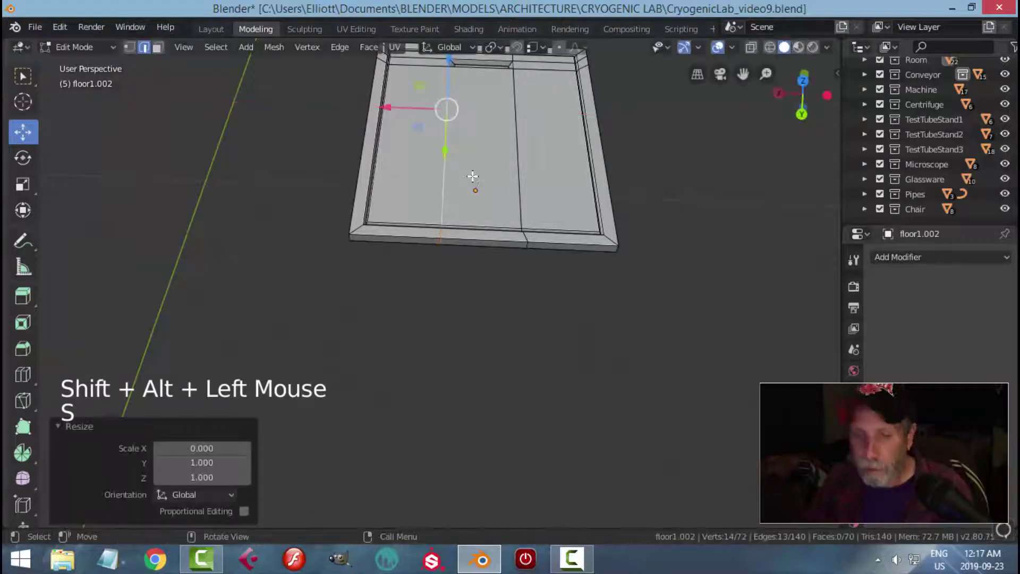
# - Straighten the second lengthwise edge loop, on the other side of the handle recess, by scaling it to 0 along X
pyautogui.hotkey('alt', 'a')
pyautogui.keyDown('alt'); pyautogui.keyDown('shift'); pyautogui.click(514, 108); pyautogui.keyUp('shift'); pyautogui.keyUp('alt')
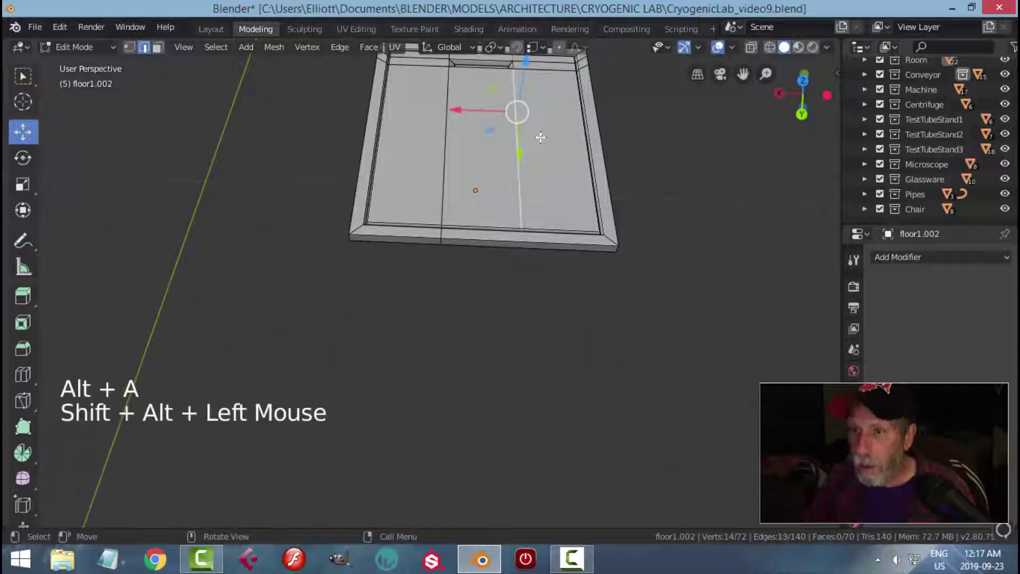
pyautogui.press('s')
pyautogui.press('x')
pyautogui.press('Return')
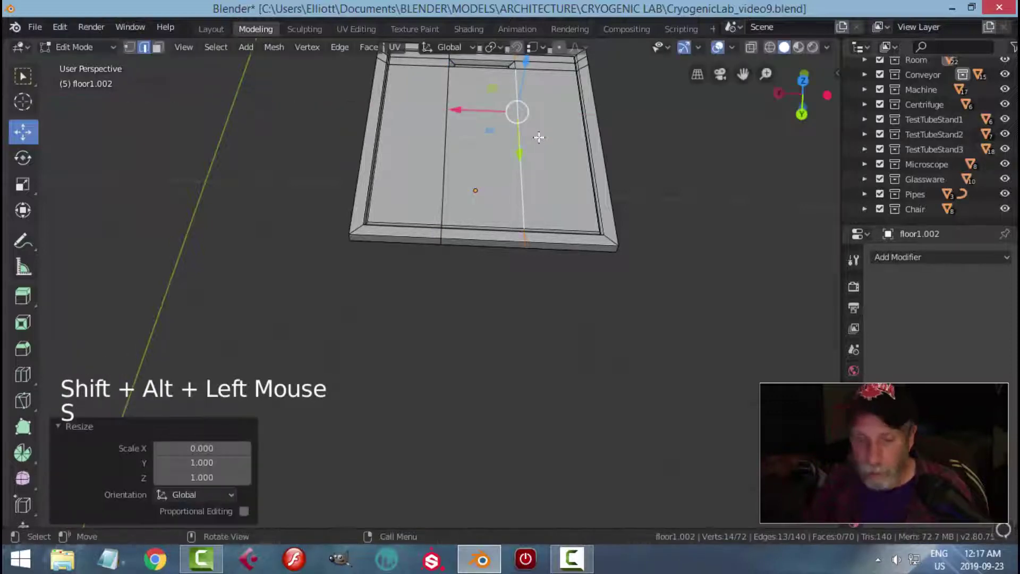
pyautogui.hotkey('alt', 'a')
# - Add a centred loop cut between the first lengthwise loop and the nearby panel side, and flatten it to 0 along X
pyautogui.scroll(-2, 514, 133)
pyautogui.moveTo(513, 193); pyautogui.dragTo(412, 234, button='middle')
pyautogui.scroll(2, 533, 214)
pyautogui.scroll(-2, 411, 234)
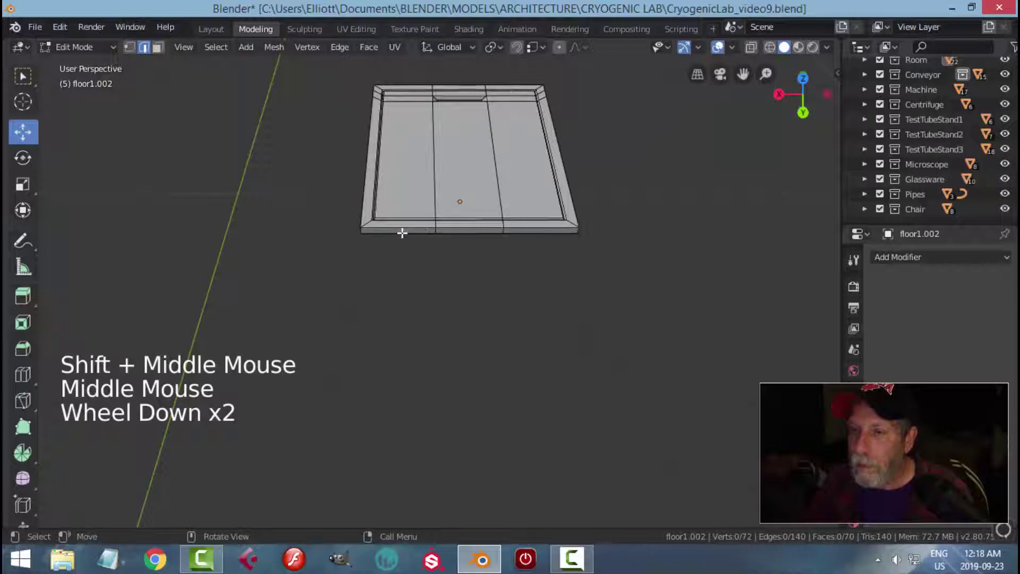
pyautogui.hotkey('ctrl', 'r')
pyautogui.click(401, 233)
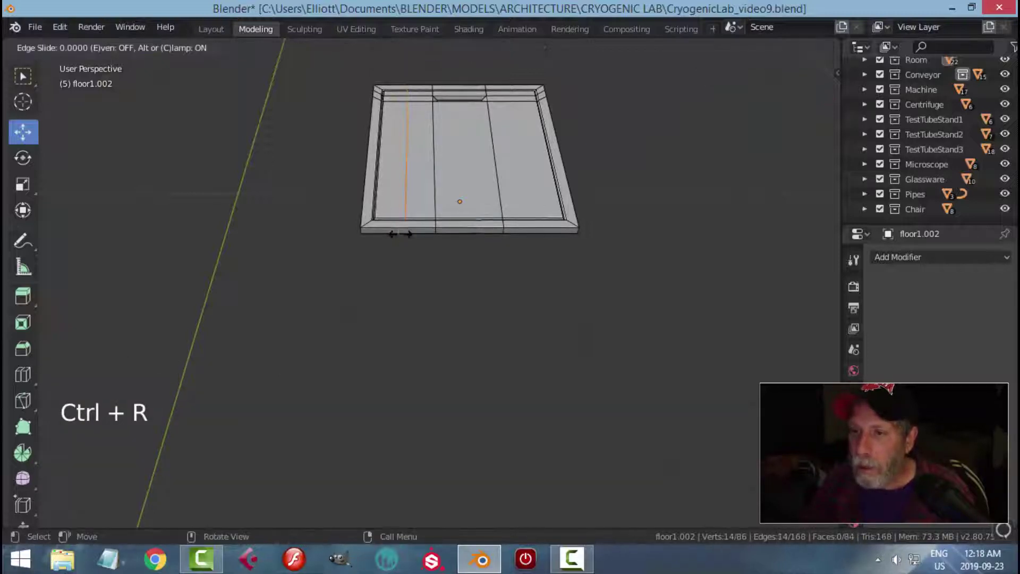
pyautogui.rightClick(399, 233)
pyautogui.press('s')
pyautogui.press('x')
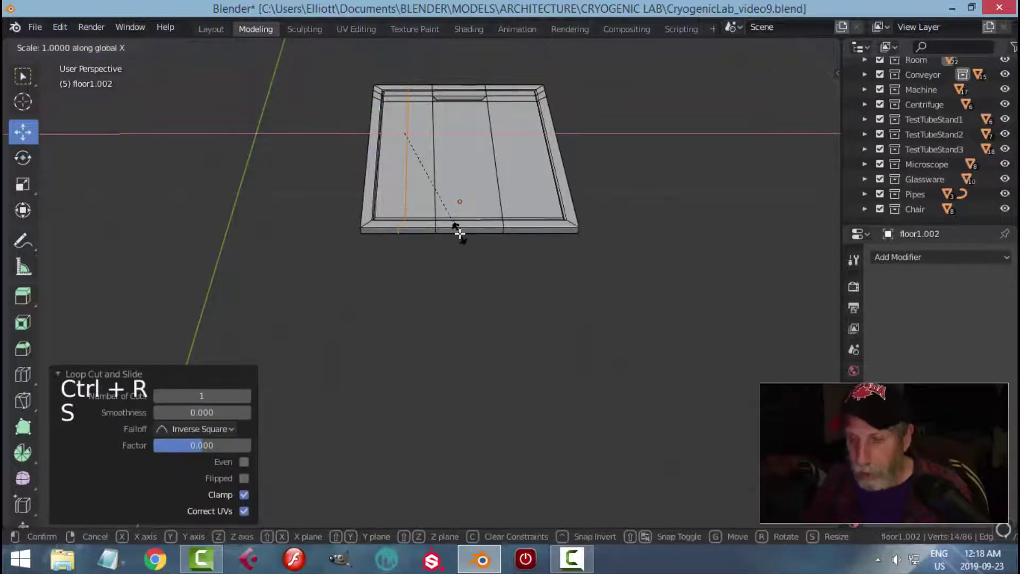
pyautogui.press('0')
pyautogui.press('Return')
pyautogui.hotkey('alt', 'a')
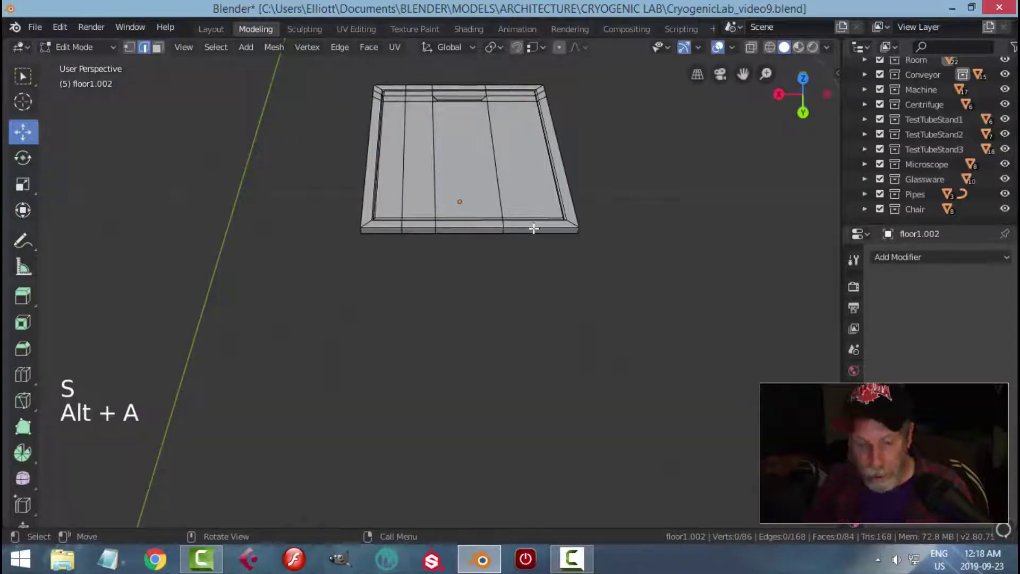
# - Add a matching centred loop cut in the opposite outer strip of the panel and flatten it along X
pyautogui.hotkey('ctrl', 'r')
pyautogui.click(532, 228)
pyautogui.rightClick(532, 228)
pyautogui.press('s')
pyautogui.press('x')
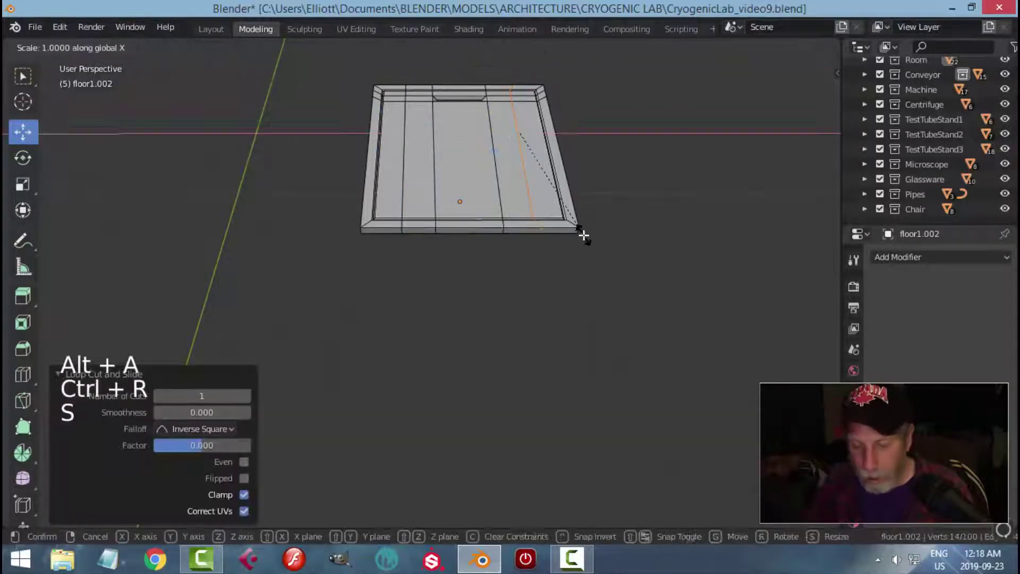
pyautogui.press('Return')
pyautogui.hotkey('alt', 'a')
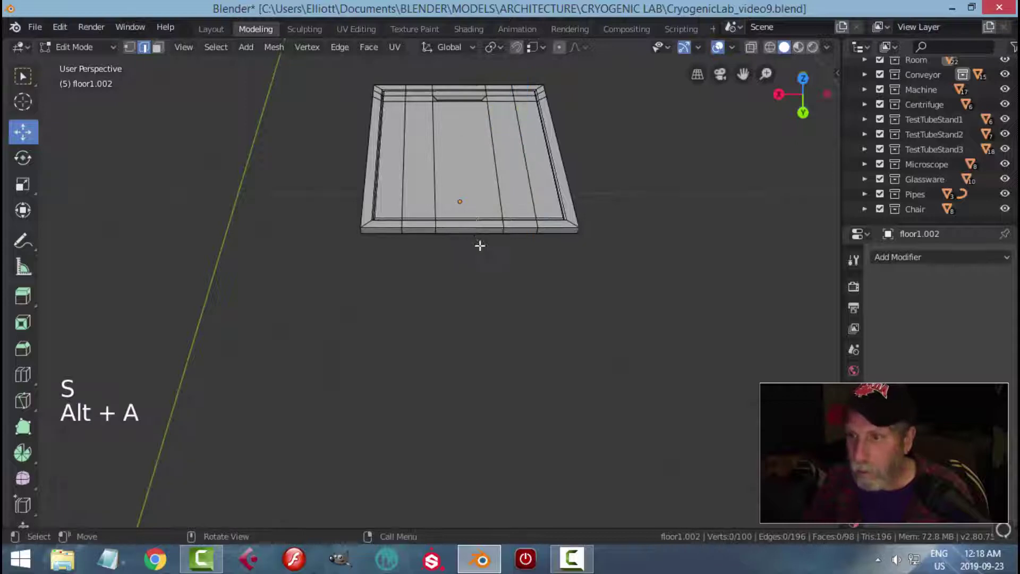
# - Spread the two outer lengthwise edge loops slightly apart along X toward the panel's sides
pyautogui.moveTo(478, 244); pyautogui.dragTo(544, 266, button='middle')
pyautogui.scroll(2, 556, 305)
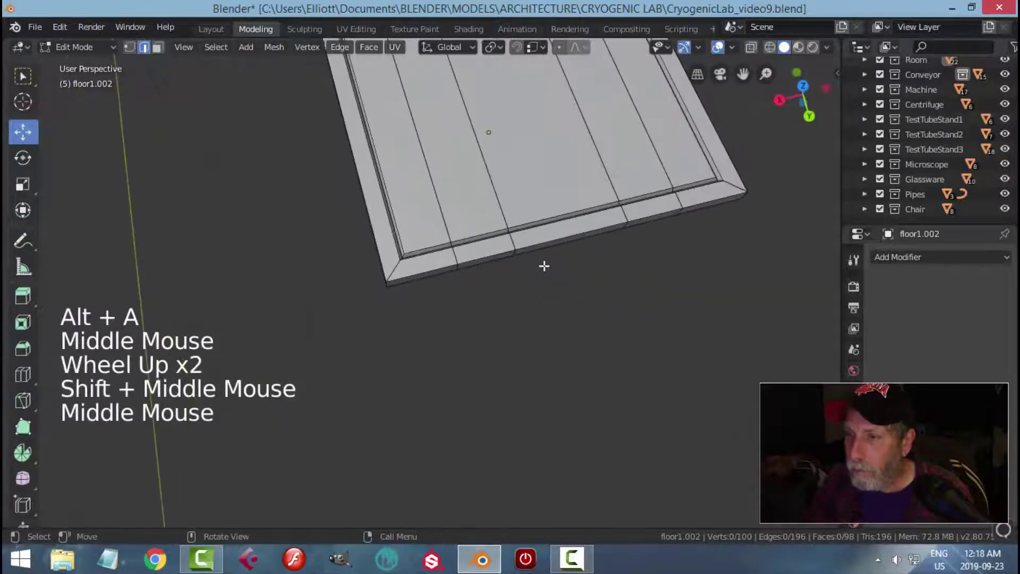
pyautogui.scroll(-1, 483, 257)
pyautogui.moveTo(483, 257); pyautogui.dragTo(485, 243, button='middle')
pyautogui.scroll(-2, 429, 199)
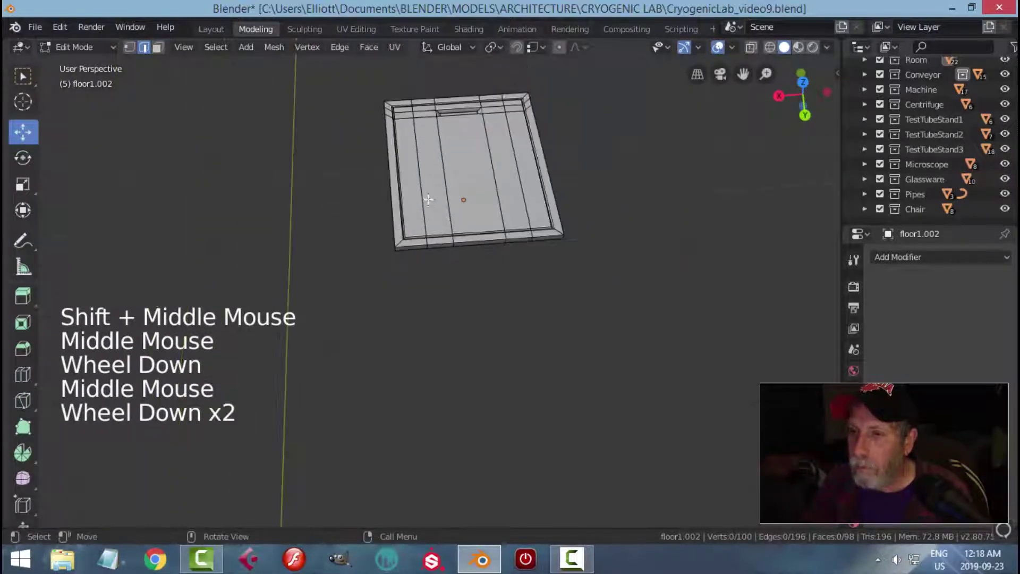
pyautogui.keyDown('alt'); pyautogui.keyDown('shift'); pyautogui.click(422, 183); pyautogui.keyUp('shift'); pyautogui.keyUp('alt')
pyautogui.keyDown('alt'); pyautogui.keyDown('shift'); pyautogui.click(521, 169); pyautogui.keyUp('shift'); pyautogui.keyUp('alt')
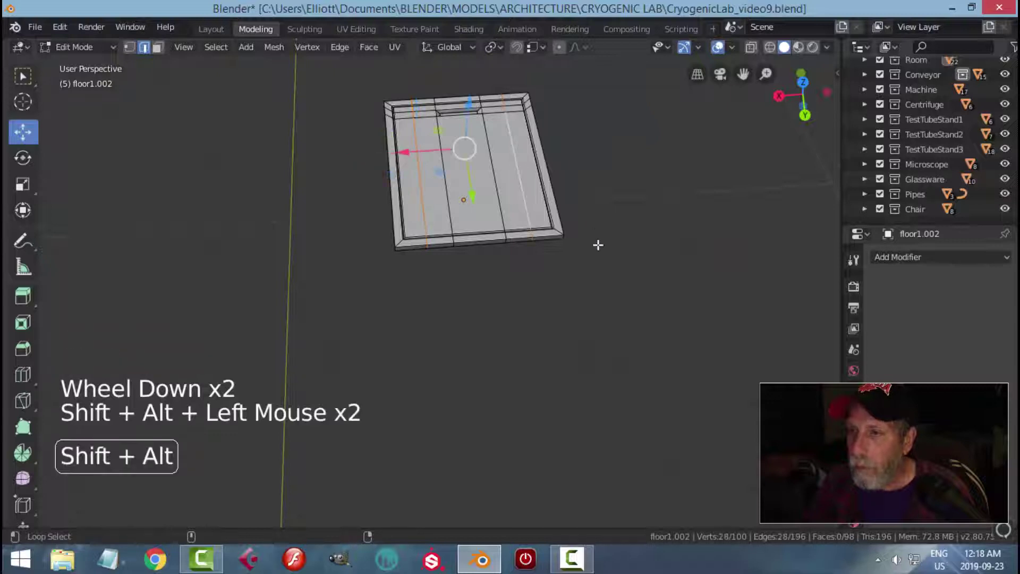
pyautogui.moveTo(597, 244); pyautogui.dragTo(576, 239, button='middle')
pyautogui.press('s')
pyautogui.press('x')
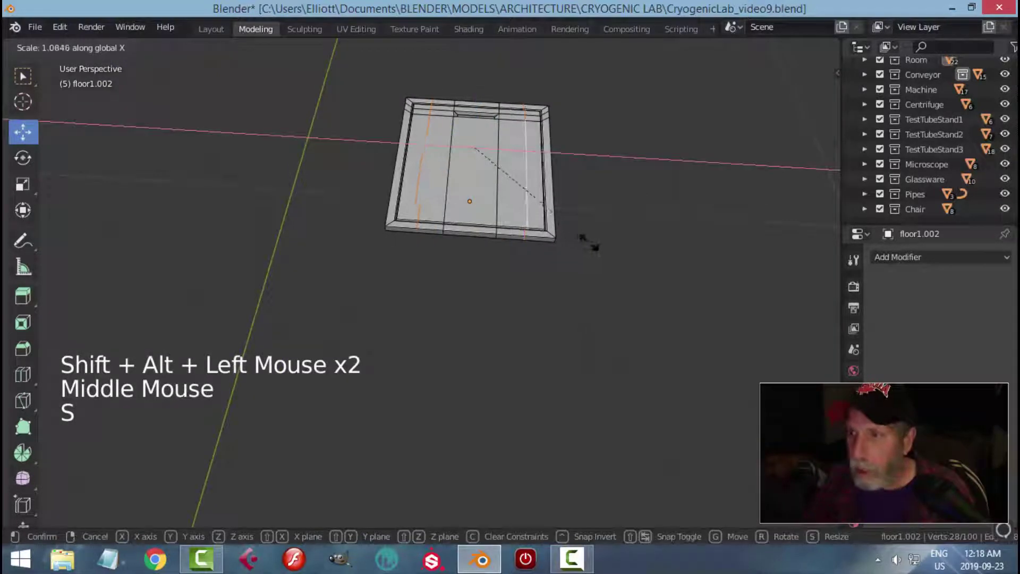
pyautogui.click(597, 244)
pyautogui.hotkey('alt', 'a')
# - Add a loop cut around the panel's top border and slide it toward the groove with a factor of about 0.581
pyautogui.moveTo(472, 280); pyautogui.dragTo(555, 280, button='middle')
pyautogui.scroll(3, 575, 274)
pyautogui.scroll(1, 524, 303)
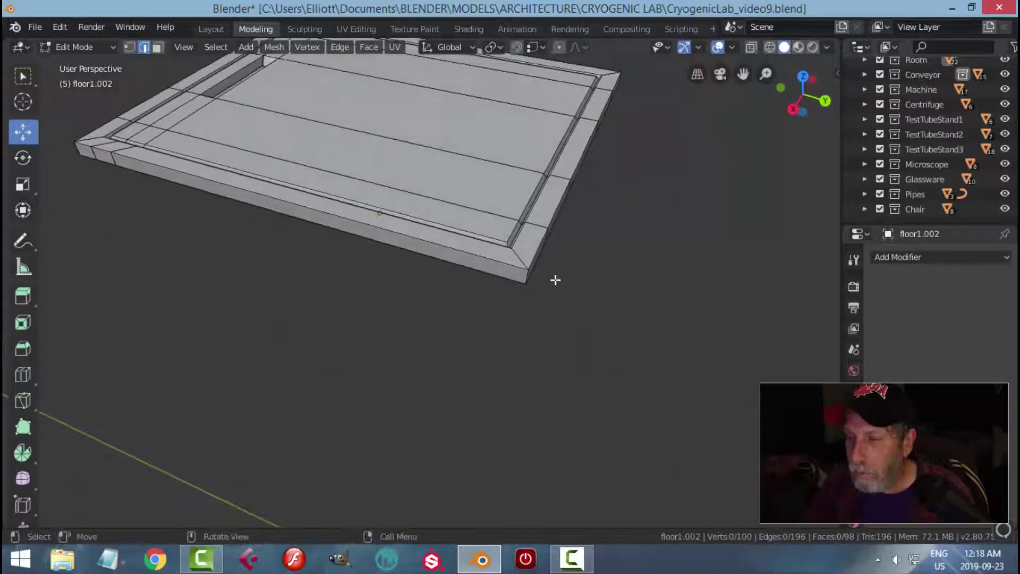
pyautogui.hotkey('ctrl', 'r')
pyautogui.click(534, 223)
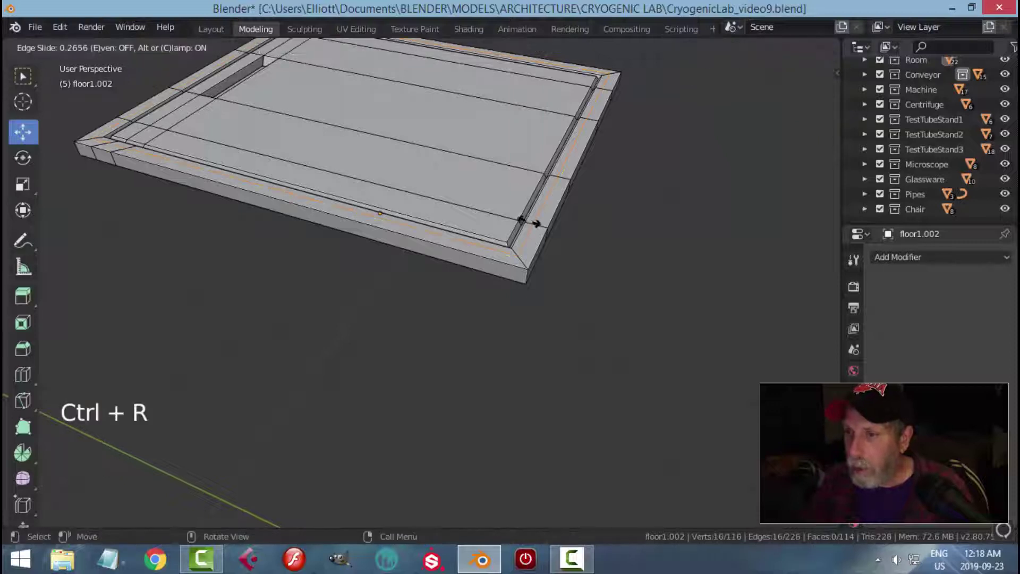
pyautogui.click(526, 219)
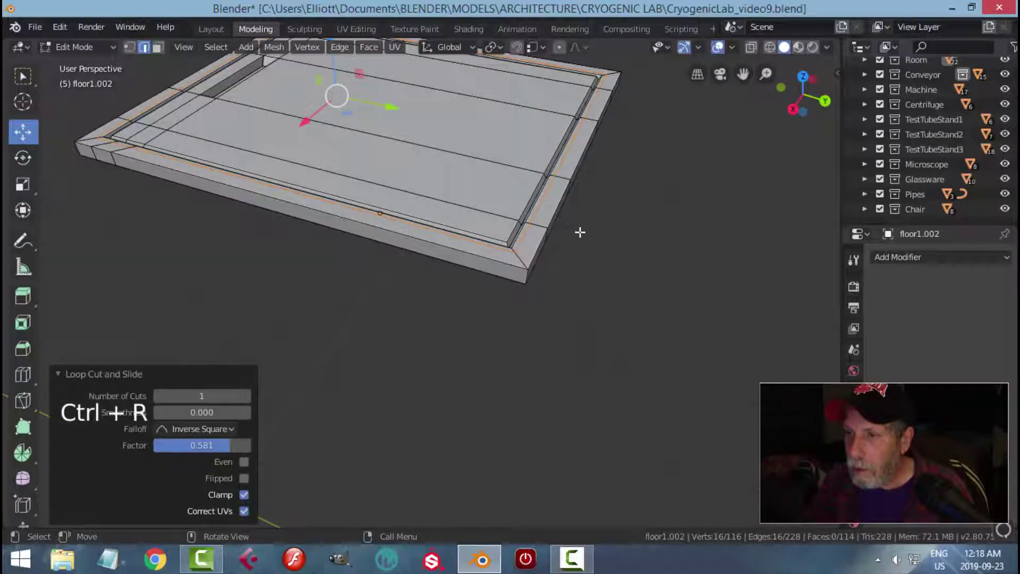
# - Add a loop cut around the panel's outer side walls, slide it off-centre, and finish editing
pyautogui.moveTo(630, 250); pyautogui.dragTo(463, 176, button='middle')
pyautogui.scroll(2, 446, 127)
pyautogui.scroll(-2, 446, 126)
pyautogui.hotkey('ctrl', 'r')
pyautogui.click(391, 231)
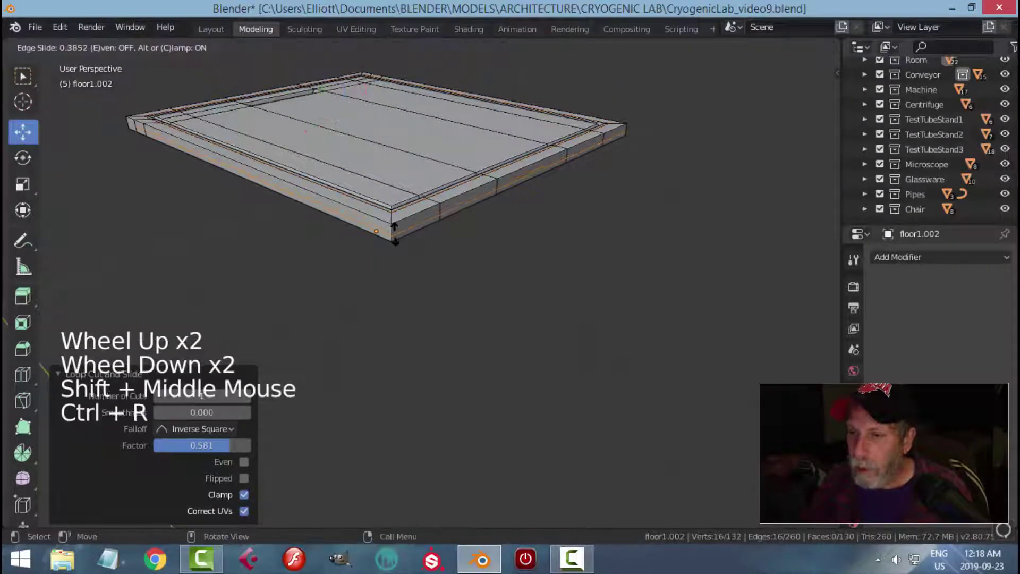
pyautogui.click(395, 235)
pyautogui.press('Tab')
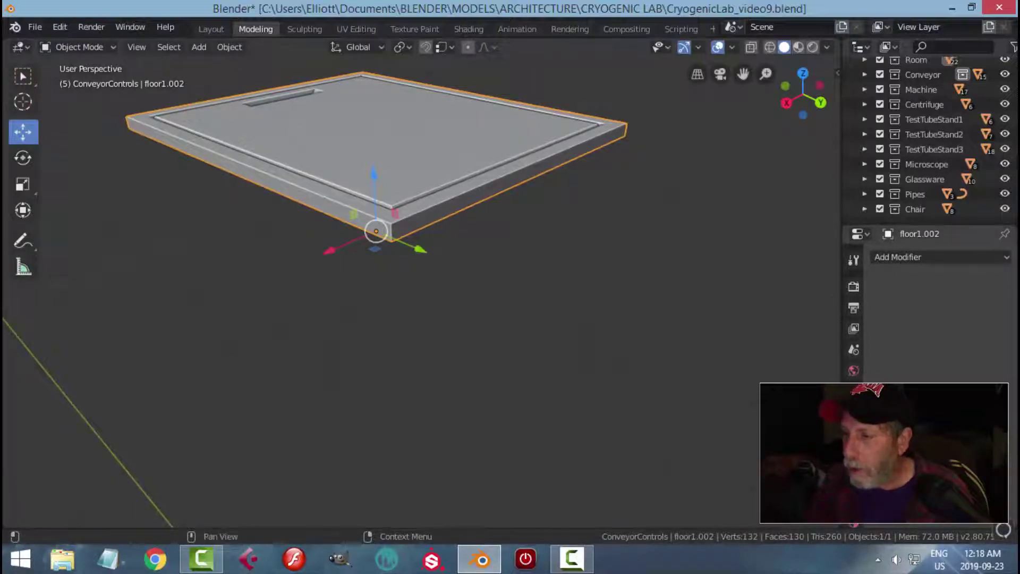
# - Add a Bevel modifier to the cover panel and turn off the viewport's Cavity shading
pyautogui.click(906, 261)
pyautogui.click(711, 302)
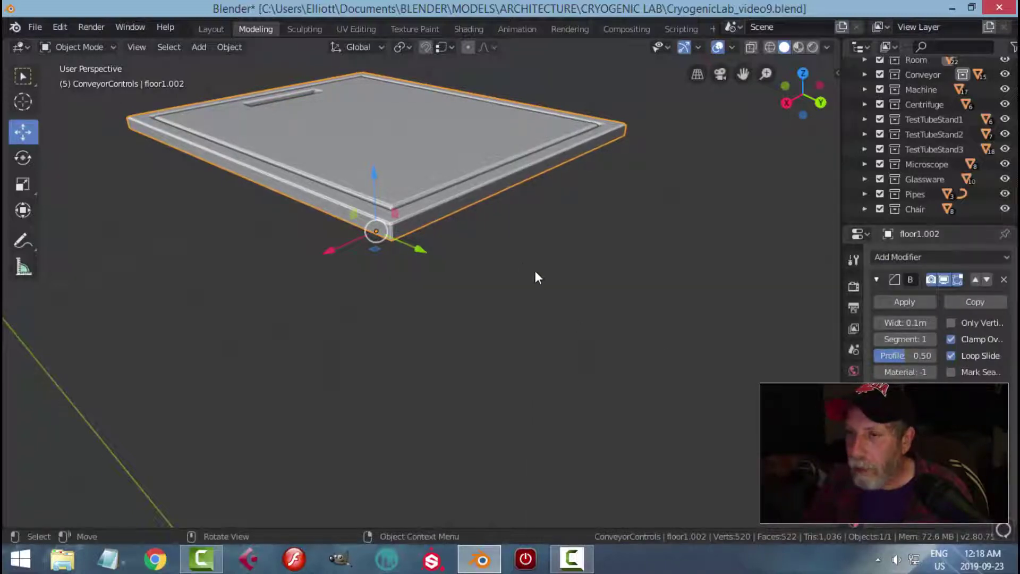
pyautogui.hotkey('alt', 'a')
pyautogui.moveTo(535, 276); pyautogui.dragTo(520, 282, button='middle')
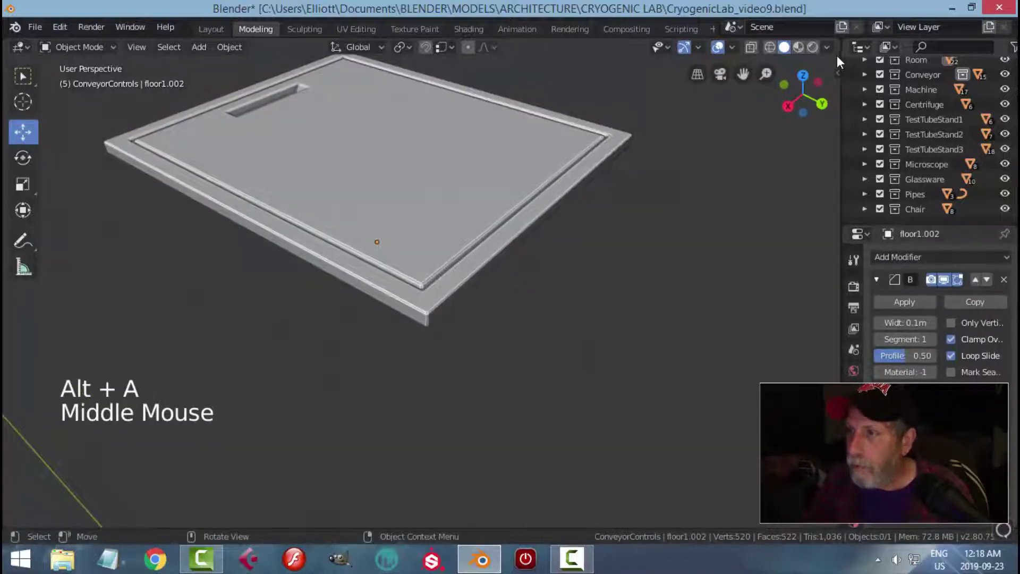
pyautogui.click(827, 47)
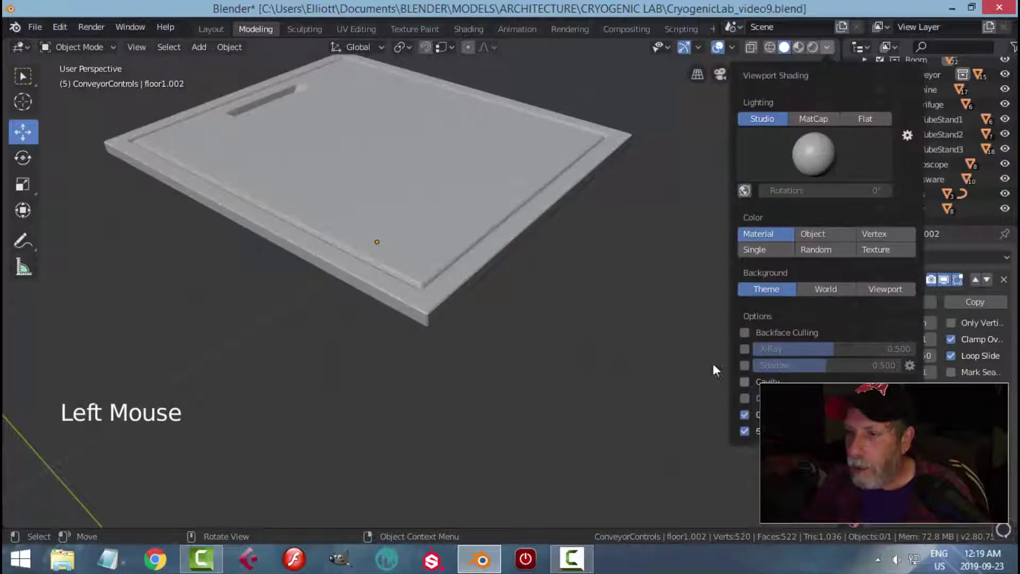
pyautogui.moveTo(579, 303)
pyautogui.mouseDown(button='middle')
pyautogui.moveTo(543, 282)
pyautogui.moveTo(562, 322)
pyautogui.moveTo(547, 278)
pyautogui.mouseUp(button='middle')
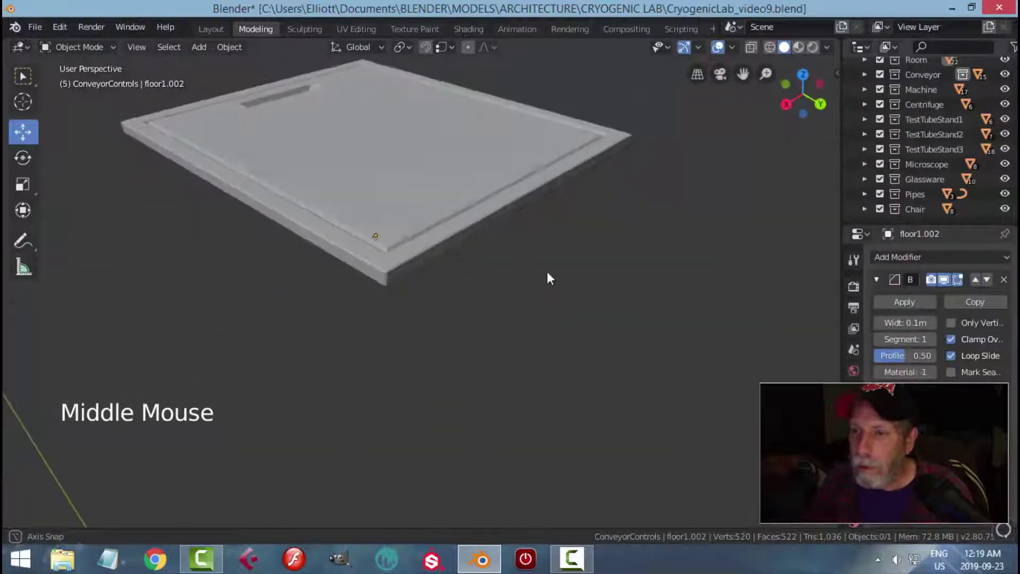
# - Delete the top and side faces of the two narrow border sections on the panel edge opposite the handle recess, opening two notches
pyautogui.scroll(2, 497, 272)
pyautogui.press('Tab')
pyautogui.moveTo(470, 230); pyautogui.dragTo(516, 254, button='middle')
pyautogui.hotkey('alt', 'a')
pyautogui.press('3')
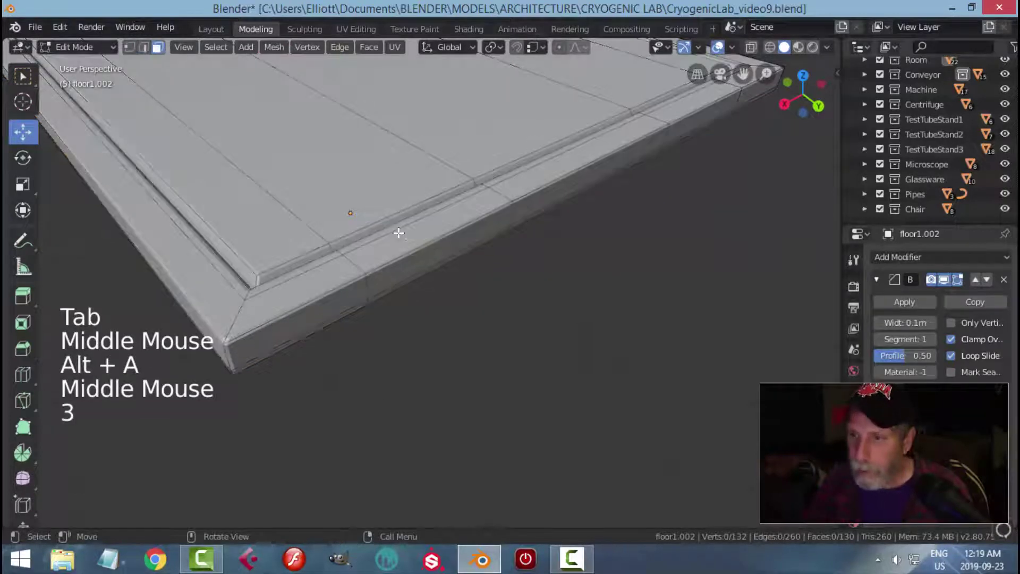
pyautogui.click(408, 242)
pyautogui.keyDown('shift'); pyautogui.click(440, 257); pyautogui.keyUp('shift')
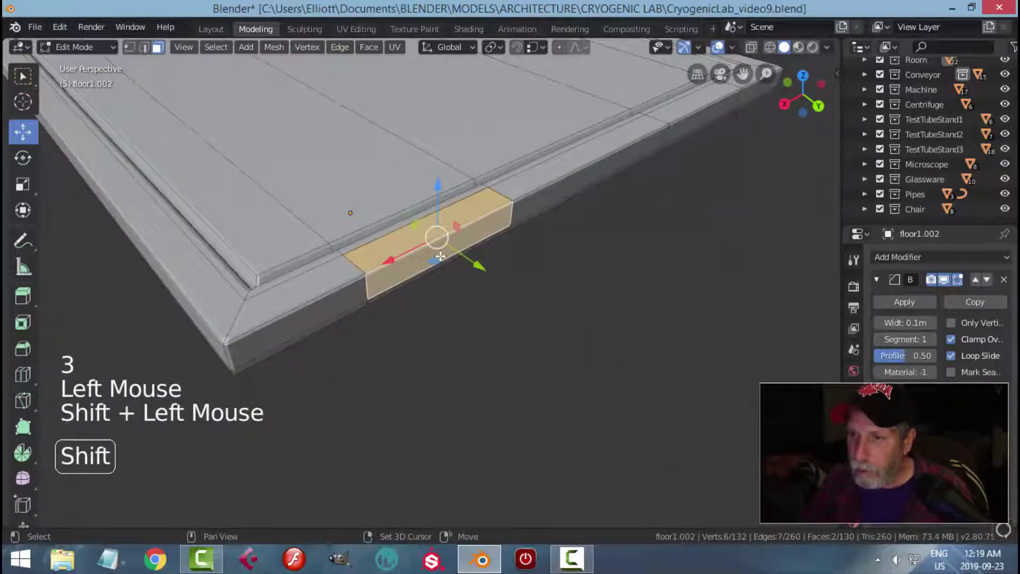
pyautogui.keyDown('shift'); pyautogui.click(686, 112); pyautogui.keyUp('shift')
pyautogui.keyDown('shift'); pyautogui.click(689, 126); pyautogui.keyUp('shift')
pyautogui.press('x')
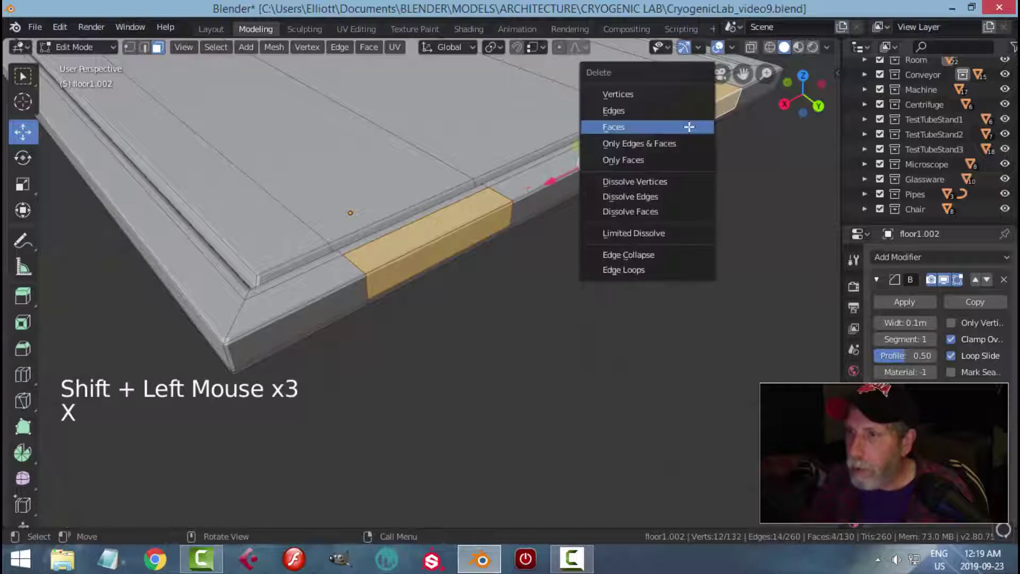
pyautogui.click(690, 126)
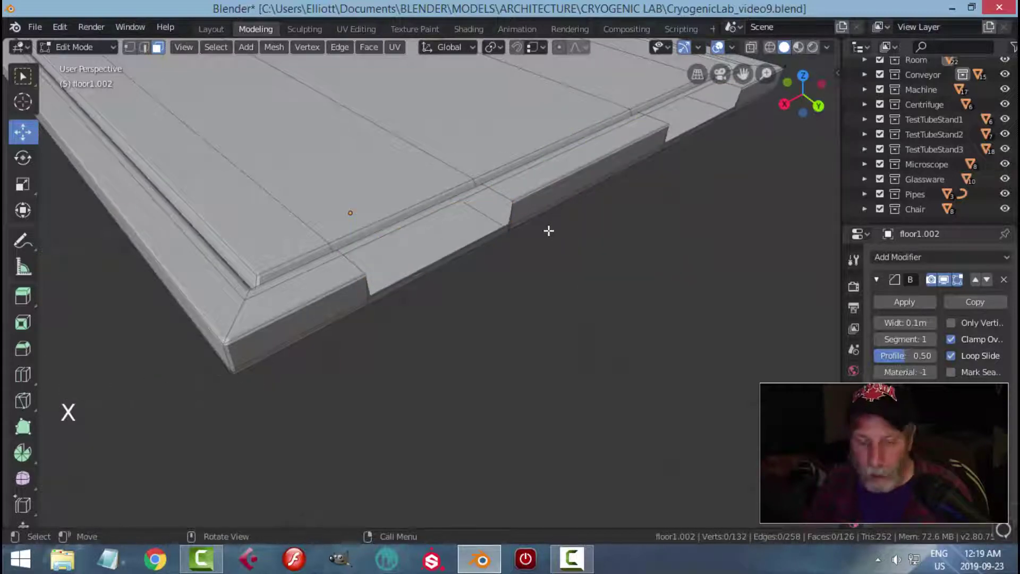
# - Select the four lower outer corner vertices of the two notches and extrude their connecting edges inward along Y
pyautogui.moveTo(539, 241); pyautogui.dragTo(529, 240, button='middle')
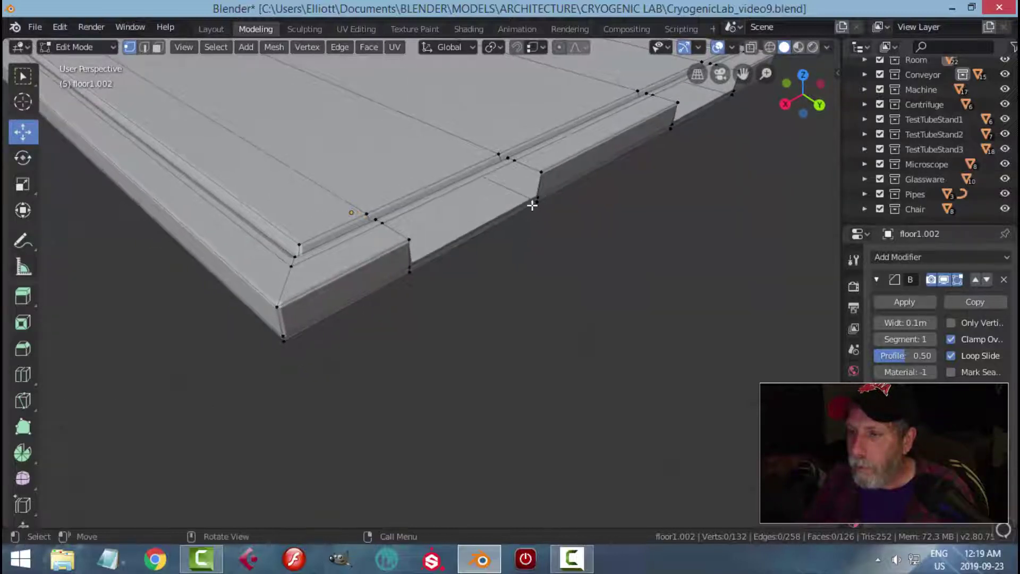
pyautogui.keyDown('shift'); pyautogui.click(410, 260); pyautogui.keyUp('shift')
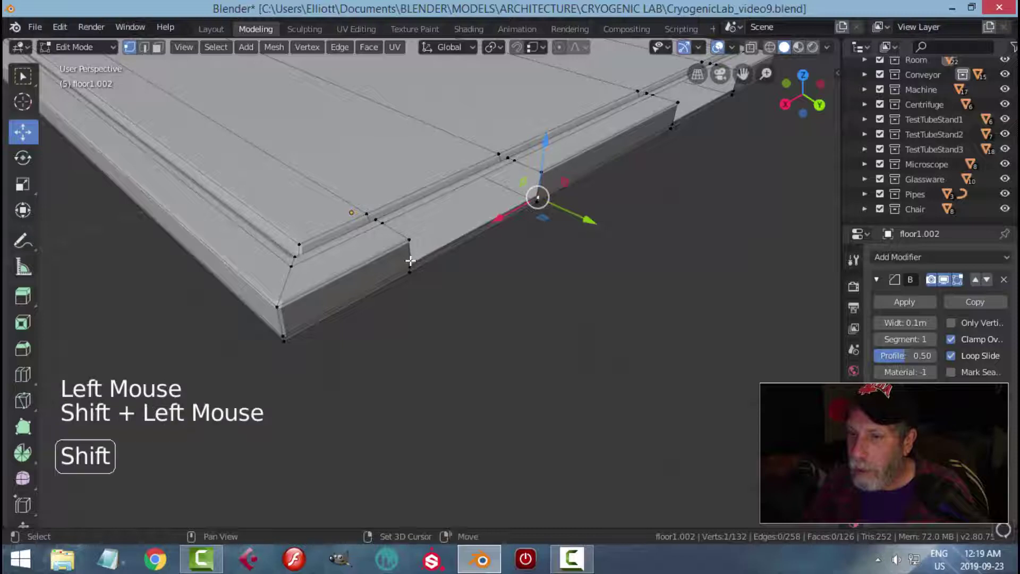
pyautogui.scroll(-2, 551, 241)
pyautogui.moveTo(551, 242); pyautogui.dragTo(488, 220, button='middle')
pyautogui.scroll(2, 434, 325)
pyautogui.keyDown('shift'); pyautogui.click(442, 278); pyautogui.keyUp('shift')
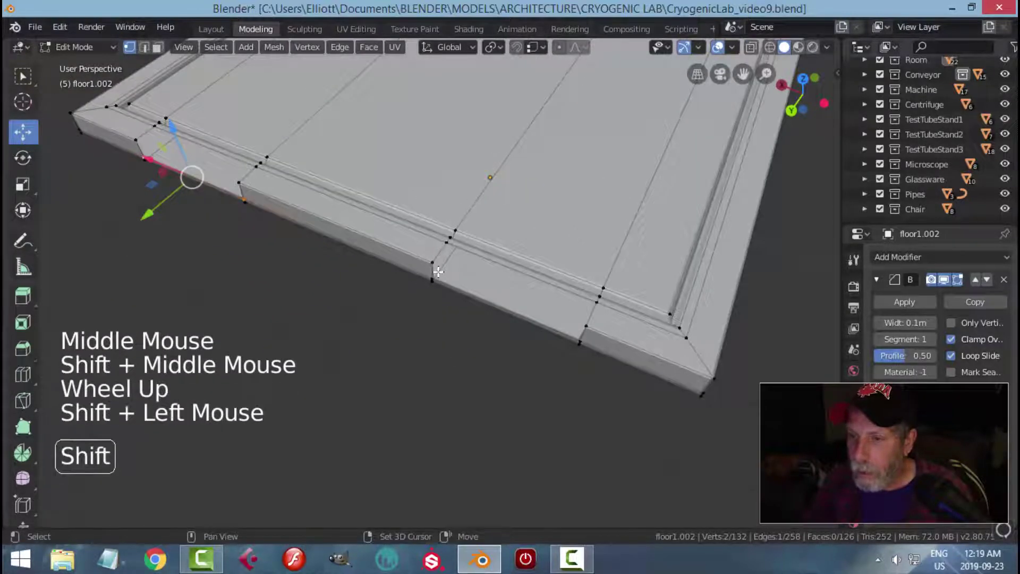
pyautogui.keyDown('shift'); pyautogui.click(579, 336); pyautogui.keyUp('shift')
pyautogui.moveTo(513, 353); pyautogui.dragTo(570, 152, button='middle')
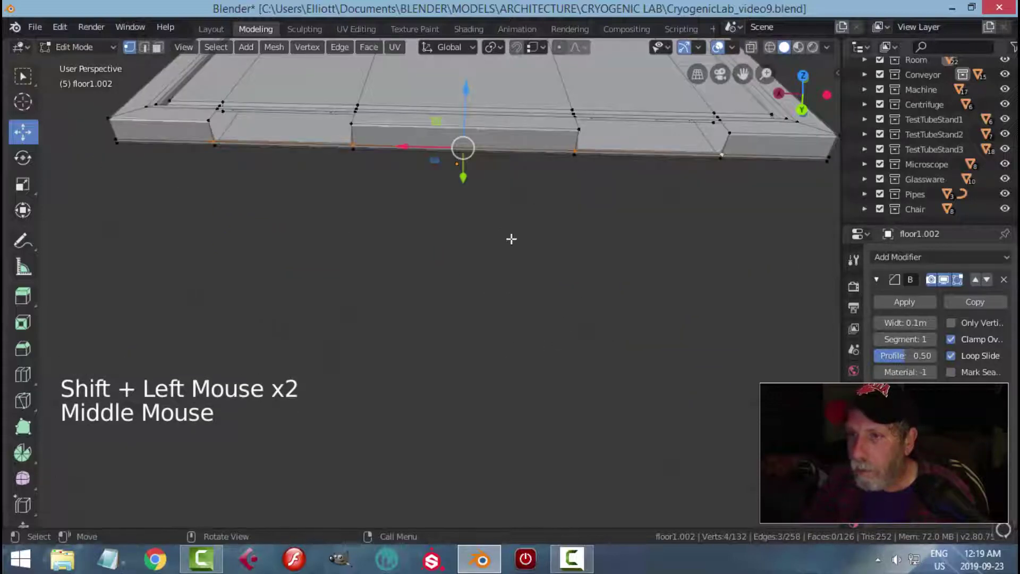
pyautogui.moveTo(511, 238); pyautogui.dragTo(407, 283, button='middle')
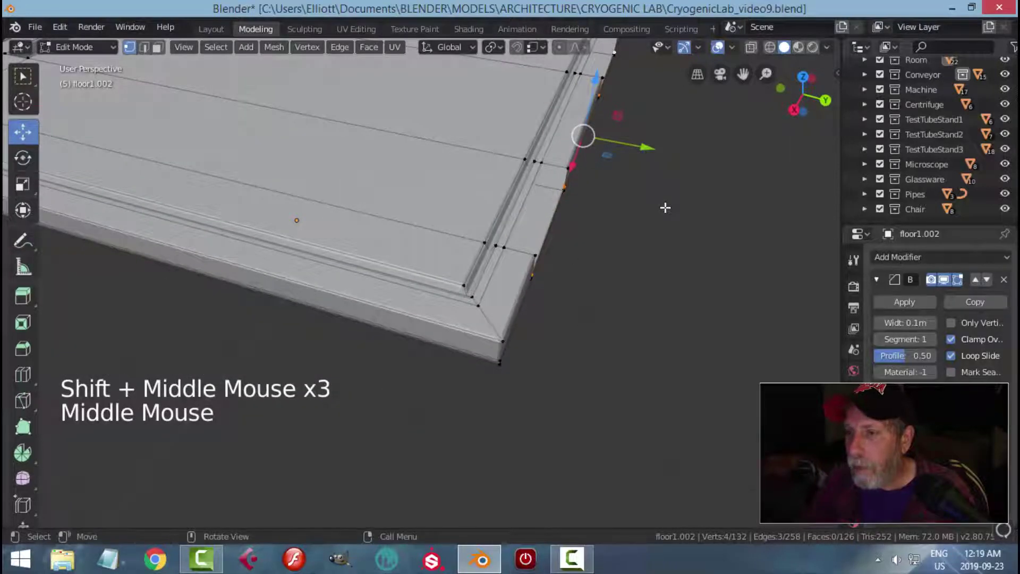
pyautogui.press('e')
pyautogui.moveTo(641, 146); pyautogui.dragTo(628, 145)
pyautogui.moveTo(628, 145); pyautogui.dragTo(510, 255, button='middle')
pyautogui.scroll(2, 500, 266)
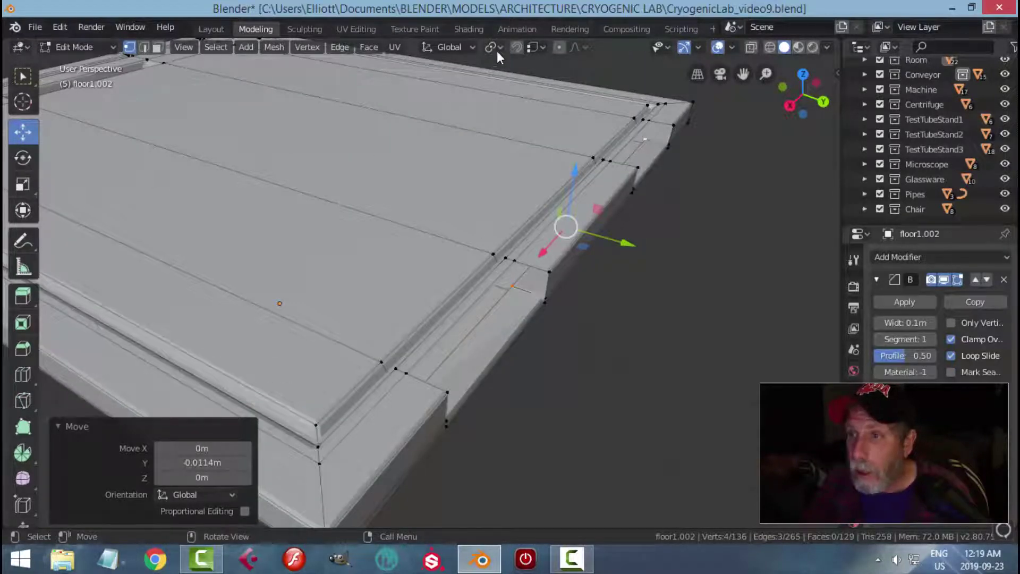
# - Use snapping to align the extruded edges along Y with the notches' inner border vertices, turning snapping off when done
pyautogui.click(516, 46)
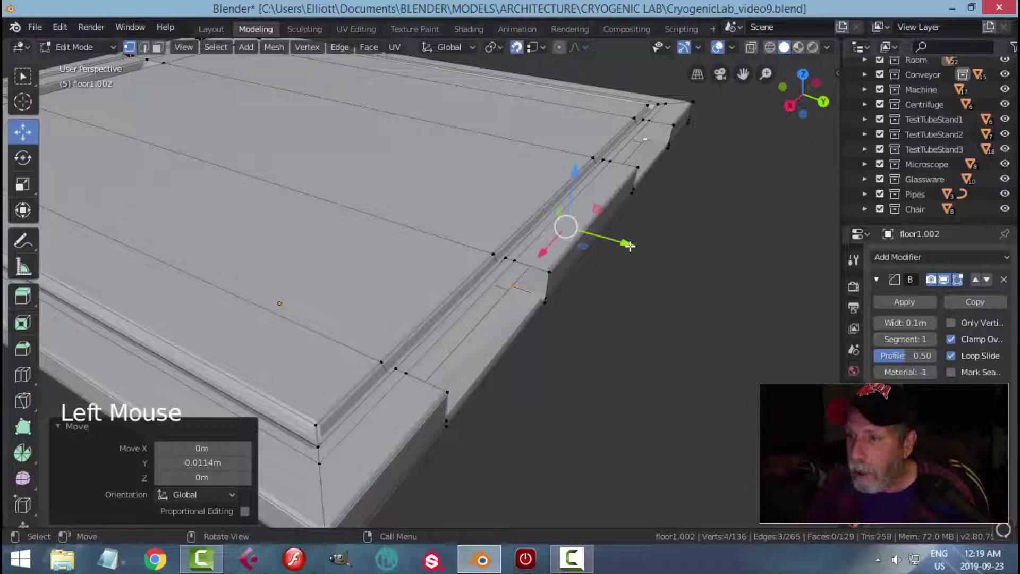
pyautogui.moveTo(629, 246); pyautogui.dragTo(523, 263)
pyautogui.hotkey('alt', 'a')
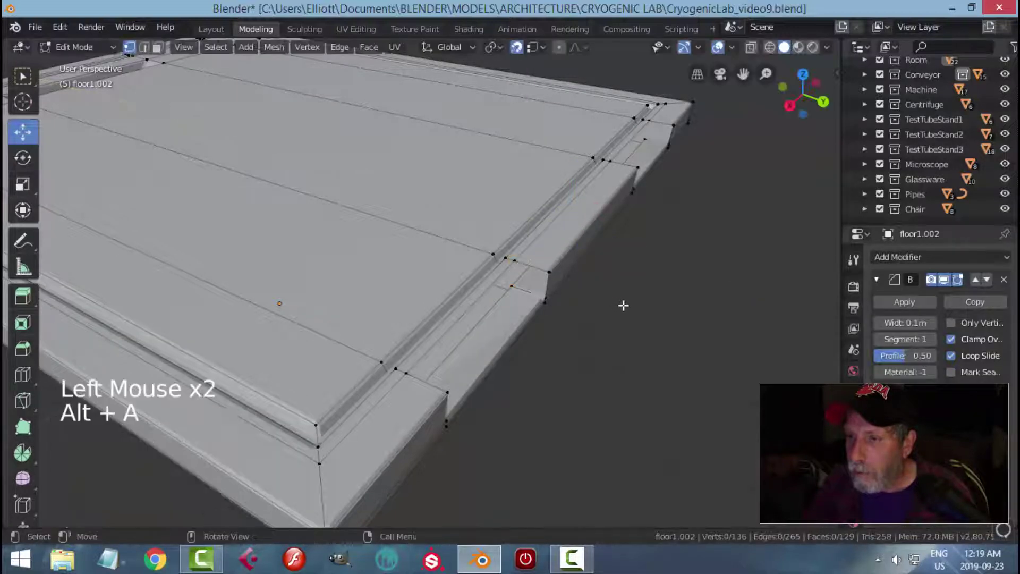
pyautogui.moveTo(621, 302); pyautogui.dragTo(601, 303, button='middle')
pyautogui.click(517, 47)
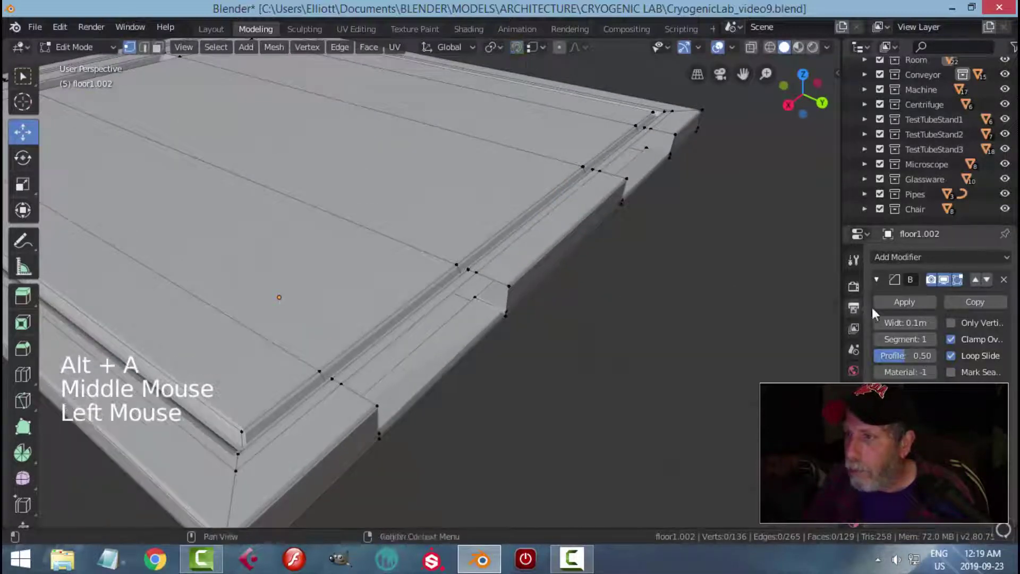
# - Hide the bevel effect in the viewport and fill one side wall of the first notch with a face
pyautogui.click(944, 279)
pyautogui.moveTo(558, 346); pyautogui.dragTo(572, 318, button='middle')
pyautogui.press('2')
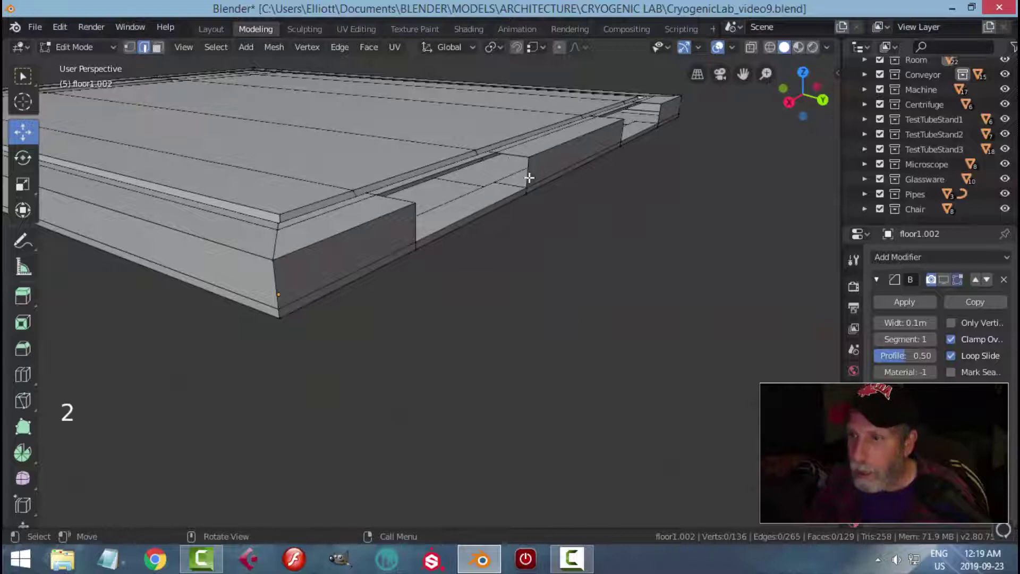
pyautogui.keyDown('shift'); pyautogui.click(525, 184); pyautogui.keyUp('shift')
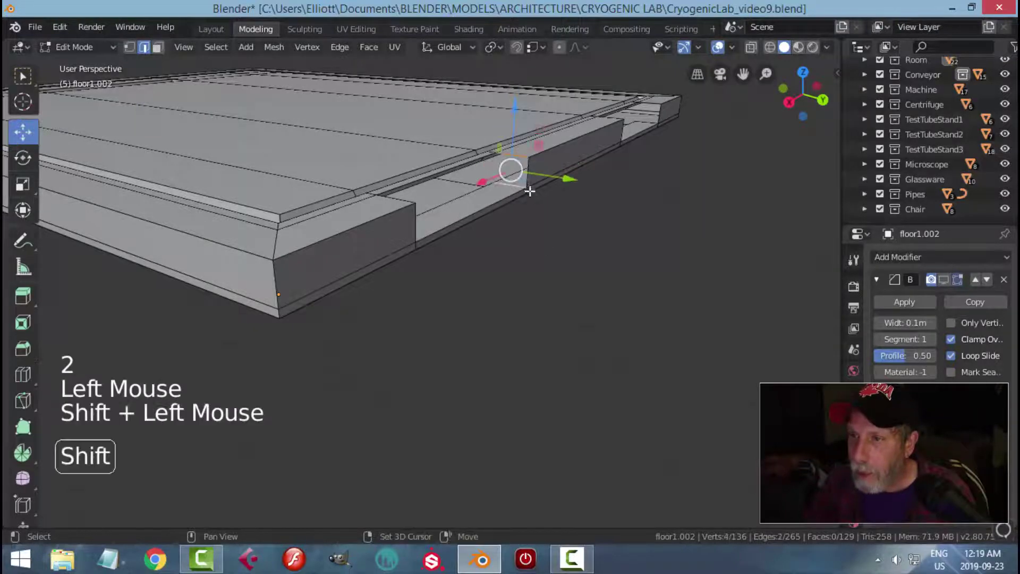
pyautogui.press('f')
pyautogui.moveTo(581, 237); pyautogui.dragTo(610, 284, button='middle')
# - Fill the back wall and the remaining side wall of the first notch with faces
pyautogui.moveTo(350, 199); pyautogui.dragTo(416, 249, button='middle')
pyautogui.click(416, 250)
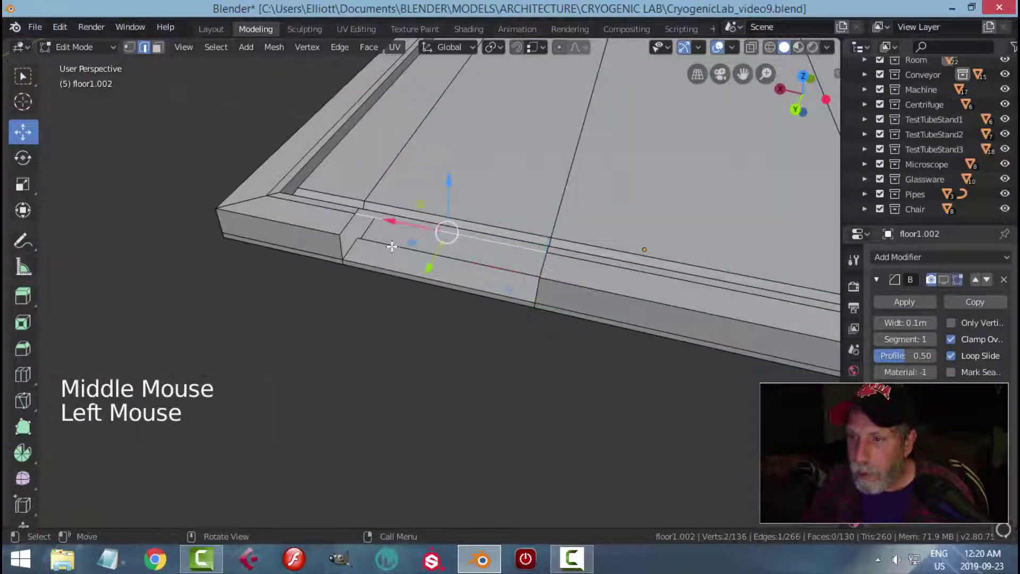
pyautogui.keyDown('shift'); pyautogui.click(392, 246); pyautogui.keyUp('shift')
pyautogui.press('f')
pyautogui.click(346, 228)
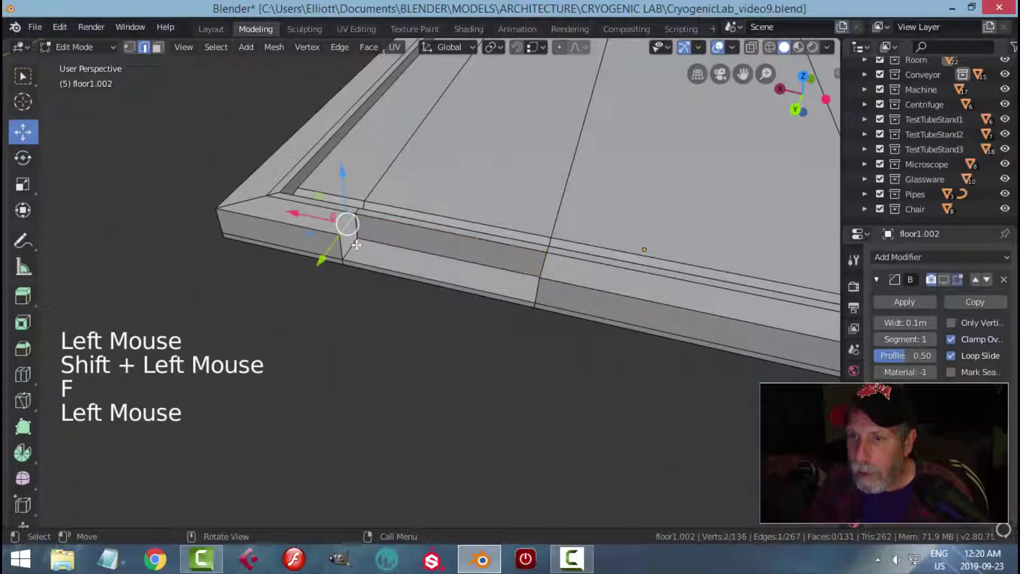
pyautogui.keyDown('shift'); pyautogui.click(348, 235); pyautogui.keyUp('shift')
pyautogui.press('f')
pyautogui.hotkey('alt', 'a')
# - Fill the outer side wall and the back wall of the second notch with faces
pyautogui.moveTo(390, 275); pyautogui.dragTo(513, 255, button='middle')
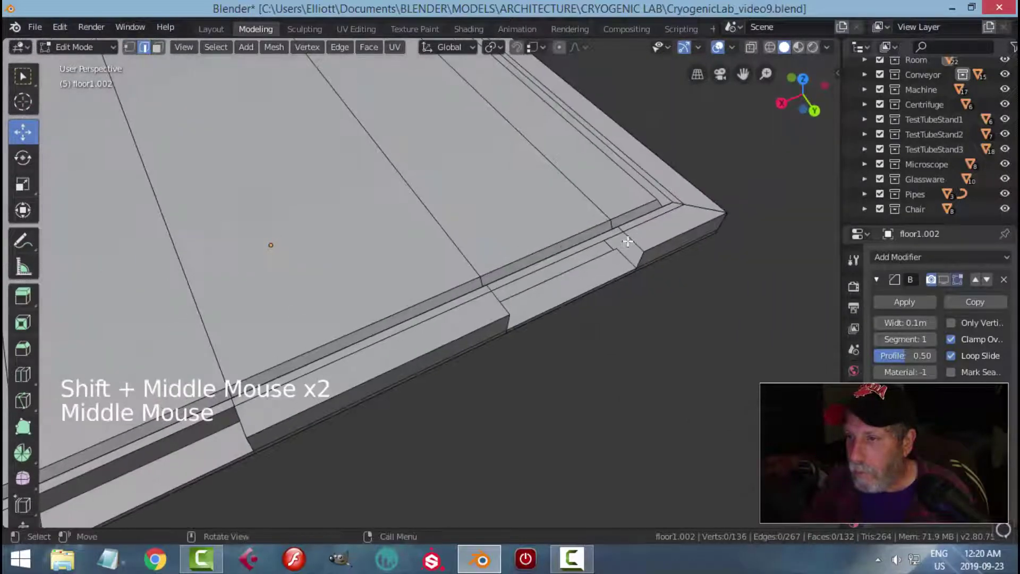
pyautogui.click(627, 255)
pyautogui.keyDown('shift'); pyautogui.click(629, 261); pyautogui.keyUp('shift')
pyautogui.scroll(2, 630, 258)
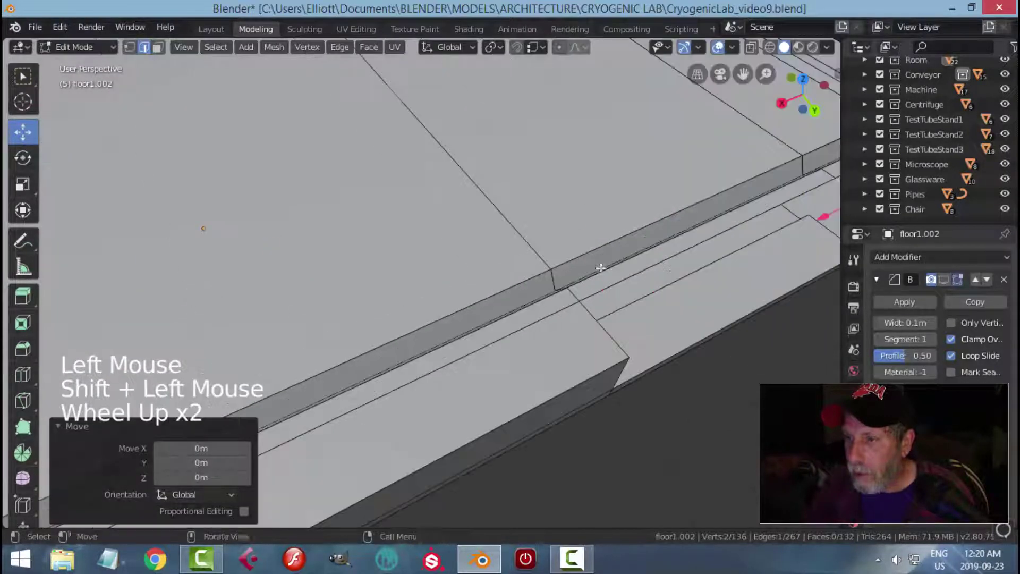
pyautogui.keyDown('shift'); pyautogui.moveTo(630, 258); pyautogui.dragTo(479, 246, button='middle'); pyautogui.keyUp('shift')
pyautogui.hotkey('alt', 'a')
pyautogui.moveTo(408, 213); pyautogui.dragTo(528, 191, button='middle')
pyautogui.click(545, 174)
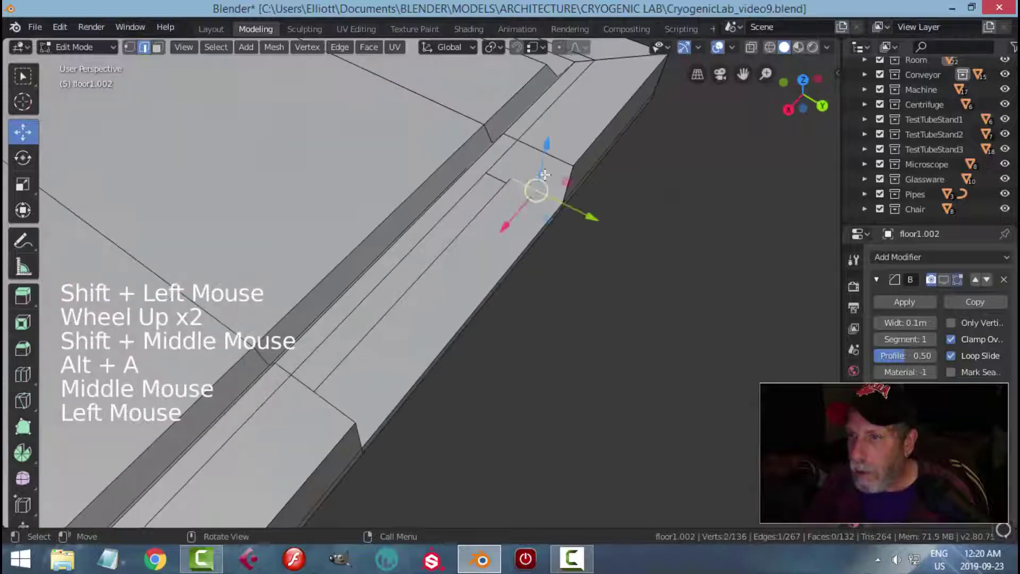
pyautogui.keyDown('shift'); pyautogui.click(575, 163); pyautogui.keyUp('shift')
pyautogui.press('f')
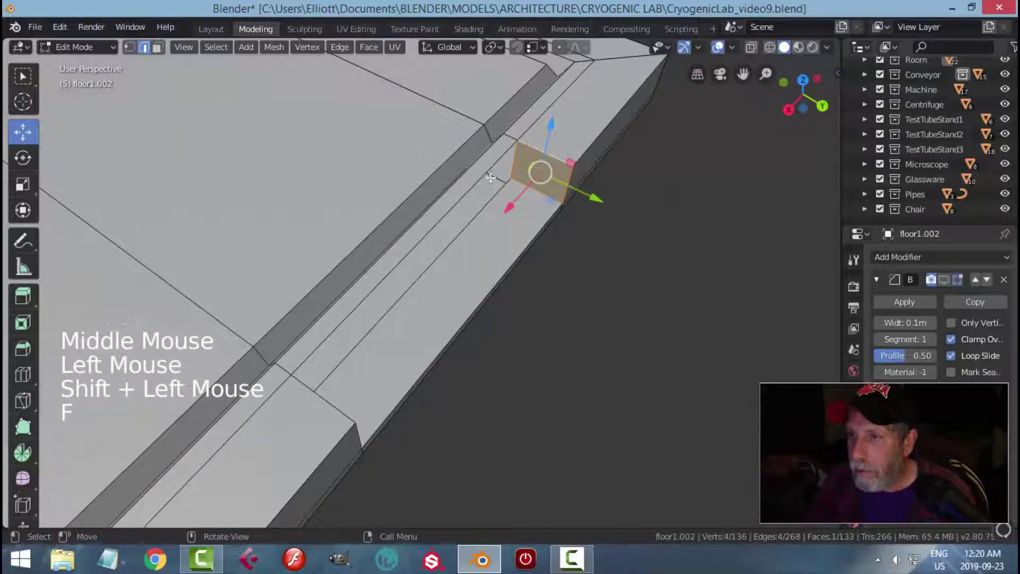
pyautogui.moveTo(490, 178)
pyautogui.mouseDown(button='middle')
pyautogui.moveTo(512, 221)
pyautogui.moveTo(485, 194)
pyautogui.mouseUp(button='middle')
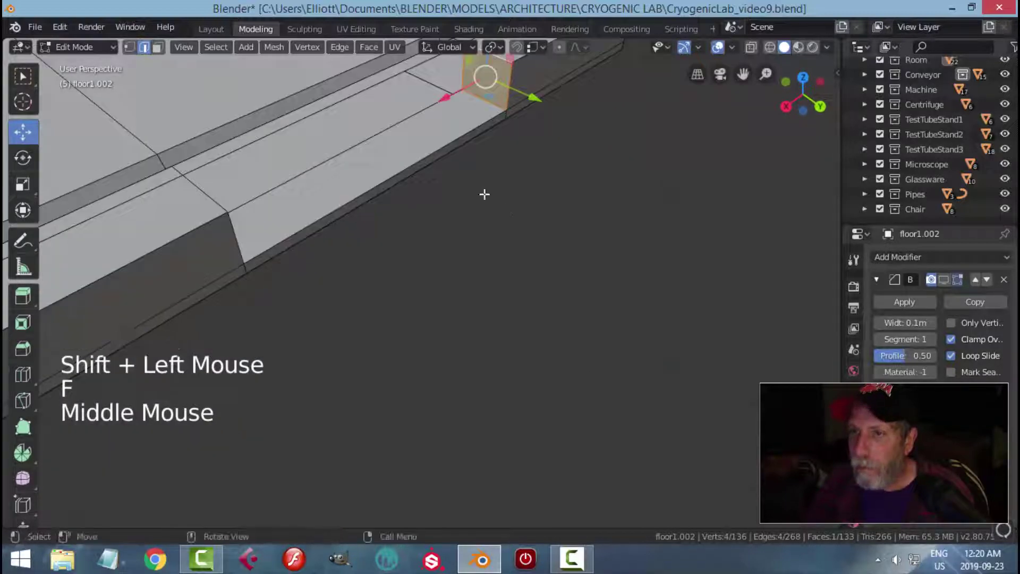
pyautogui.click(321, 118)
pyautogui.keyDown('shift'); pyautogui.click(335, 155); pyautogui.keyUp('shift')
pyautogui.press('f')
pyautogui.scroll(-3, 479, 191)
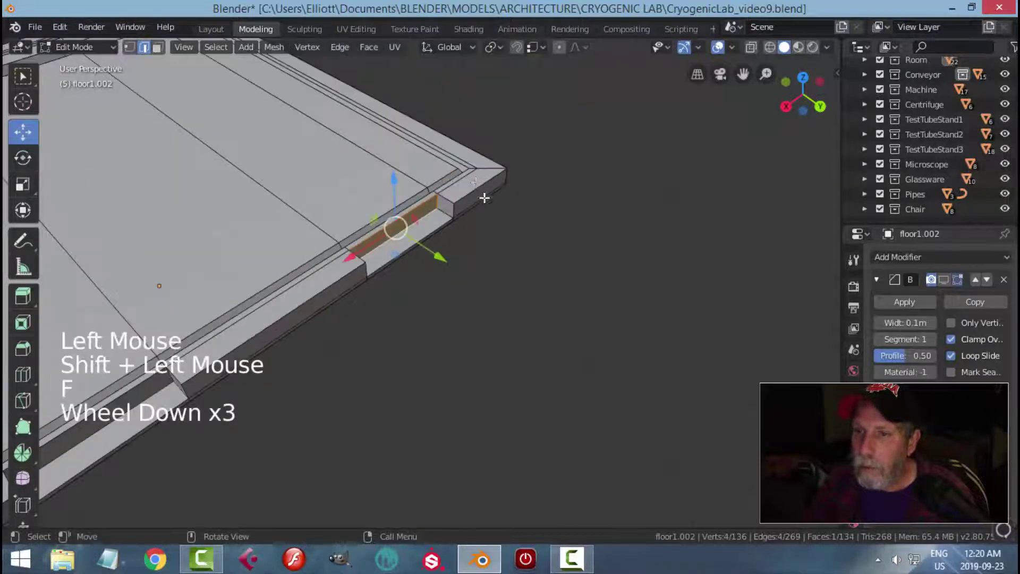
# - Fill the last side wall of the second notch, then finish editing with the bevel shown in the viewport again
pyautogui.moveTo(480, 198); pyautogui.dragTo(415, 265, button='middle')
pyautogui.hotkey('alt', 'a')
pyautogui.scroll(3, 341, 213)
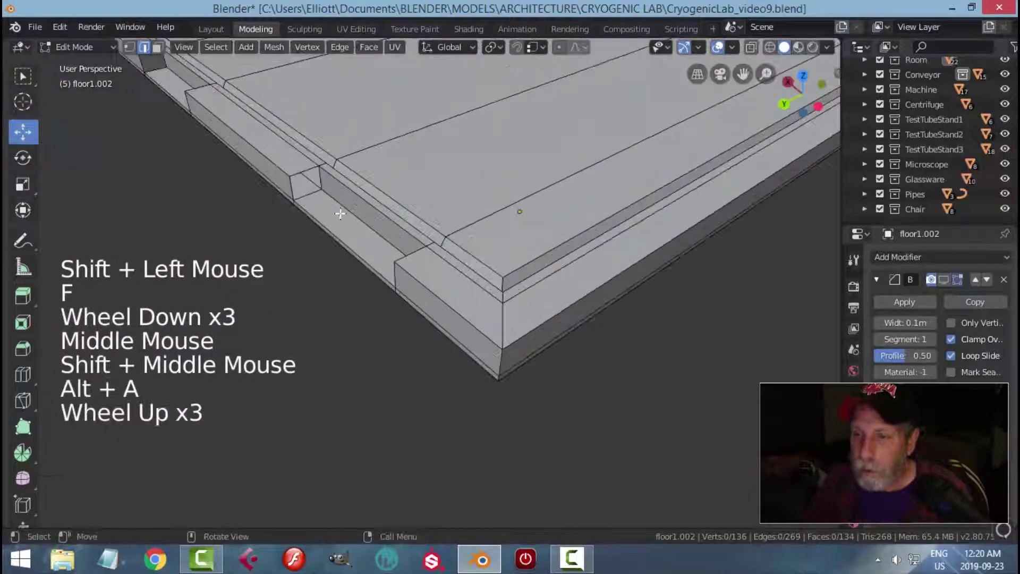
pyautogui.click(314, 185)
pyautogui.keyDown('shift'); pyautogui.click(312, 198); pyautogui.keyUp('shift')
pyautogui.press('f')
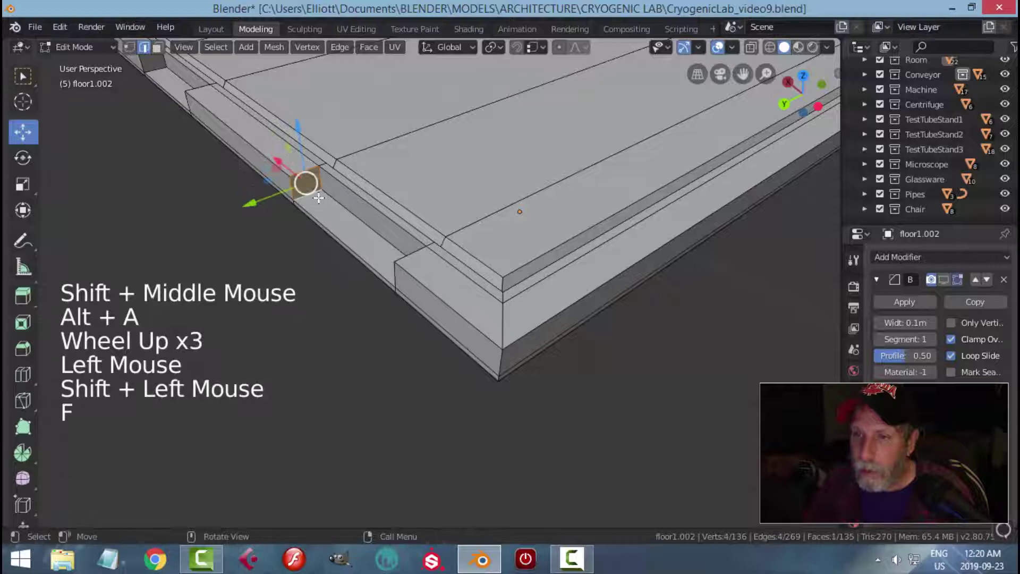
pyautogui.hotkey('alt', 'a')
pyautogui.click(943, 280)
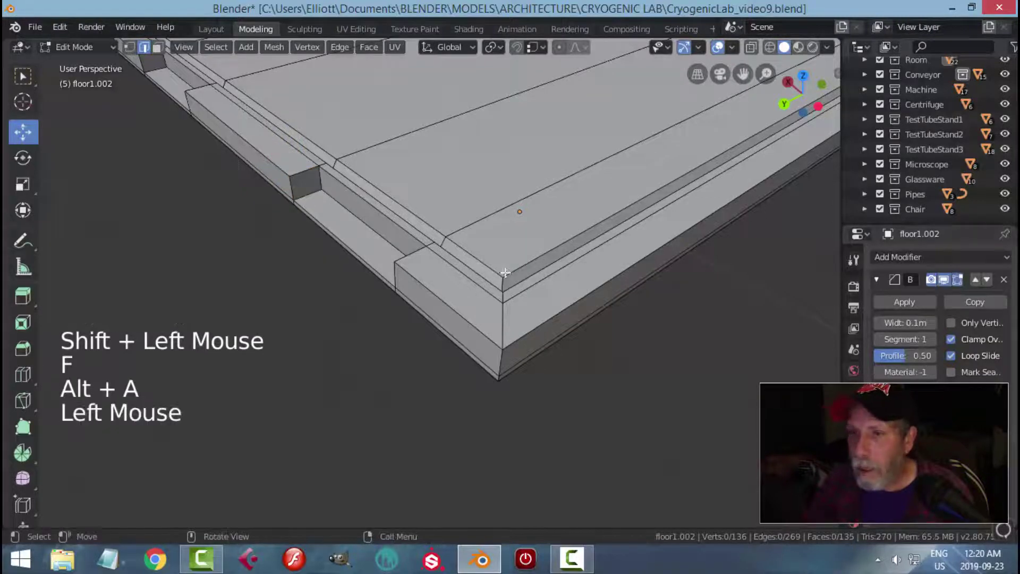
pyautogui.press('Tab')
pyautogui.hotkey('alt', 'a')
pyautogui.scroll(-4, 410, 266)
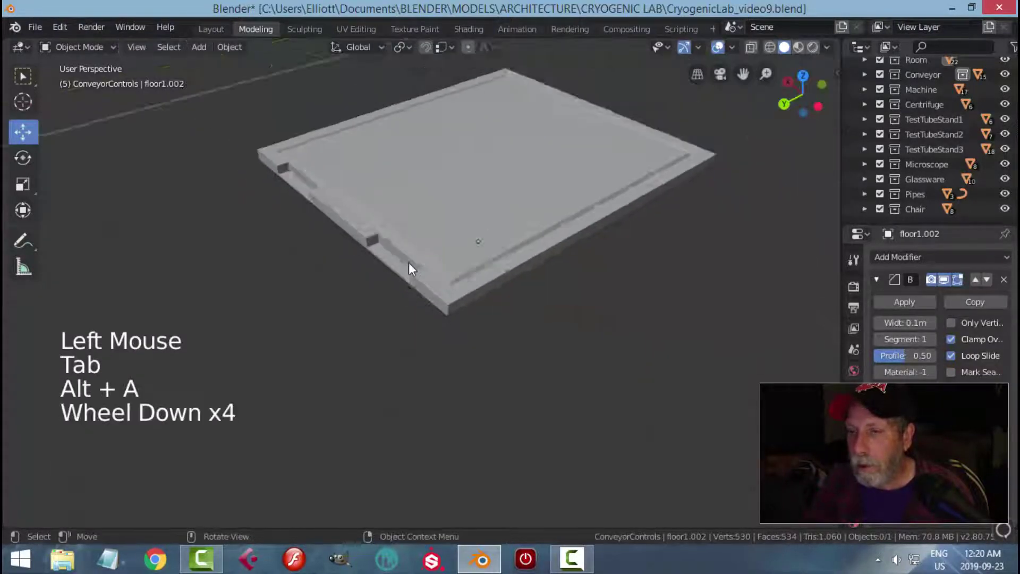
pyautogui.moveTo(410, 266); pyautogui.dragTo(589, 327, button='middle')
pyautogui.click(579, 272)
pyautogui.scroll(2, 615, 317)
pyautogui.press('Tab')
pyautogui.hotkey('alt', 'a')
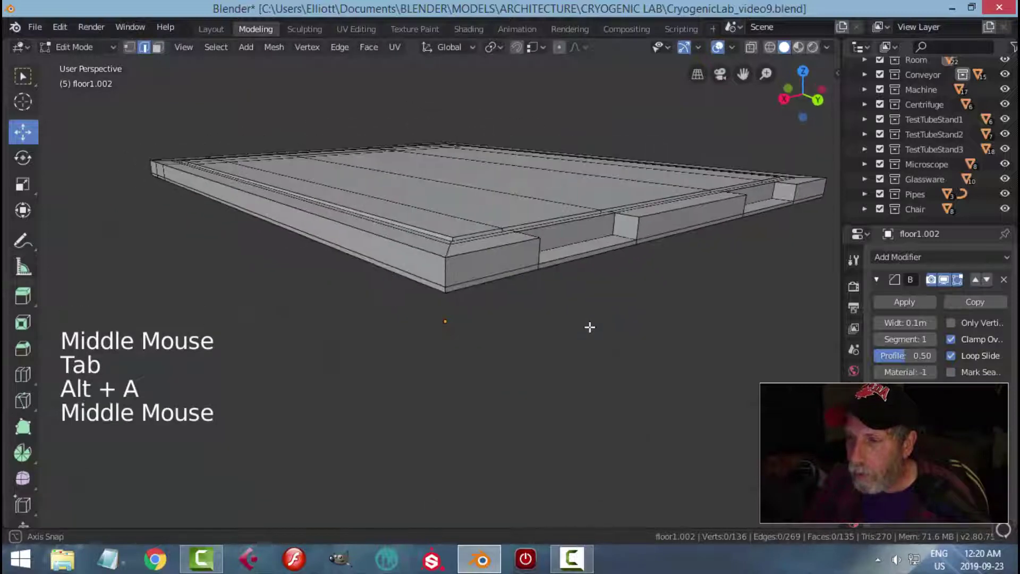
pyautogui.keyDown('alt'); pyautogui.keyDown('shift'); pyautogui.click(510, 276); pyautogui.keyUp('shift'); pyautogui.keyUp('alt')
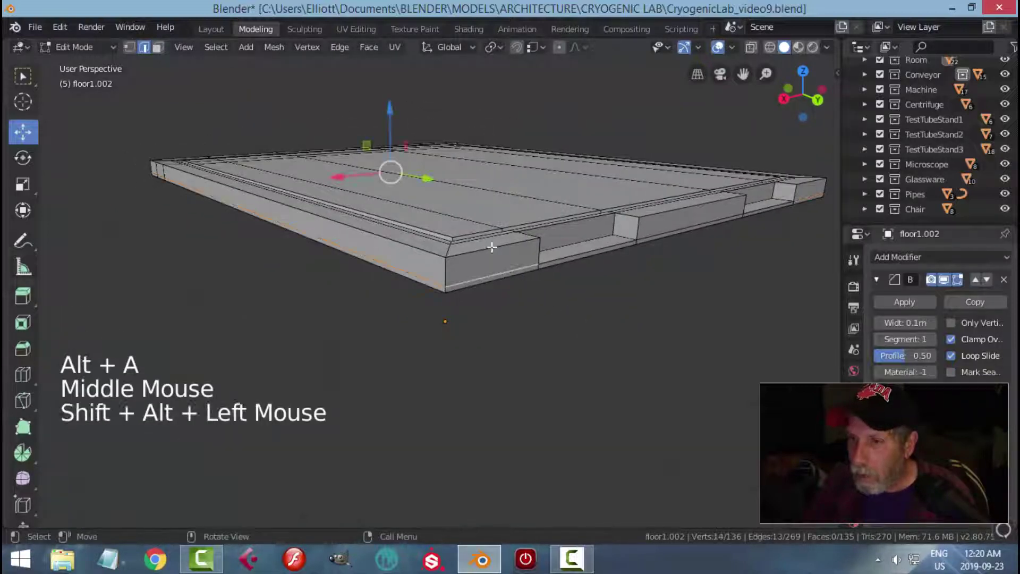
pyautogui.keyDown('alt'); pyautogui.keyDown('shift'); pyautogui.click(577, 253); pyautogui.keyUp('shift'); pyautogui.keyUp('alt')
pyautogui.hotkey('alt', 'a')
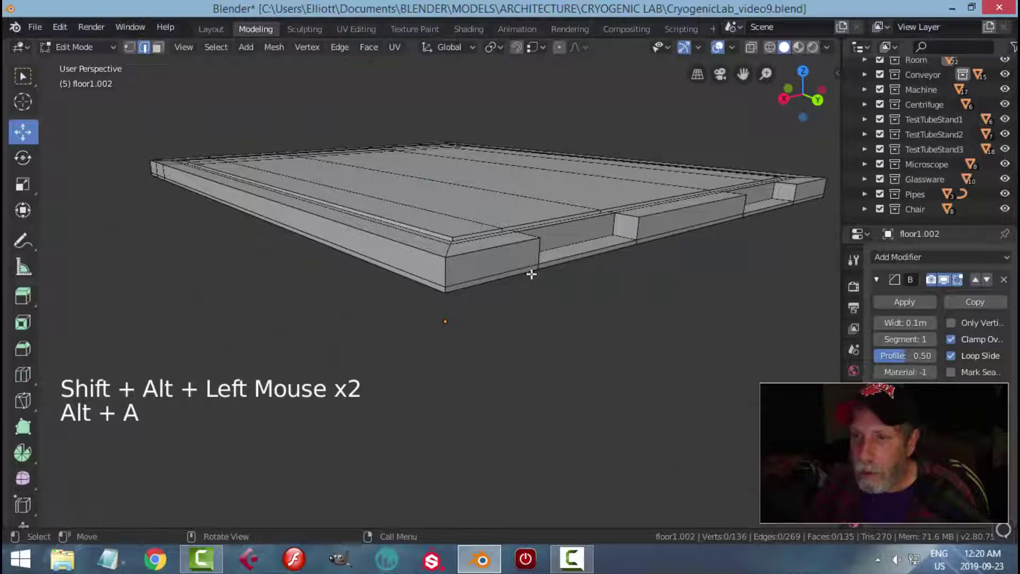
pyautogui.moveTo(531, 274); pyautogui.dragTo(372, 289, button='middle')
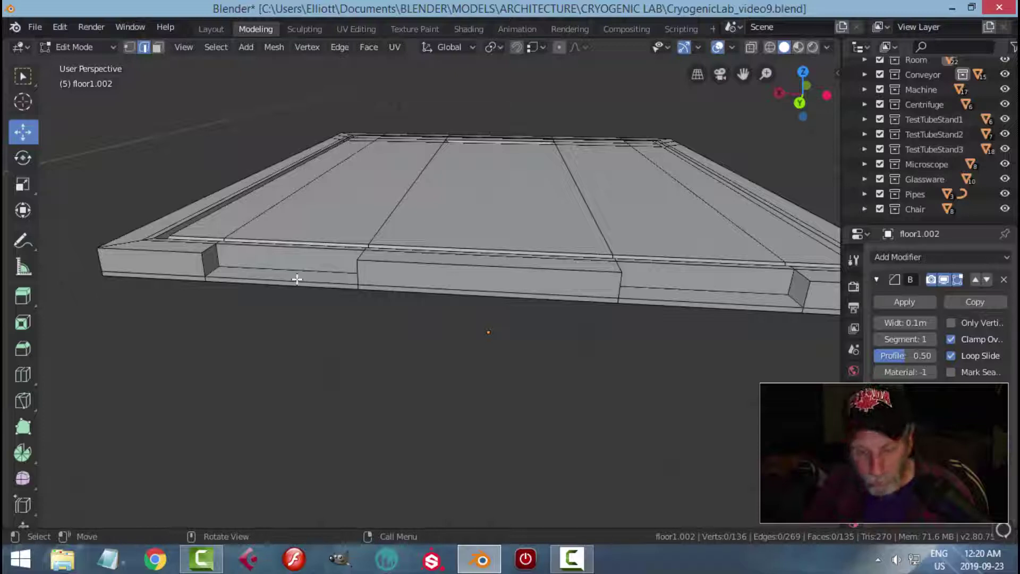
# - Try to move the bottom faces of both edge notches vertically, with the move undone and editing finished
pyautogui.press('3')
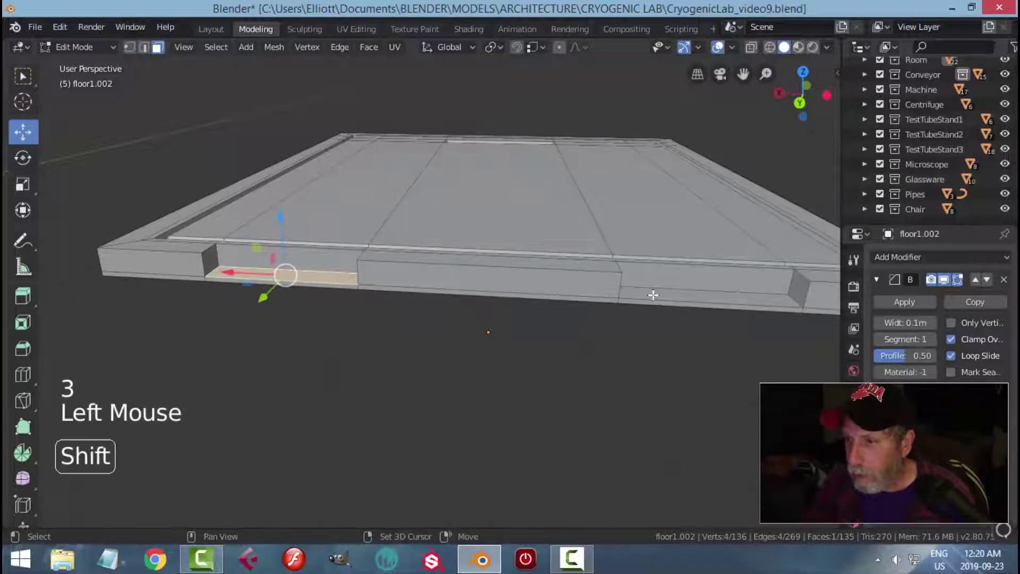
pyautogui.keyDown('shift'); pyautogui.click(653, 295); pyautogui.keyUp('shift')
pyautogui.moveTo(488, 227); pyautogui.dragTo(512, 244)
pyautogui.hotkey('ctrl', 'z')
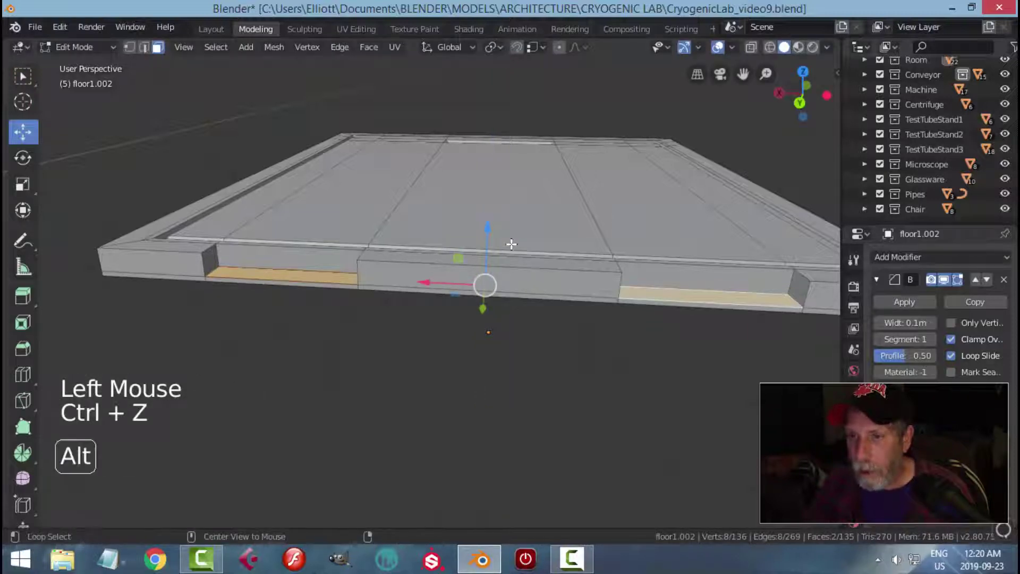
pyautogui.hotkey('alt', 'a')
pyautogui.press('Tab')
pyautogui.hotkey('alt', 'a')
# - Snap the 3D cursor to the bottom face of the notch nearest the cover panel's front corner, and return to object mode
pyautogui.scroll(-4, 479, 244)
pyautogui.moveTo(478, 244); pyautogui.dragTo(528, 335, button='middle')
pyautogui.scroll(2, 558, 310)
pyautogui.scroll(2, 574, 318)
pyautogui.scroll(-2, 573, 313)
pyautogui.press('Tab')
pyautogui.scroll(1, 522, 336)
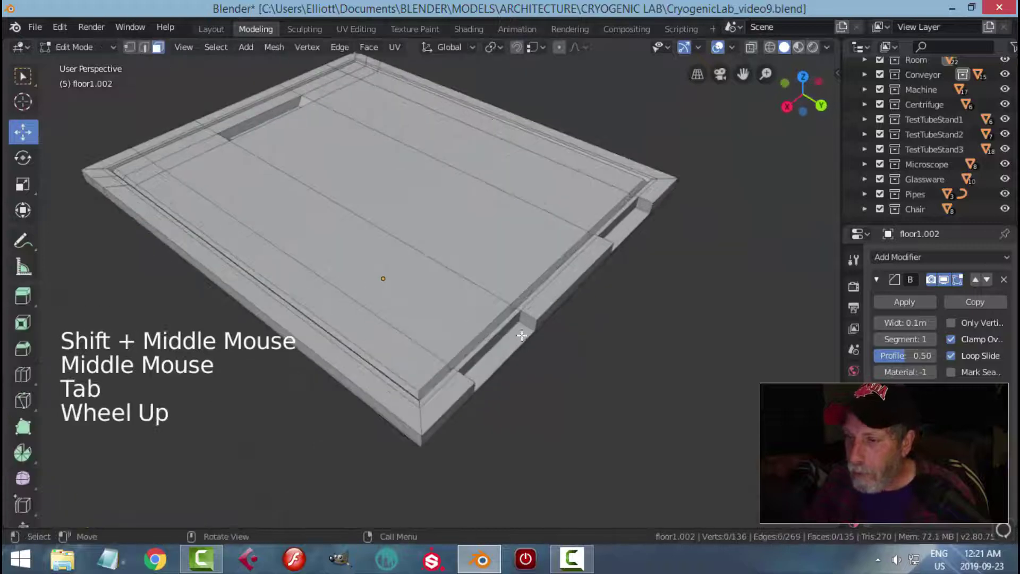
pyautogui.click(522, 335)
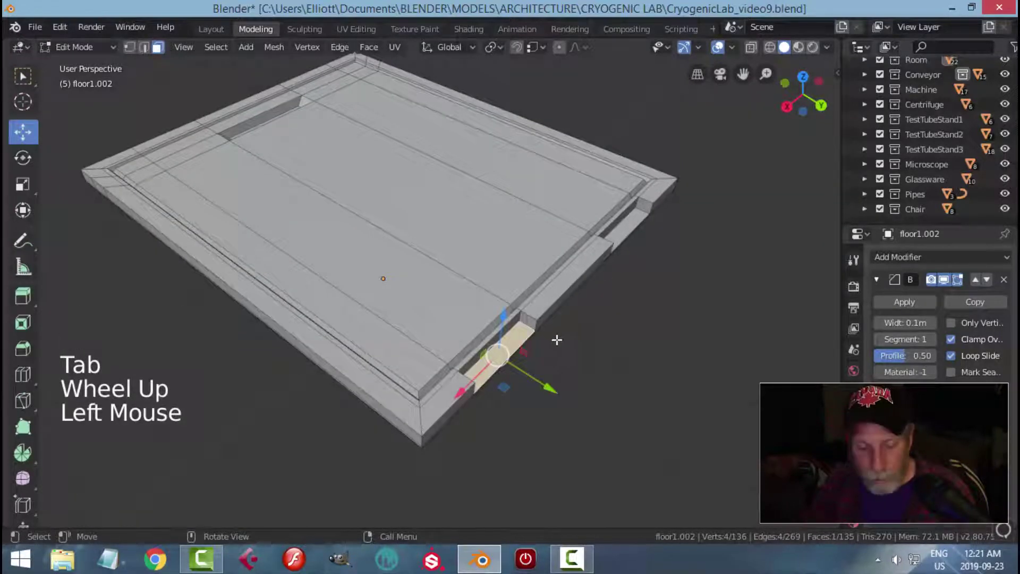
pyautogui.hotkey('shift', 's')
pyautogui.press('Tab')
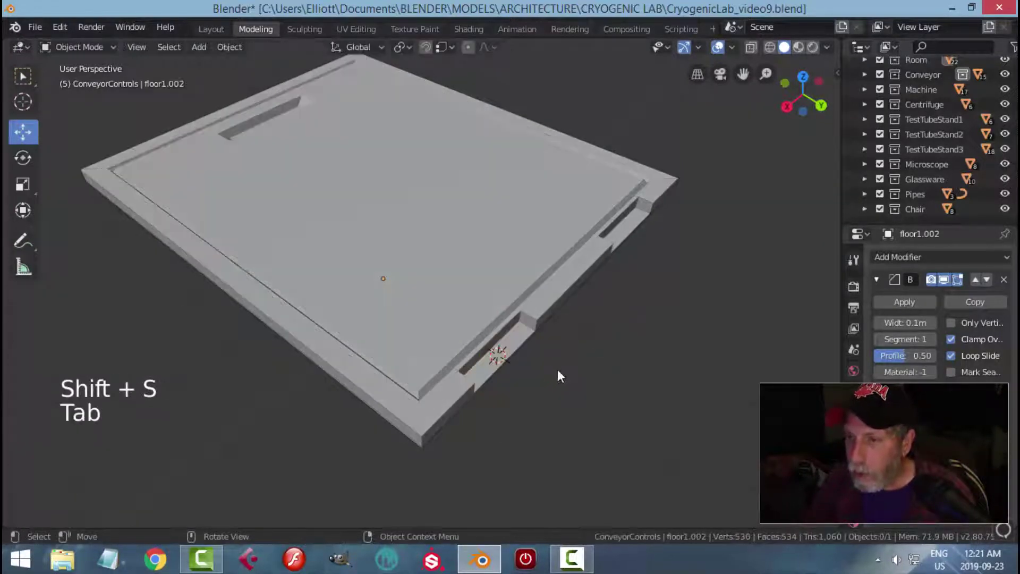
# - Add a mesh cylinder at the 3D cursor with 16 vertices and the cap fill type set to Nothing
pyautogui.hotkey('shift', 'a')
pyautogui.moveTo(504, 254)
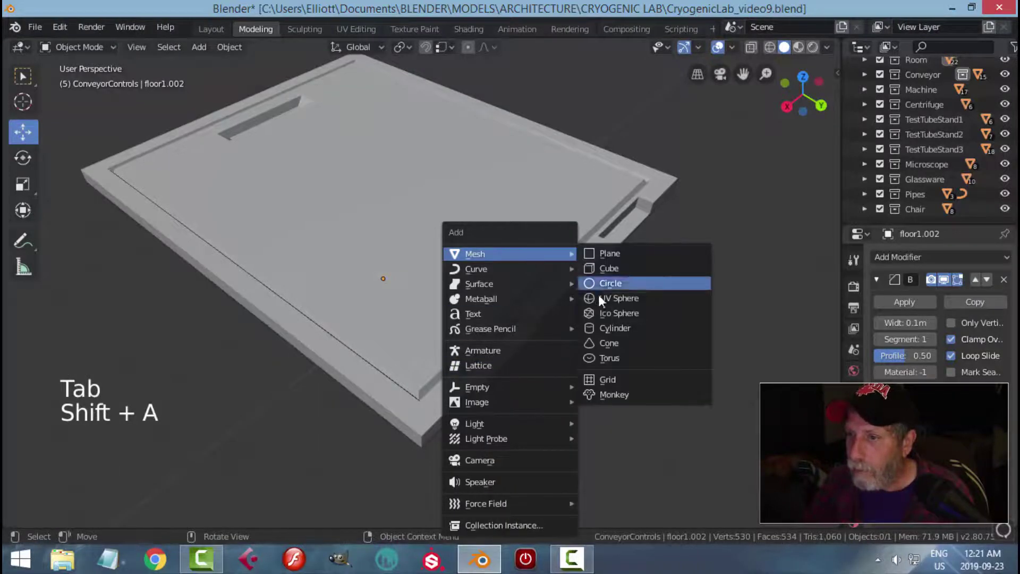
pyautogui.click(607, 328)
pyautogui.click(202, 336)
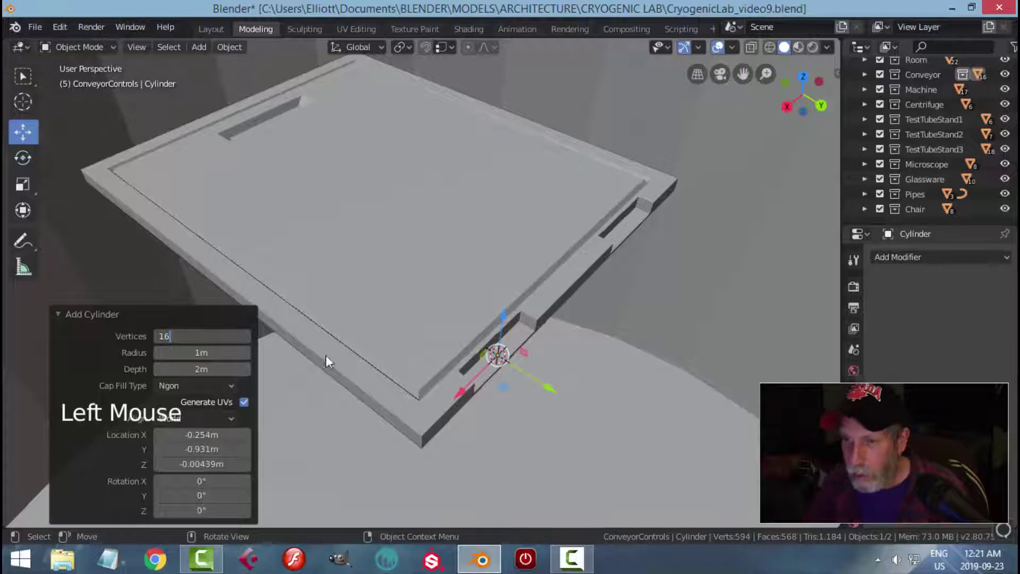
pyautogui.write('16')
pyautogui.press('Return')
pyautogui.click(232, 385)
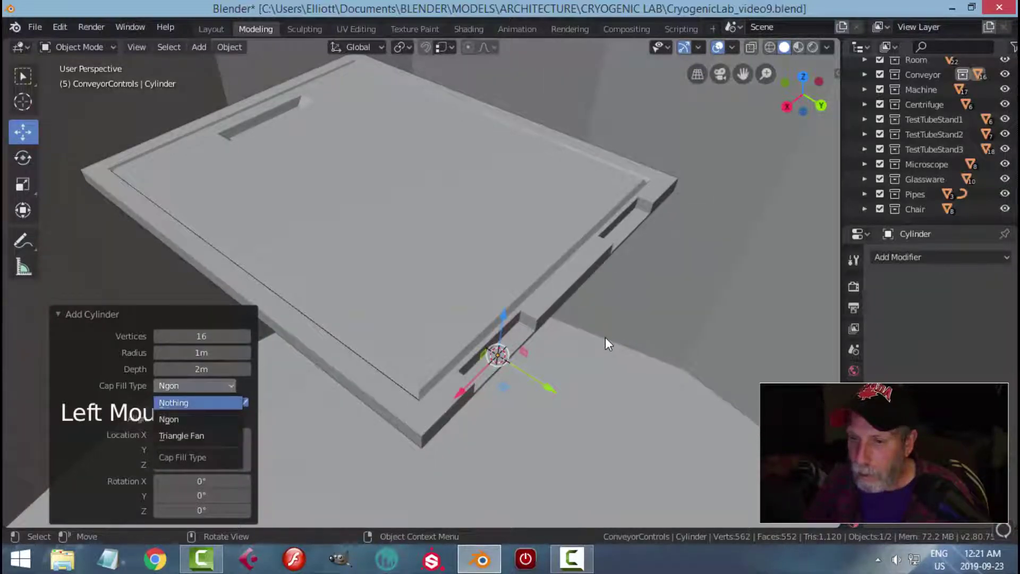
# - In edit mode, scale the whole cylinder down by about 0.019 and again by about 0.190 to fit the notch
pyautogui.scroll(-10, 604, 337)
pyautogui.press('Tab')
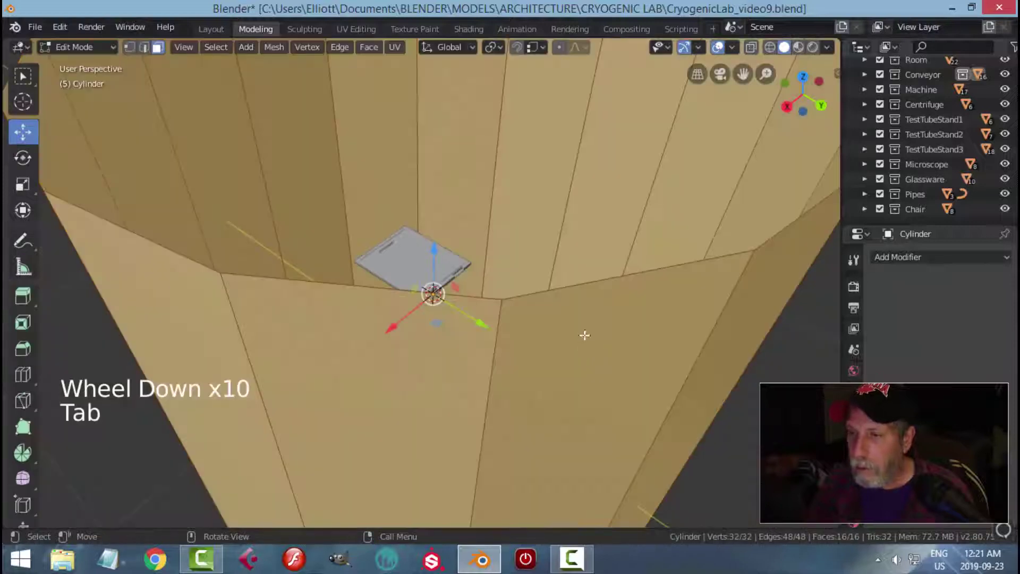
pyautogui.scroll(-3, 657, 344)
pyautogui.press('s')
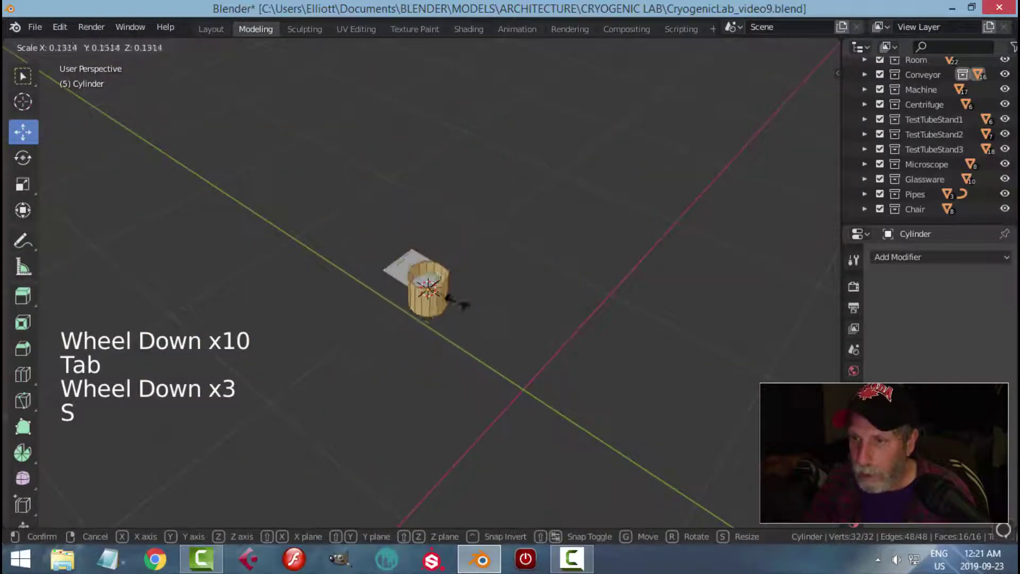
pyautogui.click(428, 289)
pyautogui.press('KP_Decimal')
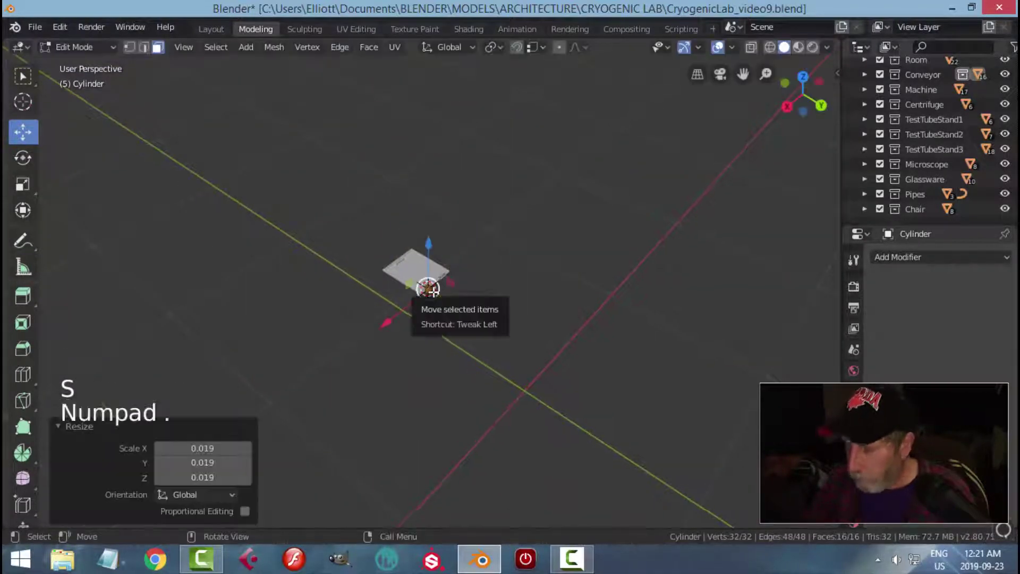
pyautogui.scroll(-4, 604, 294)
pyautogui.press('s')
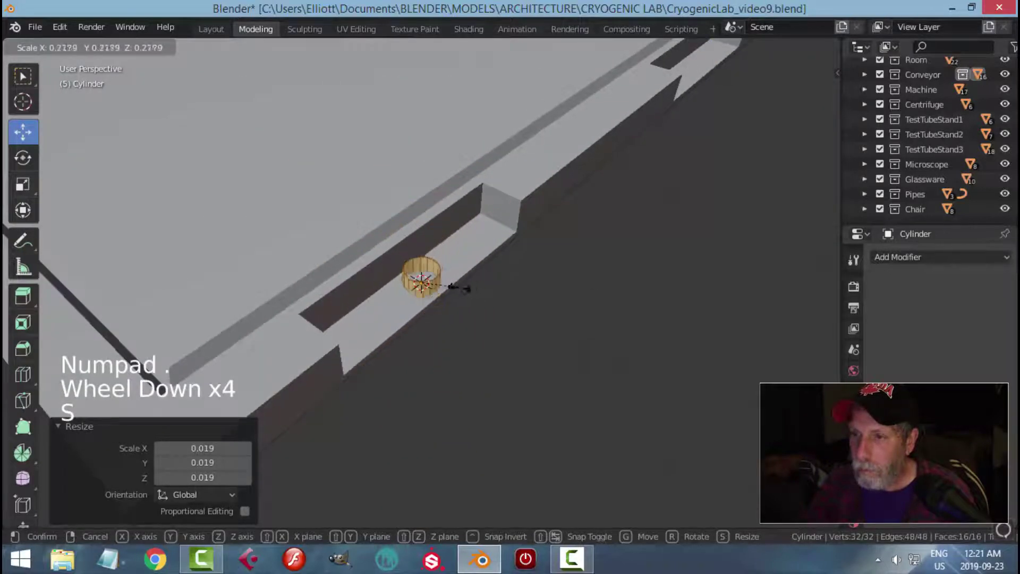
pyautogui.click(456, 288)
# - Rotate the cylinder 90° about the Y axis and raise it about 0.007 m along Z inside the notch
pyautogui.scroll(-3, 485, 292)
pyautogui.moveTo(485, 292); pyautogui.dragTo(453, 317, button='middle')
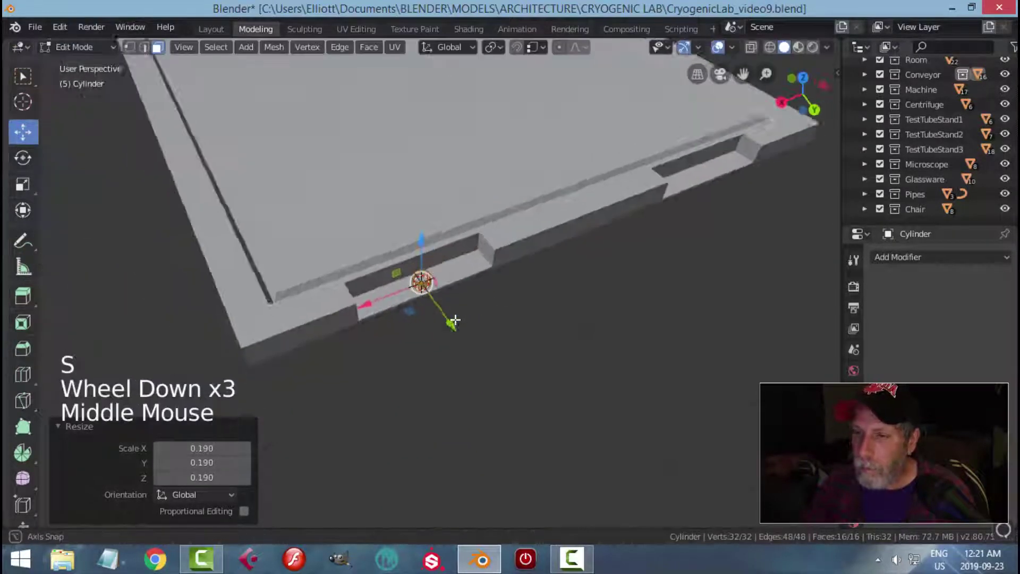
pyautogui.press('r')
pyautogui.press('y')
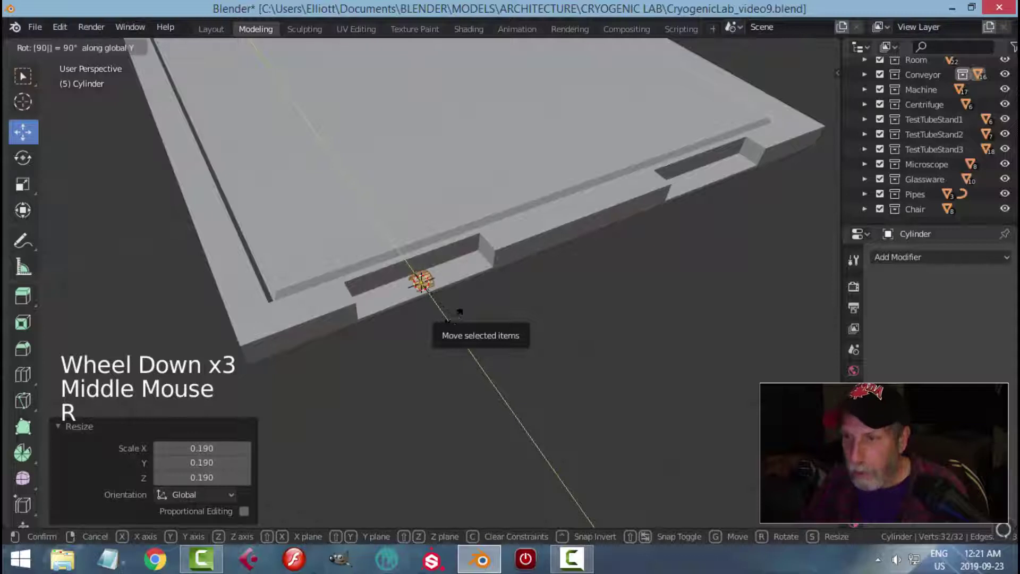
pyautogui.press('Return')
pyautogui.moveTo(424, 237); pyautogui.dragTo(426, 231)
pyautogui.moveTo(517, 293); pyautogui.dragTo(474, 295, button='middle')
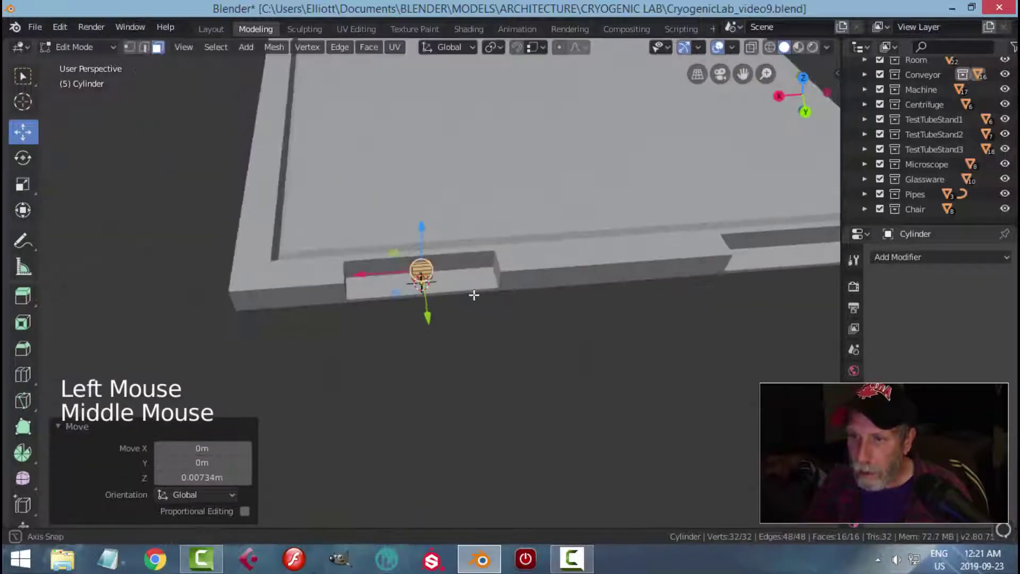
# - Stretch the cylinder along X to span the notch, nudge it along Z and Y into place, and finish editing
pyautogui.press('s')
pyautogui.press('x')
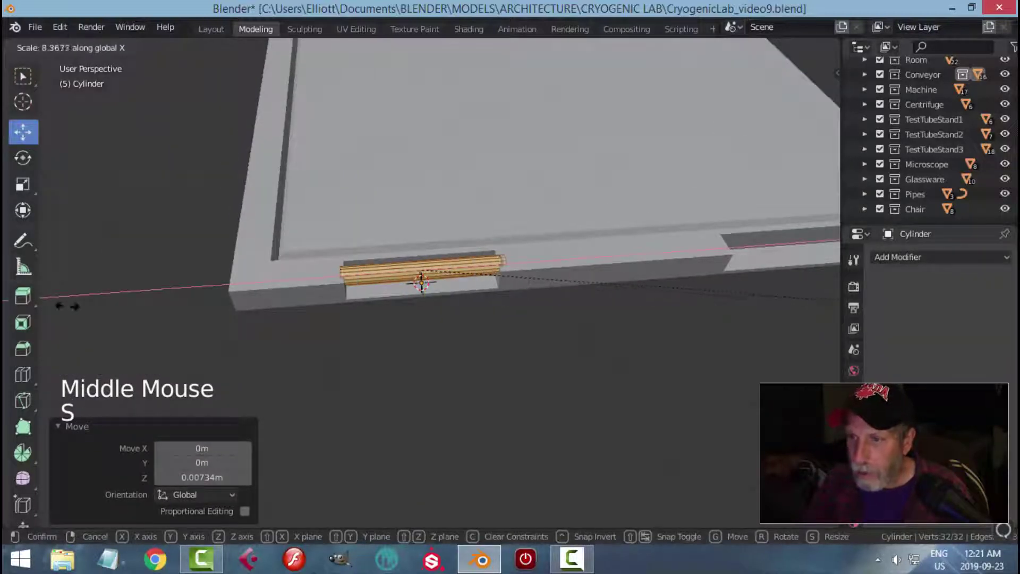
pyautogui.click(176, 295)
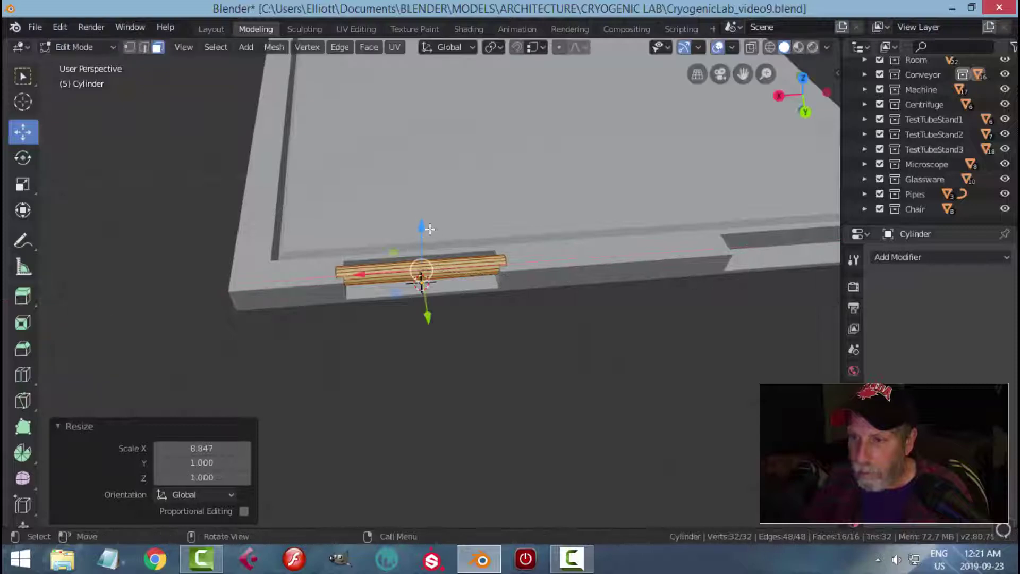
pyautogui.moveTo(430, 228); pyautogui.dragTo(429, 230)
pyautogui.moveTo(430, 230); pyautogui.dragTo(500, 304, button='middle')
pyautogui.moveTo(483, 289); pyautogui.dragTo(492, 289)
pyautogui.press('Tab')
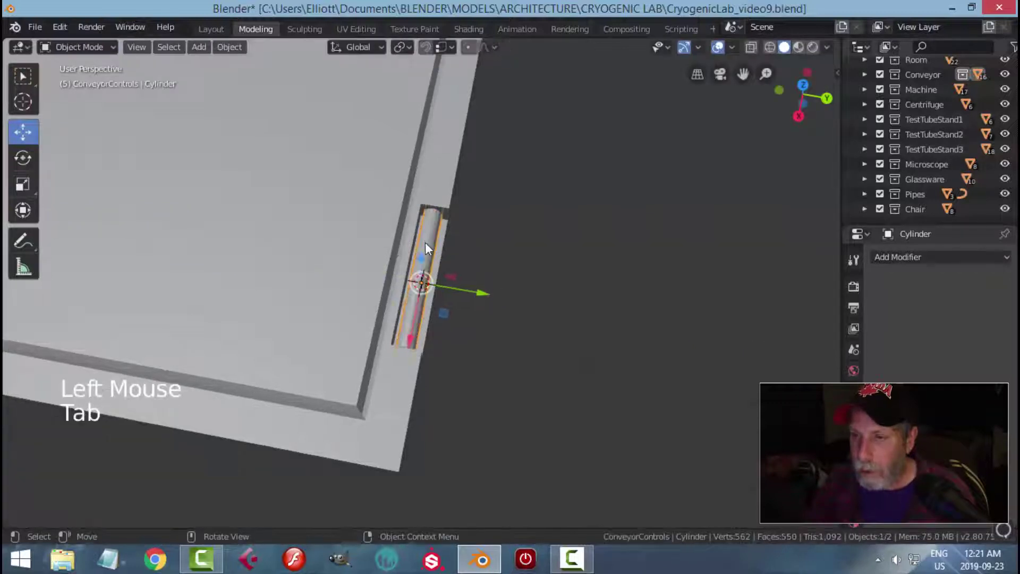
# - Apply smooth shading to the hinge cylinder and clear the selection
pyautogui.rightClick(425, 242)
pyautogui.hotkey('alt', 'a')
pyautogui.scroll(-3, 536, 310)
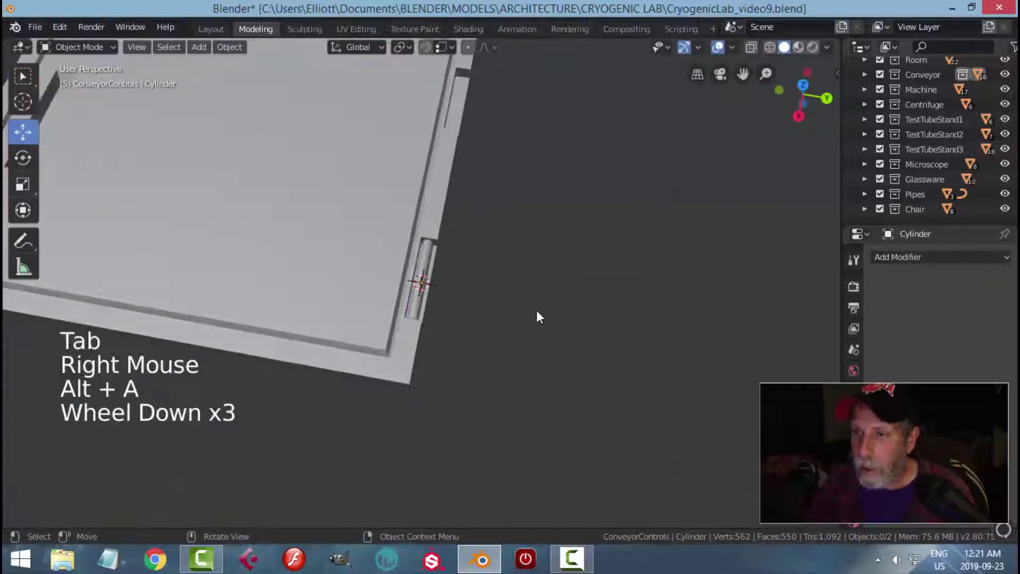
pyautogui.moveTo(535, 311); pyautogui.dragTo(444, 356, button='middle')
pyautogui.scroll(-4, 391, 330)
pyautogui.scroll(5, 486, 349)
pyautogui.moveTo(444, 356); pyautogui.dragTo(420, 365, button='middle')
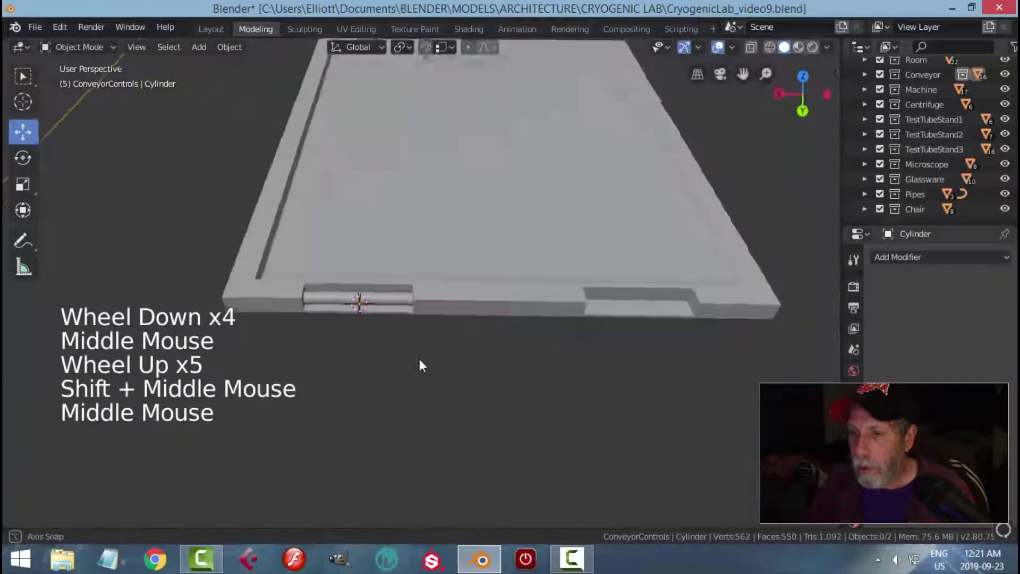
# - Duplicate the hinge cylinder and move the copy along X into the second notch
pyautogui.click(394, 302)
pyautogui.keyDown('shift'); pyautogui.moveTo(515, 360); pyautogui.dragTo(393, 360, button='middle'); pyautogui.keyUp('shift')
pyautogui.hotkey('shift', 'd')
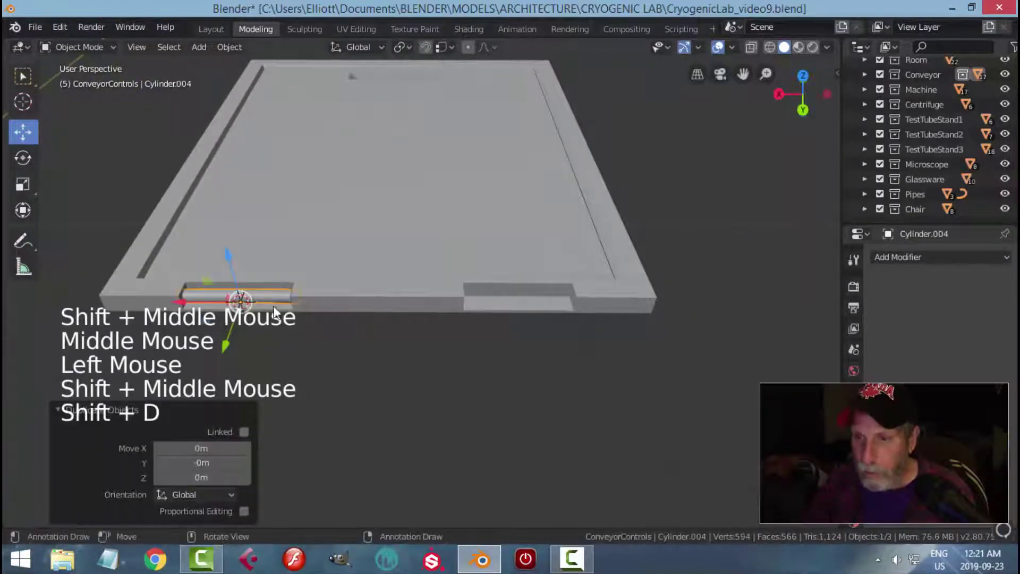
pyautogui.moveTo(186, 307); pyautogui.dragTo(461, 308)
pyautogui.hotkey('alt', 'a')
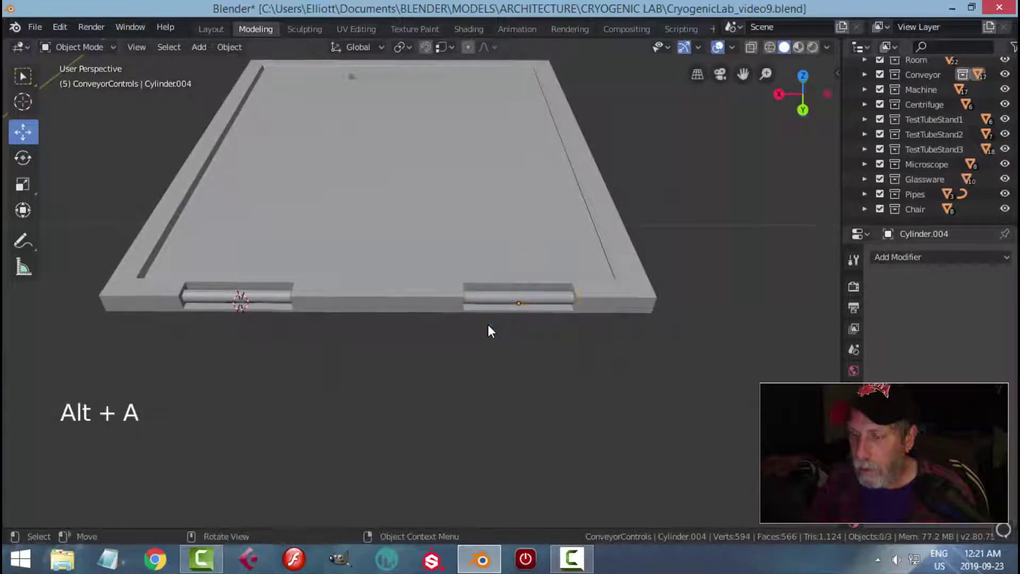
# - Reveal all hidden objects of the lab scene and clear the selection
pyautogui.scroll(-4, 447, 324)
pyautogui.moveTo(403, 324)
pyautogui.mouseDown(button='middle')
pyautogui.moveTo(501, 346)
pyautogui.moveTo(462, 321)
pyautogui.moveTo(536, 314)
pyautogui.moveTo(467, 361)
pyautogui.moveTo(441, 314)
pyautogui.moveTo(455, 310)
pyautogui.moveTo(476, 343)
pyautogui.mouseUp(button='middle')
pyautogui.hotkey('alt', 'h')
pyautogui.hotkey('alt', 'a')
pyautogui.scroll(-2, 478, 338)
pyautogui.scroll(-1, 473, 339)
pyautogui.scroll(3, 464, 355)
pyautogui.scroll(-3, 483, 343)
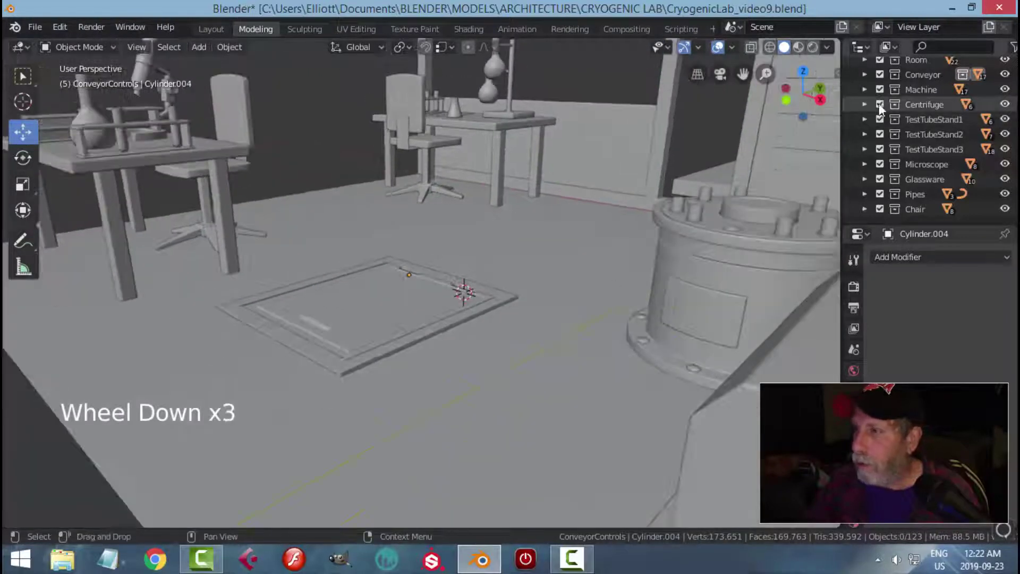
# - Turn on the Cavity option in the solid viewport shading
pyautogui.click(827, 47)
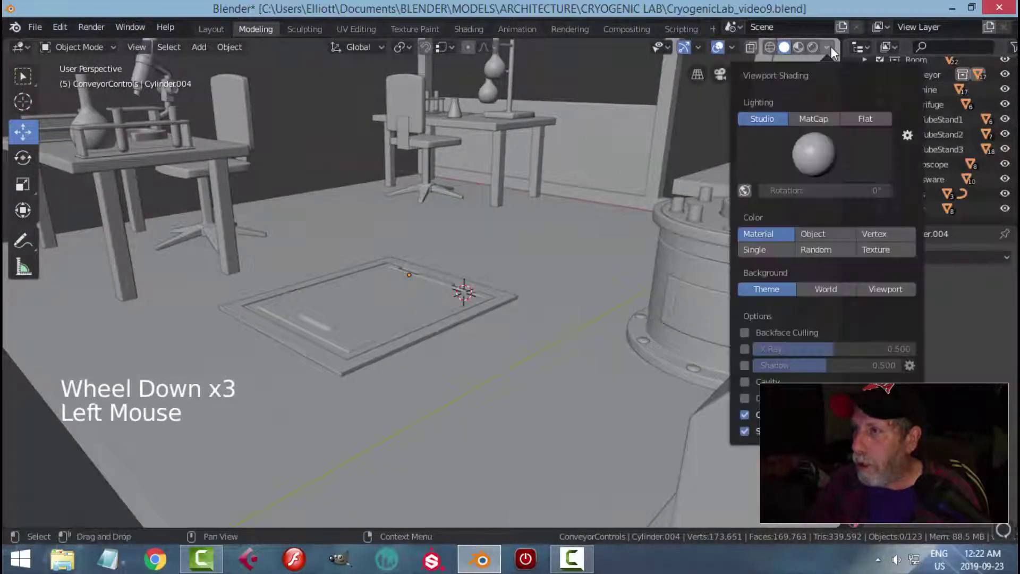
pyautogui.click(744, 382)
pyautogui.hotkey('alt', 'a')
pyautogui.moveTo(400, 299)
pyautogui.mouseDown(button='middle')
pyautogui.moveTo(450, 368)
pyautogui.moveTo(561, 302)
pyautogui.moveTo(588, 333)
pyautogui.moveTo(569, 403)
pyautogui.mouseUp(button='middle')
pyautogui.scroll(-2, 449, 368)
pyautogui.scroll(3, 542, 356)
pyautogui.scroll(3, 497, 369)
pyautogui.moveTo(423, 355); pyautogui.dragTo(531, 297, button='middle')
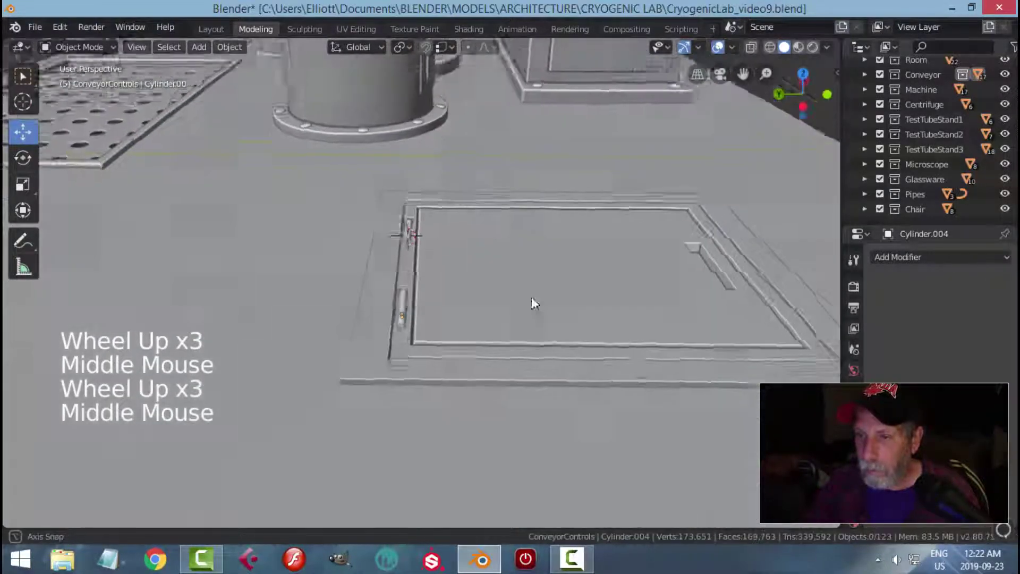
# - Select both hinge cylinders together with the cover panel and nudge them slightly along Z in the floor frame
pyautogui.scroll(3, 488, 308)
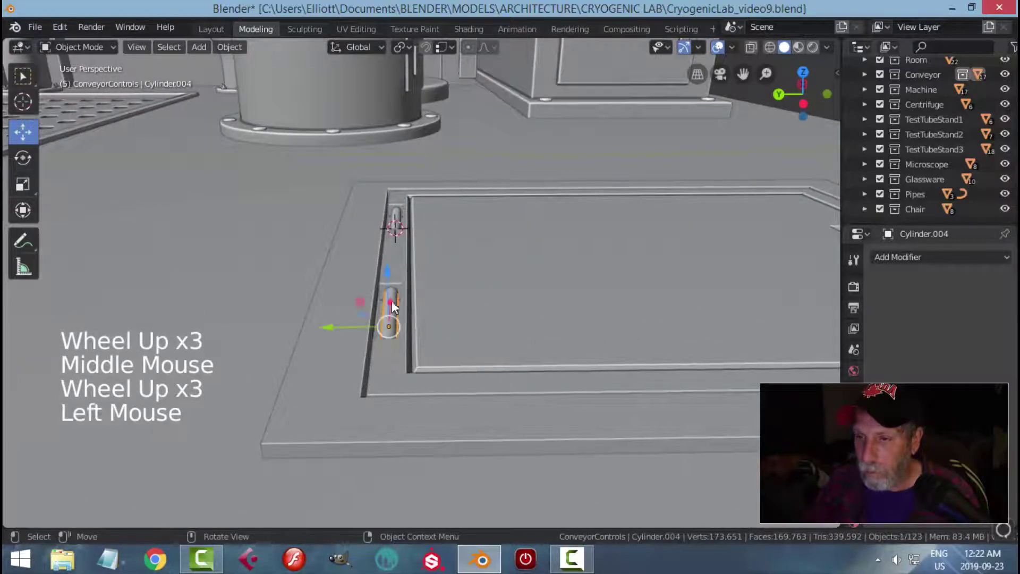
pyautogui.moveTo(464, 249); pyautogui.dragTo(495, 289, button='middle')
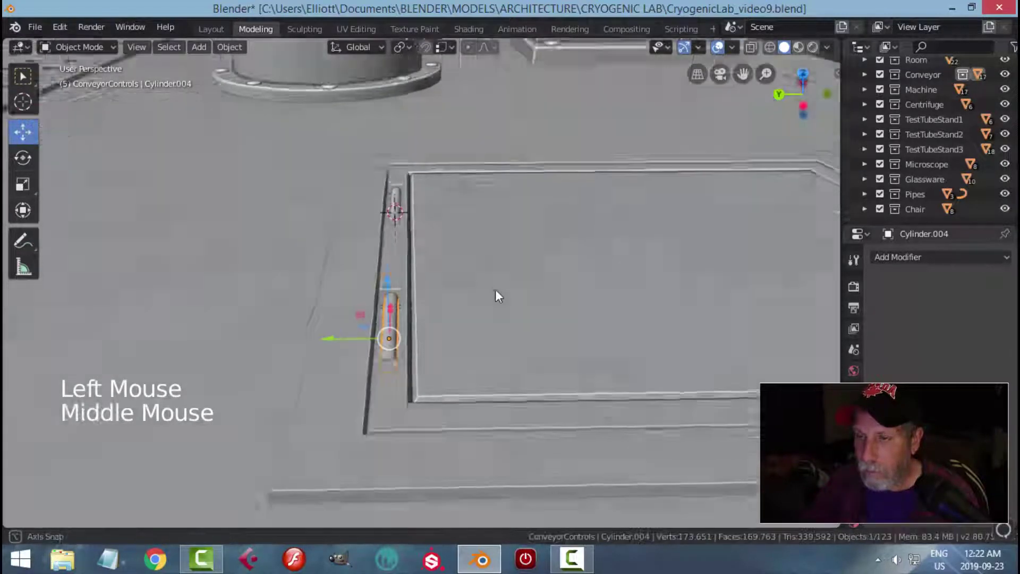
pyautogui.scroll(2, 468, 262)
pyautogui.keyDown('shift'); pyautogui.click(397, 118); pyautogui.keyUp('shift')
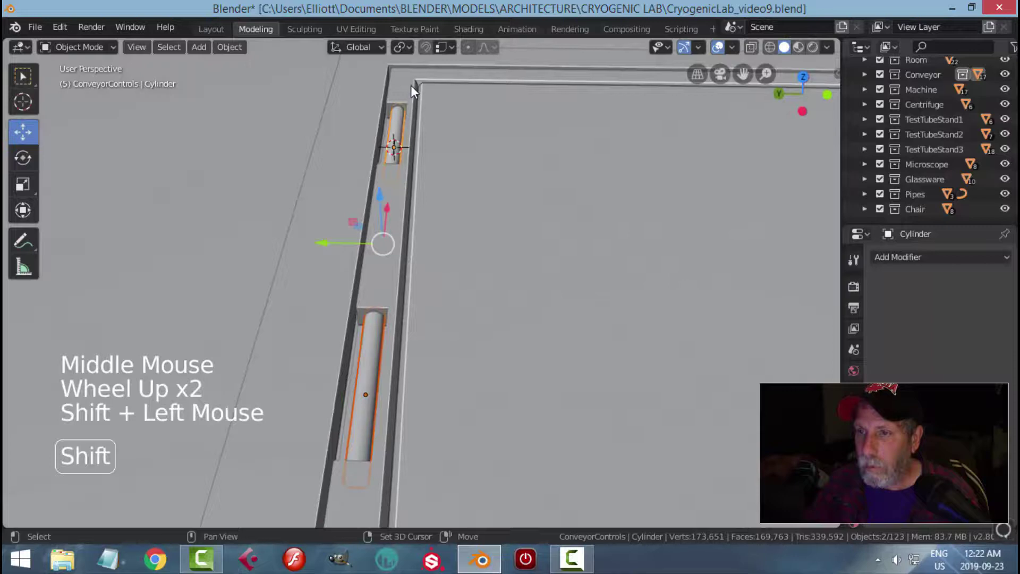
pyautogui.keyDown('shift'); pyautogui.click(411, 86); pyautogui.keyUp('shift')
pyautogui.scroll(-3, 526, 308)
pyautogui.moveTo(547, 372); pyautogui.dragTo(465, 328, button='middle')
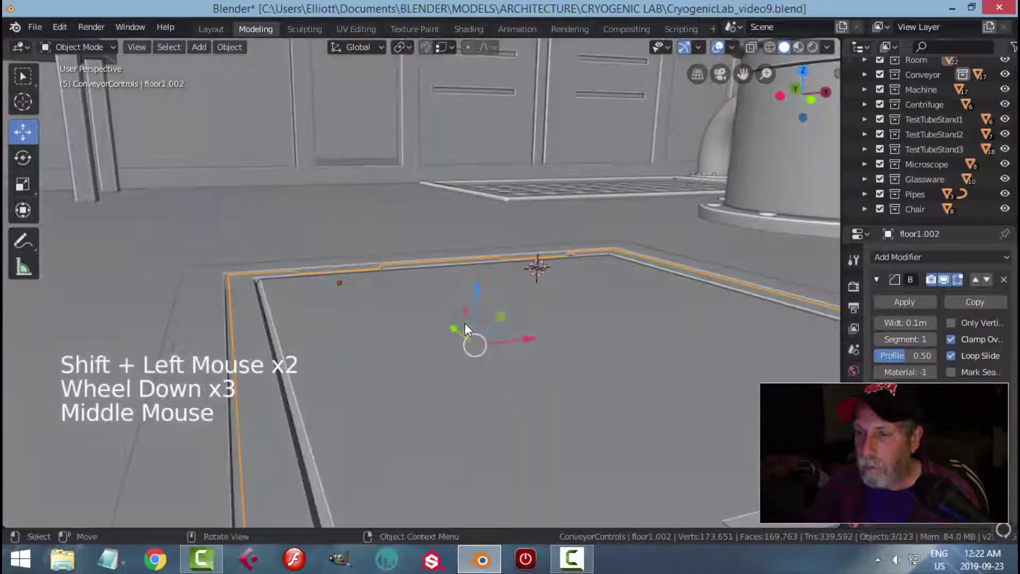
pyautogui.moveTo(474, 286); pyautogui.dragTo(474, 286)
pyautogui.hotkey('alt', 'a')
# - Examine the floor hatch, its hinges and handle recess within the lab scene from several angles
pyautogui.scroll(-7, 464, 373)
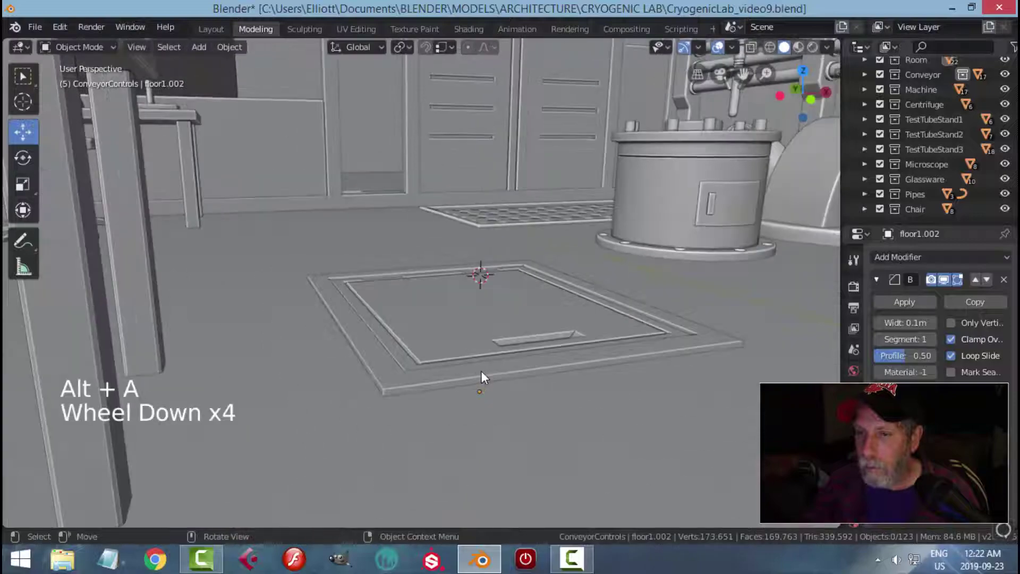
pyautogui.moveTo(482, 370)
pyautogui.mouseDown(button='middle')
pyautogui.moveTo(499, 390)
pyautogui.moveTo(534, 363)
pyautogui.moveTo(464, 359)
pyautogui.moveTo(448, 339)
pyautogui.moveTo(466, 317)
pyautogui.moveTo(485, 380)
pyautogui.moveTo(469, 463)
pyautogui.mouseUp(button='middle')
pyautogui.scroll(-3, 468, 467)
pyautogui.moveTo(473, 404)
pyautogui.mouseDown(button='middle')
pyautogui.moveTo(478, 319)
pyautogui.moveTo(505, 369)
pyautogui.moveTo(483, 382)
pyautogui.moveTo(520, 367)
pyautogui.moveTo(536, 342)
pyautogui.mouseUp(button='middle')
pyautogui.scroll(-3, 501, 341)
pyautogui.scroll(3, 483, 382)
pyautogui.scroll(5, 517, 346)
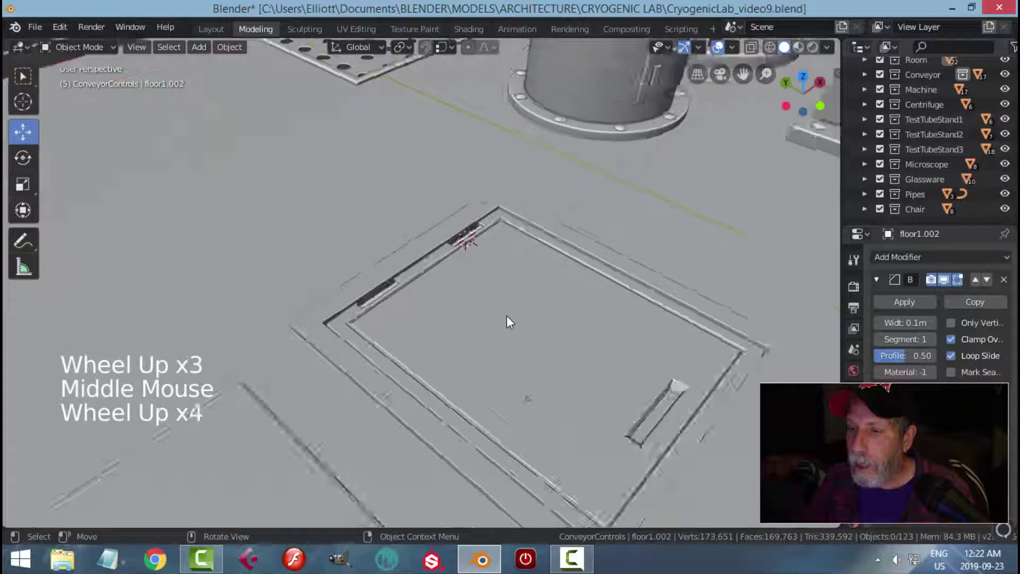
# - Select the hatch cover panel, expand the Room collection to locate it in the object list, and clear the selection
pyautogui.click(546, 273)
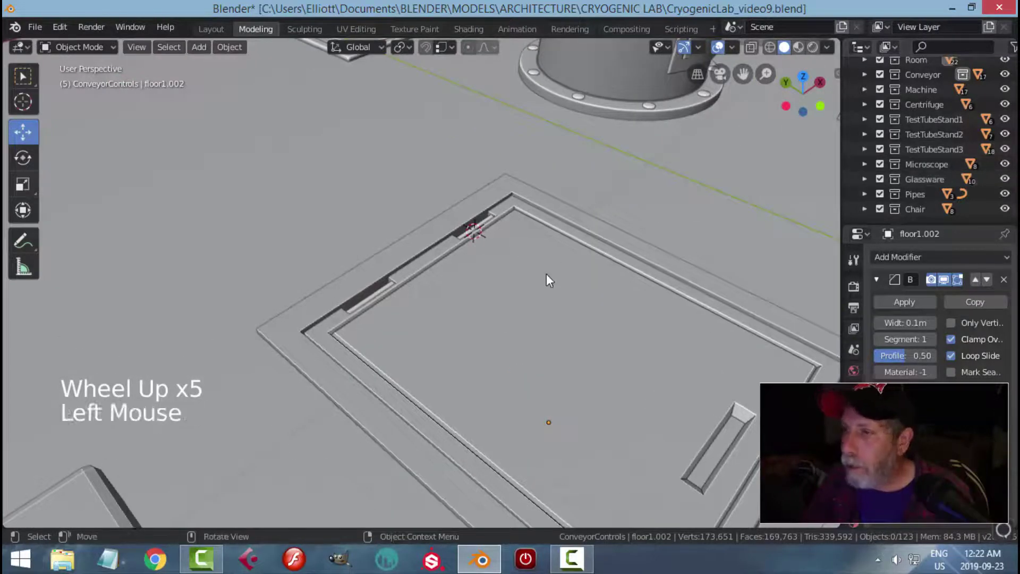
pyautogui.scroll(4, 958, 164)
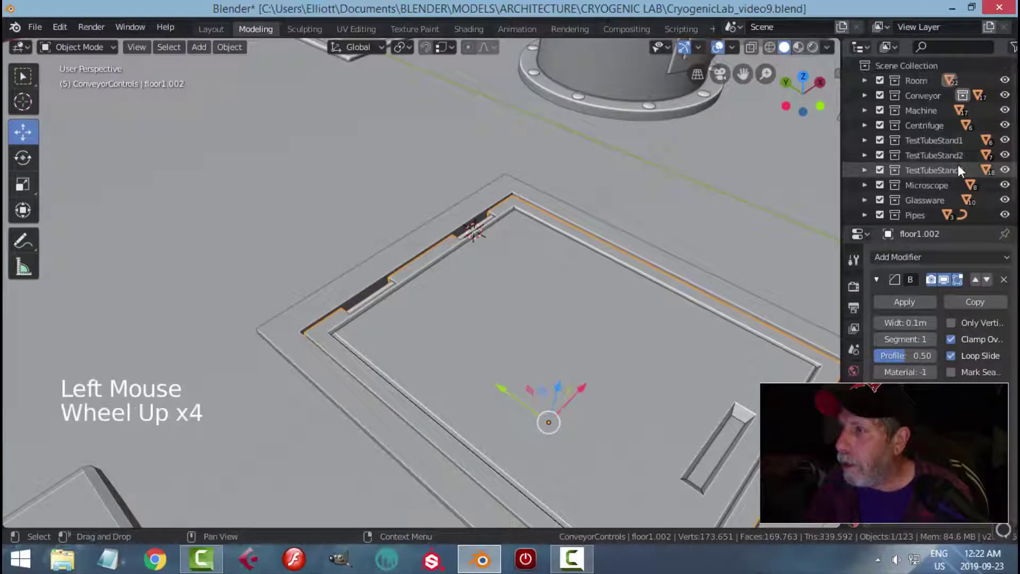
pyautogui.click(865, 80)
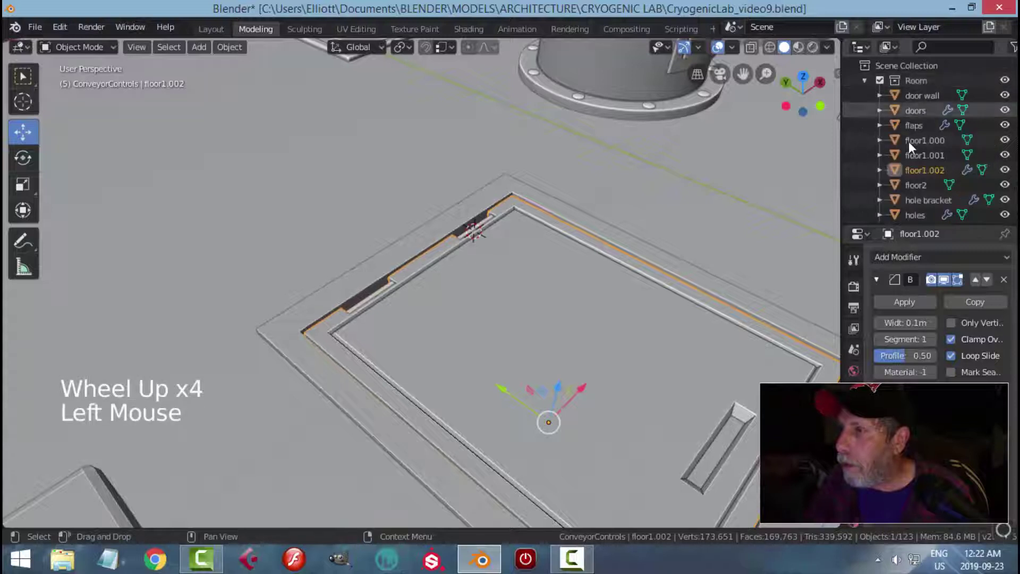
pyautogui.scroll(2, 469, 284)
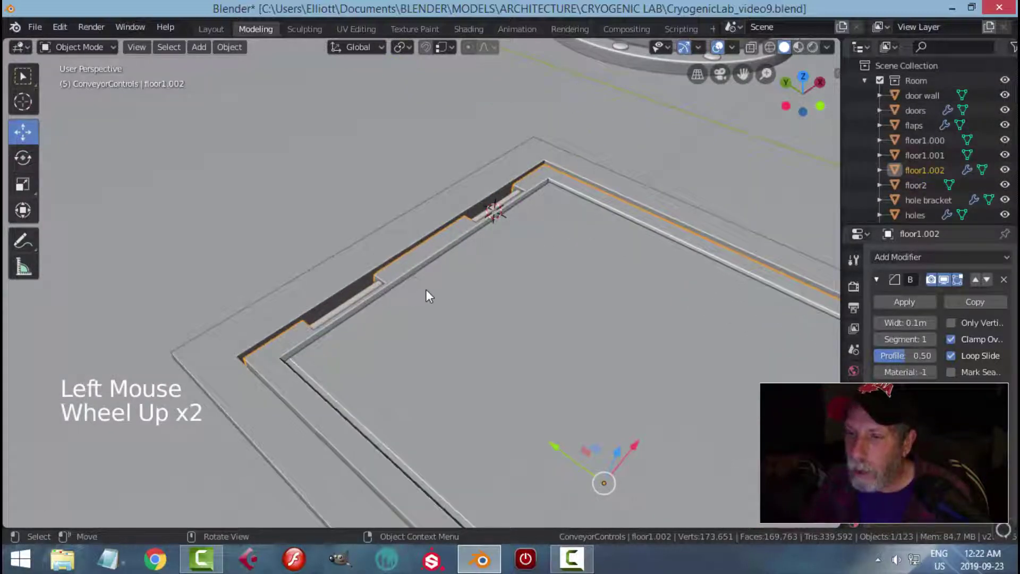
pyautogui.hotkey('alt', 'a')
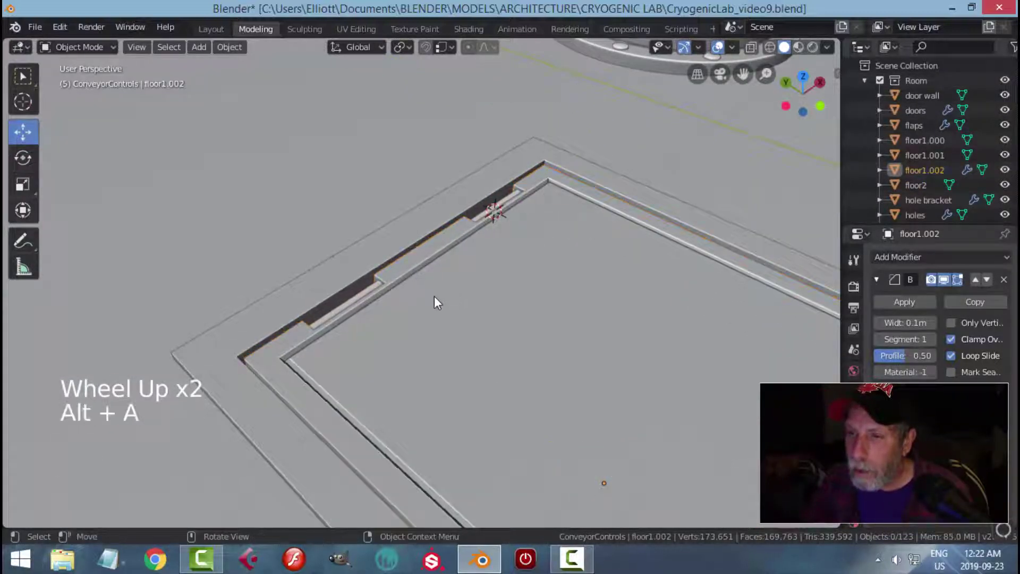
# - Select the hatch cover panel, both hinge cylinders and the surrounding floor frame together
pyautogui.click(456, 255)
pyautogui.scroll(2, 367, 311)
pyautogui.keyDown('shift'); pyautogui.click(336, 298); pyautogui.keyUp('shift')
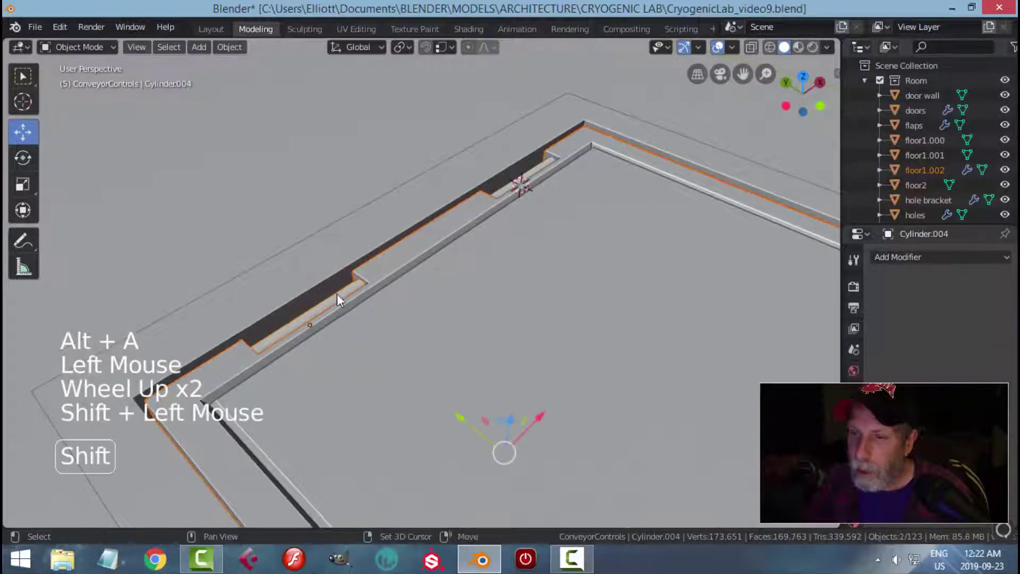
pyautogui.keyDown('shift'); pyautogui.click(534, 166); pyautogui.keyUp('shift')
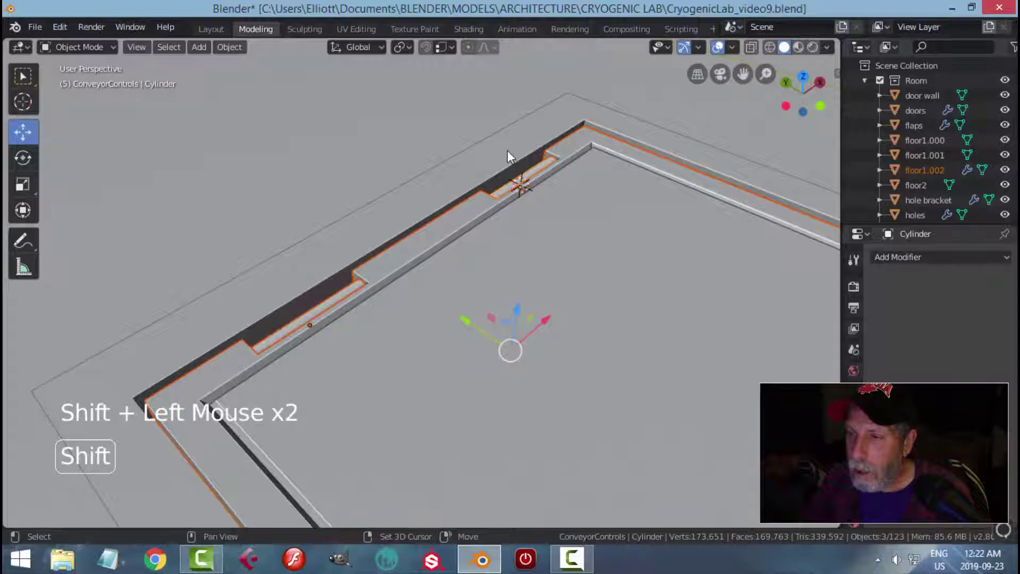
pyautogui.keyDown('shift'); pyautogui.click(517, 160); pyautogui.keyUp('shift')
pyautogui.scroll(-8, 561, 341)
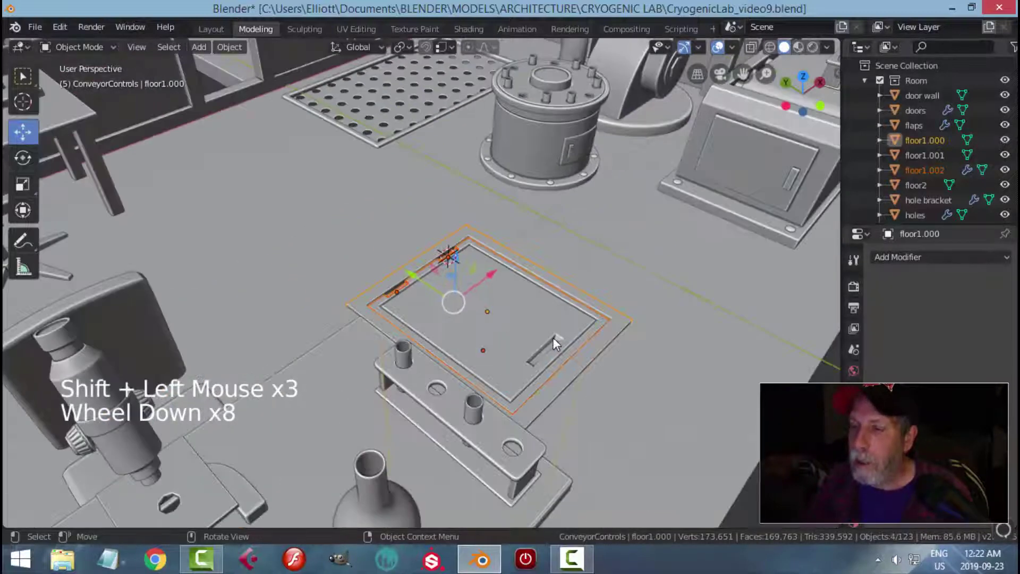
# - Move the selected hatch parts to a new collection named FloorDoor
pyautogui.rightClick(511, 310)
pyautogui.moveTo(512, 312)
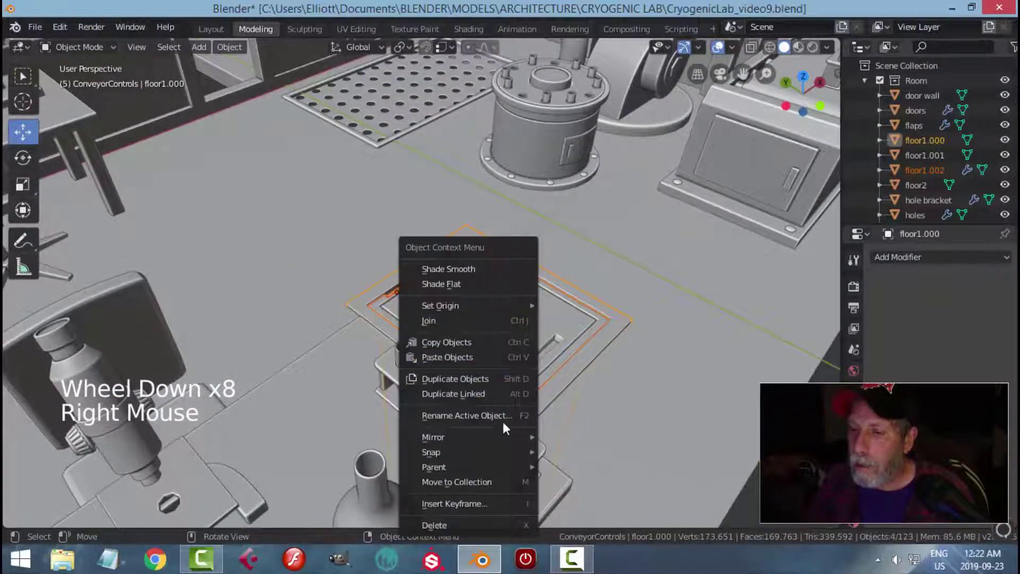
pyautogui.click(490, 480)
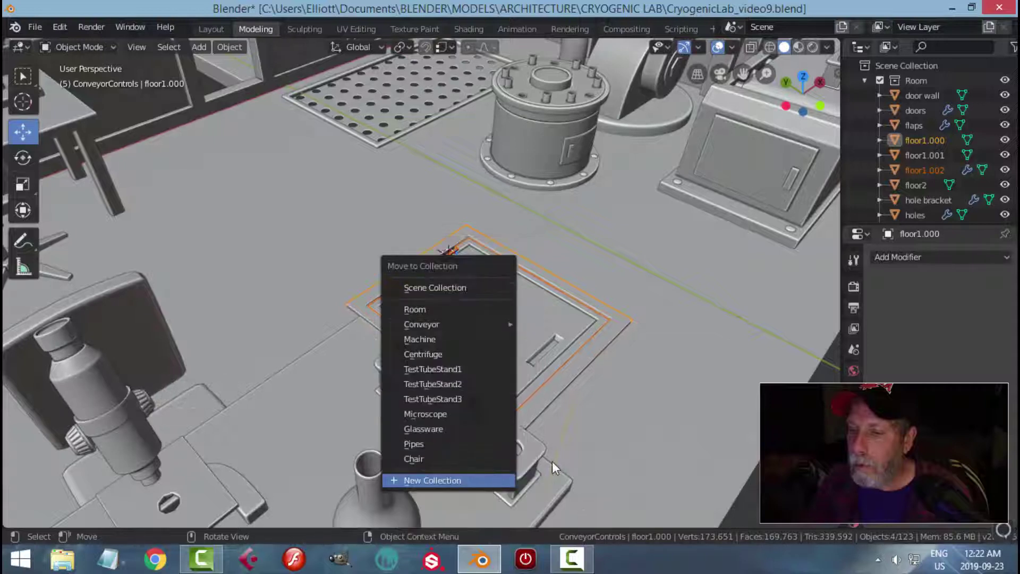
pyautogui.click(468, 480)
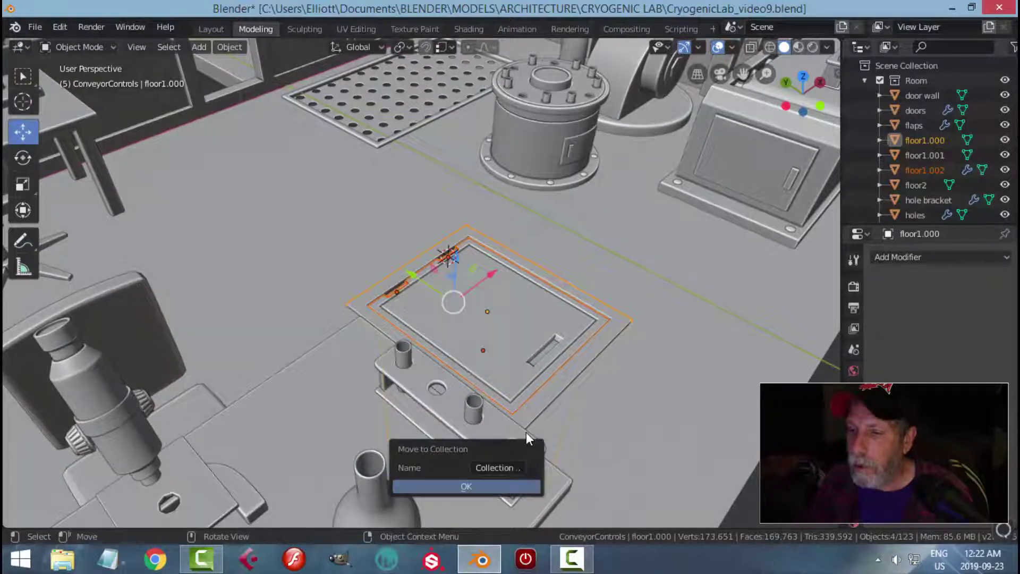
pyautogui.click(503, 467)
pyautogui.write('Fl')
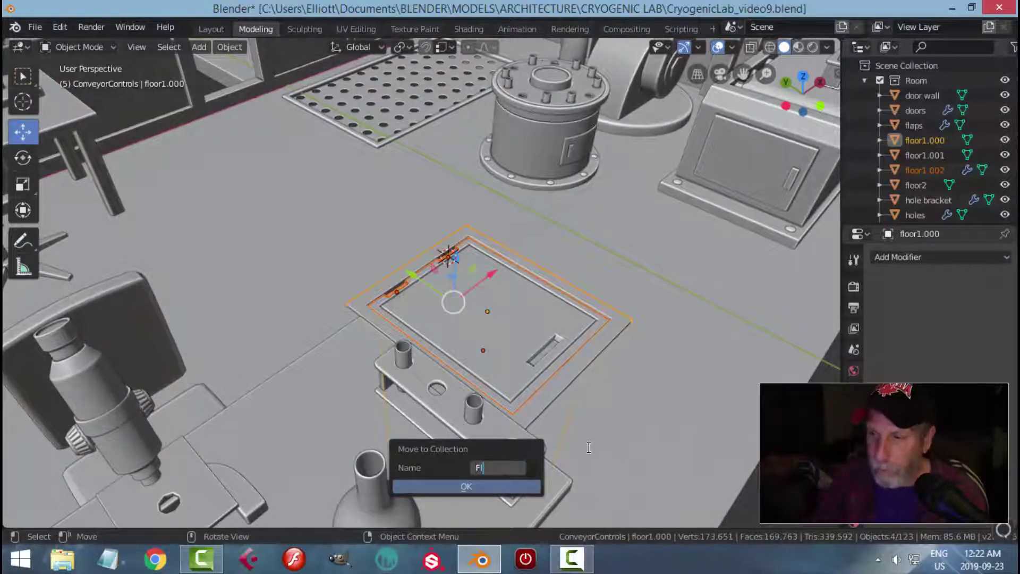
pyautogui.write('oor')
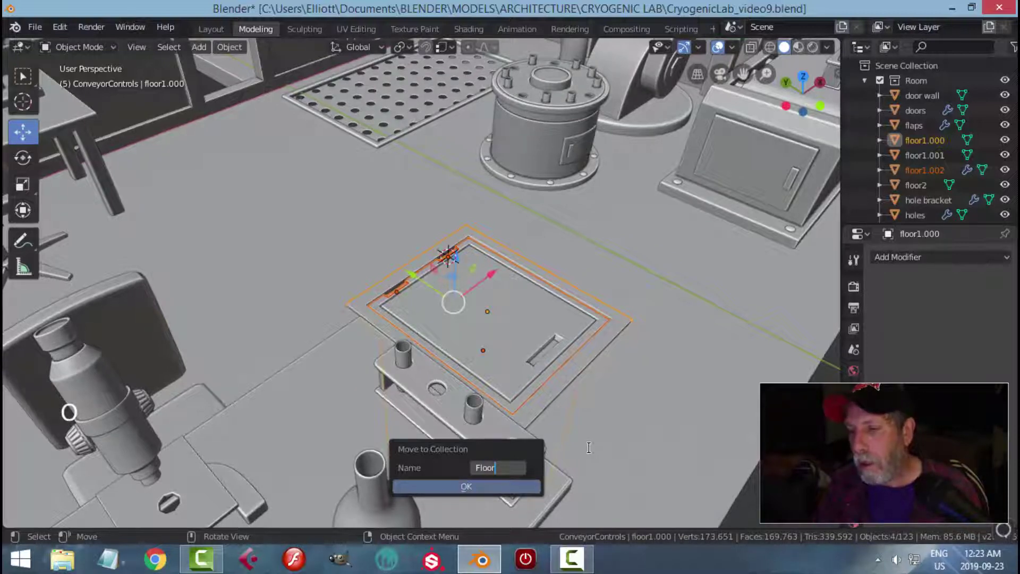
pyautogui.write('Door')
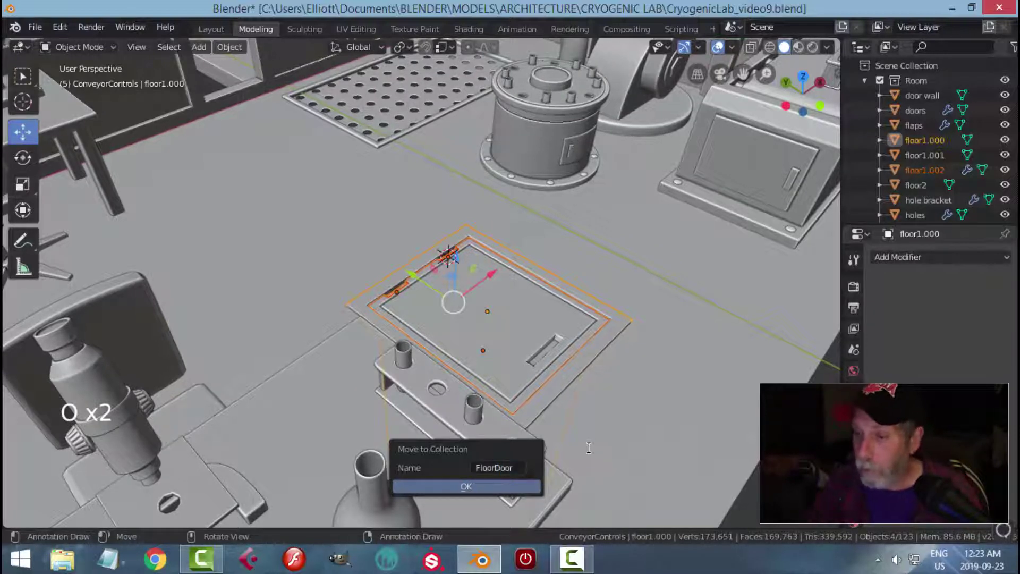
pyautogui.click(503, 489)
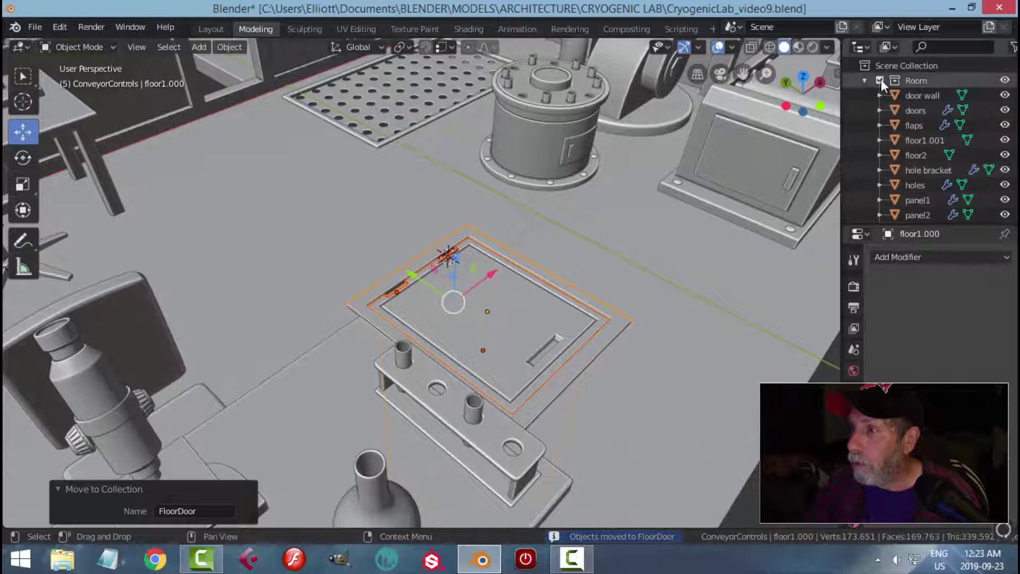
# - Collapse the Room and FloorDoor collections in the scene's object list
pyautogui.click(863, 80)
pyautogui.scroll(-4, 949, 155)
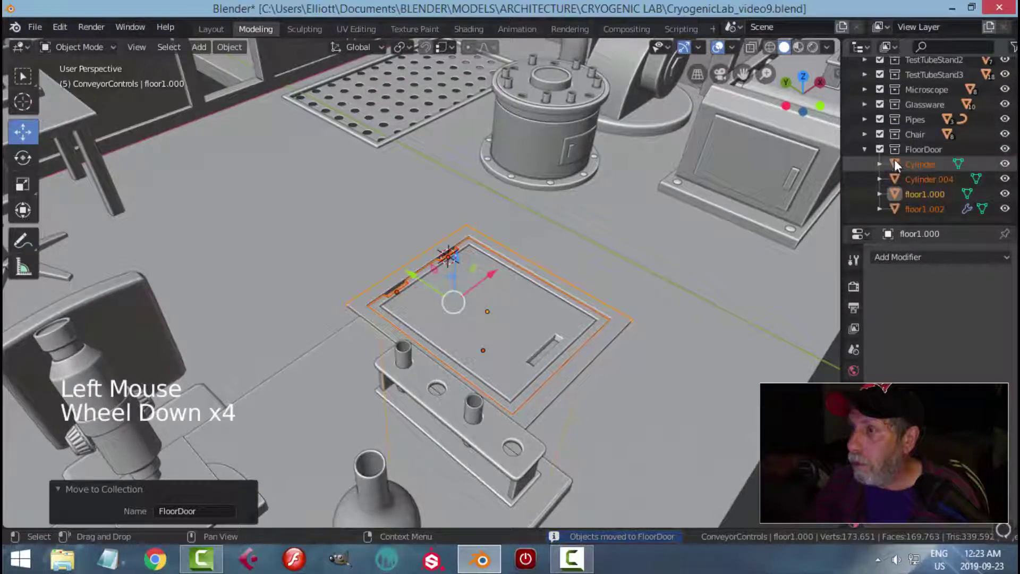
pyautogui.click(865, 149)
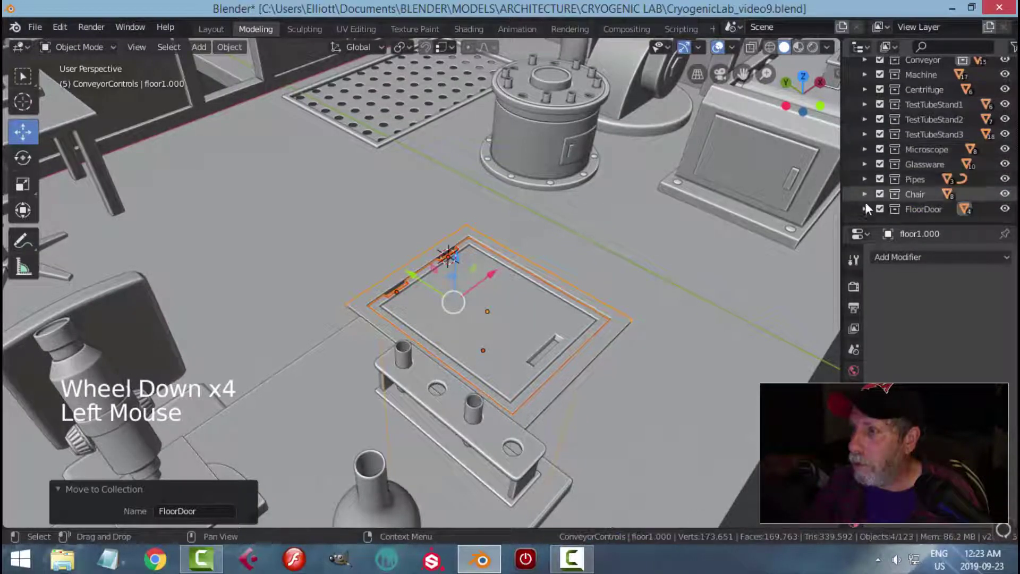
# - Remove the floor frame from the selection, isolate the cover panel with its two hinge cylinders, and clear the selection
pyautogui.keyDown('shift'); pyautogui.click(561, 274); pyautogui.keyUp('shift')
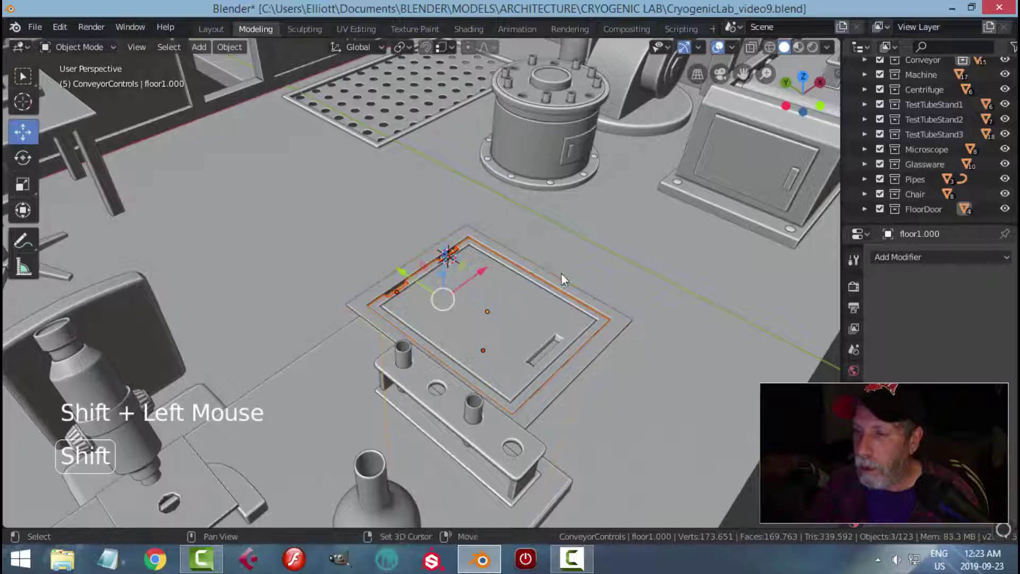
pyautogui.moveTo(550, 323); pyautogui.dragTo(654, 336, button='middle')
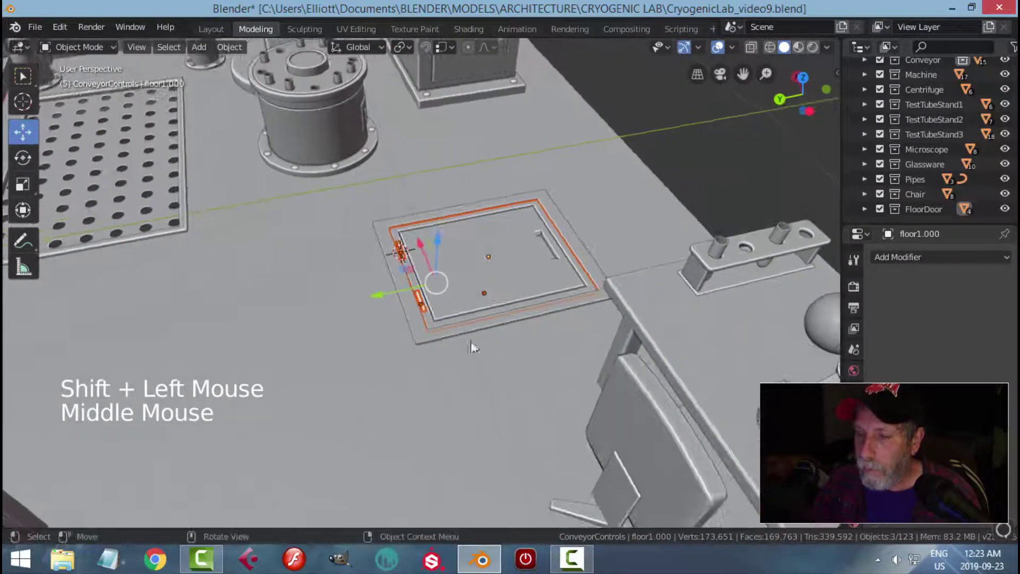
pyautogui.moveTo(440, 333); pyautogui.dragTo(441, 286, button='middle')
pyautogui.hotkey('shift', 'h')
pyautogui.scroll(4, 460, 318)
pyautogui.hotkey('alt', 'a')
pyautogui.scroll(3, 468, 310)
pyautogui.scroll(1, 468, 310)
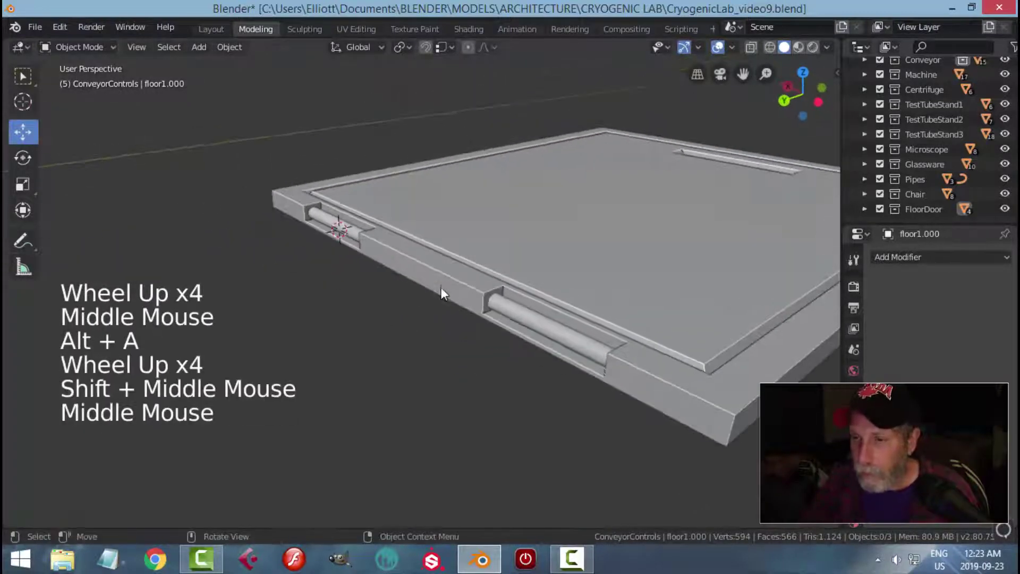
# - Snap the 3D cursor to the cover panel's outer edge face between the two hinge notches
pyautogui.click(441, 286)
pyautogui.press('Tab')
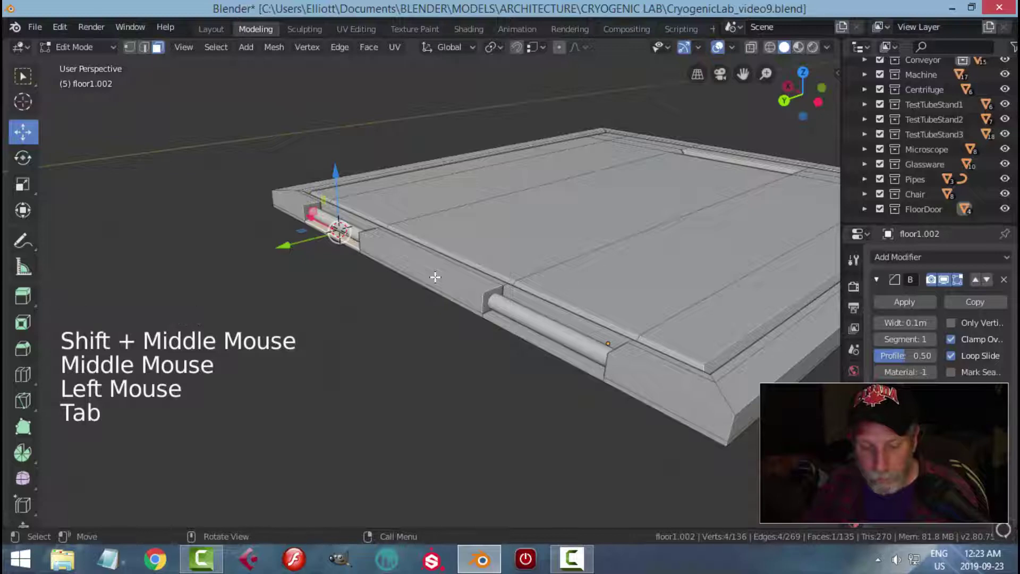
pyautogui.hotkey('alt', 'a')
pyautogui.click(484, 283)
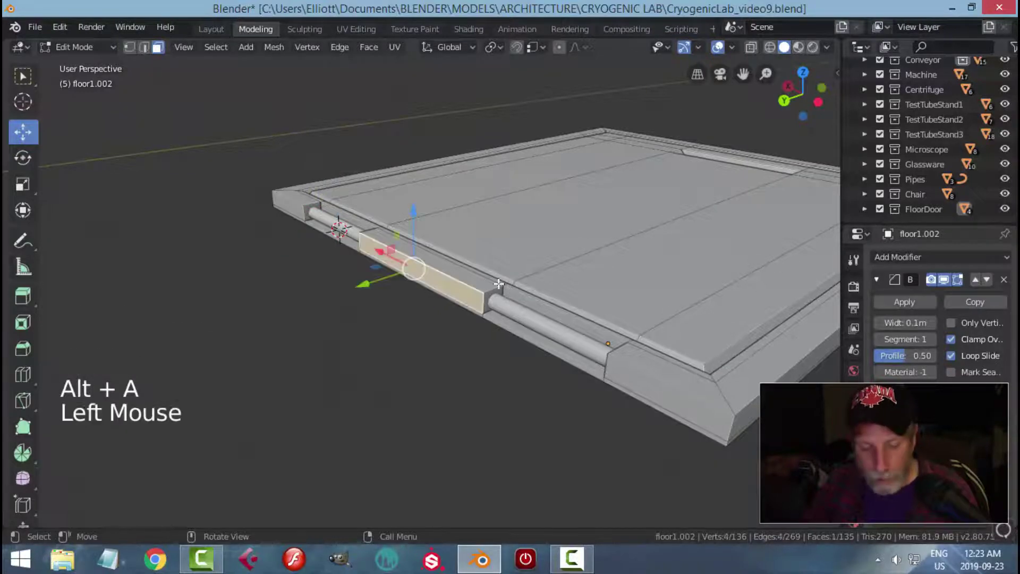
pyautogui.hotkey('shift', 's')
pyautogui.press('Tab')
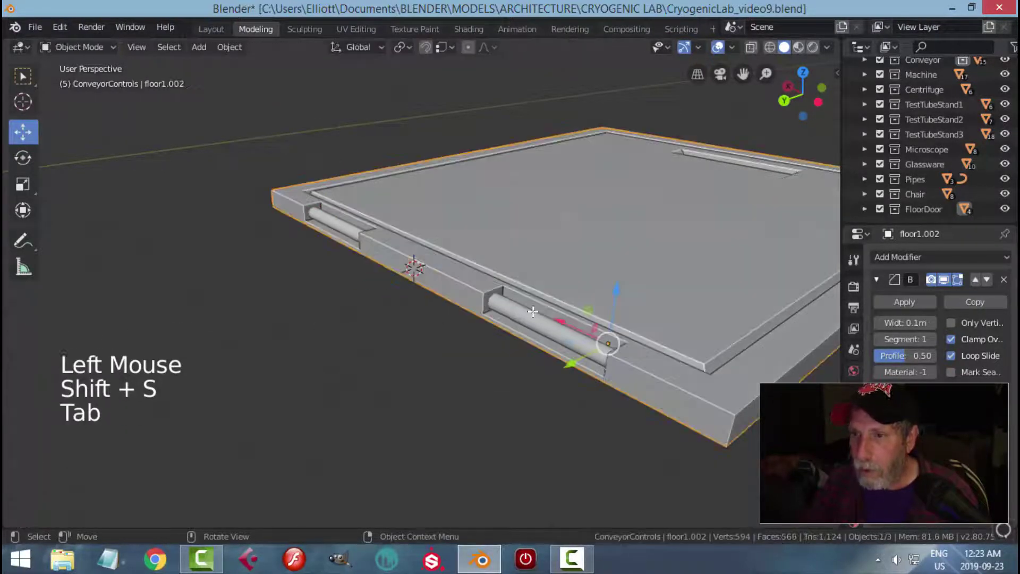
# - Reveal all hidden objects around the hatch and clear the selection
pyautogui.hotkey('alt', 'h')
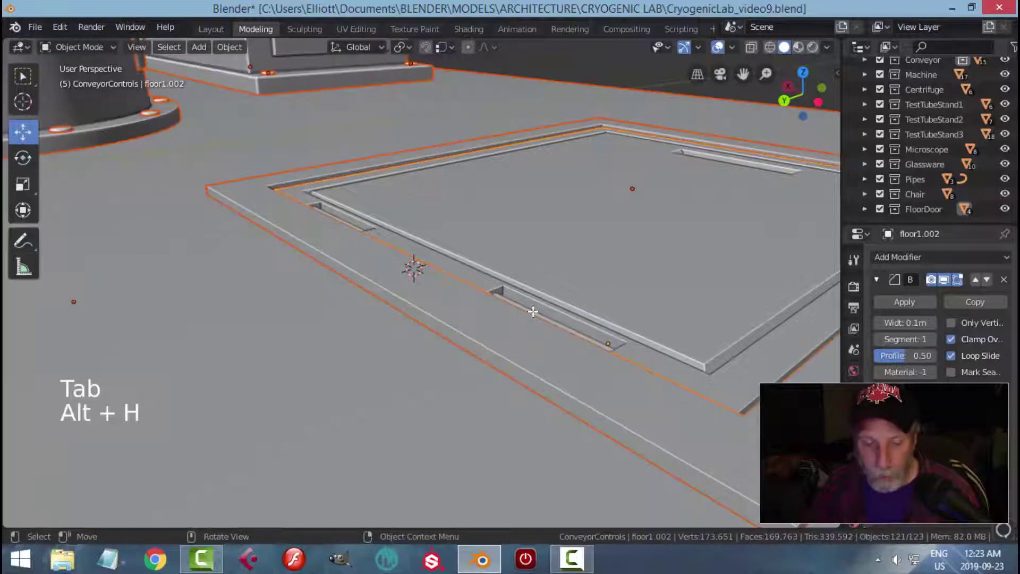
pyautogui.hotkey('alt', 'a')
pyautogui.scroll(-2, 558, 301)
pyautogui.moveTo(558, 301)
pyautogui.mouseDown(button='middle')
pyautogui.moveTo(604, 287)
pyautogui.moveTo(575, 293)
pyautogui.mouseUp(button='middle')
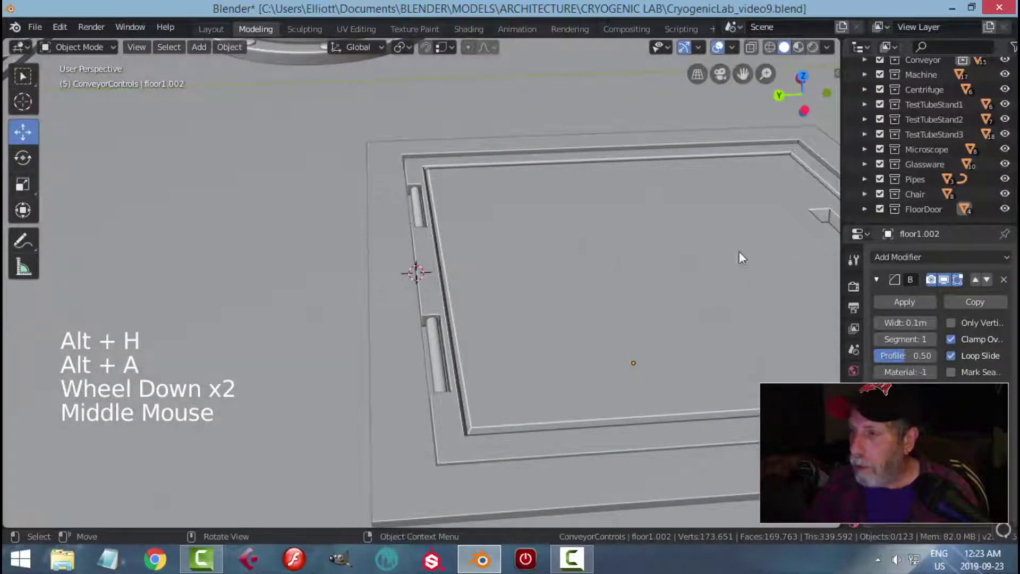
# - Select the cover panel with both hinge cylinders and set the pivot point to 3D Cursor
pyautogui.click(427, 257)
pyautogui.keyDown('shift'); pyautogui.click(420, 213); pyautogui.keyUp('shift')
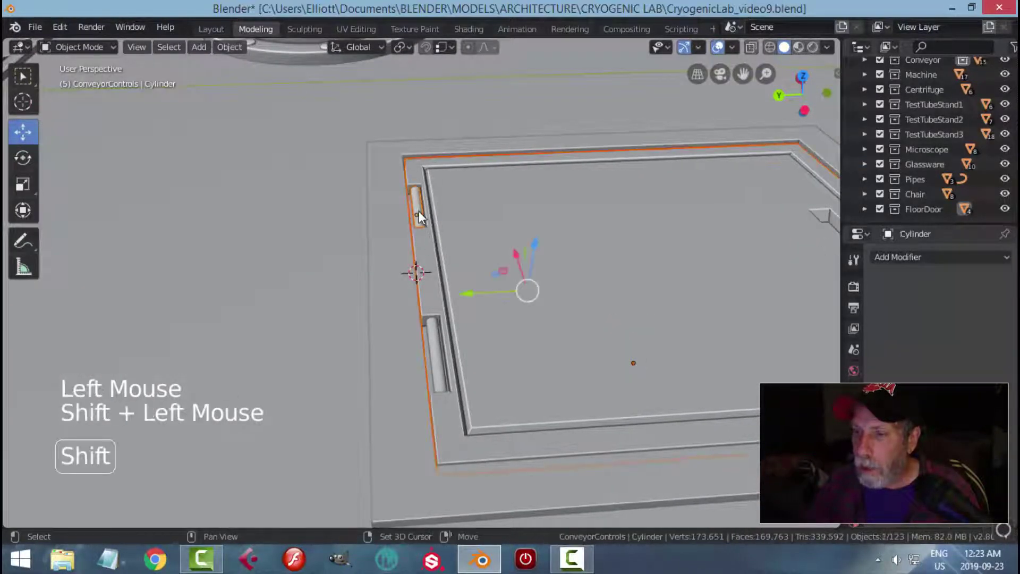
pyautogui.keyDown('shift'); pyautogui.click(444, 349); pyautogui.keyUp('shift')
pyautogui.scroll(-3, 510, 337)
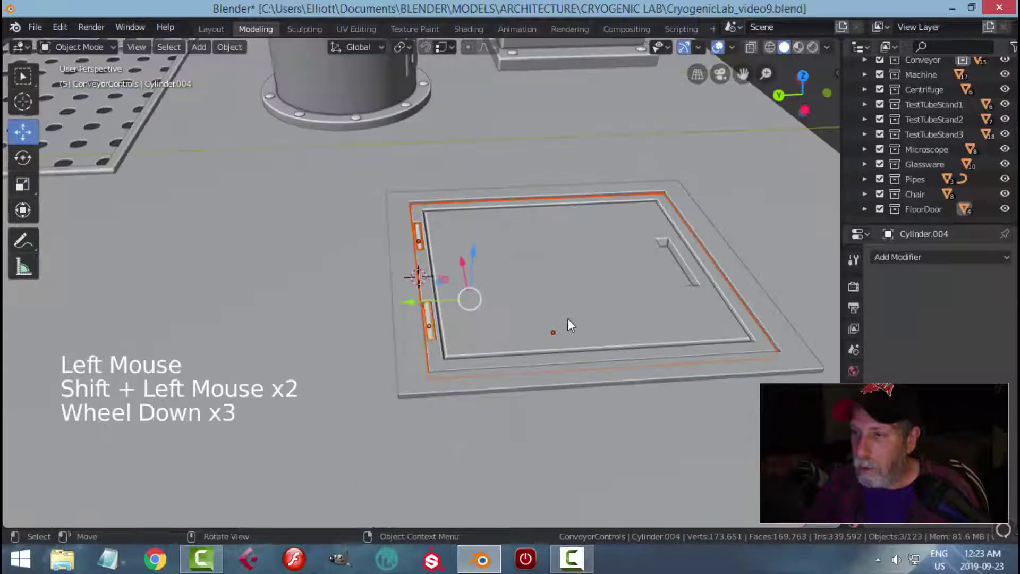
pyautogui.moveTo(569, 317); pyautogui.dragTo(529, 318, button='middle')
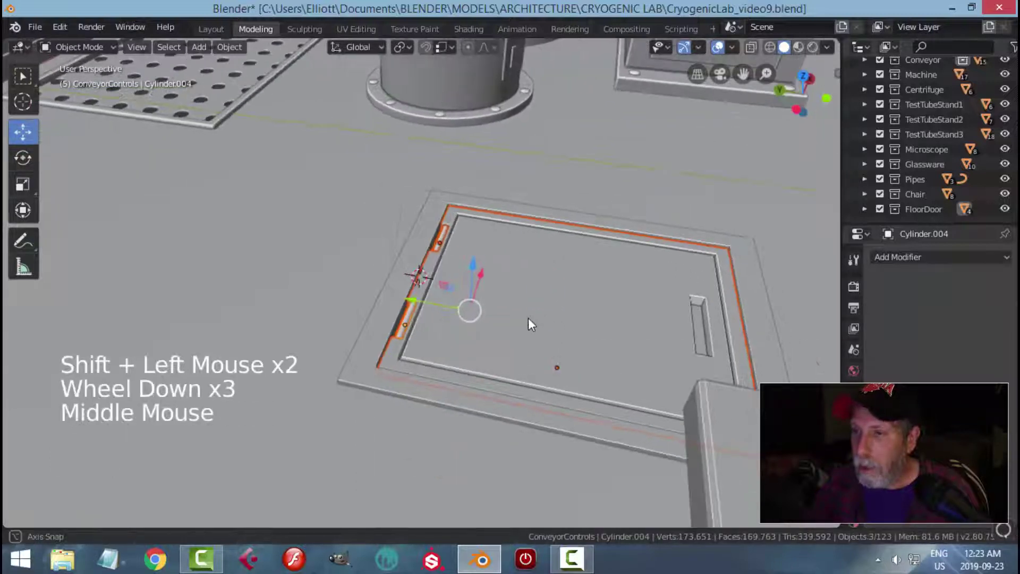
pyautogui.click(404, 48)
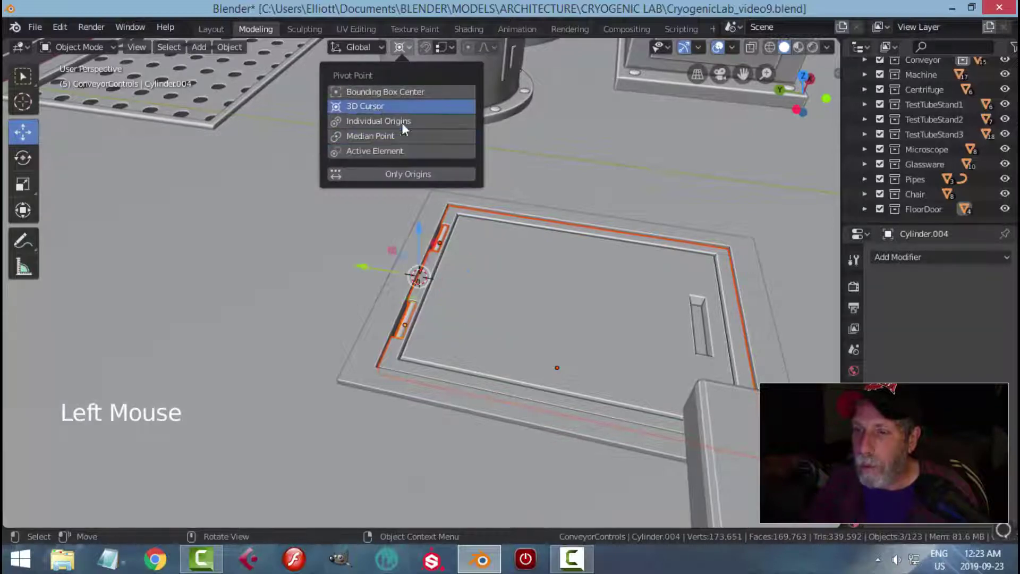
pyautogui.click(374, 105)
# - Rotate the cover panel and hinges -32.5° about global X to swing the hatch open, and examine it within the lab
pyautogui.moveTo(582, 281)
pyautogui.mouseDown(button='middle')
pyautogui.moveTo(588, 260)
pyautogui.moveTo(549, 267)
pyautogui.moveTo(566, 276)
pyautogui.mouseUp(button='middle')
pyautogui.press('r')
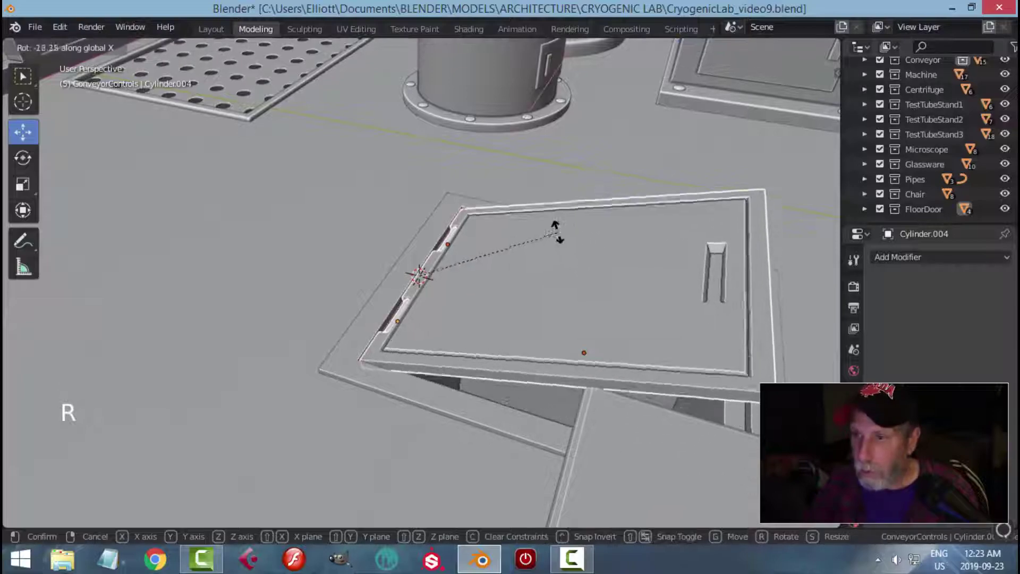
pyautogui.scroll(-3, 701, 283)
pyautogui.moveTo(627, 287); pyautogui.dragTo(561, 331, button='middle')
pyautogui.scroll(-1, 606, 301)
pyautogui.scroll(-1, 607, 304)
pyautogui.scroll(-2, 473, 330)
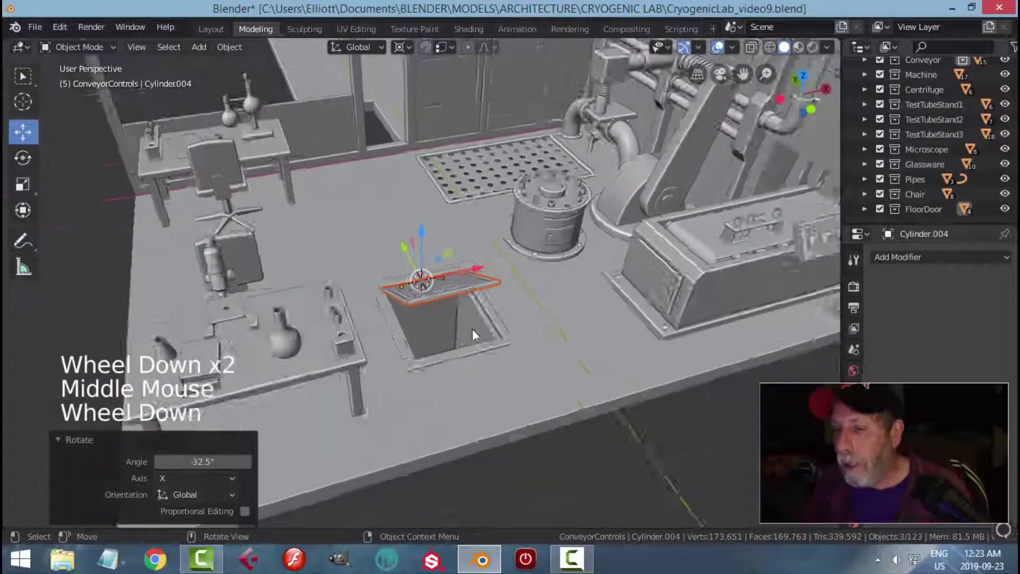
pyautogui.moveTo(473, 330); pyautogui.dragTo(508, 307, button='middle')
pyautogui.hotkey('alt', 'a')
pyautogui.scroll(1, 554, 334)
pyautogui.scroll(-2, 549, 335)
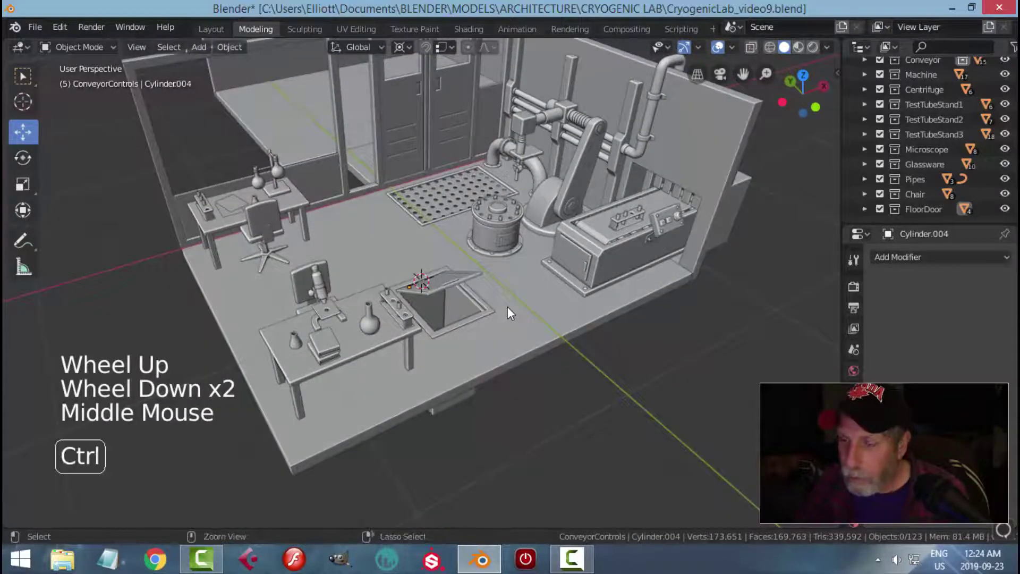
# - Undo the hatch cover rotation and clear the selection
pyautogui.hotkey('ctrl', 'z')
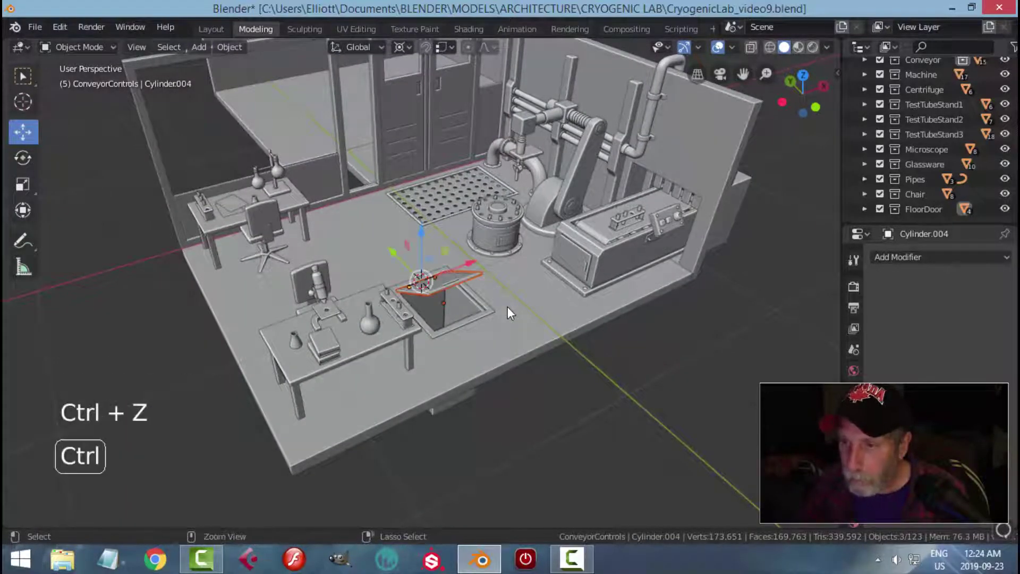
pyautogui.hotkey('ctrl', 'z')
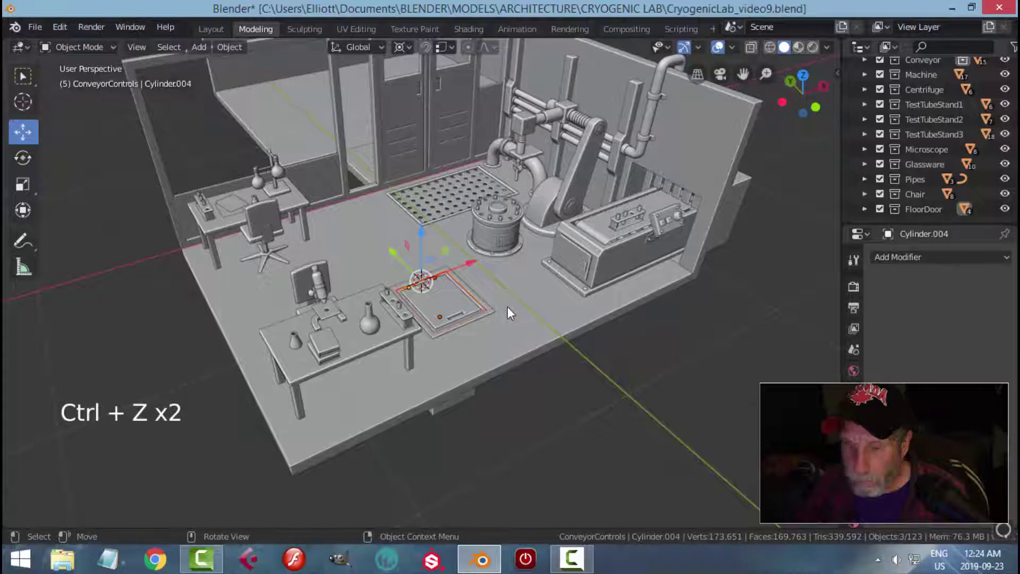
pyautogui.hotkey('alt', 'a')
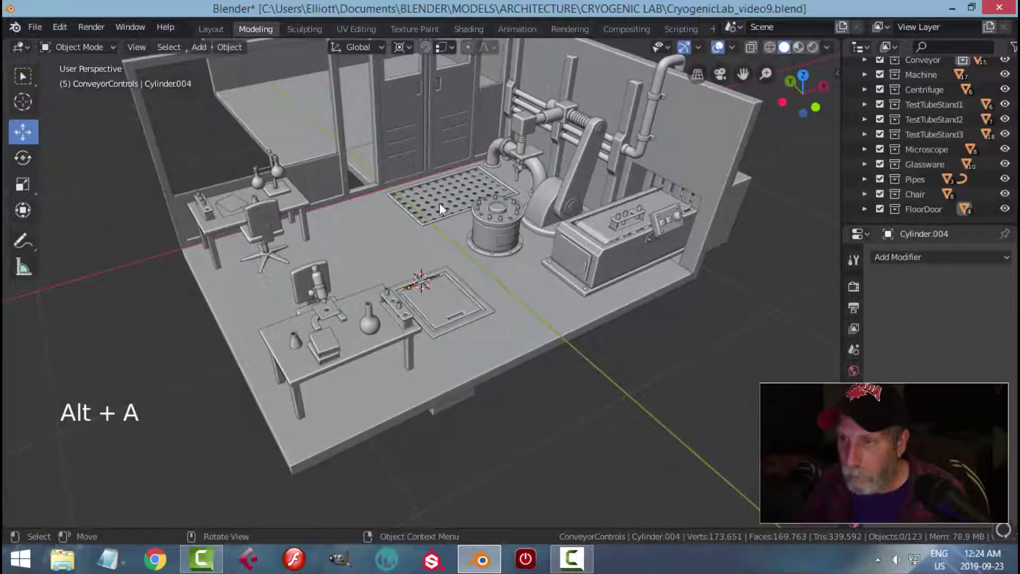
# - Set the pivot point to Median Point and return the 3D cursor to the world origin
pyautogui.click(393, 47)
pyautogui.click(391, 133)
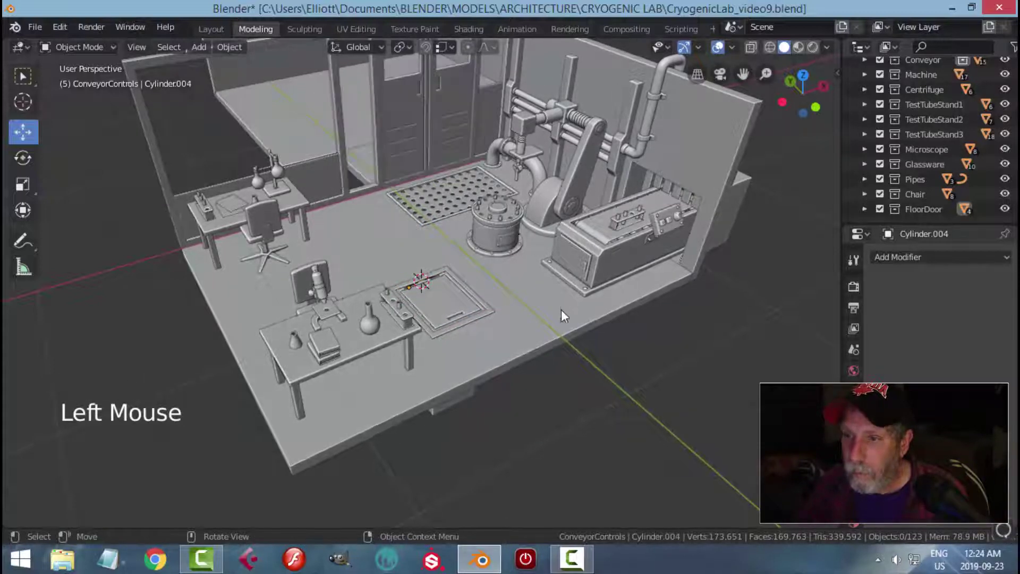
pyautogui.hotkey('shift', 'c')
# - Examine the closed floor hatch and its surroundings up close and within the whole lab, leaving nothing selected
pyautogui.scroll(3, 560, 318)
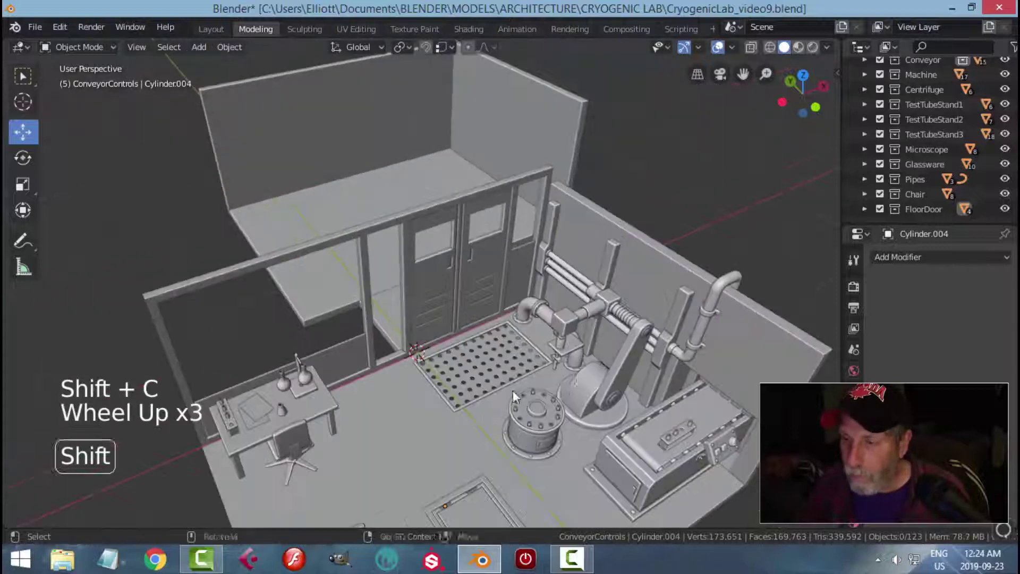
pyautogui.keyDown('shift'); pyautogui.moveTo(512, 390); pyautogui.dragTo(473, 251, button='middle'); pyautogui.keyUp('shift')
pyautogui.scroll(2, 521, 279)
pyautogui.click(598, 271)
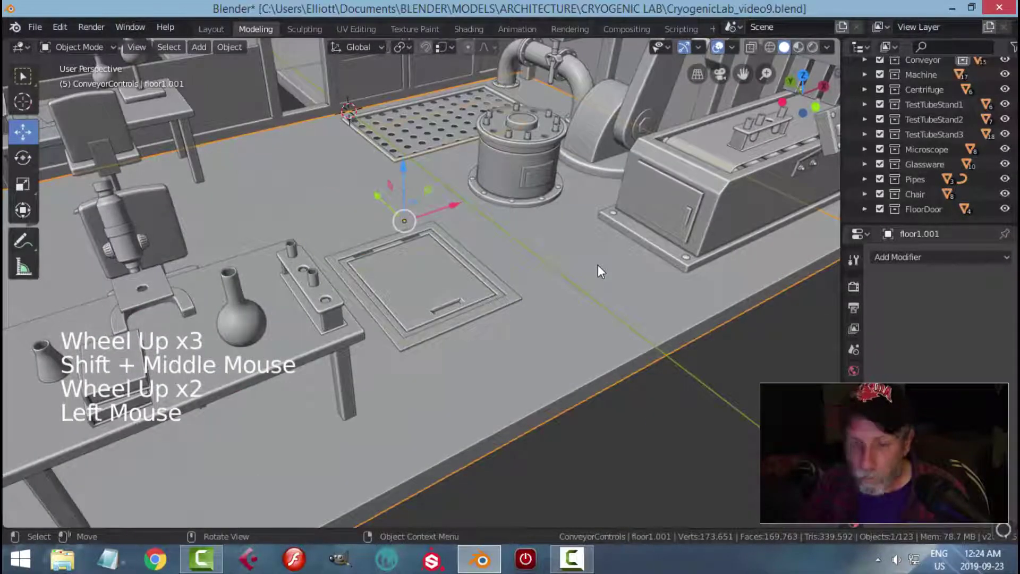
pyautogui.hotkey('alt', 'a')
pyautogui.scroll(-1, 598, 266)
pyautogui.moveTo(571, 272); pyautogui.dragTo(505, 273, button='middle')
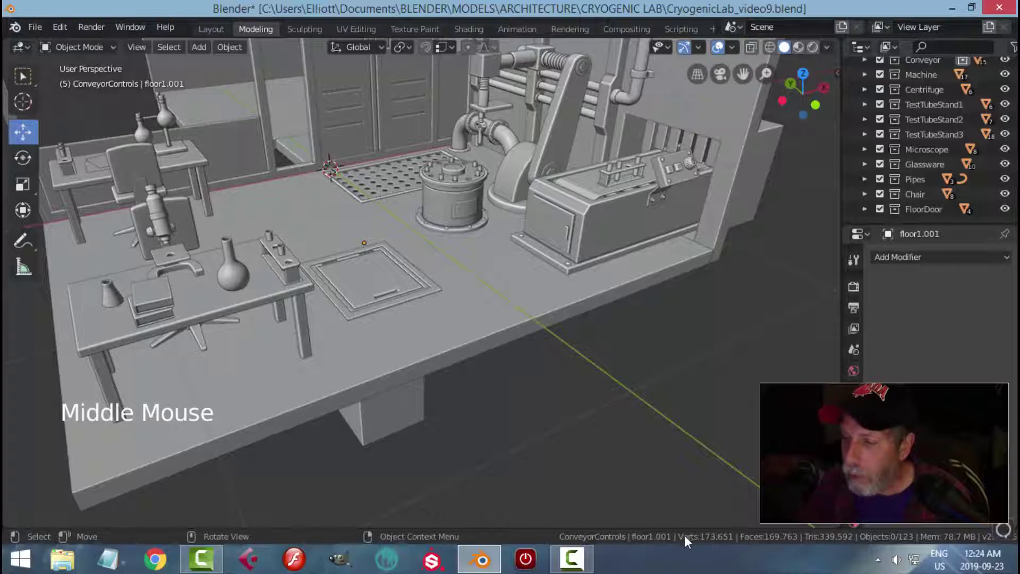
pyautogui.scroll(-4, 567, 290)
pyautogui.keyDown('shift'); pyautogui.moveTo(566, 290); pyautogui.dragTo(548, 295, button='middle'); pyautogui.keyUp('shift')
pyautogui.moveTo(457, 298); pyautogui.dragTo(442, 298, button='middle')
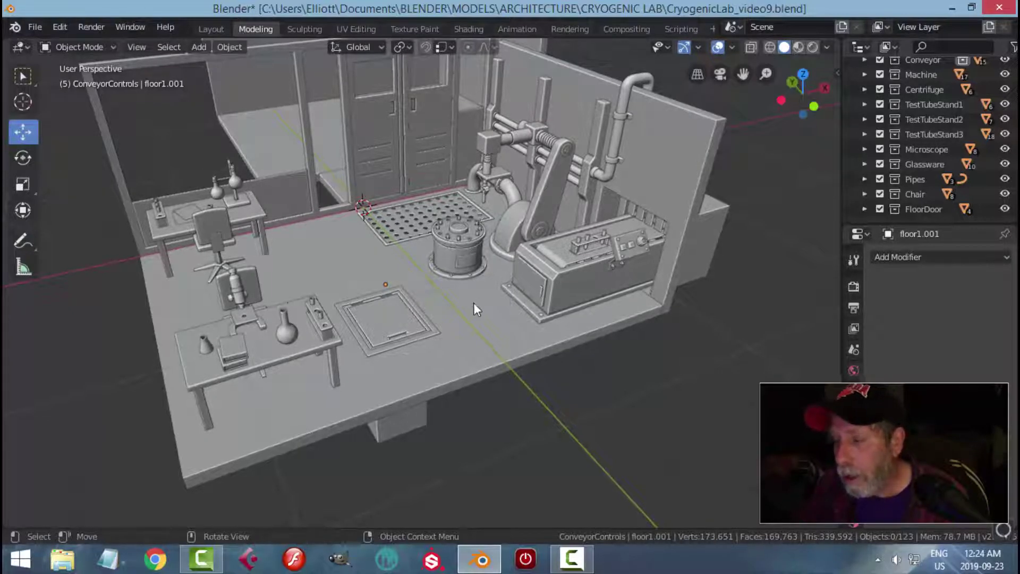
# - Switch the vertical wall pipe's Subdivision modifier off in the viewport and back on to compare the scene's face count
pyautogui.click(607, 178)
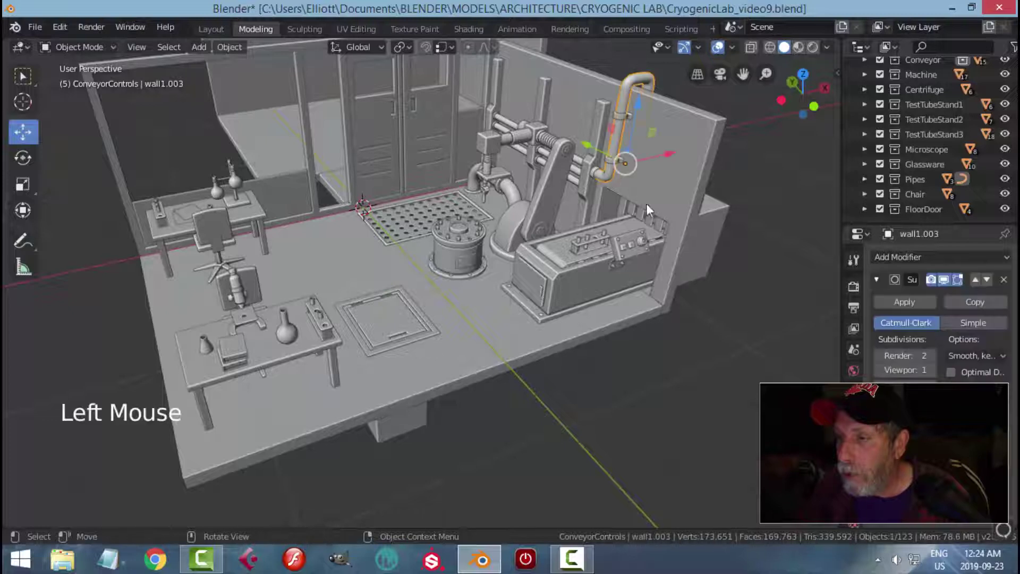
pyautogui.click(944, 280)
pyautogui.hotkey('alt', 'a')
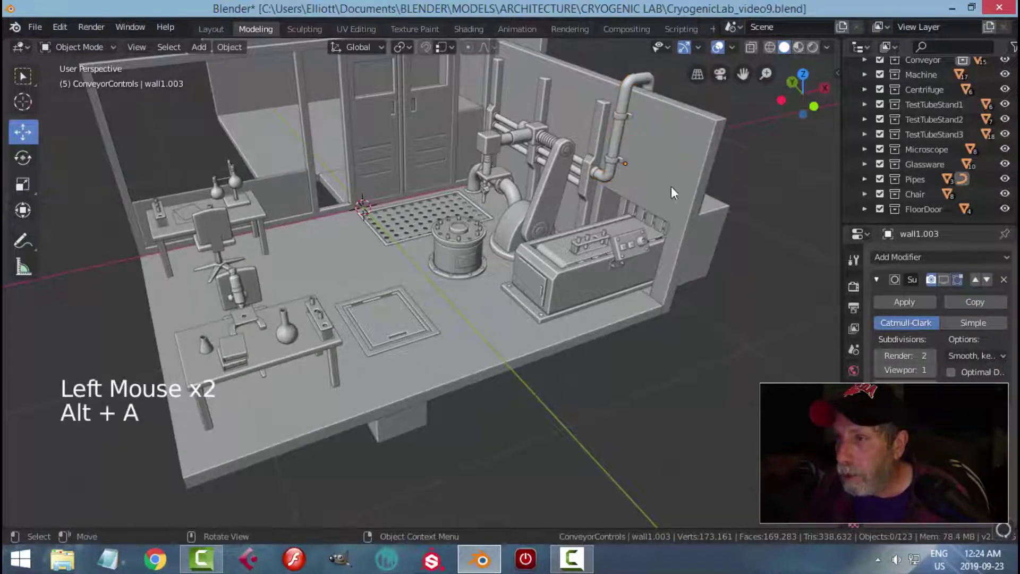
pyautogui.keyDown('shift'); pyautogui.moveTo(672, 186); pyautogui.dragTo(588, 230, button='middle'); pyautogui.keyUp('shift')
pyautogui.scroll(2, 588, 230)
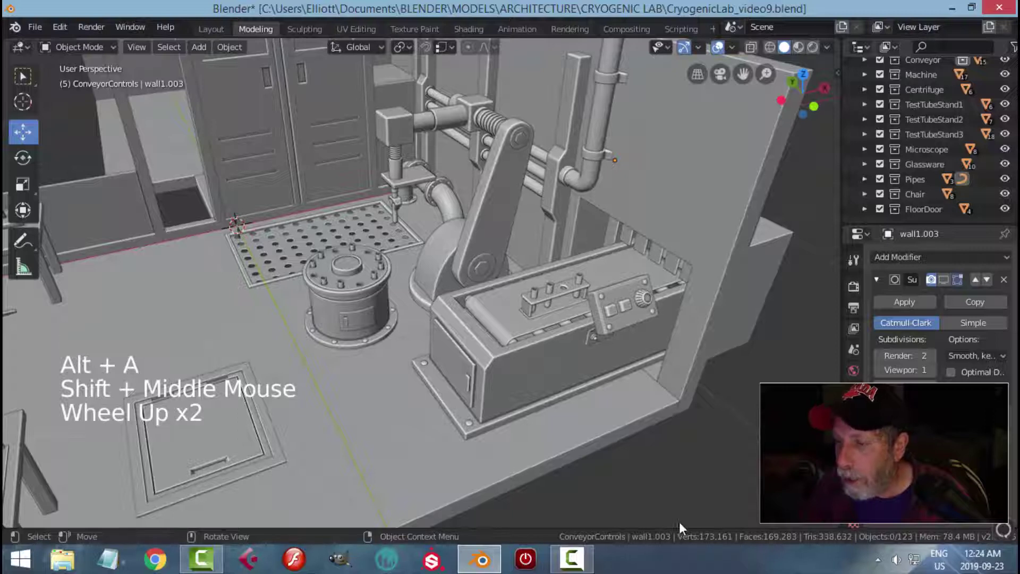
pyautogui.click(945, 280)
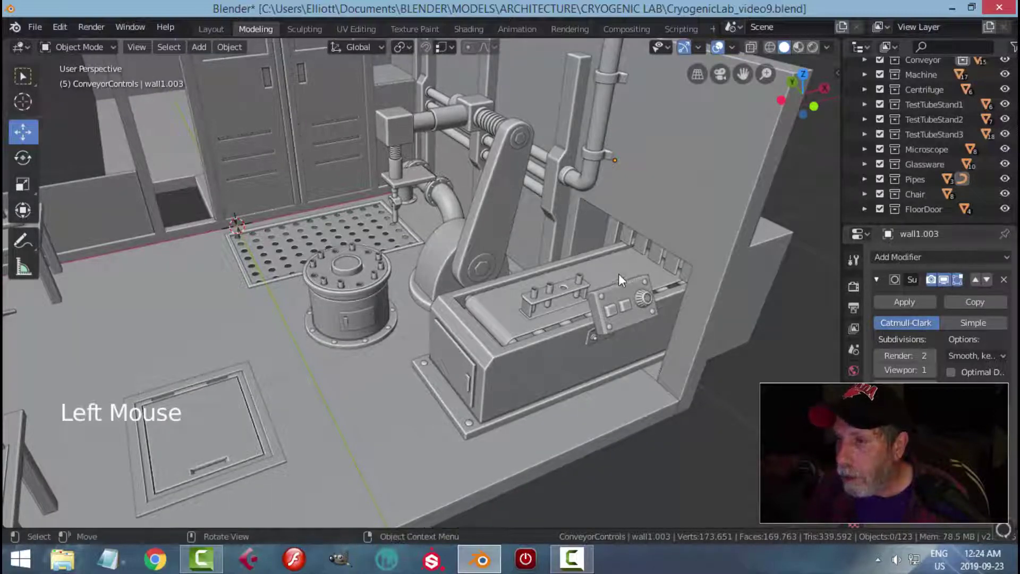
# - Examine the conveyor with its control panel, then the complete lab layout, from several angles
pyautogui.scroll(-1, 630, 246)
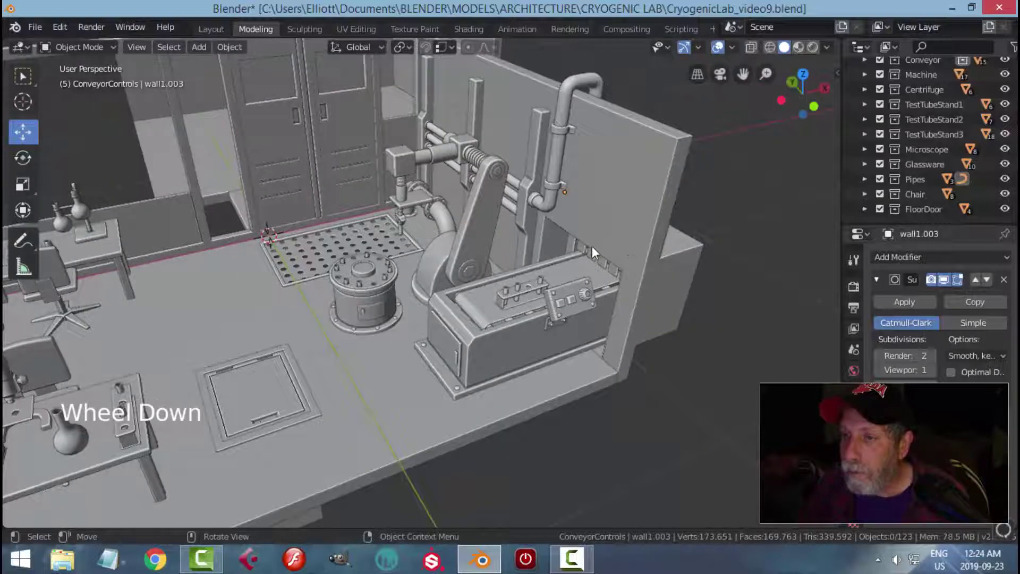
pyautogui.moveTo(591, 258)
pyautogui.mouseDown(button='middle')
pyautogui.moveTo(567, 251)
pyautogui.moveTo(577, 246)
pyautogui.mouseUp(button='middle')
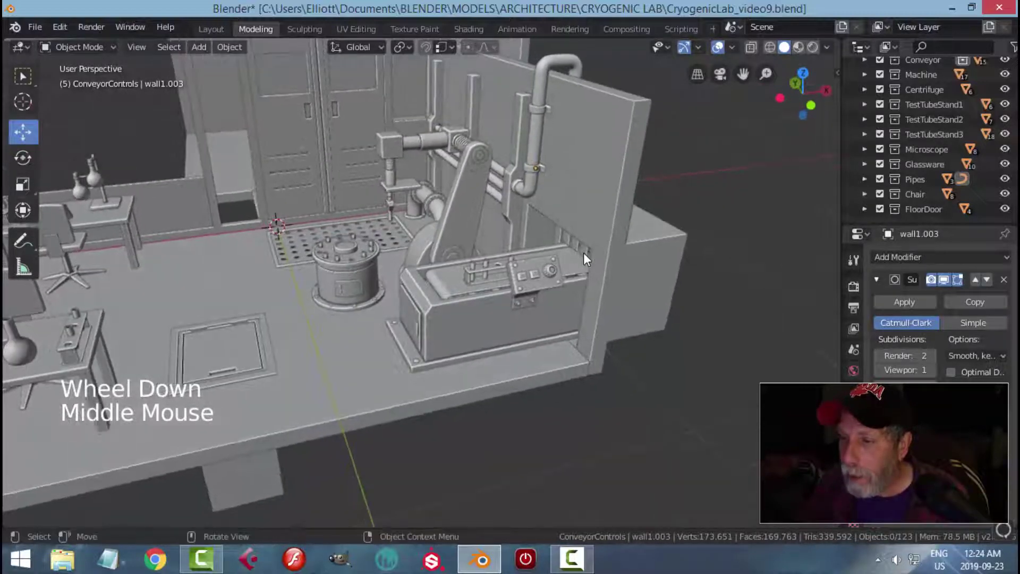
pyautogui.scroll(2, 584, 254)
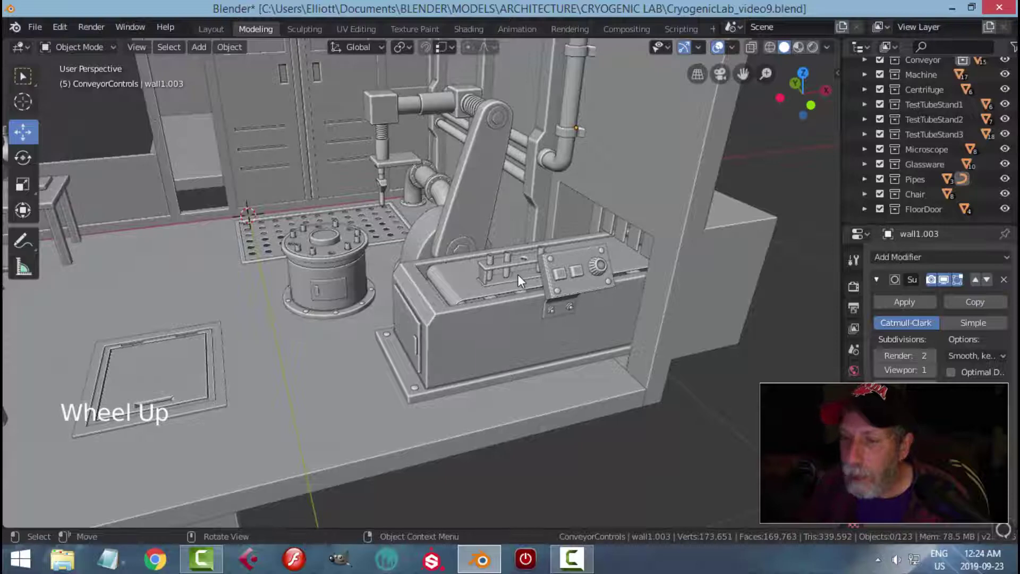
pyautogui.scroll(-2, 453, 276)
pyautogui.keyDown('shift'); pyautogui.moveTo(454, 277); pyautogui.dragTo(374, 303, button='middle'); pyautogui.keyUp('shift')
pyautogui.moveTo(436, 285); pyautogui.dragTo(448, 174, button='middle')
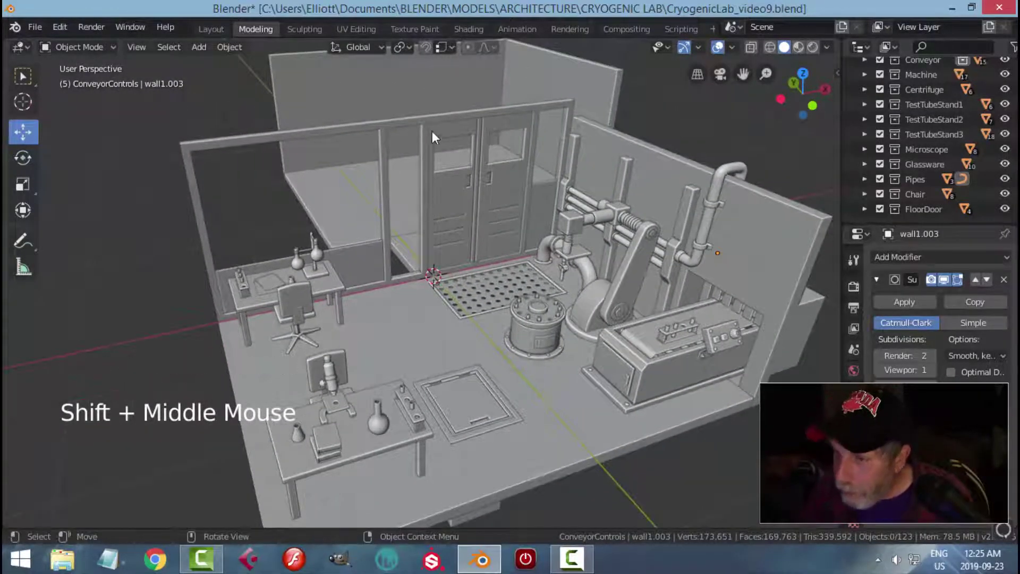
pyautogui.moveTo(450, 242); pyautogui.dragTo(518, 247, button='middle')
pyautogui.scroll(-2, 444, 234)
pyautogui.scroll(4, 464, 257)
pyautogui.scroll(-2, 445, 194)
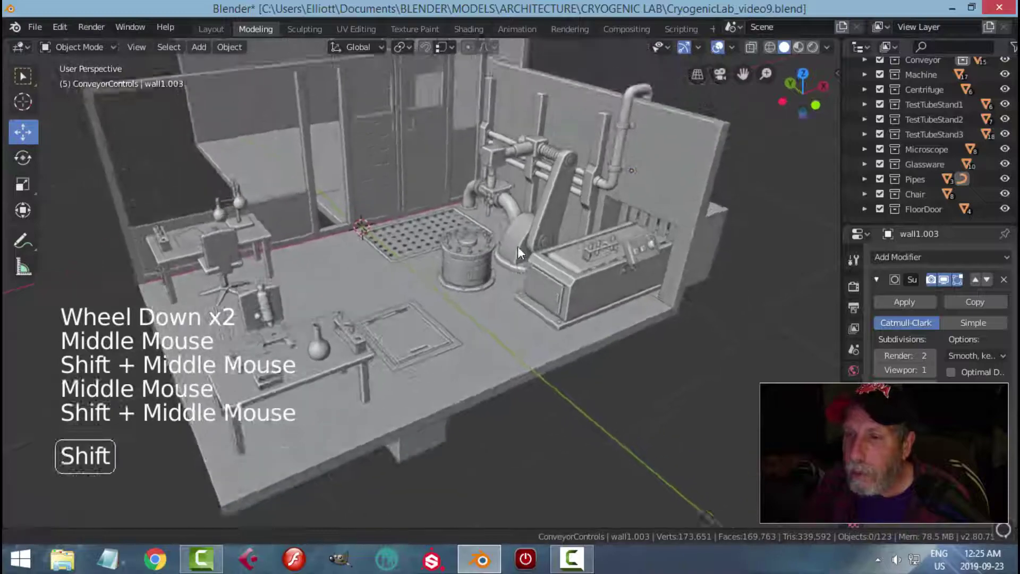